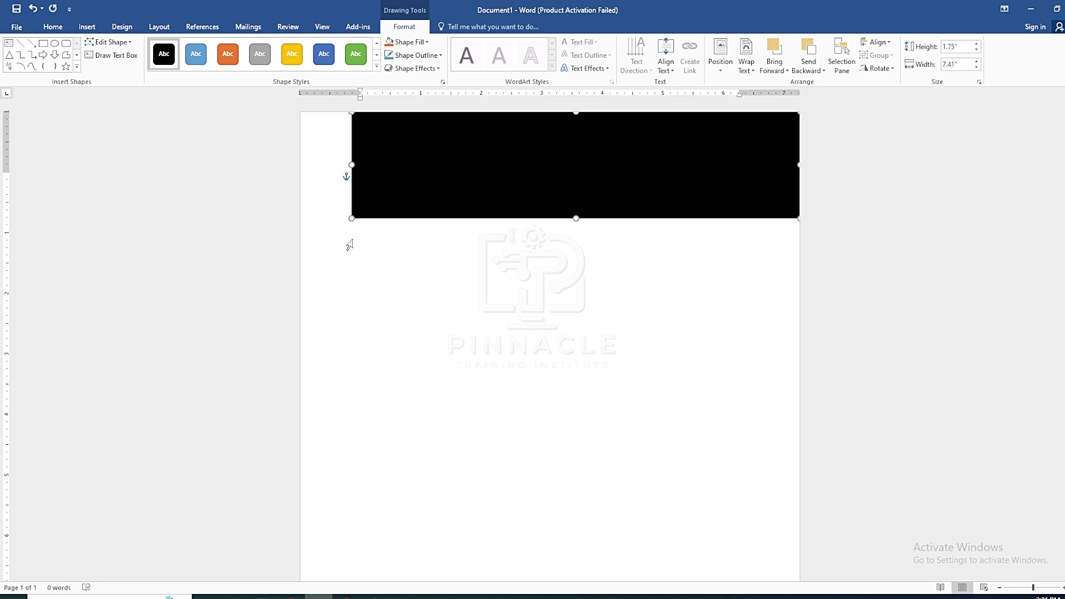
Draw a tall rectangle down the page's left side and give it a solid black style
click(43, 43)
scroll(318, 233, down, 1)
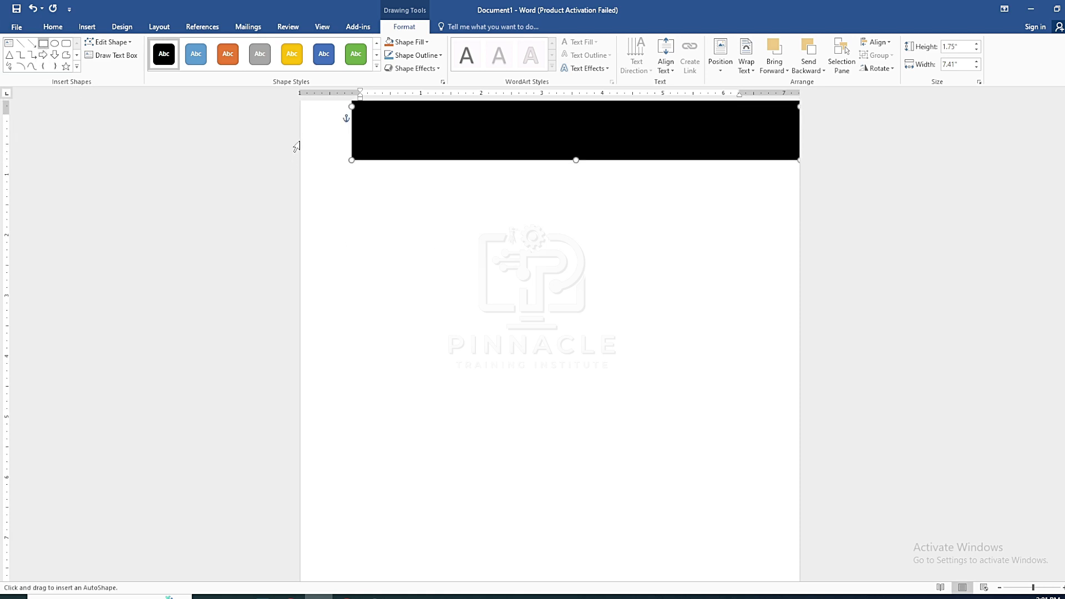
mouse_move(301, 141)
mouse_down()
mouse_move(454, 525)
mouse_move(452, 587)
mouse_move(469, 585)
mouse_up()
scroll(456, 444, down, 3)
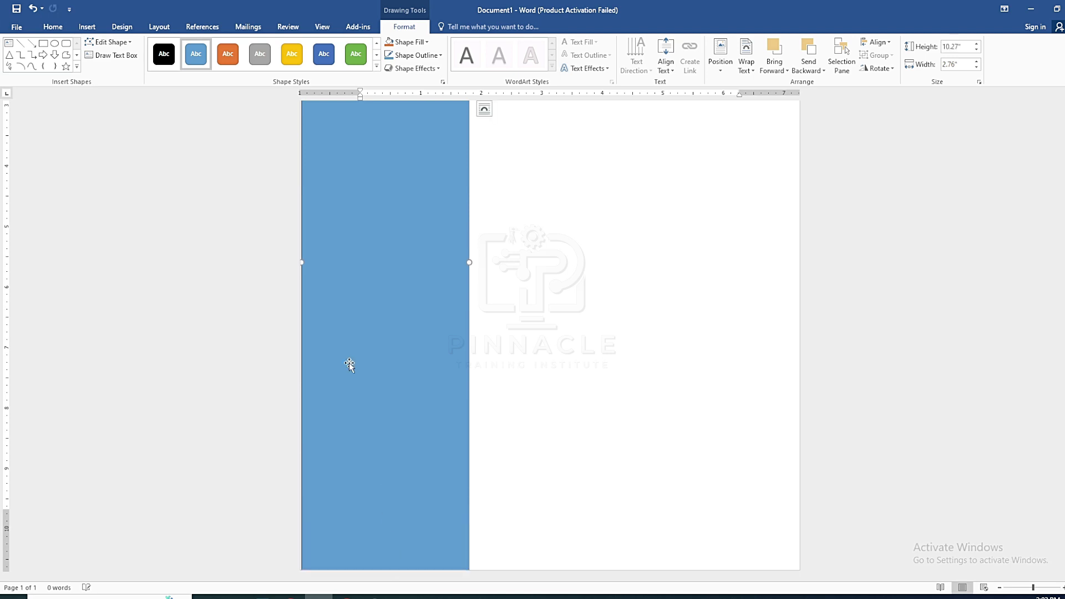
drag(304, 260, 298, 261)
scroll(478, 323, up, 3)
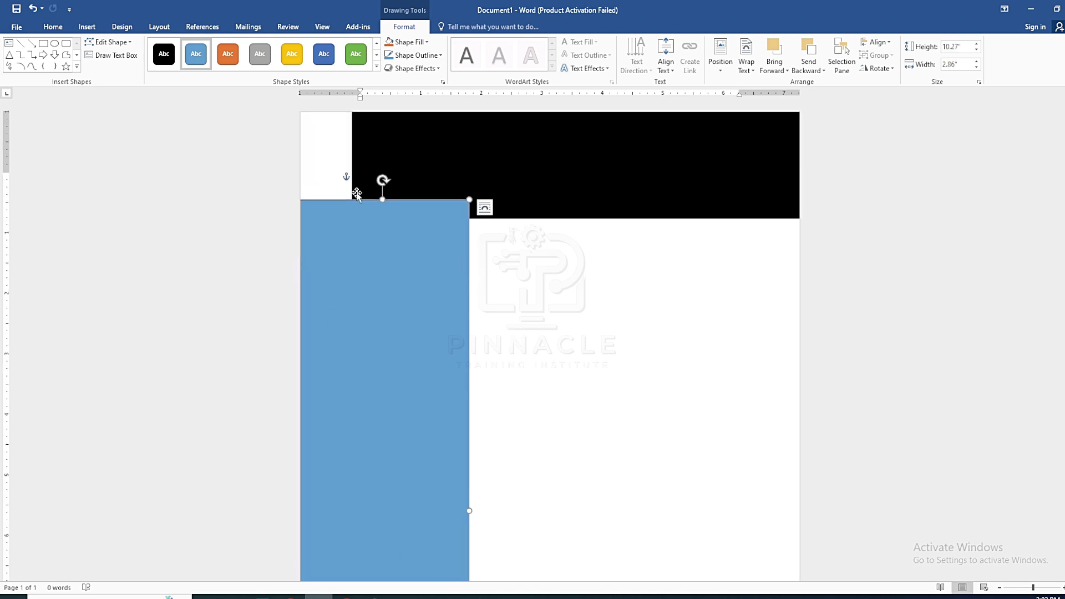
click(163, 54)
click(285, 218)
Insert the portrait photo of a man from a file
click(87, 27)
click(123, 55)
click(159, 96)
click(351, 252)
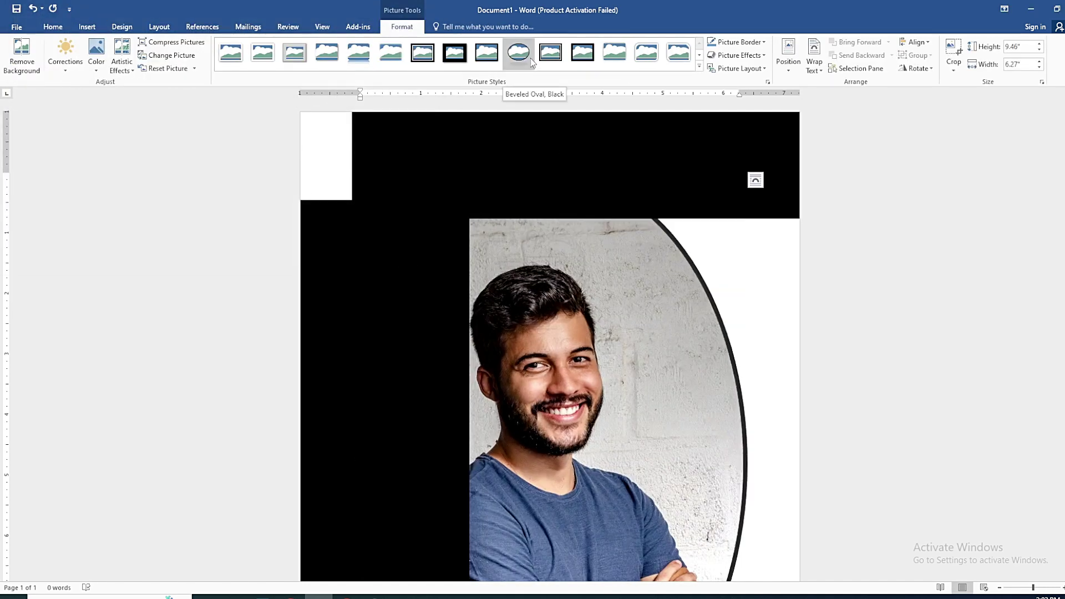
Shrink the photo, set it In Front of Text, and make it a small oval at top-left
scroll(681, 437, down, 5)
drag(740, 494, 618, 375)
scroll(618, 376, up, 5)
click(635, 180)
click(696, 275)
drag(555, 289, 509, 247)
click(520, 59)
drag(572, 520, 553, 494)
drag(309, 124, 323, 165)
drag(384, 301, 414, 232)
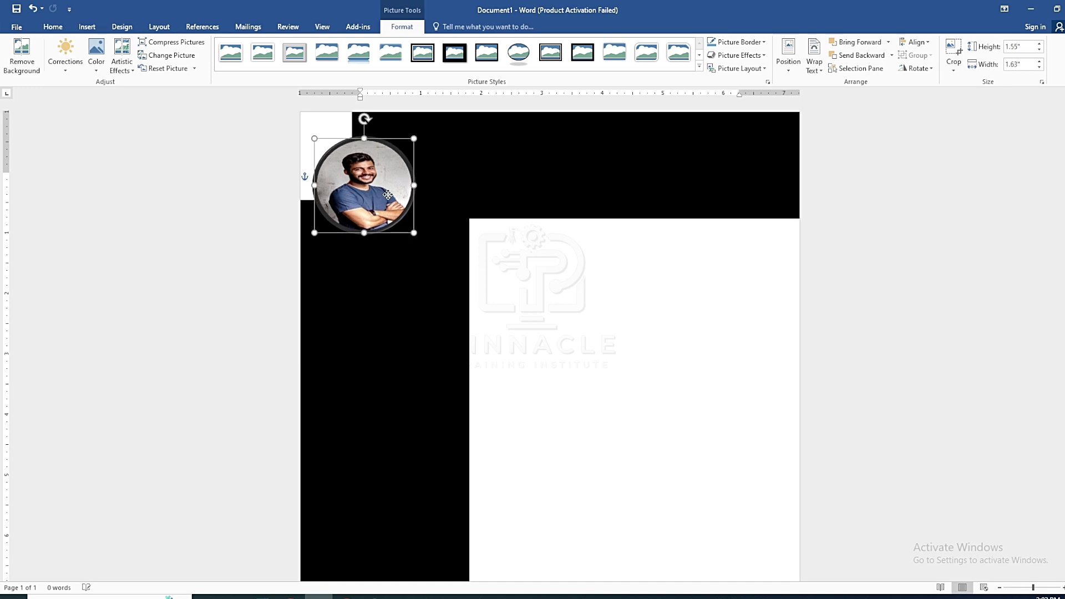
Set the photo's border to No Outline and nudge it slightly right
click(737, 42)
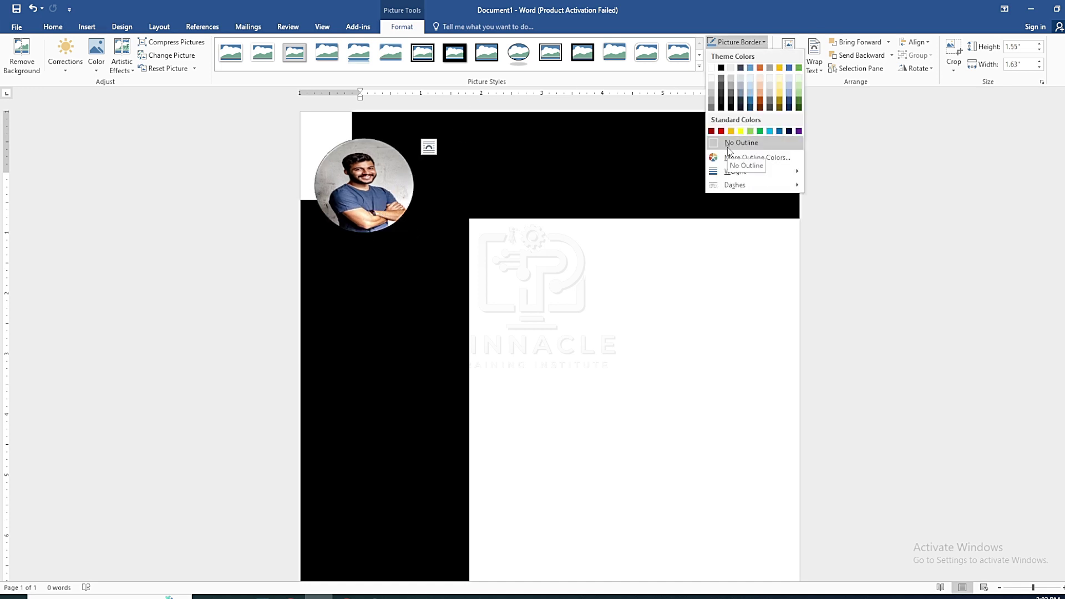
click(728, 147)
click(524, 292)
scroll(517, 283, up, 2)
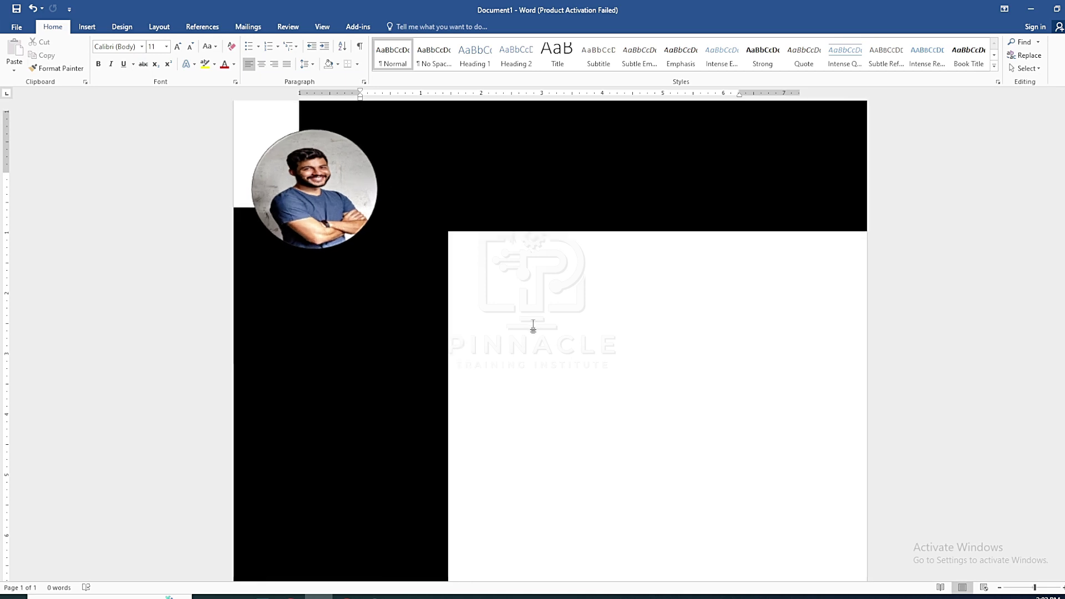
click(330, 225)
drag(329, 222, 331, 222)
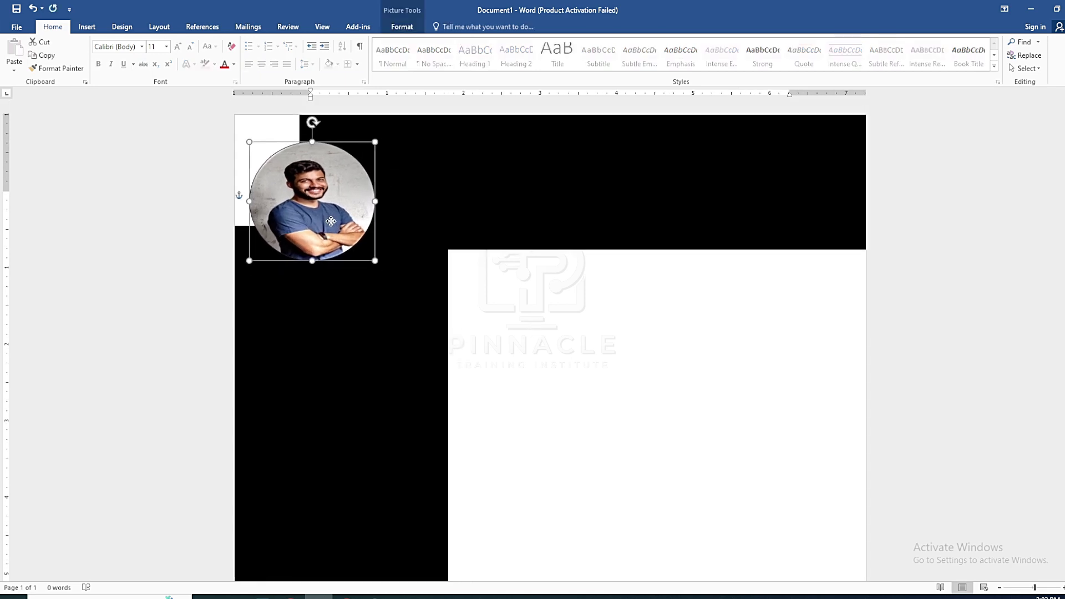
Remove the photo's background and keep the changes
double_click(308, 179)
click(35, 70)
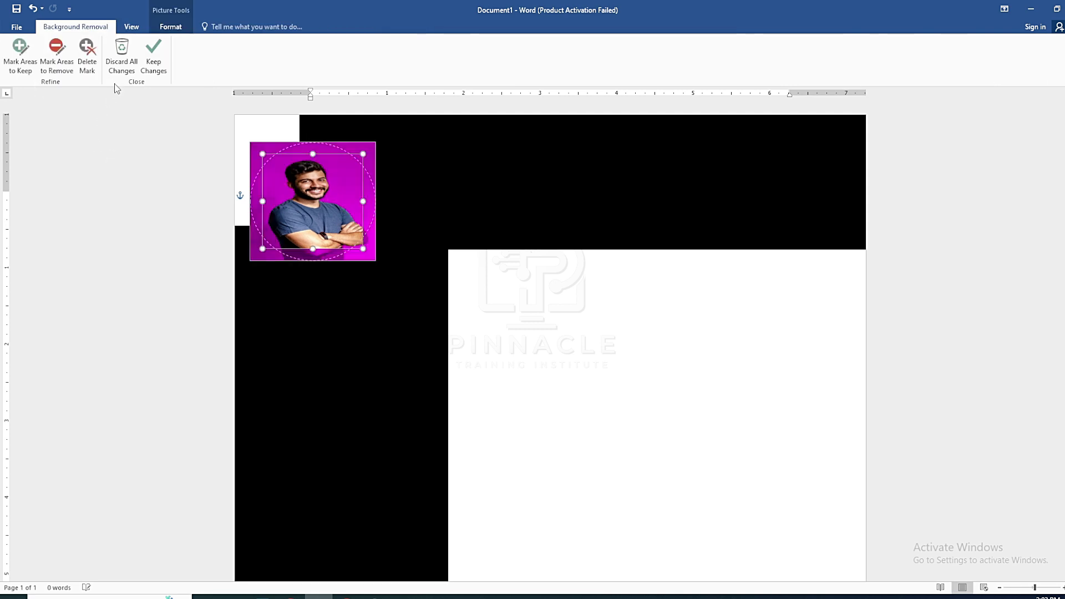
click(152, 55)
click(538, 352)
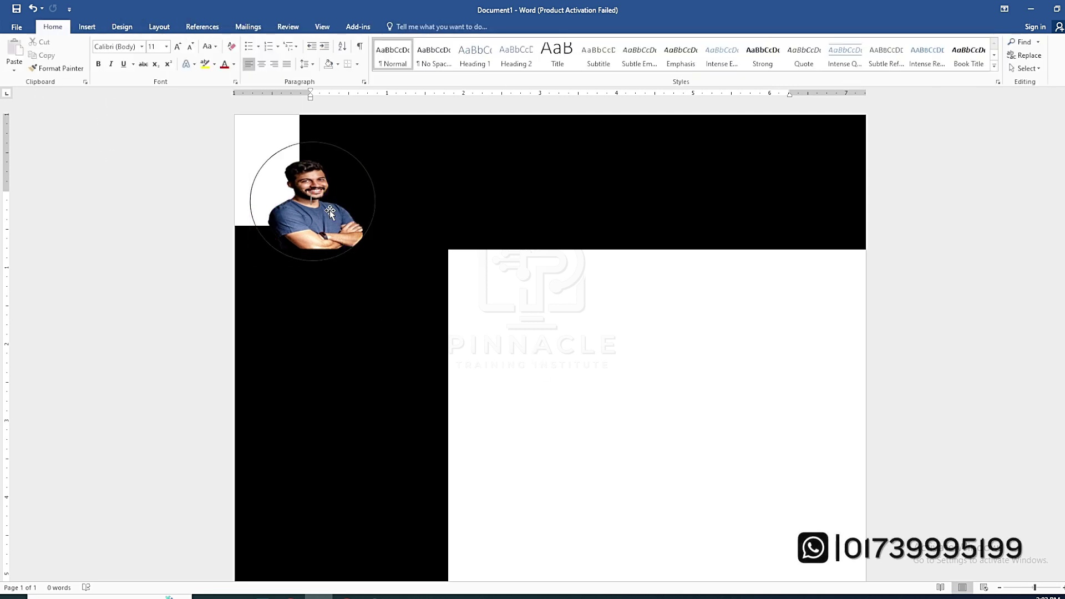
click(363, 252)
click(87, 26)
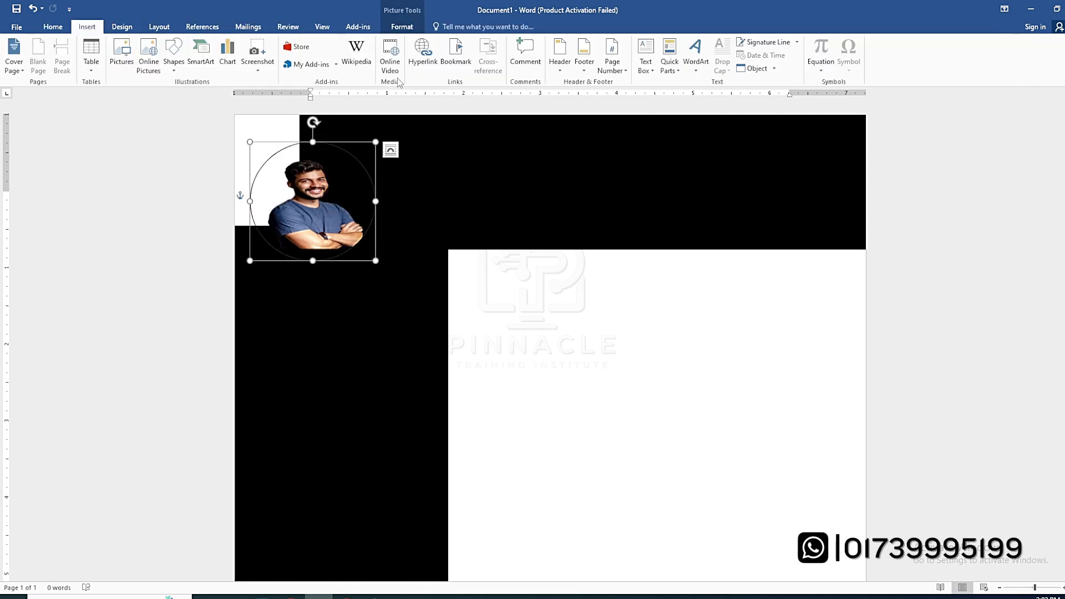
Draw an oval over the portrait and nudge it up and left into position
click(173, 56)
click(214, 94)
mouse_move(264, 162)
mouse_down()
mouse_move(380, 293)
mouse_move(379, 272)
mouse_up()
drag(325, 207, 322, 205)
key(Up)
key(Up)
key(Left)
key(Left)
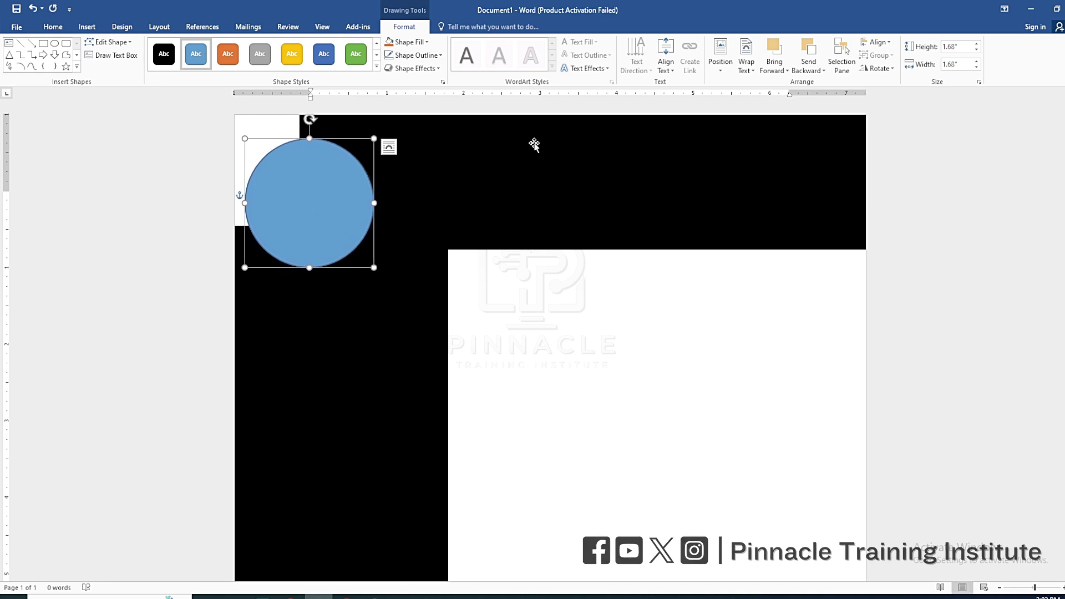
Send the oval behind the photo, trim it to fit, and fill it white
click(810, 67)
click(820, 85)
key(Right)
key(Right)
key(Right)
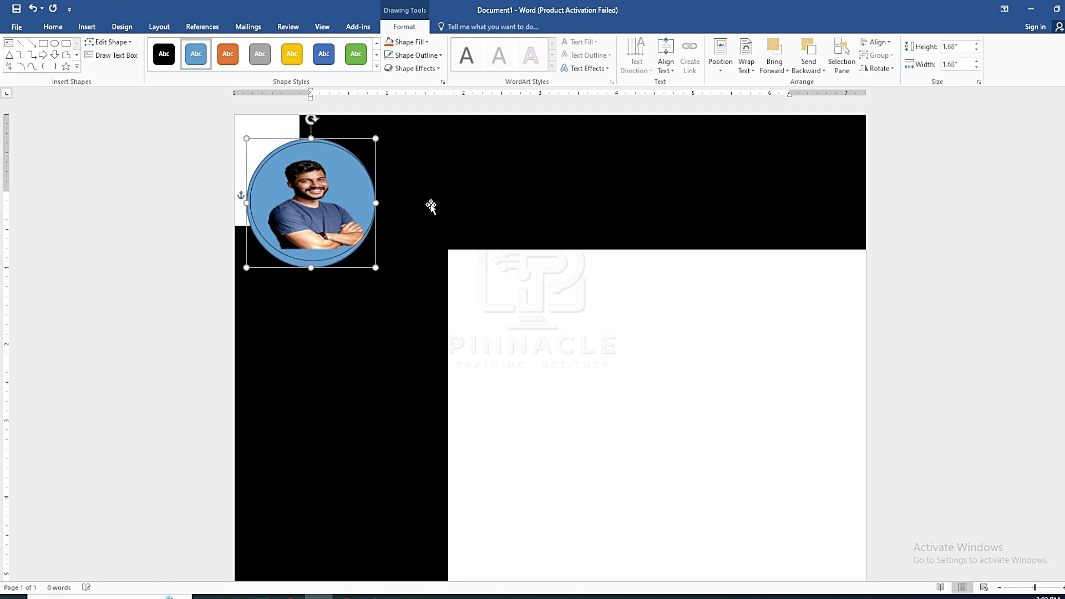
key(Left)
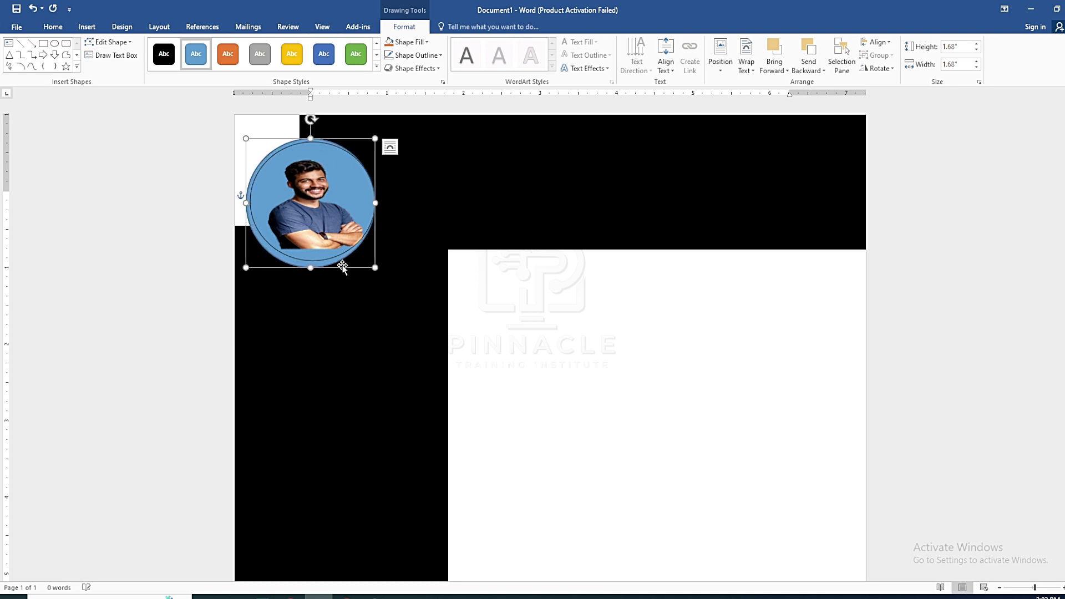
drag(310, 267, 312, 263)
drag(246, 200, 250, 200)
drag(313, 138, 313, 142)
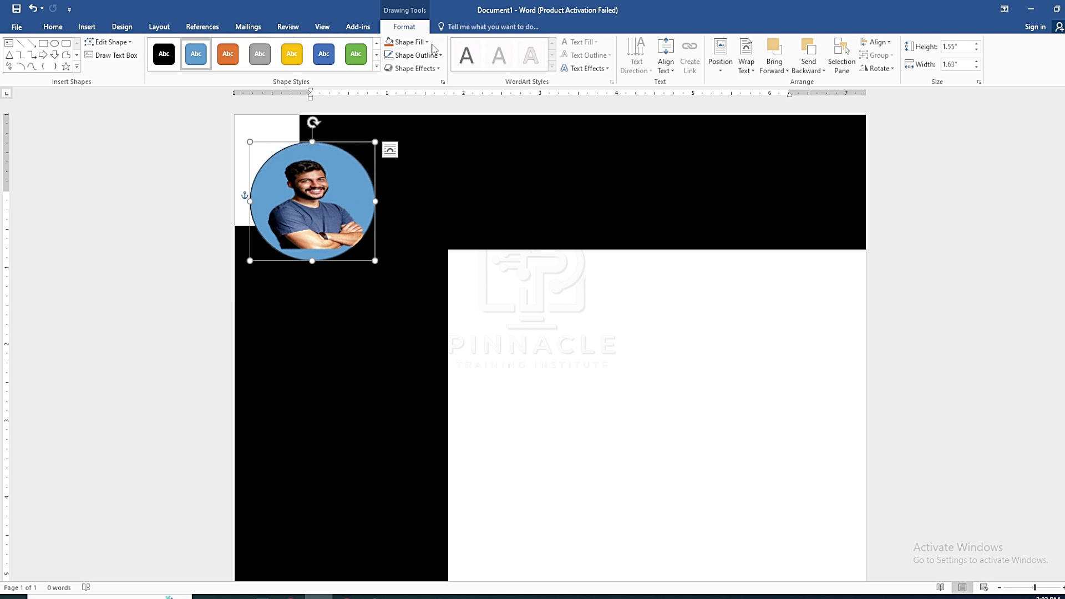
click(407, 42)
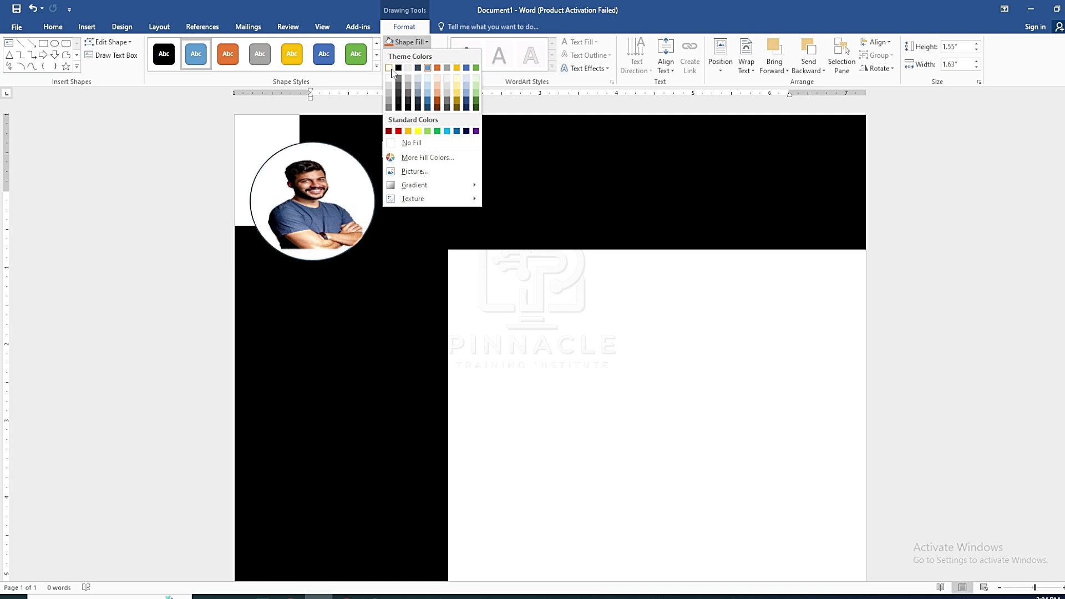
click(389, 68)
key(Escape)
Try enlarging and moving the photo over the white circle, then undo both changes
click(315, 215)
drag(375, 260, 387, 273)
drag(329, 227, 318, 214)
click(473, 287)
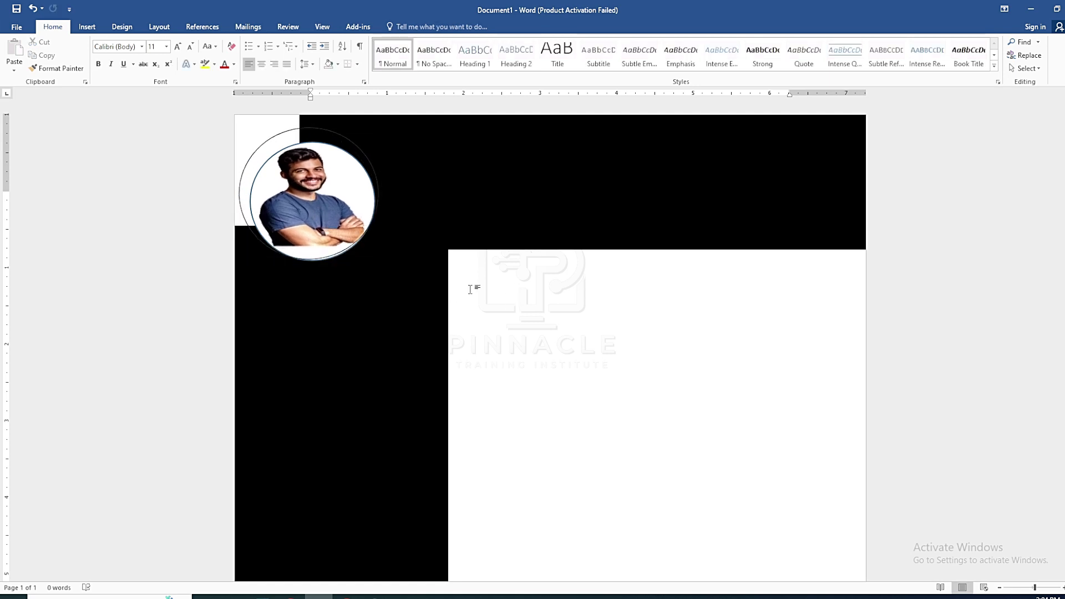
key(ctrl+z)
click(500, 324)
click(312, 228)
key(ctrl+z)
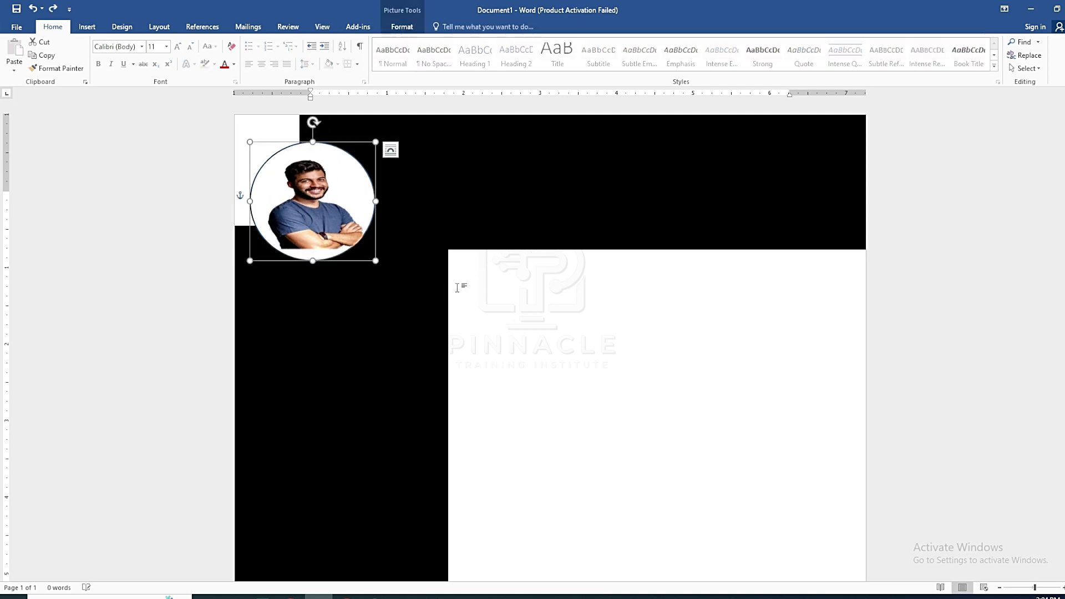
click(475, 320)
Nudge the portrait slightly right on its white circle
click(339, 228)
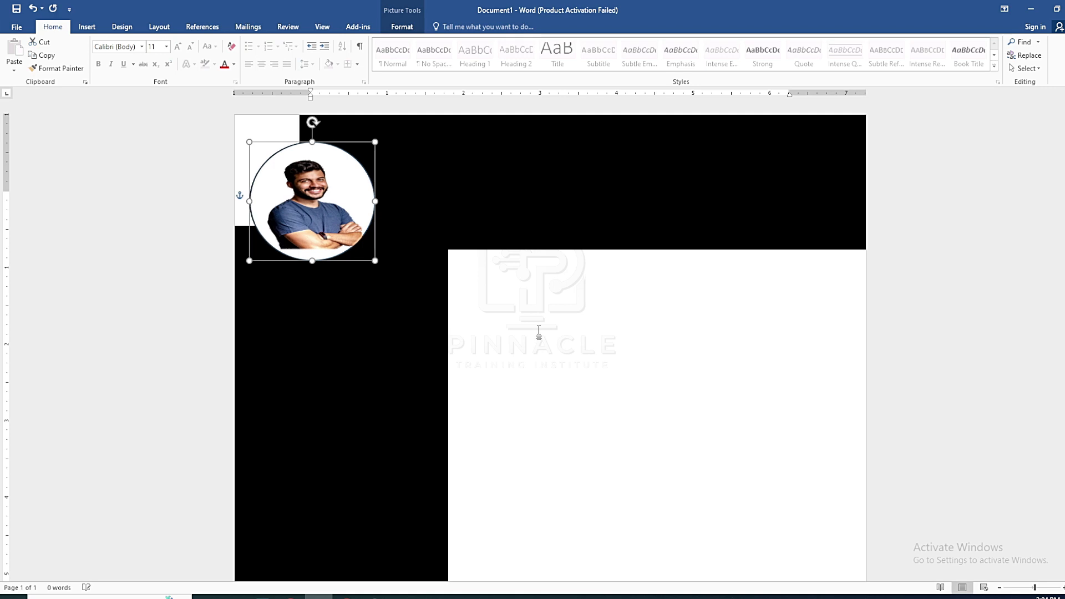
key(Right)
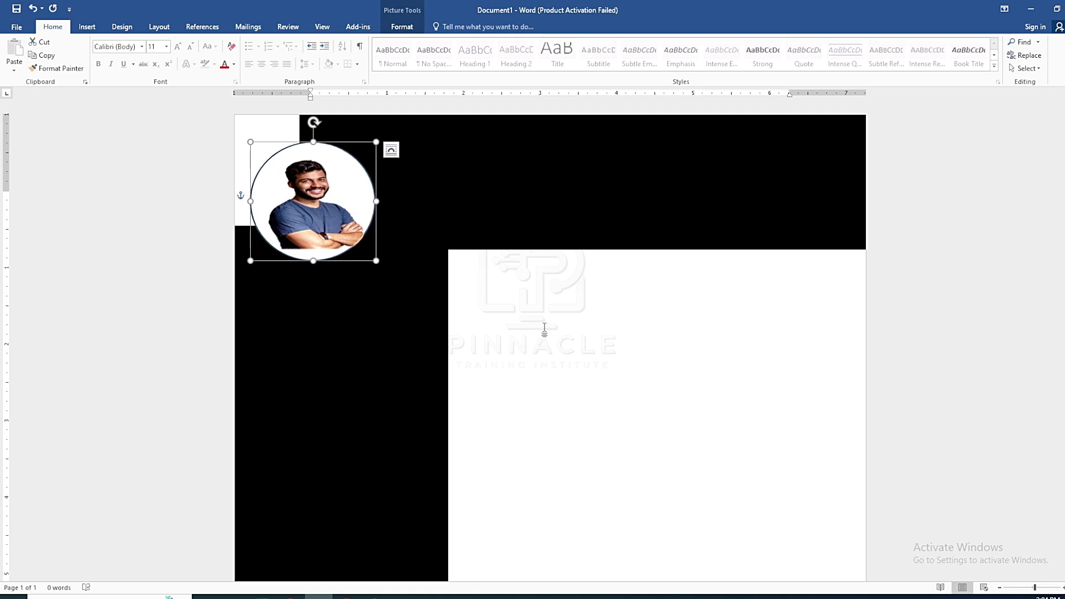
click(544, 329)
scroll(540, 319, down, 1)
scroll(527, 299, up, 1)
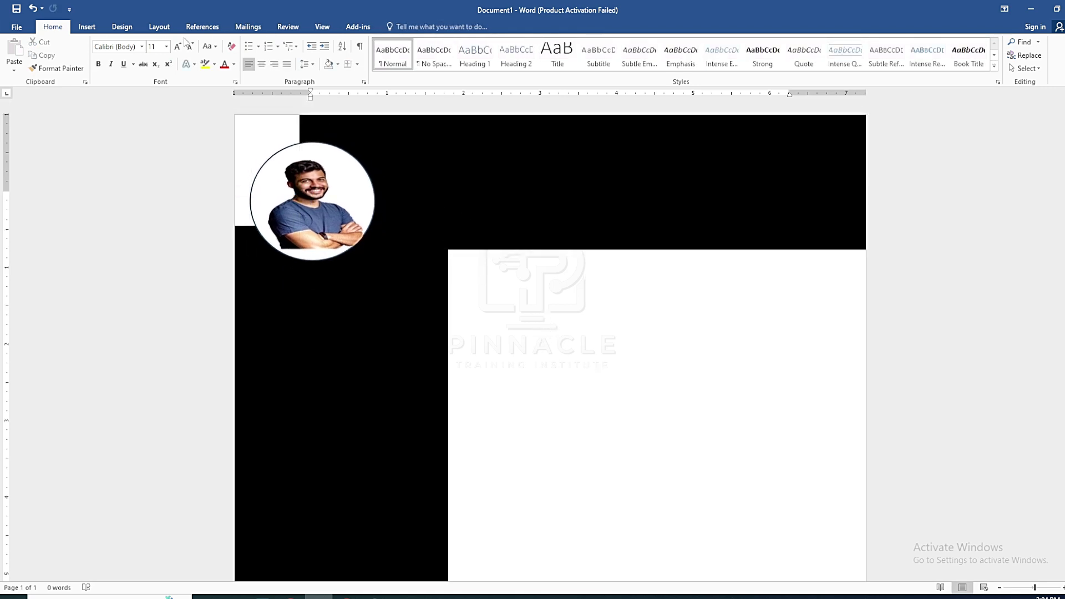
click(87, 26)
Insert a simple text box for the name and set it in Times New Roman, size 18
click(646, 50)
click(679, 122)
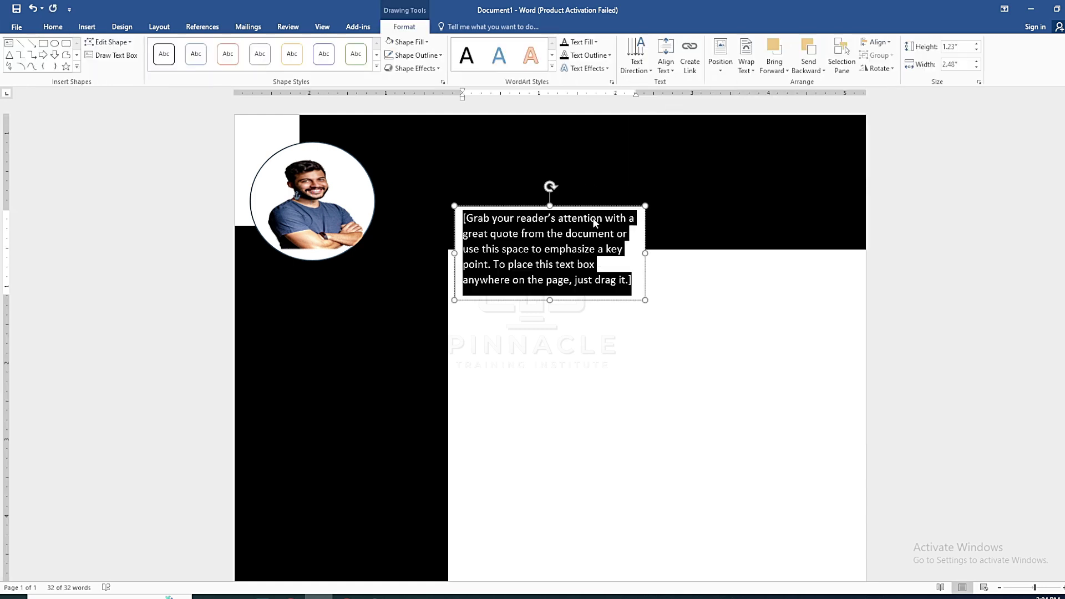
key(Delete)
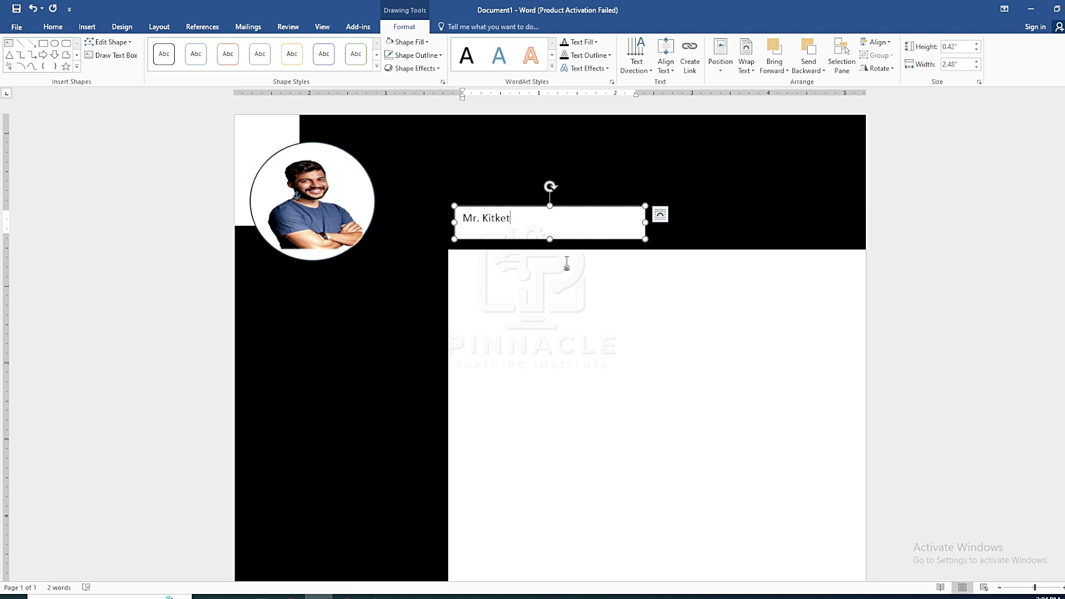
drag(510, 222, 463, 220)
click(53, 27)
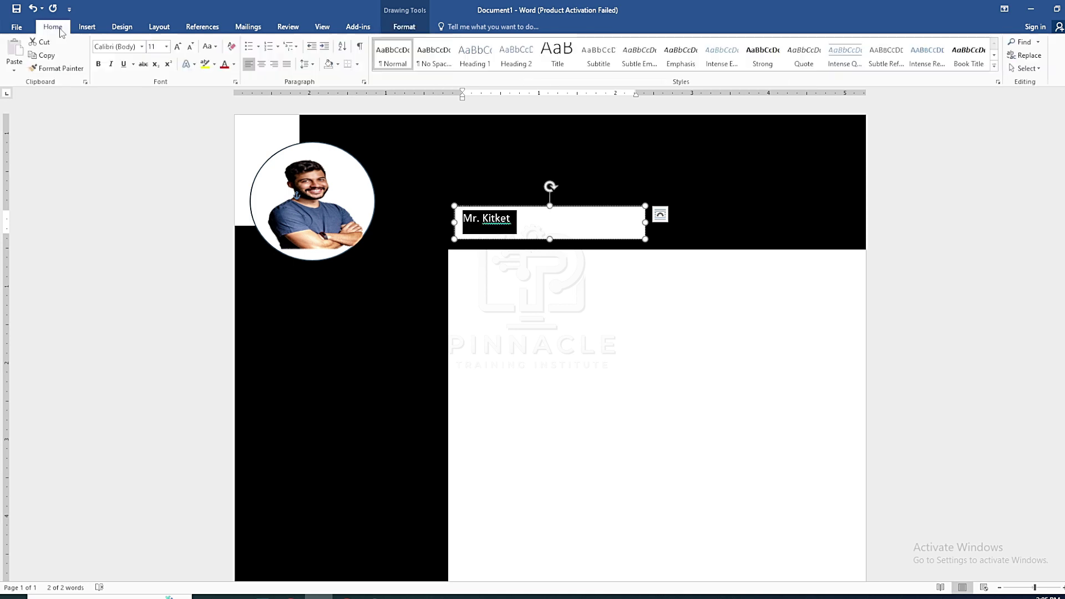
click(167, 47)
click(153, 126)
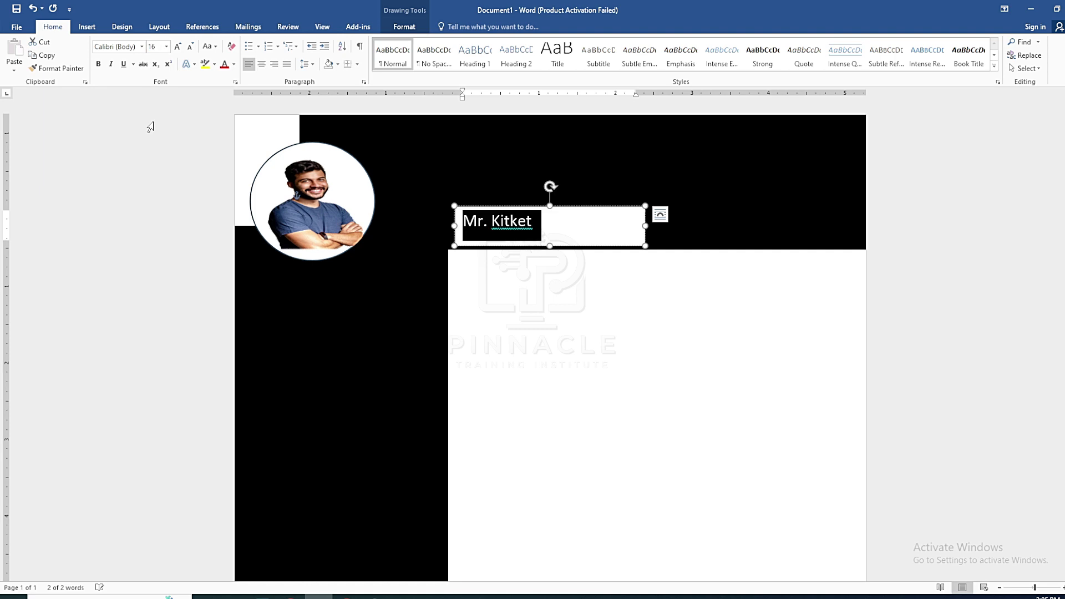
click(142, 47)
click(141, 141)
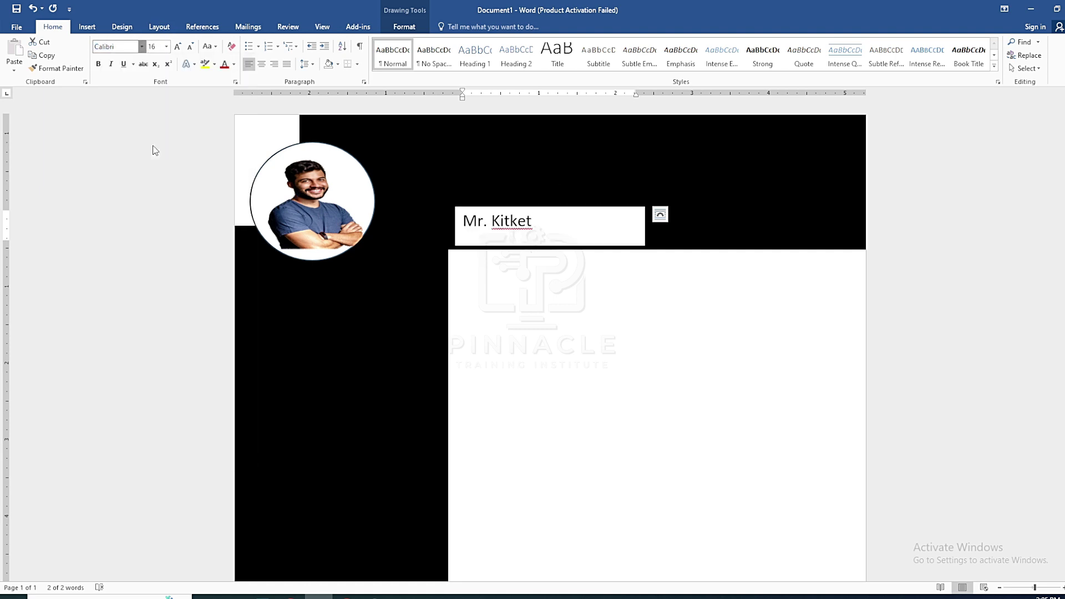
click(177, 47)
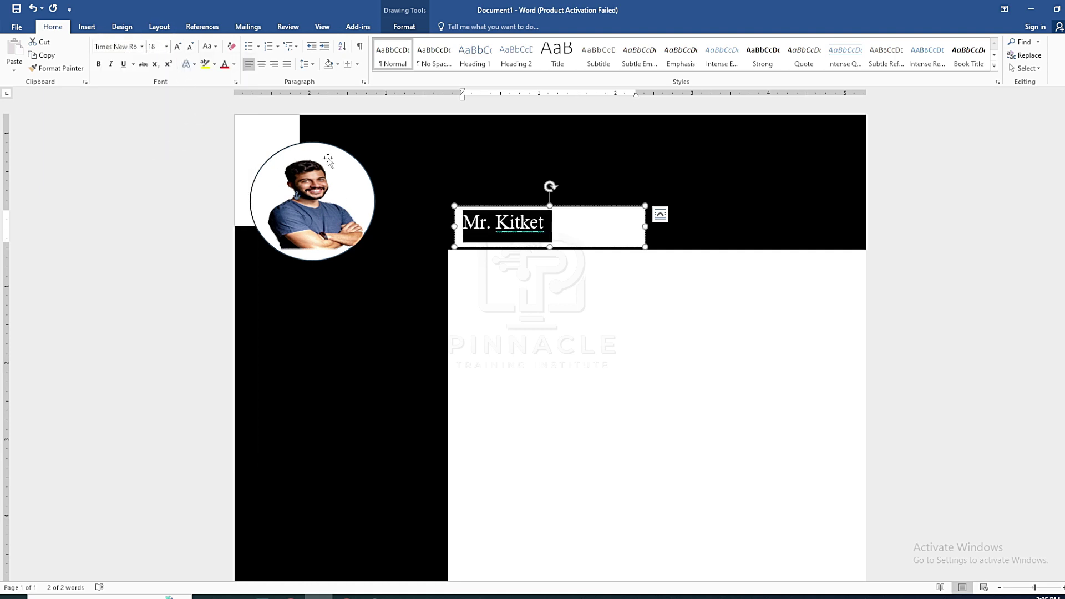
Move the name box up, set its text wrapping, and add a 'Graphic Designer' line below
mouse_move(463, 191)
mouse_down()
mouse_move(406, 171)
mouse_move(474, 173)
mouse_up()
click(604, 194)
click(456, 182)
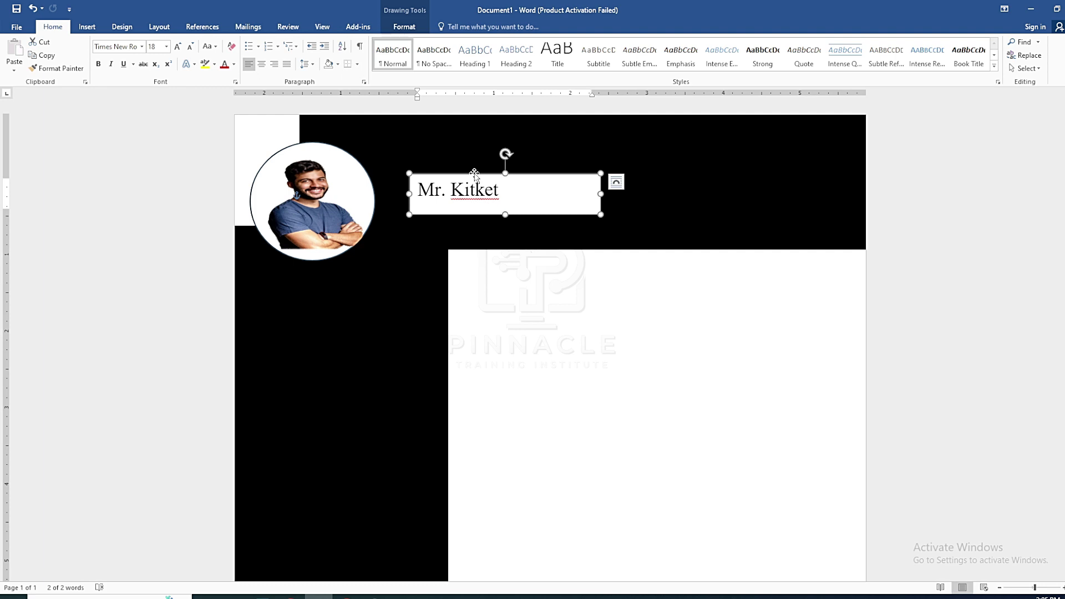
click(522, 192)
key(Return)
text(Graphic Designer)
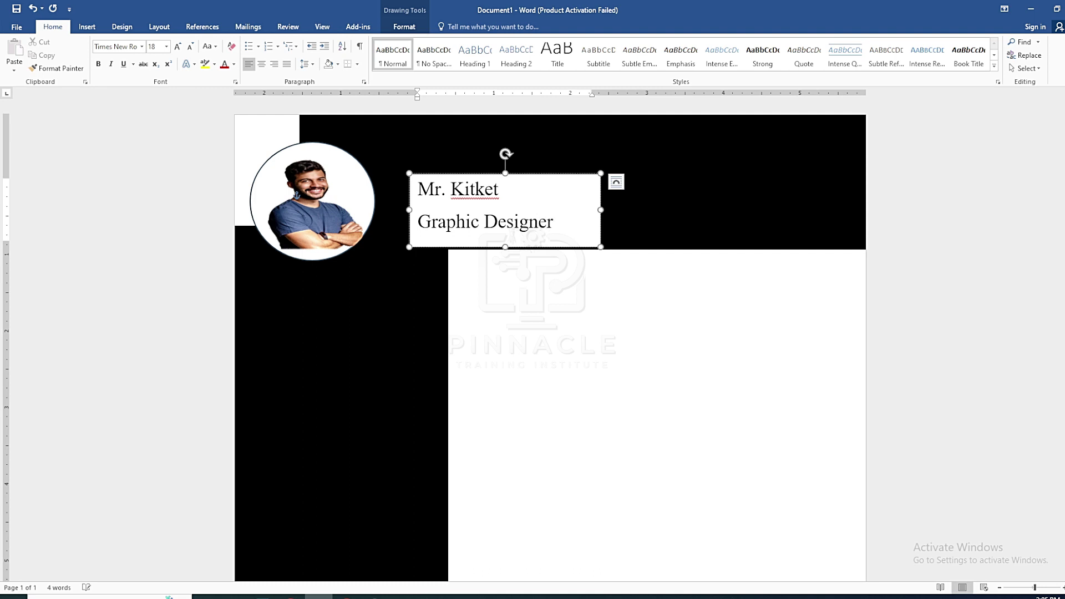
Make 'Graphic Designer' 14 pt and set 0 pt spacing after for all box text
triple_click(561, 222)
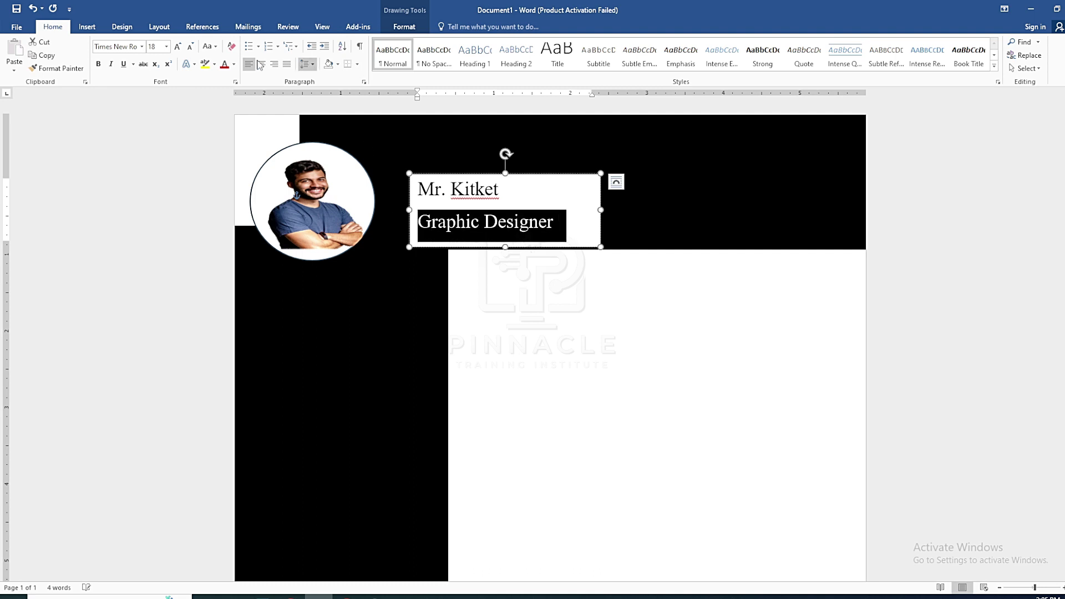
click(167, 47)
click(153, 114)
click(522, 222)
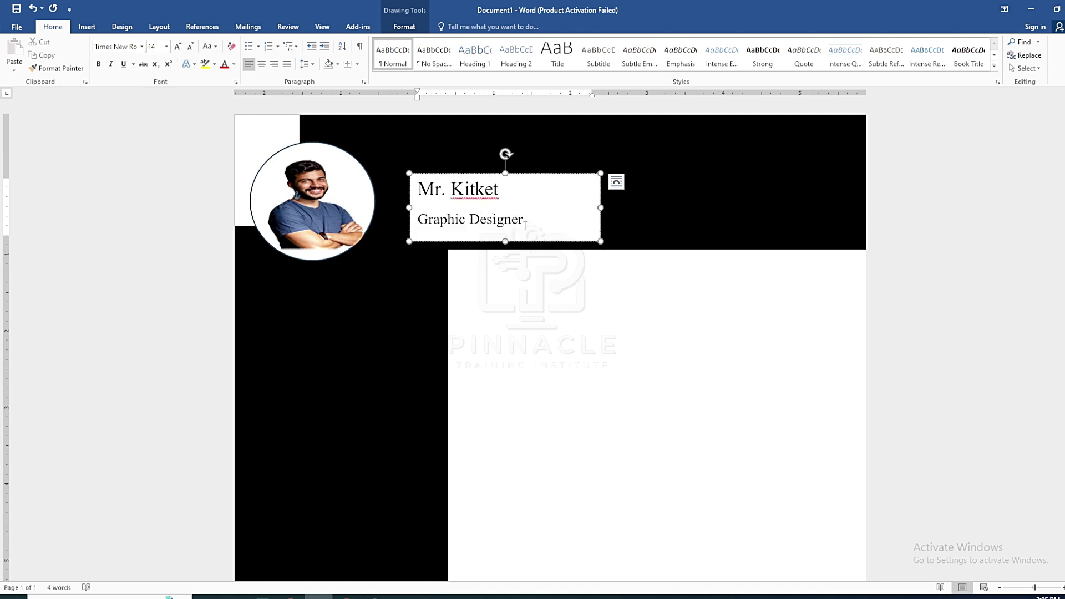
key(ctrl+a)
click(160, 28)
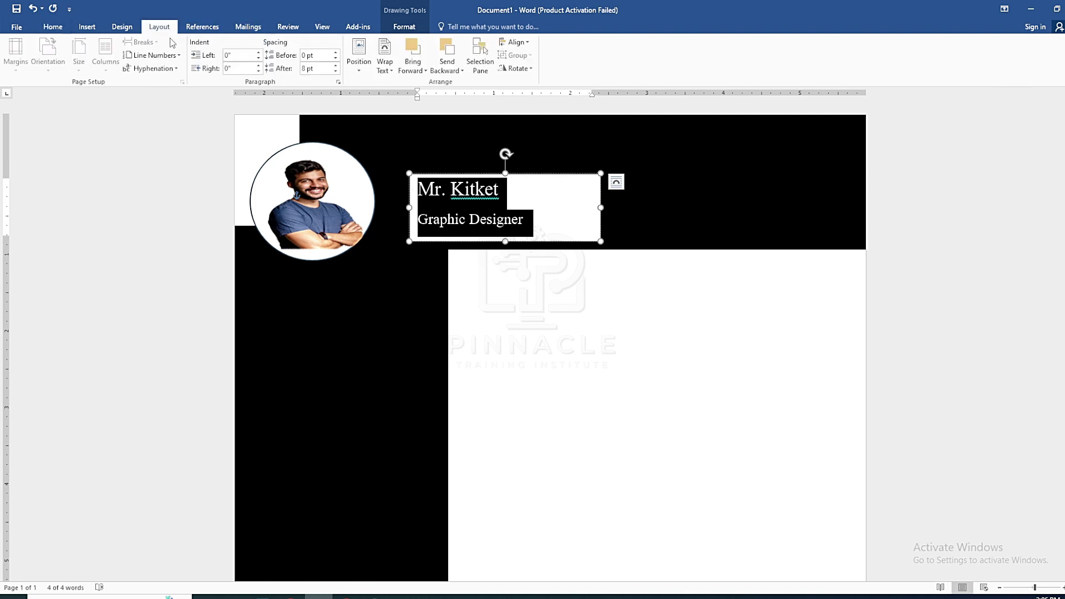
click(336, 71)
Shift the name box right, away from the photo
click(533, 207)
drag(521, 172, 514, 169)
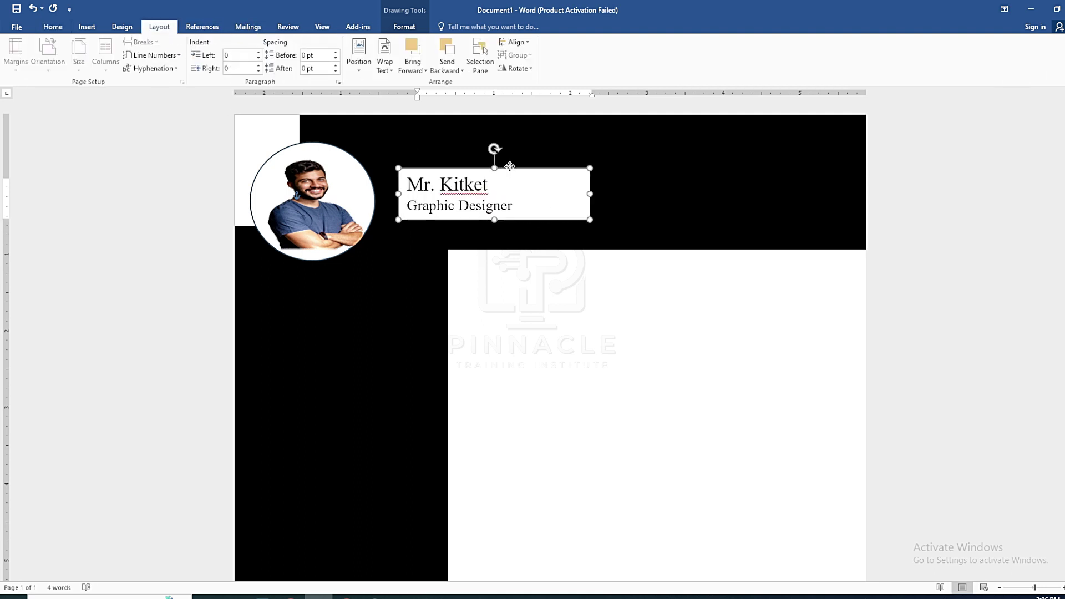
drag(512, 181, 560, 182)
Move the circular photo right, then nudge it back left two steps
click(293, 191)
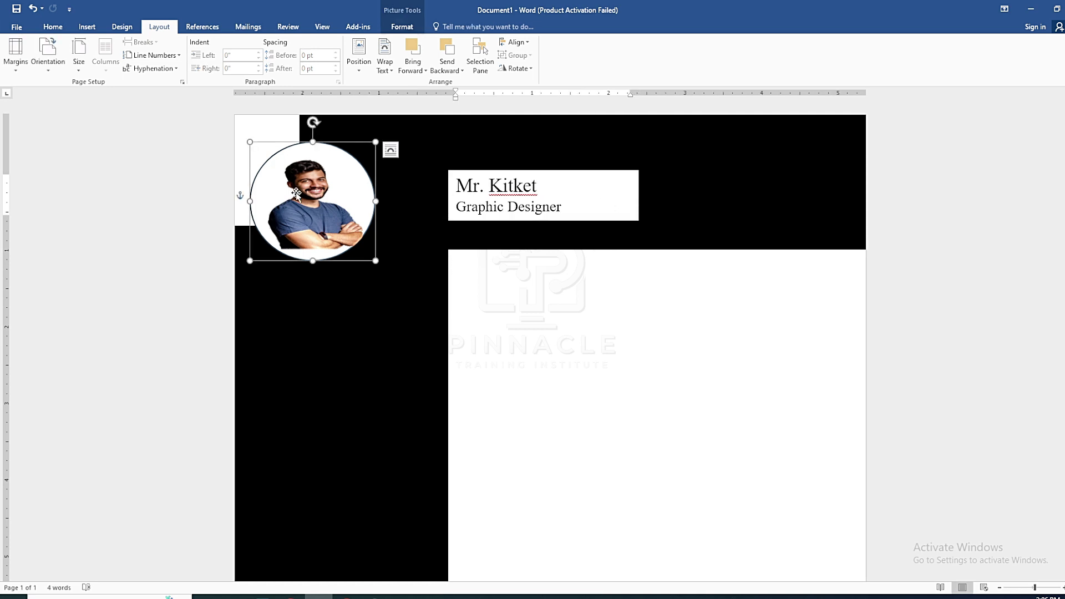
drag(323, 209, 406, 223)
key(Left)
key(Left)
key(Left)
key(Left)
key(Left)
key(Left)
key(Left)
key(Left)
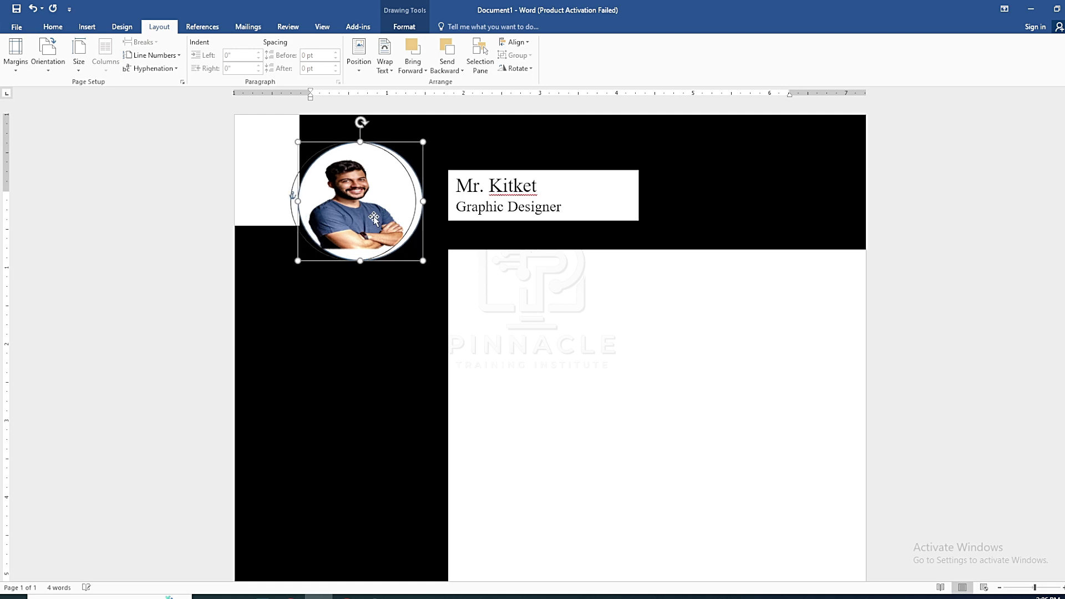
key(Left)
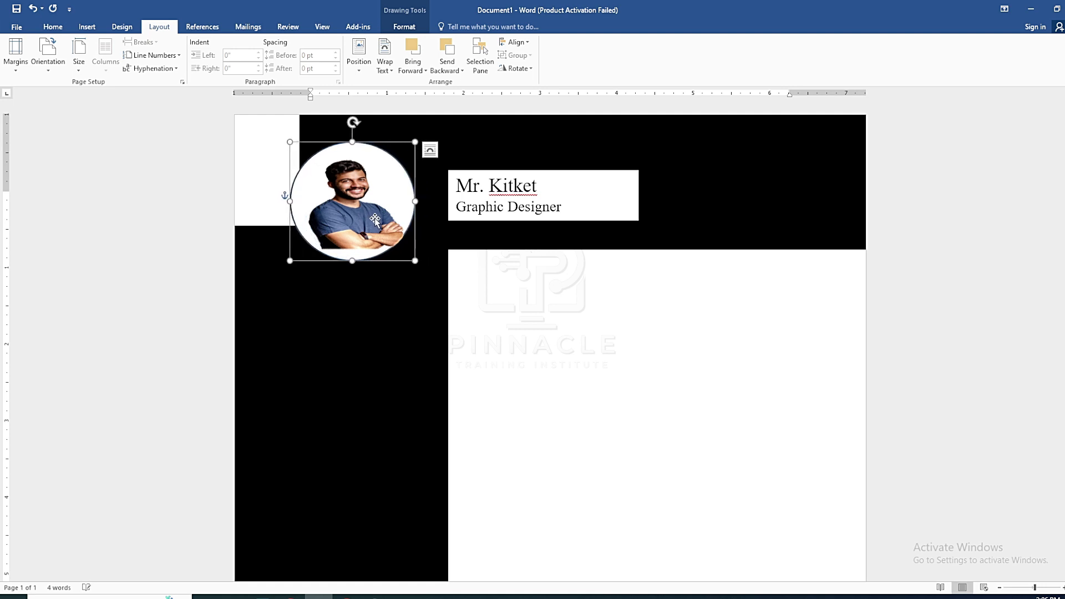
click(509, 321)
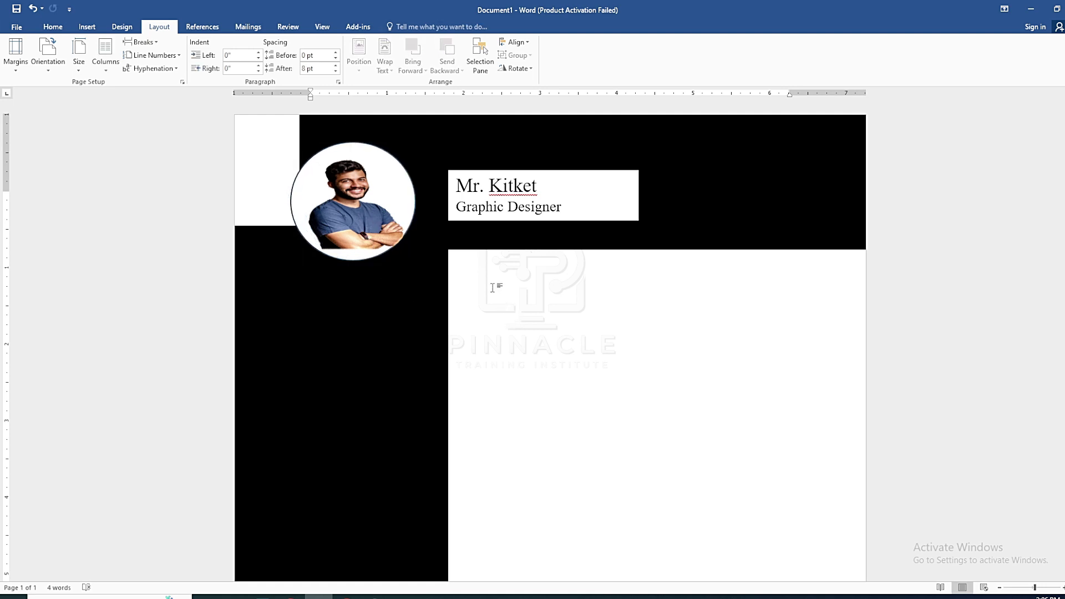
Select Oval 6 and Picture 5 in the Selection Pane, enlarge them together, and move them left
click(291, 213)
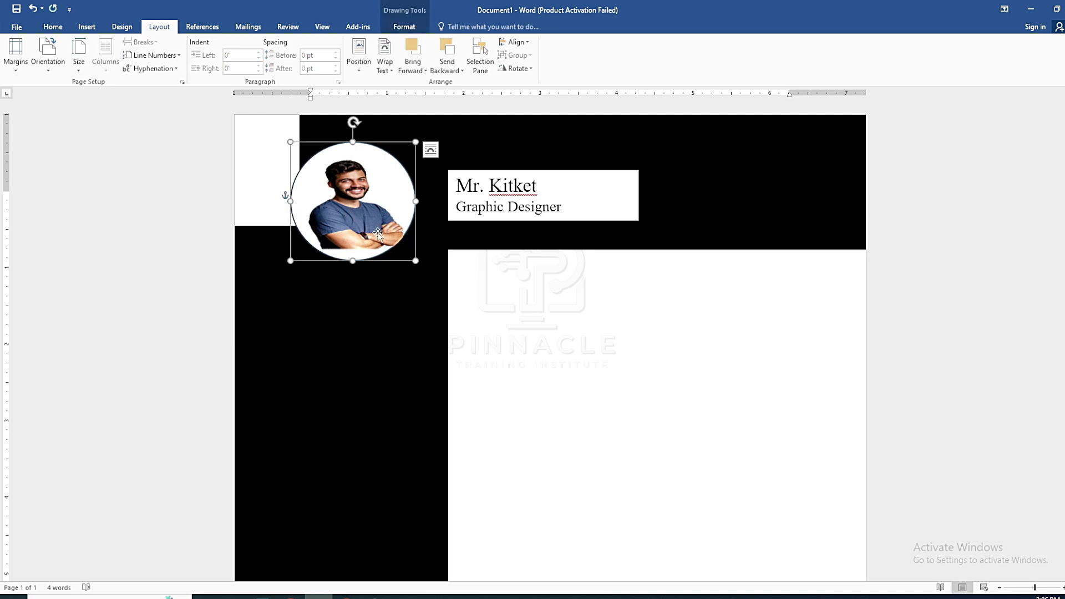
click(481, 58)
click(1010, 159)
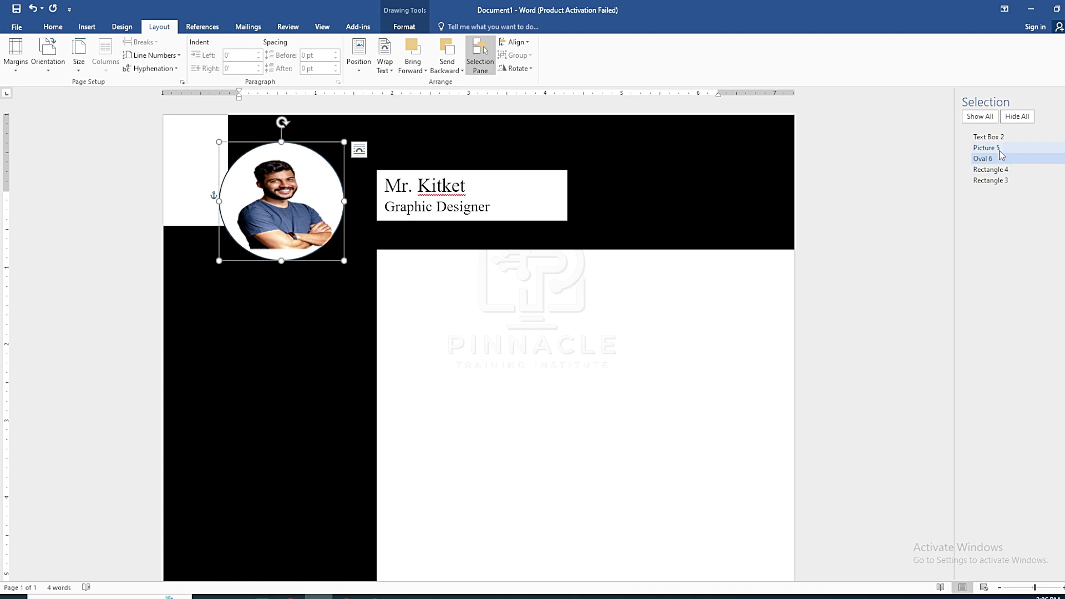
ctrl+click(1000, 149)
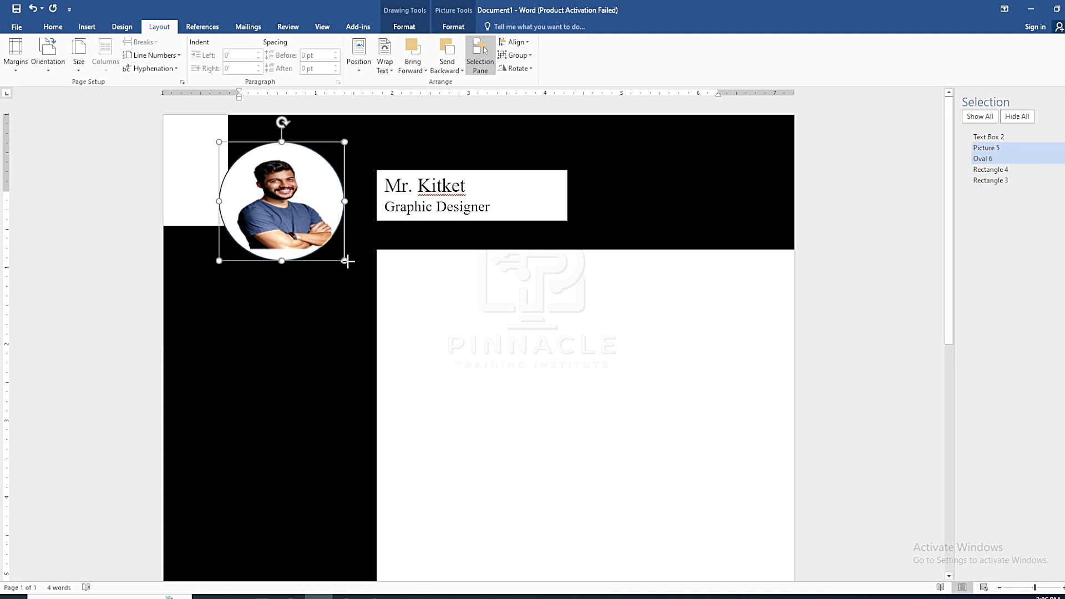
drag(348, 262, 368, 282)
drag(341, 229, 314, 229)
click(472, 324)
Set the name text box's Shape Fill to No Fill so it's transparent
click(507, 211)
click(530, 170)
click(404, 26)
click(411, 41)
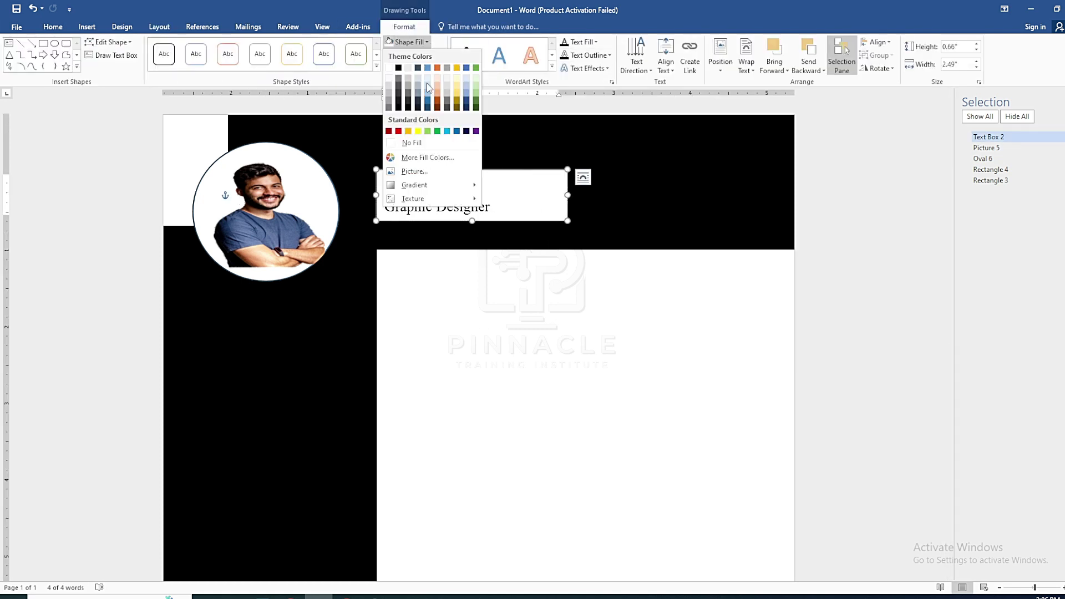
click(410, 141)
Color all the name and 'Graphic Designer' text white
key(ctrl+a)
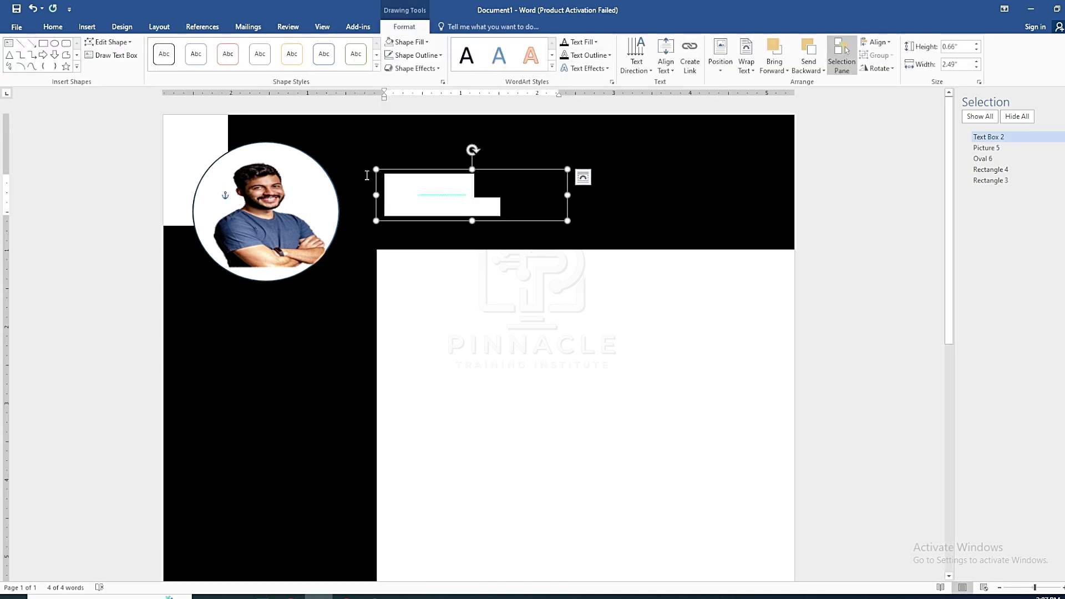
click(52, 27)
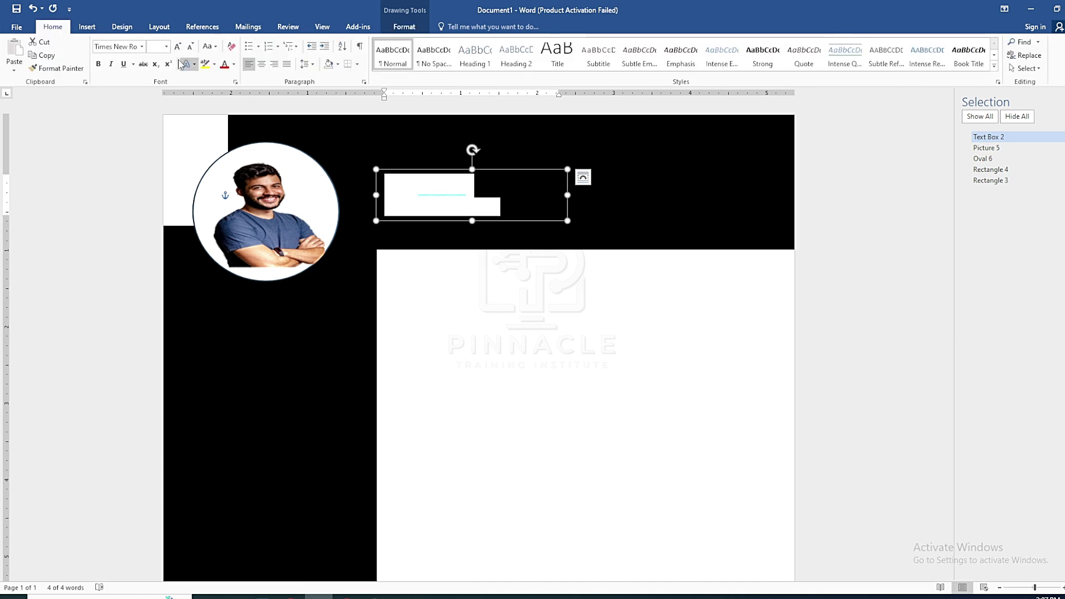
click(234, 64)
click(239, 105)
click(429, 282)
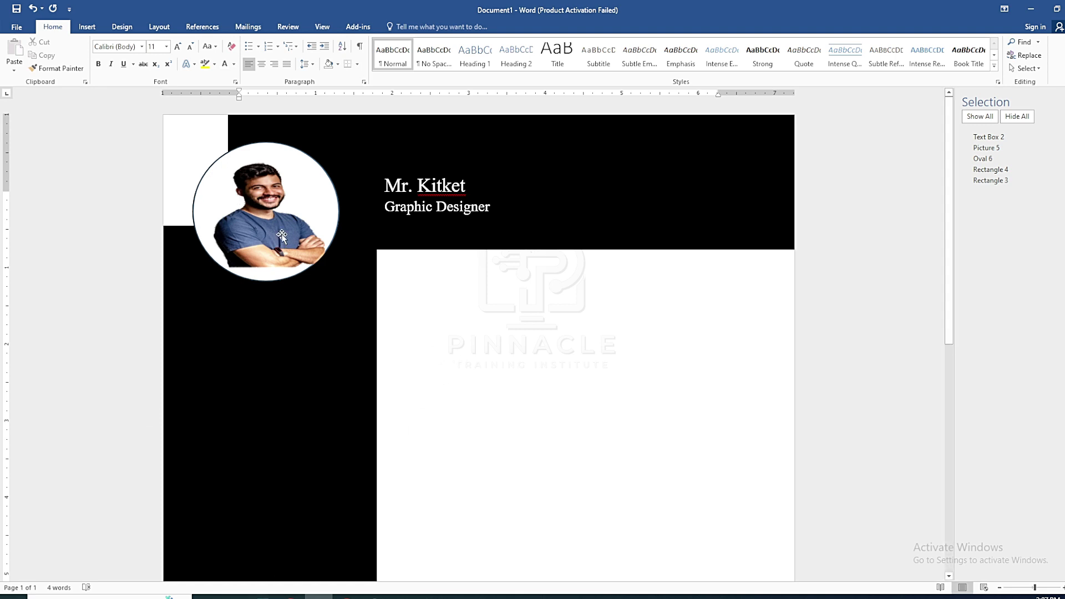
Select Oval 6 and Picture 5 and shrink them together slightly
click(987, 158)
ctrl+click(987, 148)
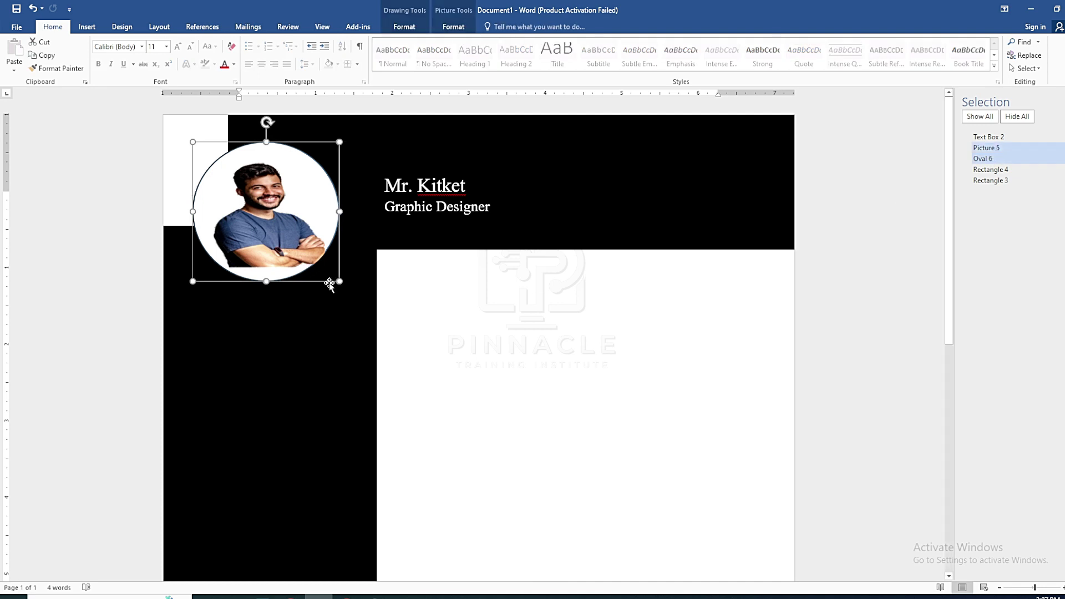
drag(338, 281, 332, 263)
Shift the photo group slightly left, then draw a rectangle below it and delete it
drag(296, 207, 288, 207)
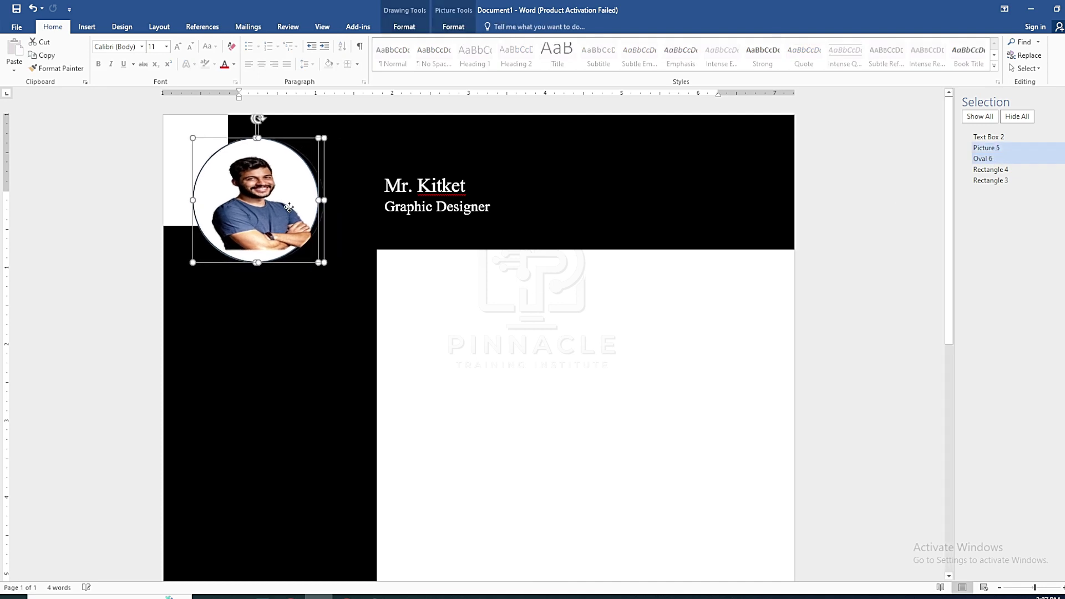
click(482, 375)
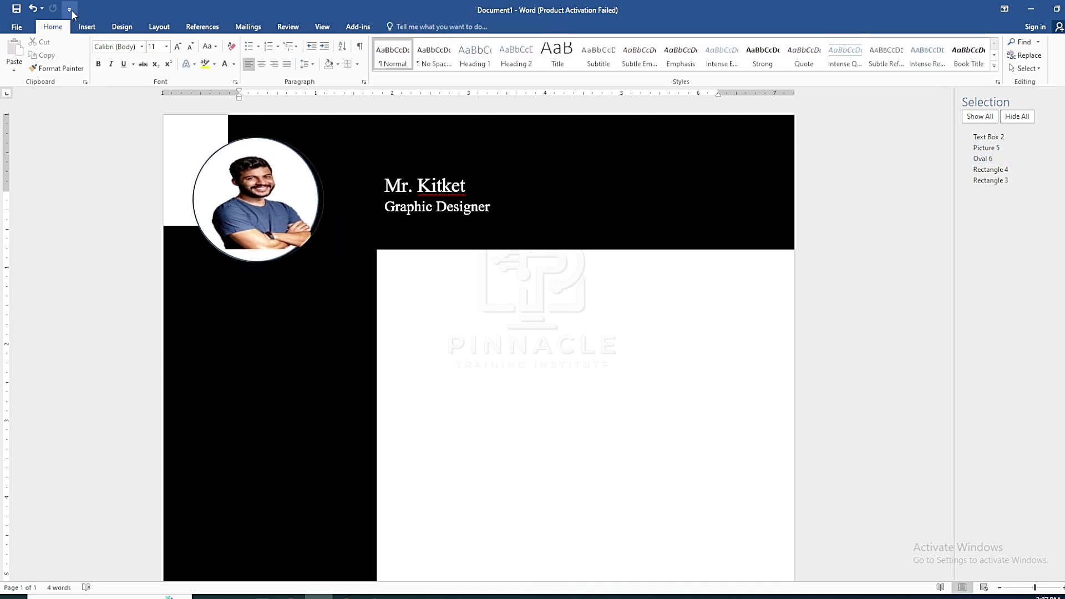
click(87, 26)
click(174, 56)
click(203, 97)
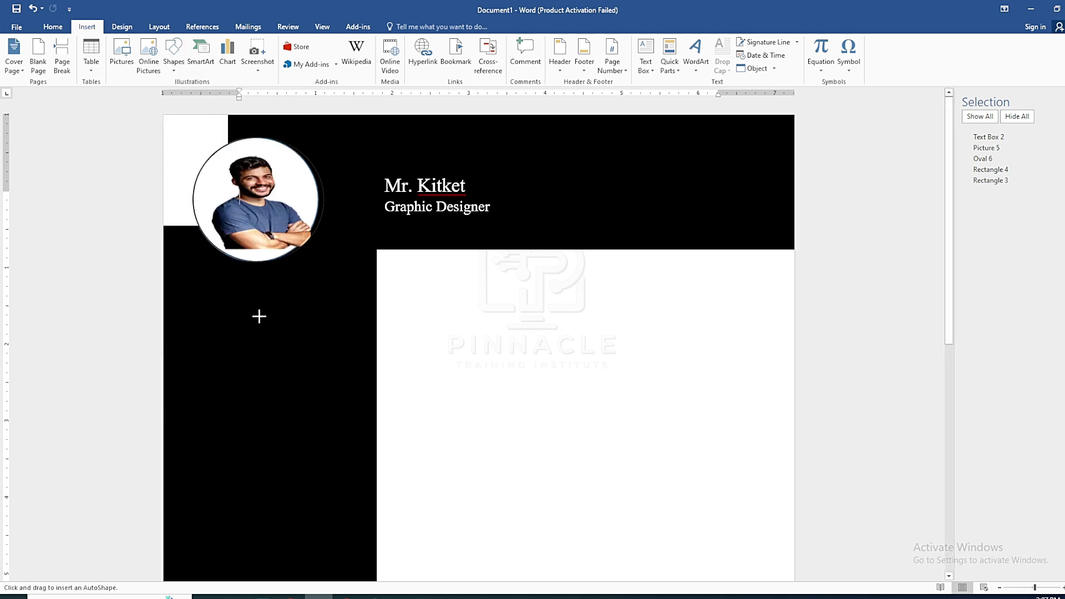
mouse_move(248, 305)
mouse_down()
mouse_move(344, 338)
mouse_move(376, 331)
mouse_up()
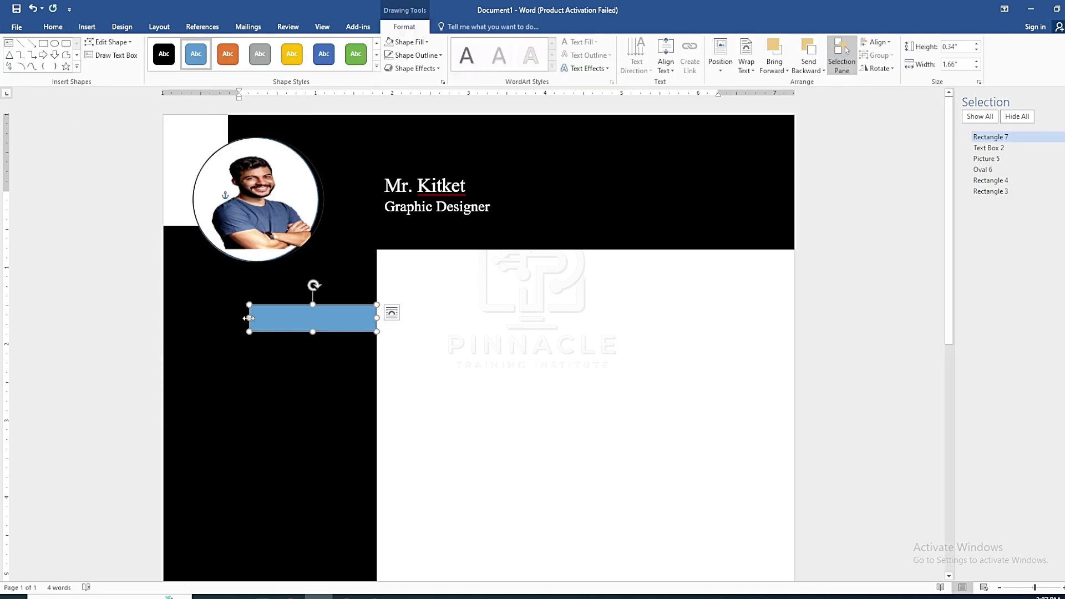
drag(247, 318, 228, 318)
drag(302, 331, 303, 326)
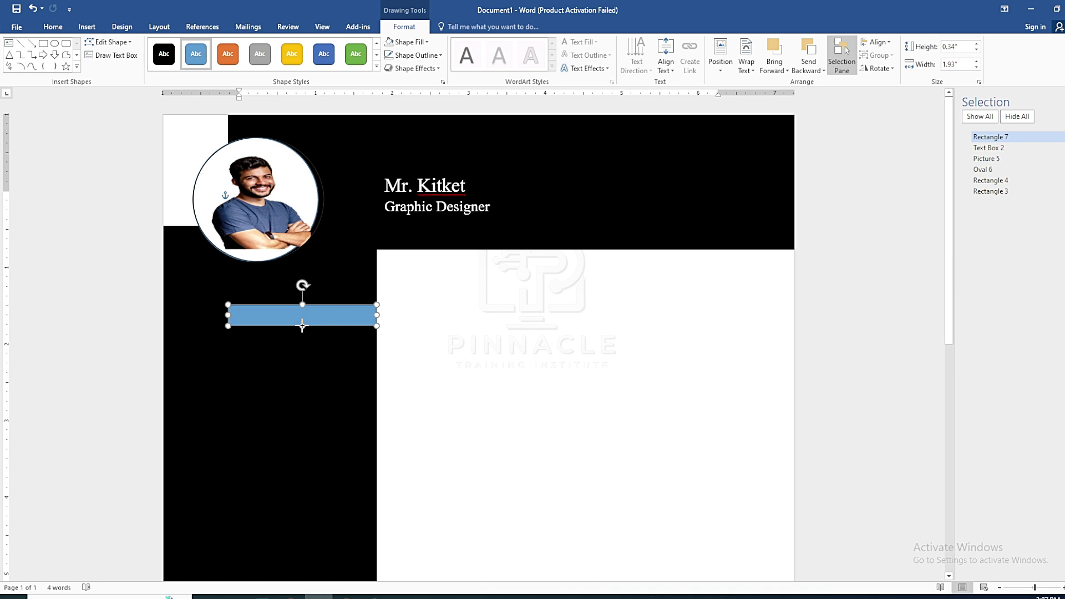
key(Delete)
Insert a quote-style text box on the sidebar below the portrait
click(87, 27)
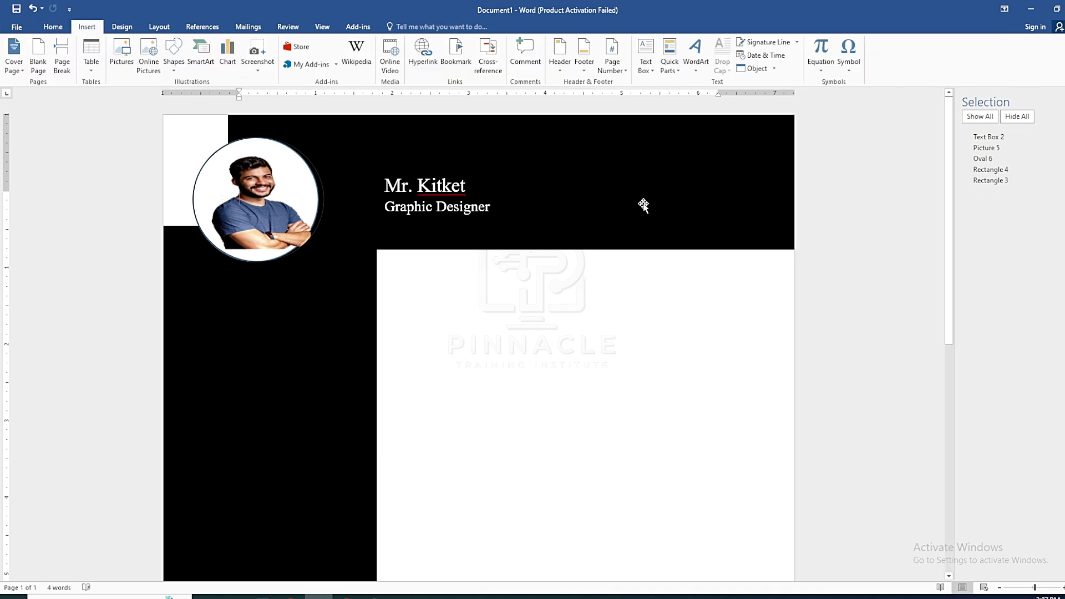
click(645, 54)
click(648, 133)
Move the new text box below the photo and make its heading read ABOUT ME in capitals
drag(485, 206, 334, 286)
text(B)
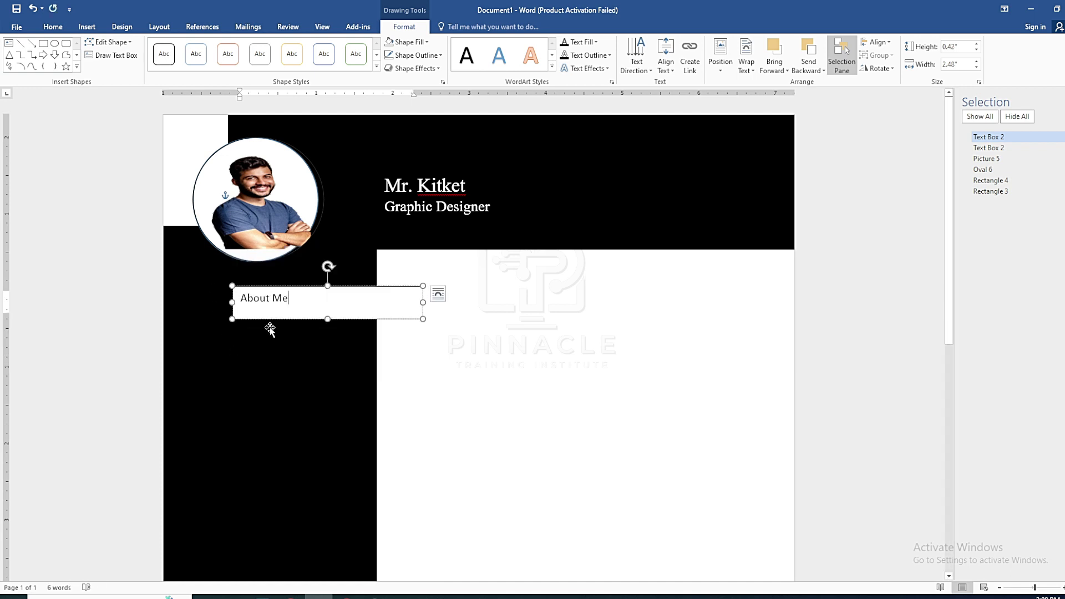
drag(291, 298, 241, 303)
click(53, 27)
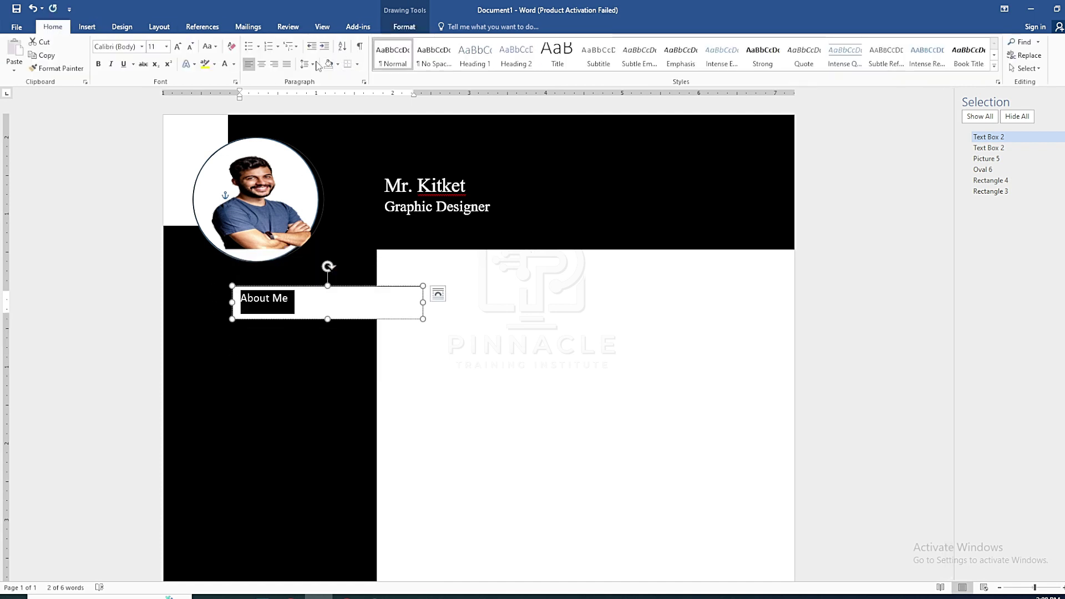
click(210, 46)
click(229, 89)
click(300, 289)
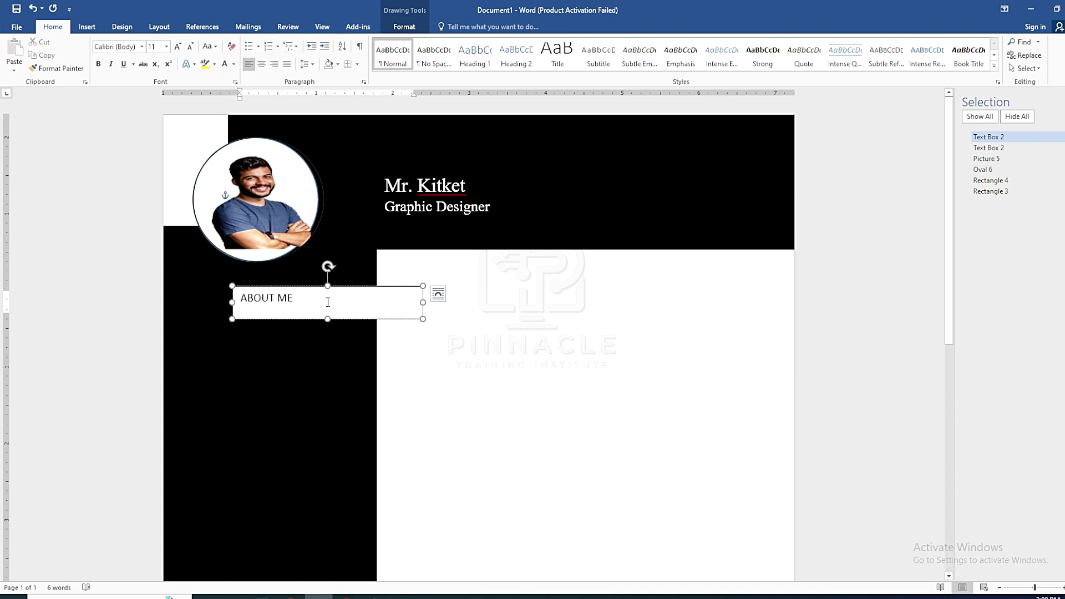
Narrow and shorten the ABOUT ME box, enlarge the heading to 14 pt, and refit the box height
drag(423, 302, 377, 302)
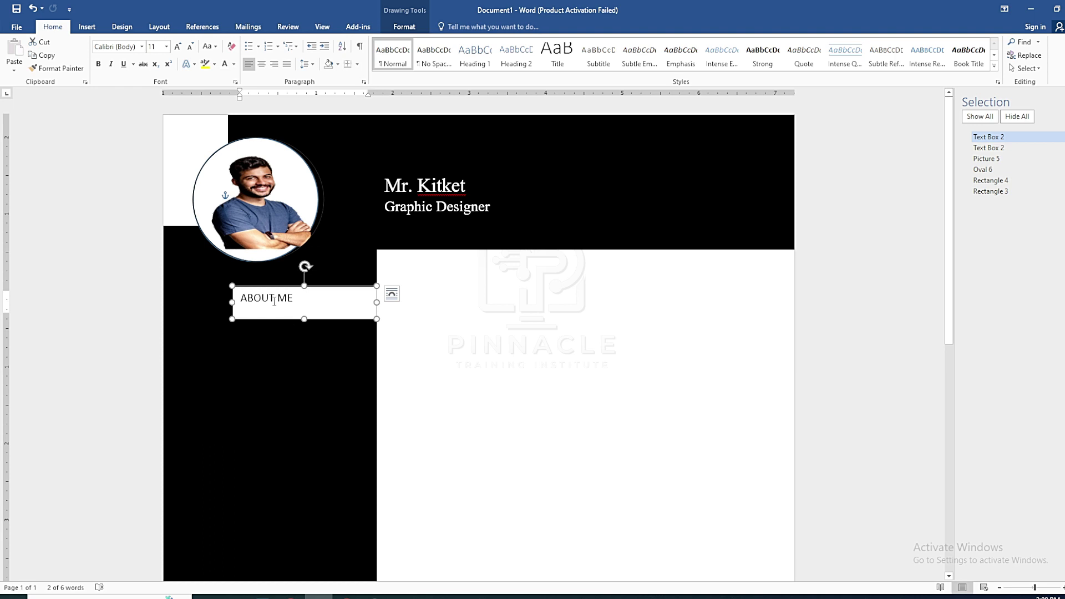
drag(303, 318, 304, 312)
drag(240, 298, 302, 298)
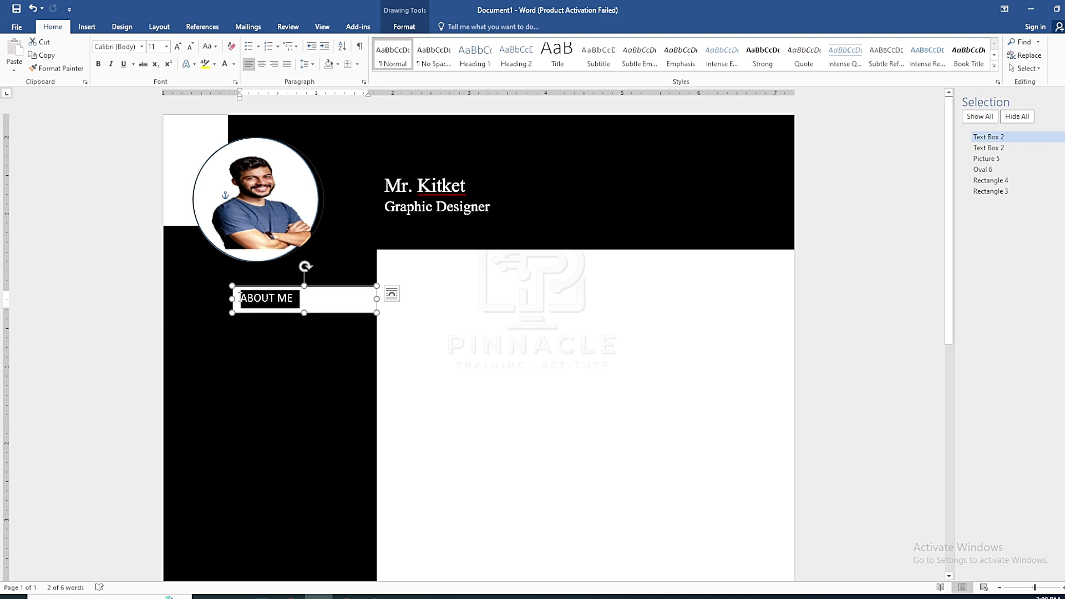
click(177, 47)
click(176, 47)
click(177, 47)
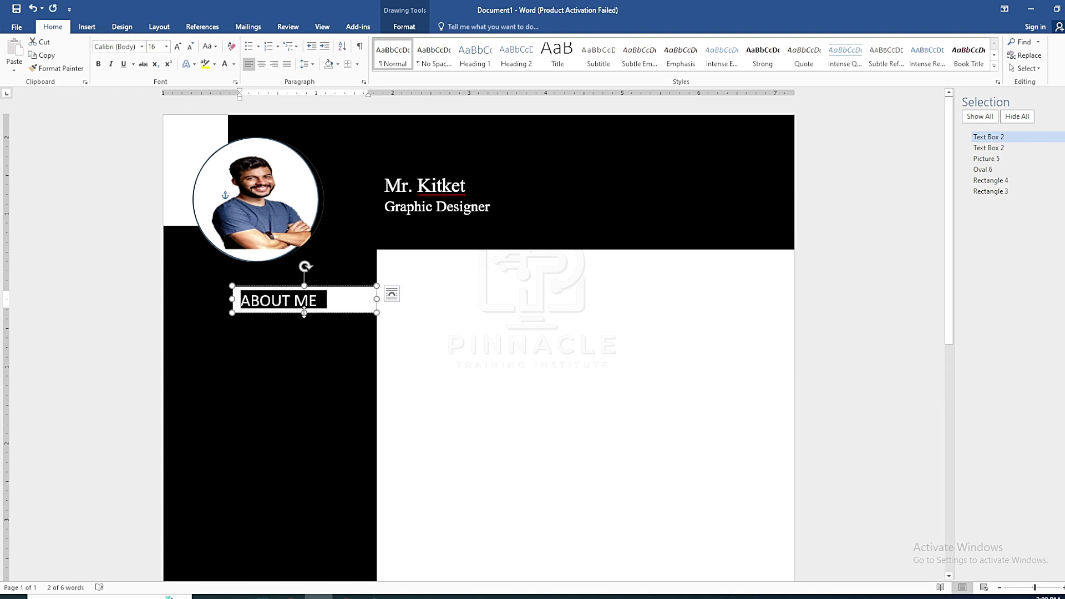
drag(304, 313, 304, 316)
Remove the outline from the ABOUT ME heading box with Shape Outline > No Outline
scroll(390, 349, down, 1)
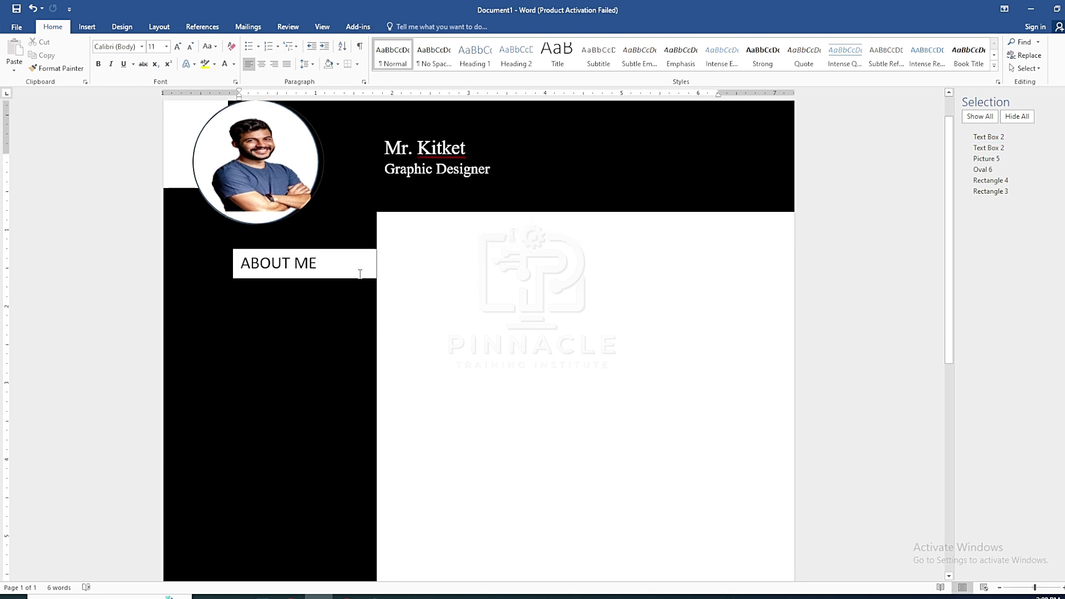
click(346, 251)
click(430, 292)
click(349, 251)
click(405, 26)
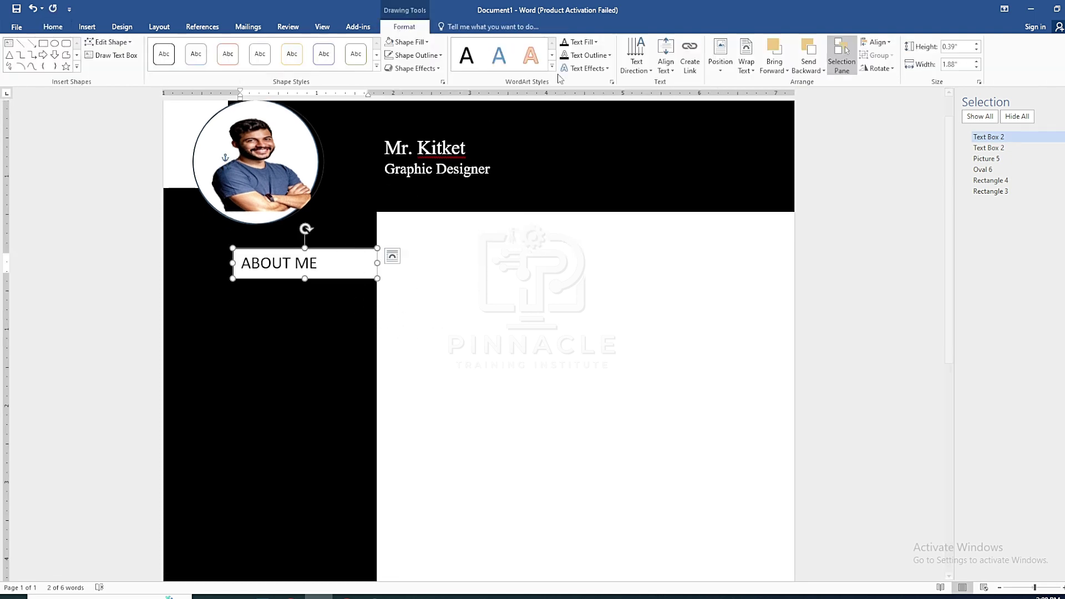
click(416, 54)
click(425, 160)
Check the borderless result, then select the whole ABOUT ME box as a shape
click(431, 350)
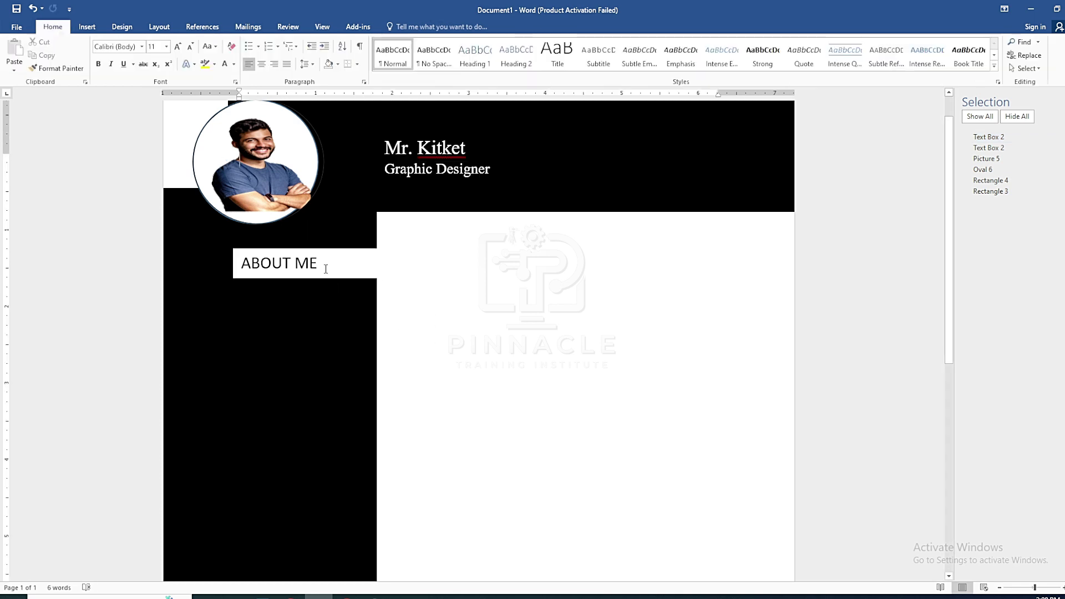
click(350, 251)
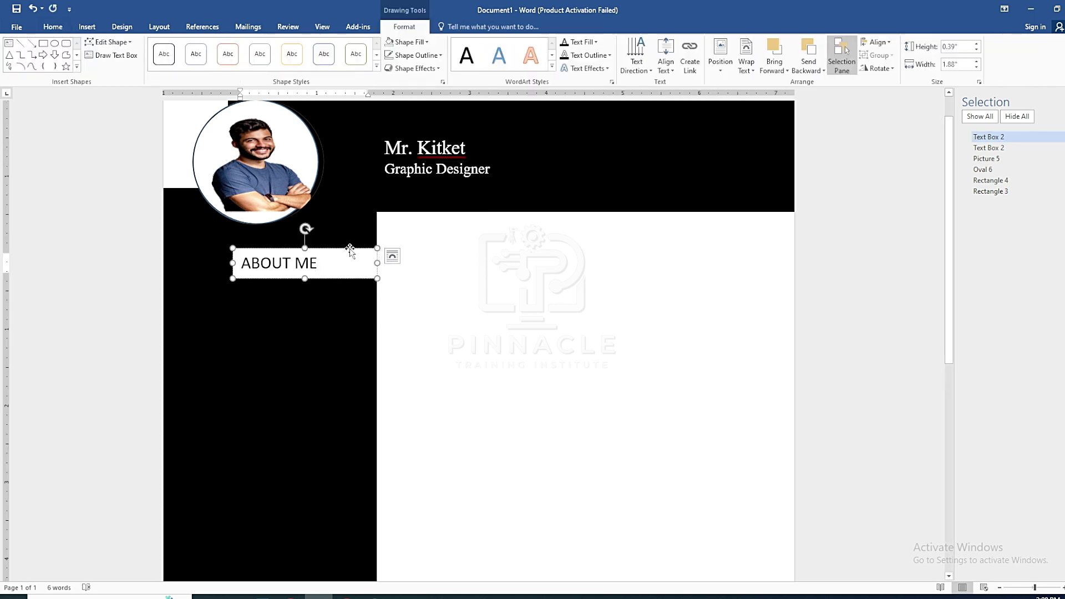
click(442, 310)
click(341, 265)
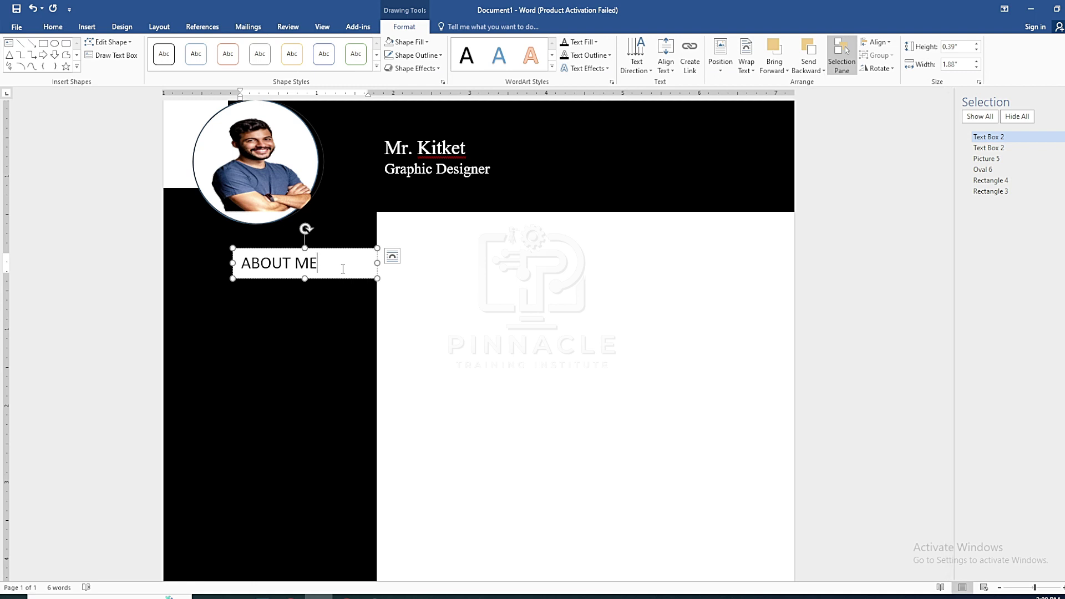
click(423, 305)
click(354, 251)
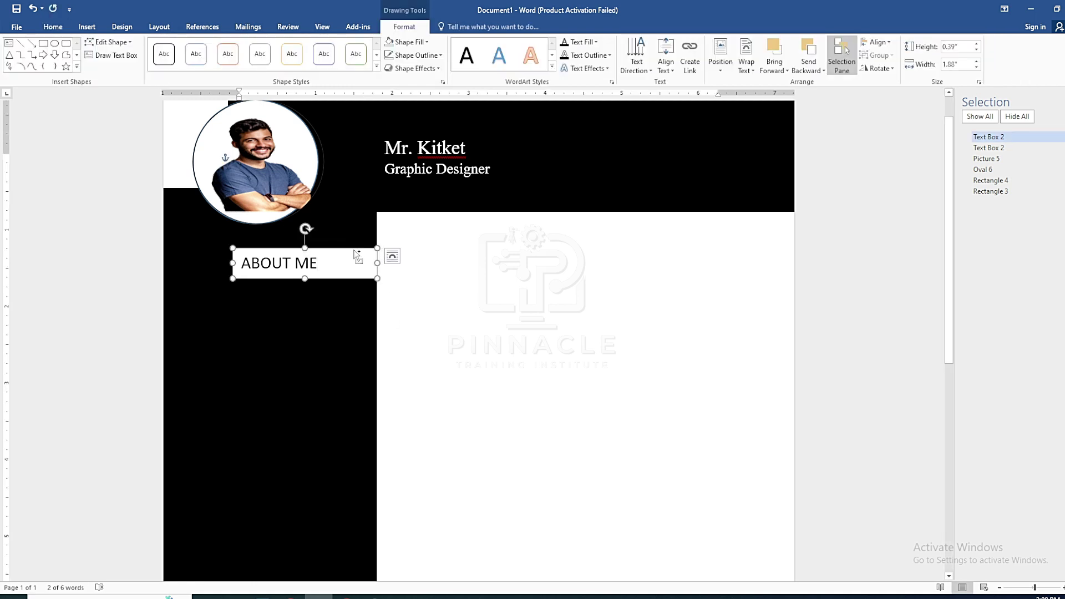
Paste a copy of the ABOUT ME box and drag it down the sidebar
key(ctrl+v)
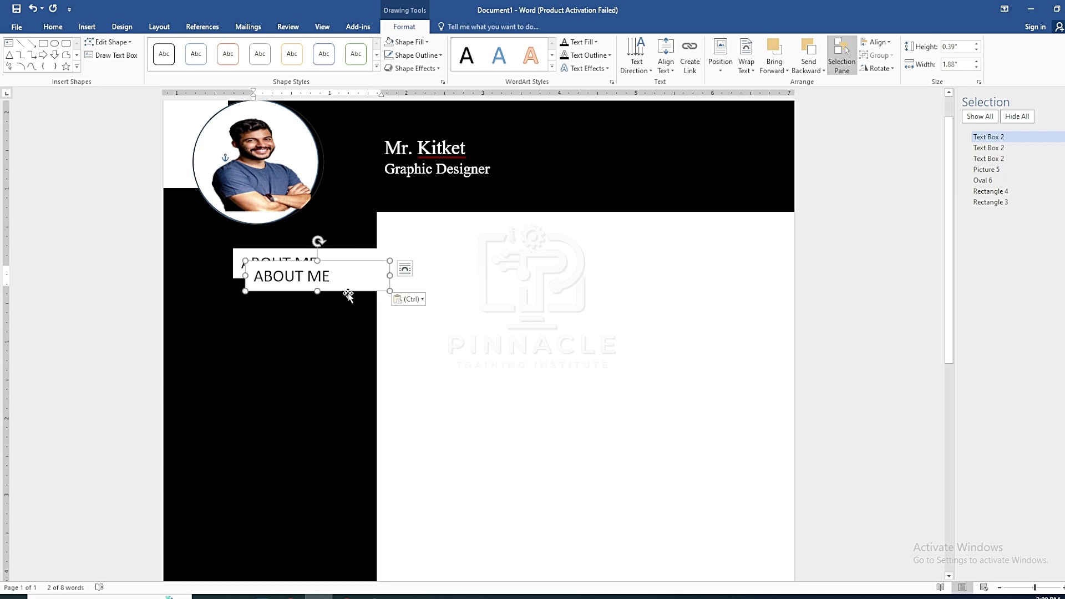
drag(349, 266, 344, 482)
scroll(482, 333, down, 5)
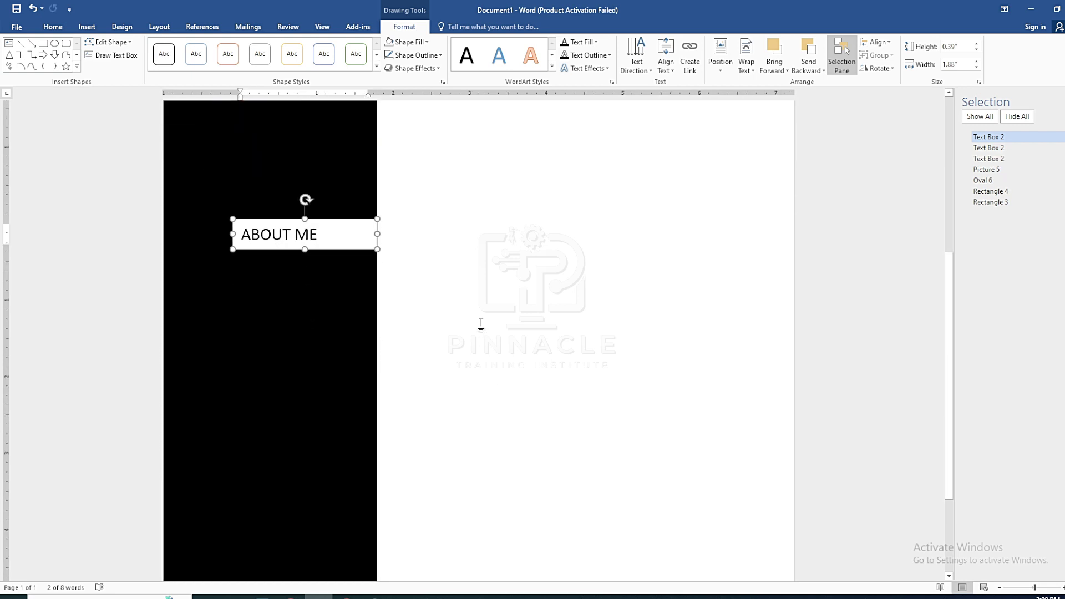
scroll(390, 330, up, 4)
click(389, 331)
scroll(390, 330, down, 4)
Paste a second ABOUT ME copy and move it further down the sidebar
key(ctrl+v)
drag(342, 225, 344, 577)
scroll(344, 216, down, 7)
mouse_move(342, 144)
mouse_down()
mouse_move(292, 430)
mouse_move(305, 428)
mouse_up()
scroll(483, 418, up, 2)
click(483, 419)
scroll(468, 391, down, 2)
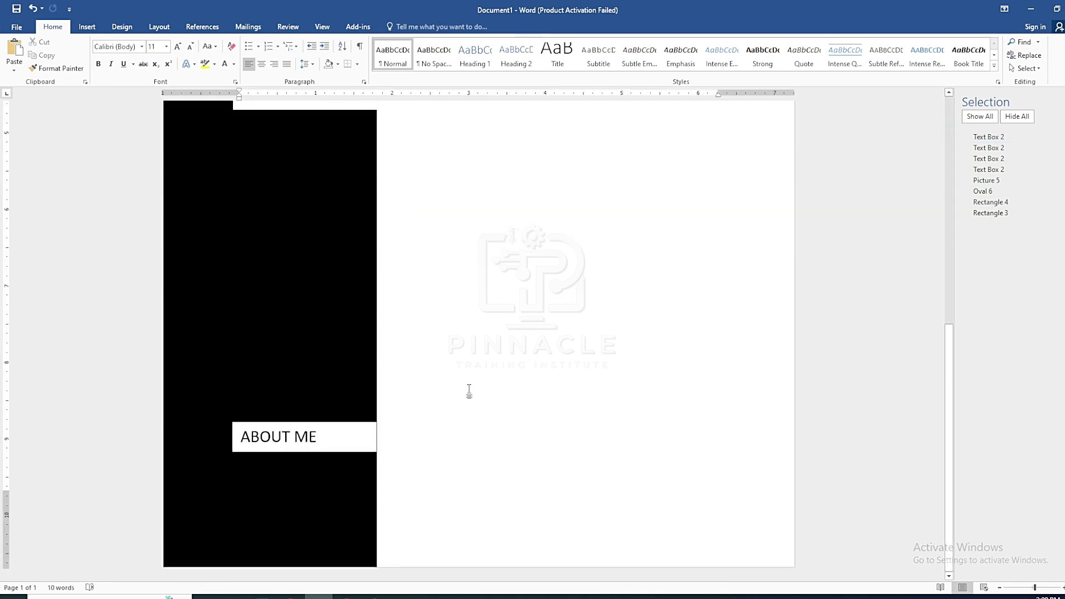
click(348, 428)
scroll(481, 409, up, 2)
click(481, 408)
scroll(480, 408, down, 2)
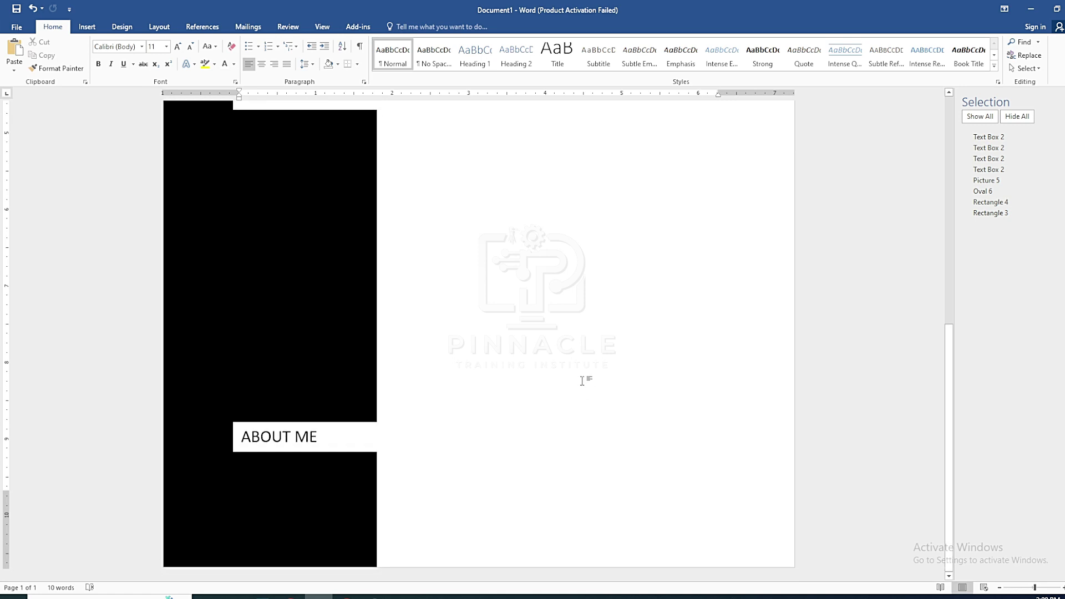
scroll(294, 352, up, 3)
scroll(295, 351, down, 2)
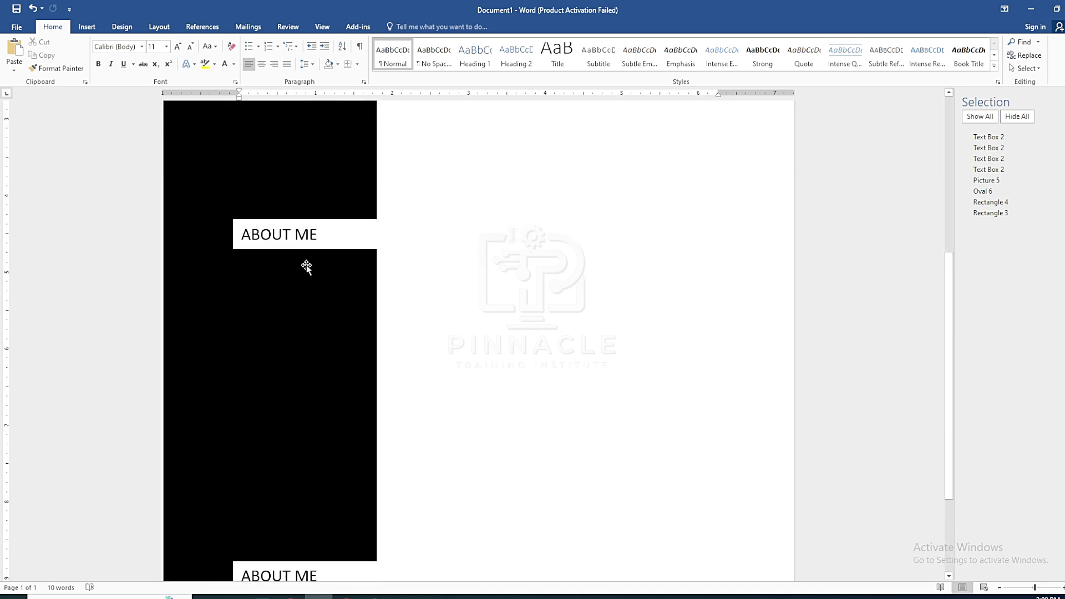
Nudge the ABOUT ME copy lower and delete its heading text
click(325, 222)
click(325, 224)
key(Down)
key(Down)
key(Down)
key(Down)
key(Down)
key(Down)
key(Down)
key(Down)
key(Down)
key(Down)
key(Down)
key(Down)
key(Down)
key(Down)
key(Down)
key(Down)
key(Down)
key(Down)
key(Down)
key(Down)
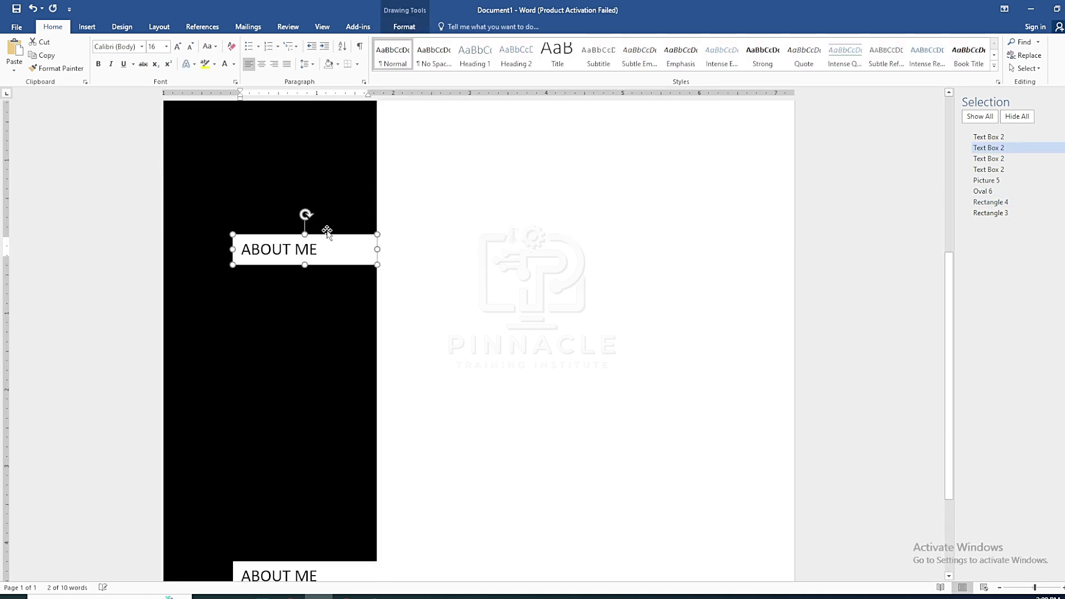
scroll(462, 292, up, 2)
scroll(462, 291, down, 3)
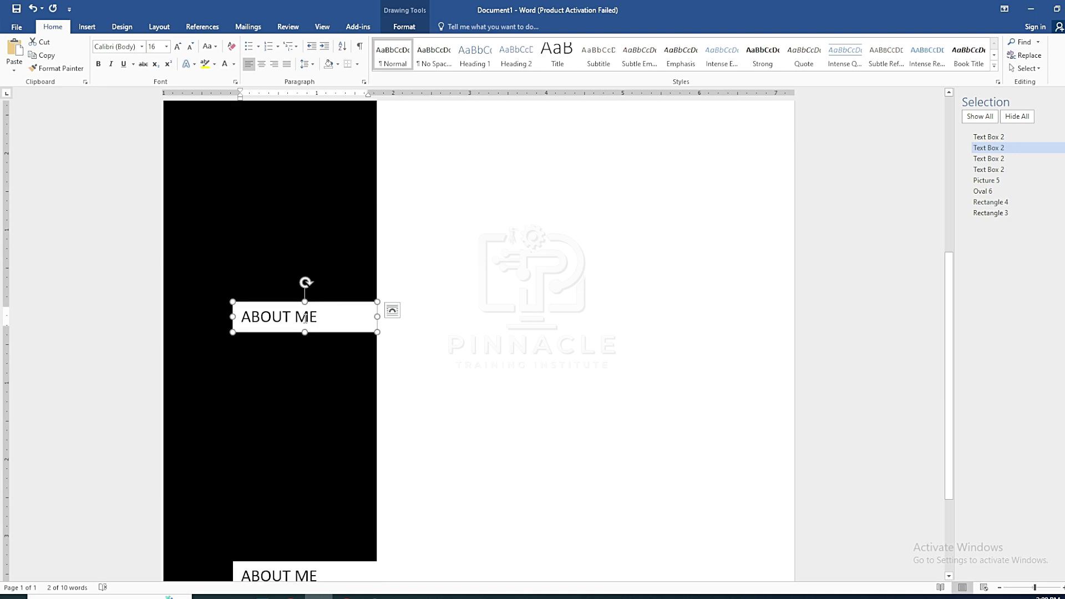
triple_click(305, 318)
key(BackSpace)
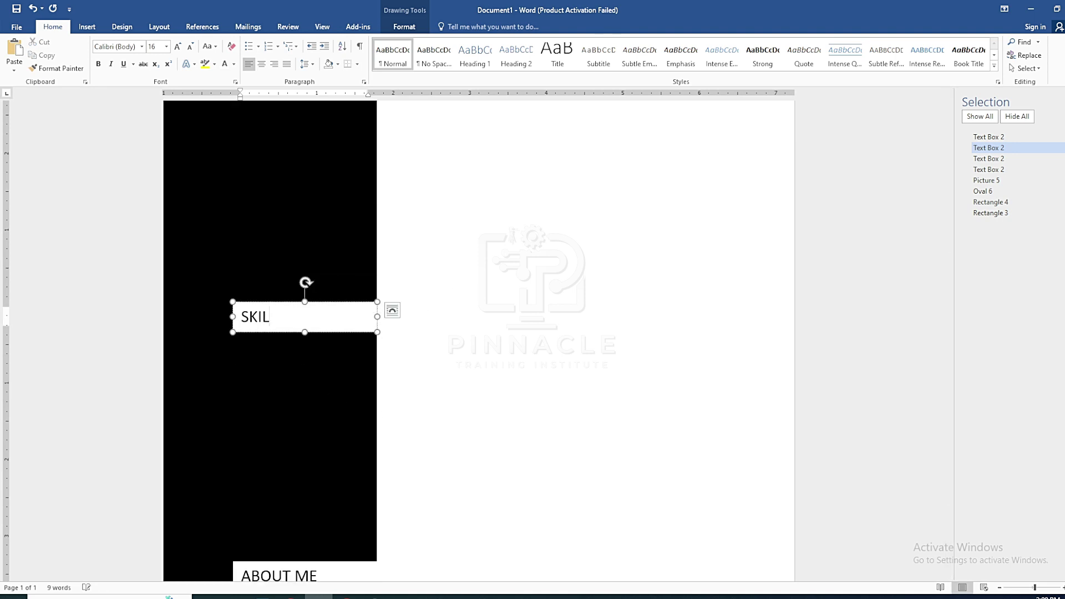
Type the MY INTEREST heading into the lower copy and close the Selection pane
scroll(249, 392, down, 2)
drag(322, 436, 242, 390)
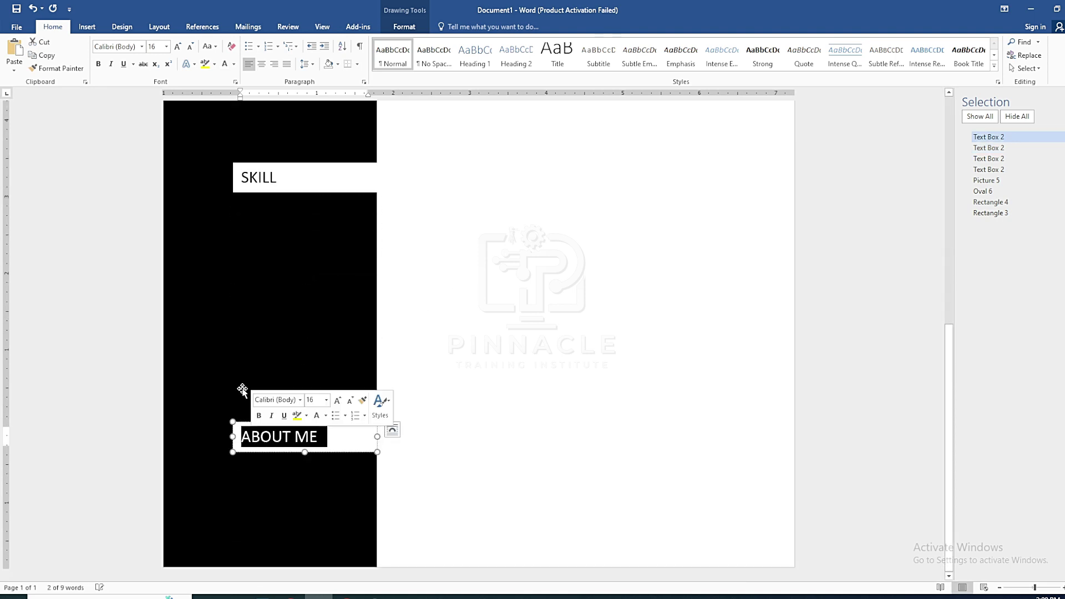
text(mY)
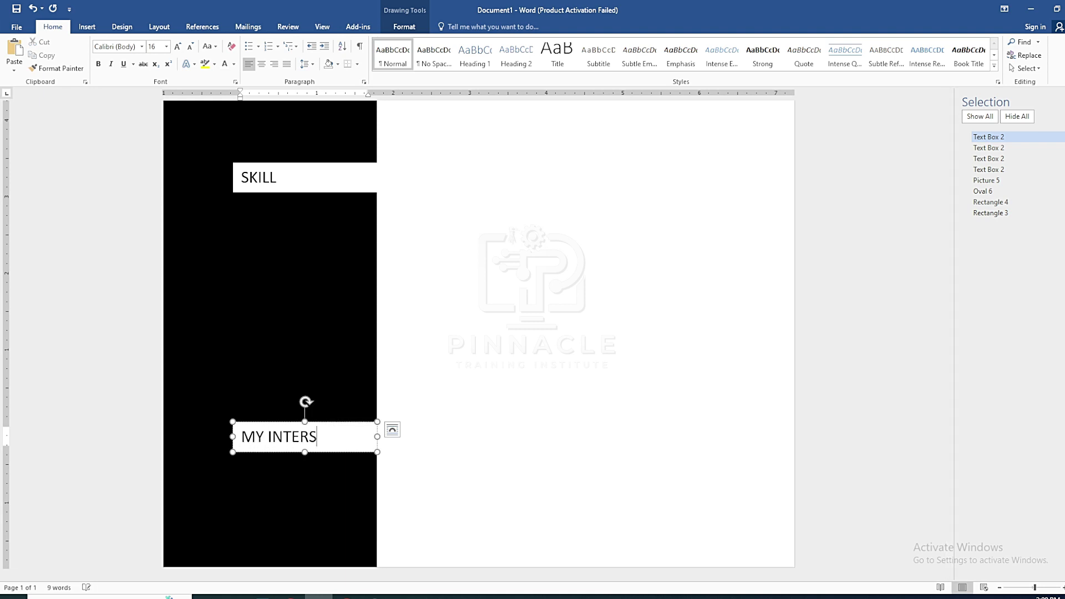
click(560, 435)
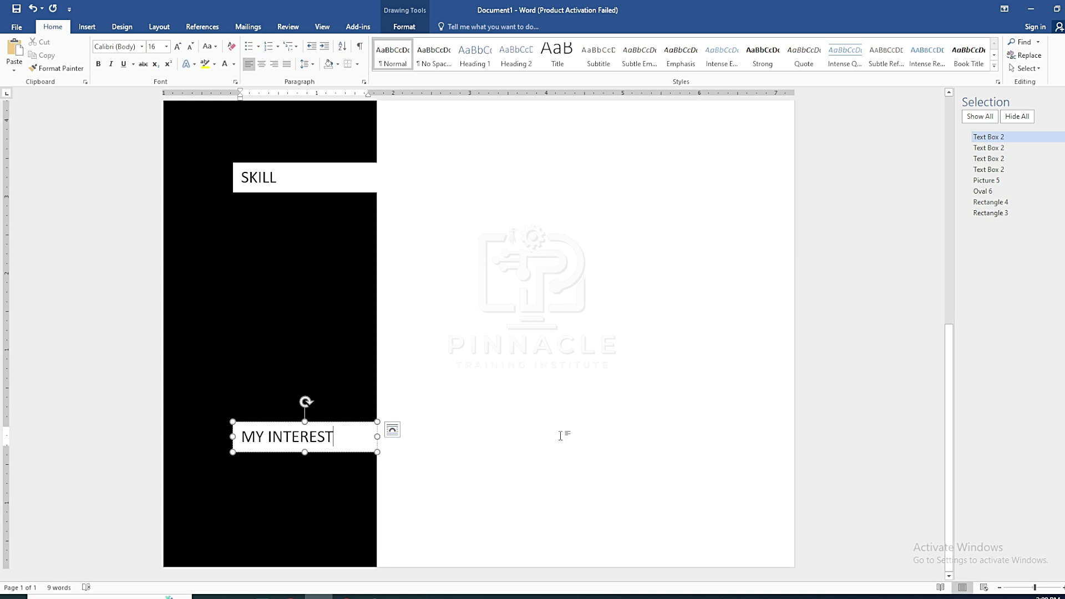
scroll(560, 435, up, 6)
click(1057, 102)
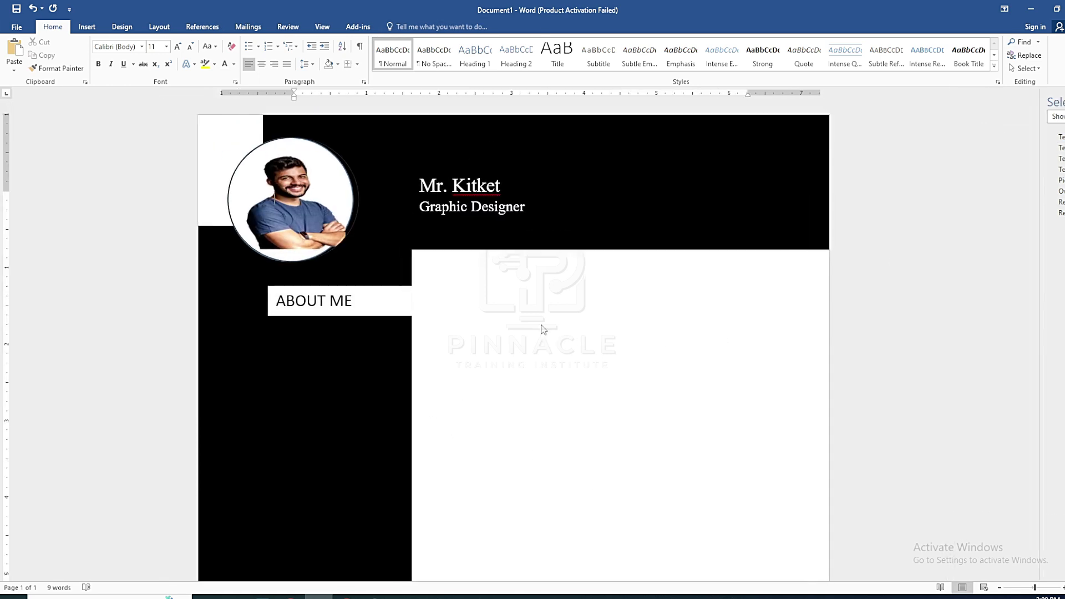
Copy the original ABOUT ME box and place the copy to its right
scroll(601, 293, down, 2)
click(422, 214)
key(ctrl+c)
click(534, 278)
key(ctrl+v)
drag(428, 144, 569, 212)
Retype the copied heading as EDUCATION and colour its text white
click(547, 286)
click(515, 215)
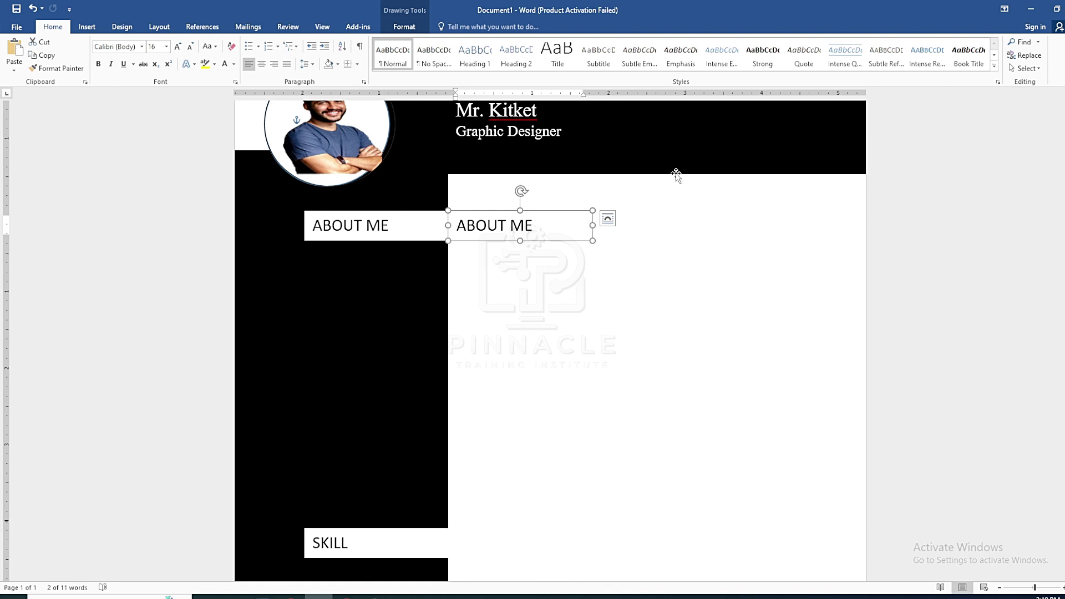
triple_click(540, 226)
text(EDUCATION)
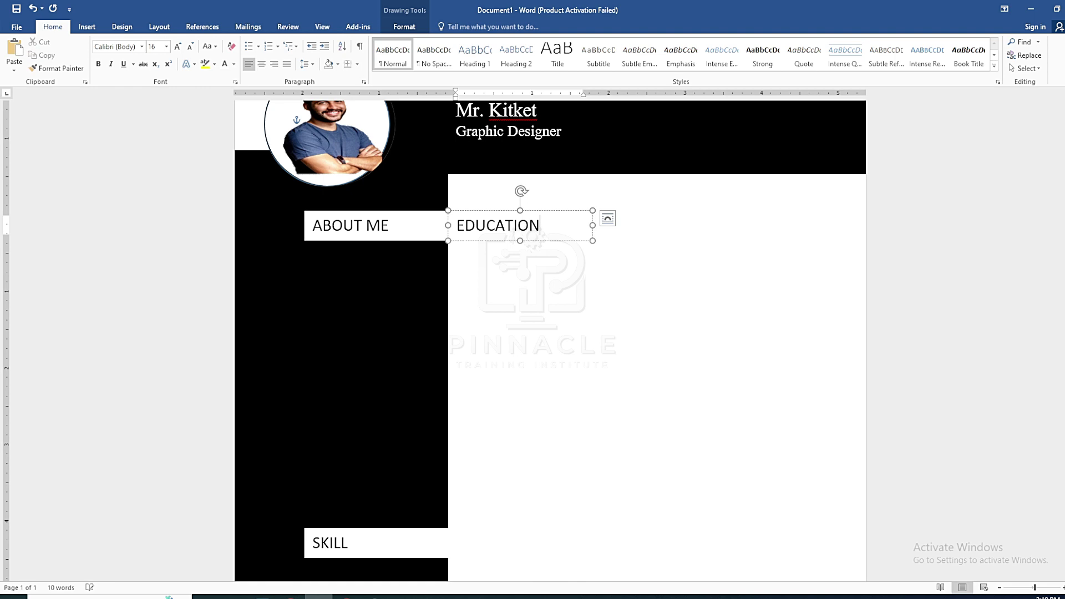
triple_click(531, 223)
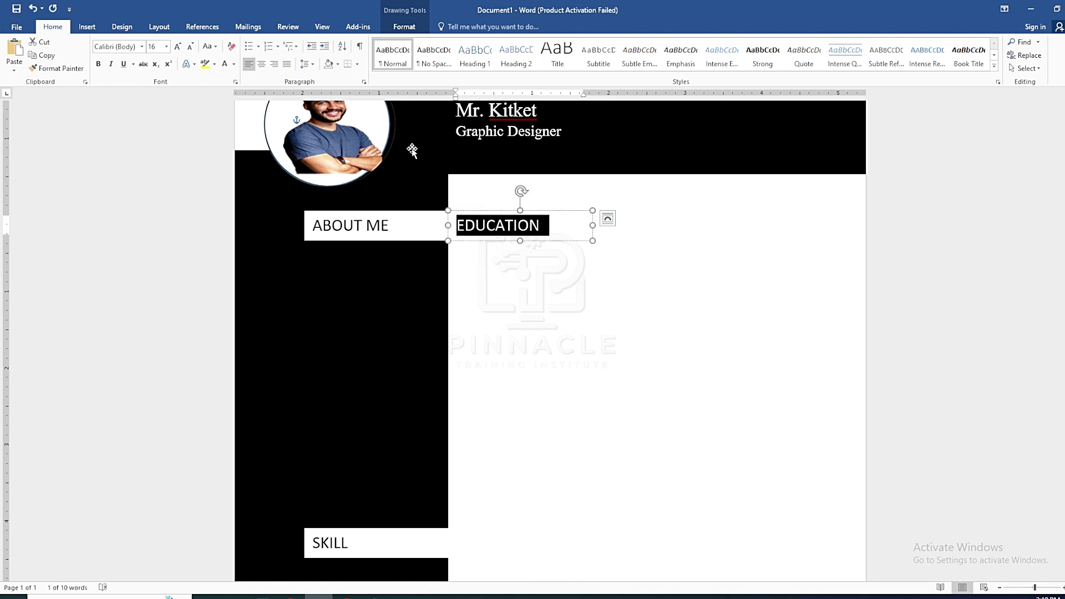
click(224, 63)
click(599, 280)
Fill the EDUCATION box with black
click(563, 211)
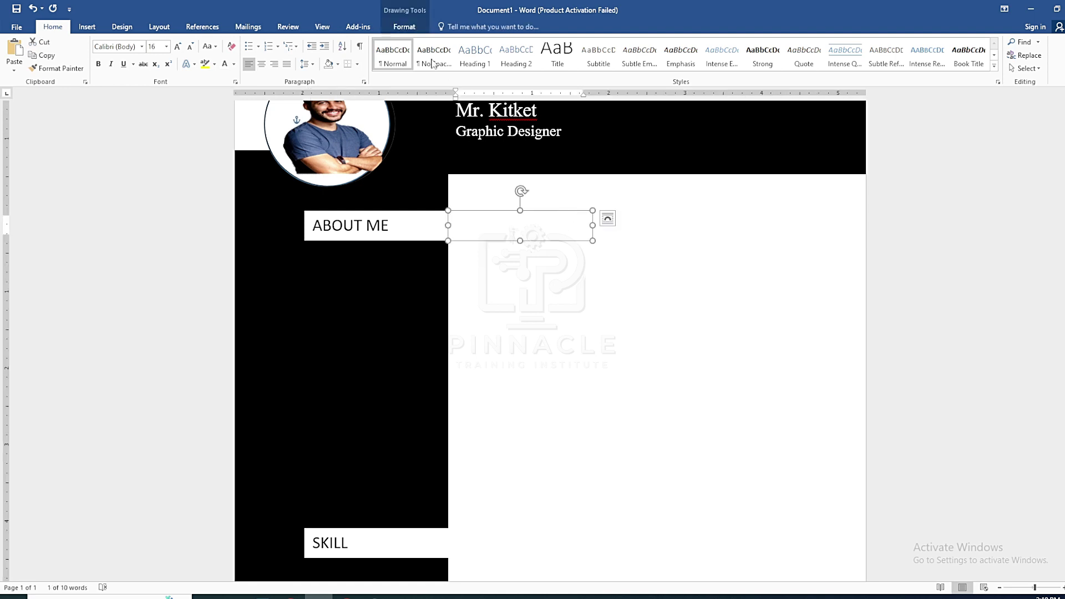
click(405, 26)
click(416, 42)
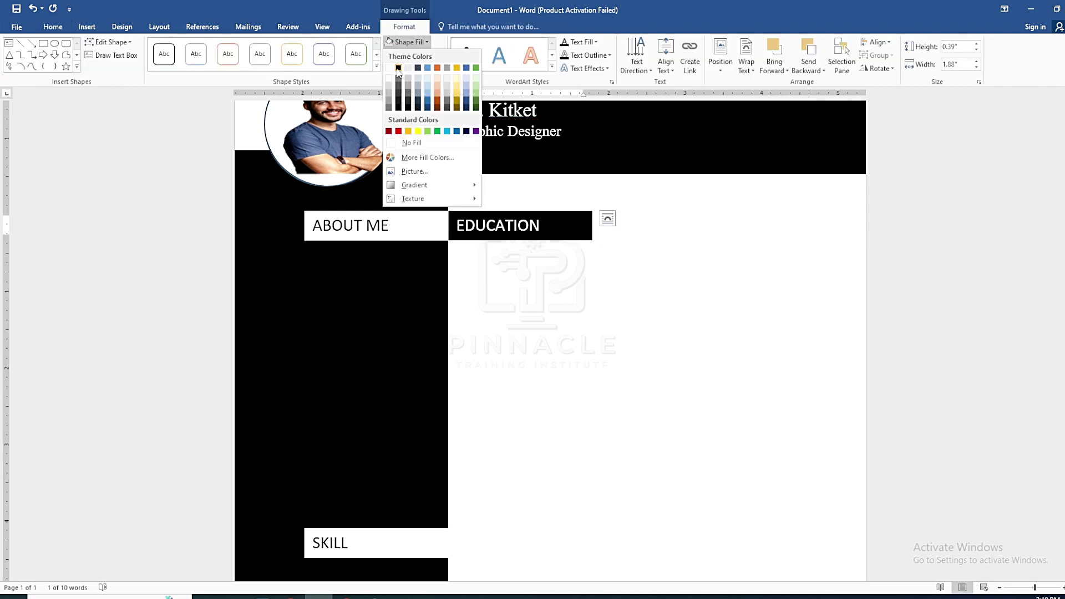
click(402, 64)
Centre the EDUCATION heading text within its box
click(543, 226)
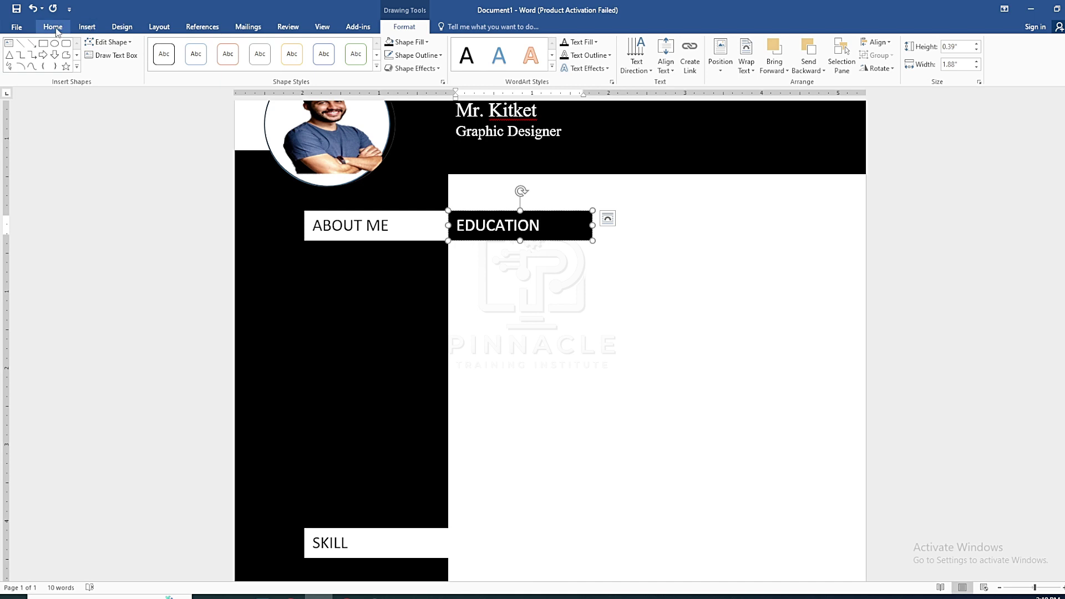
click(52, 26)
click(262, 64)
click(505, 284)
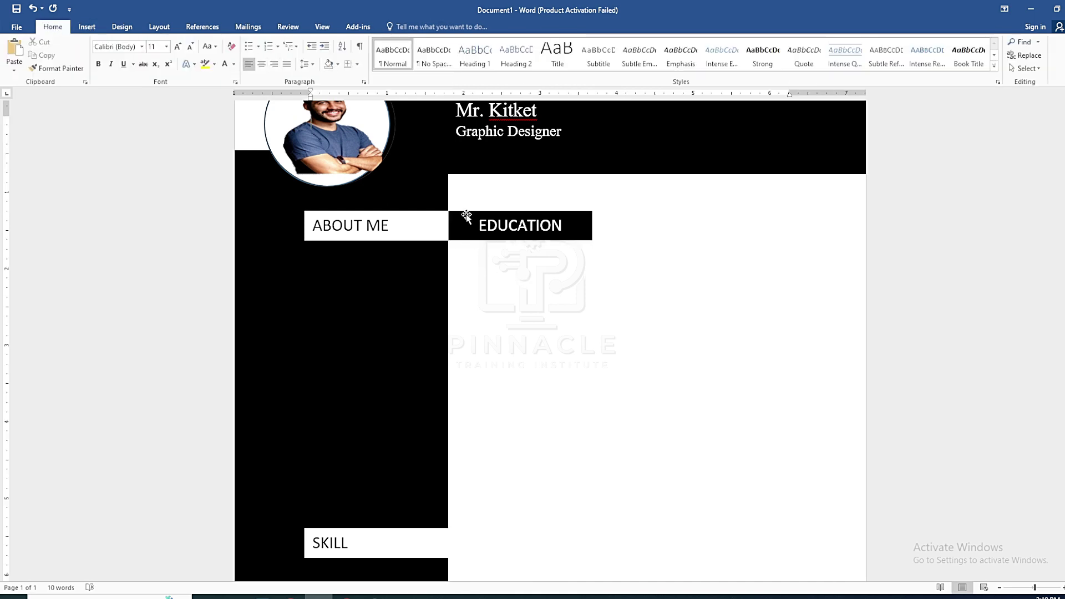
click(466, 214)
click(519, 283)
click(406, 217)
click(404, 27)
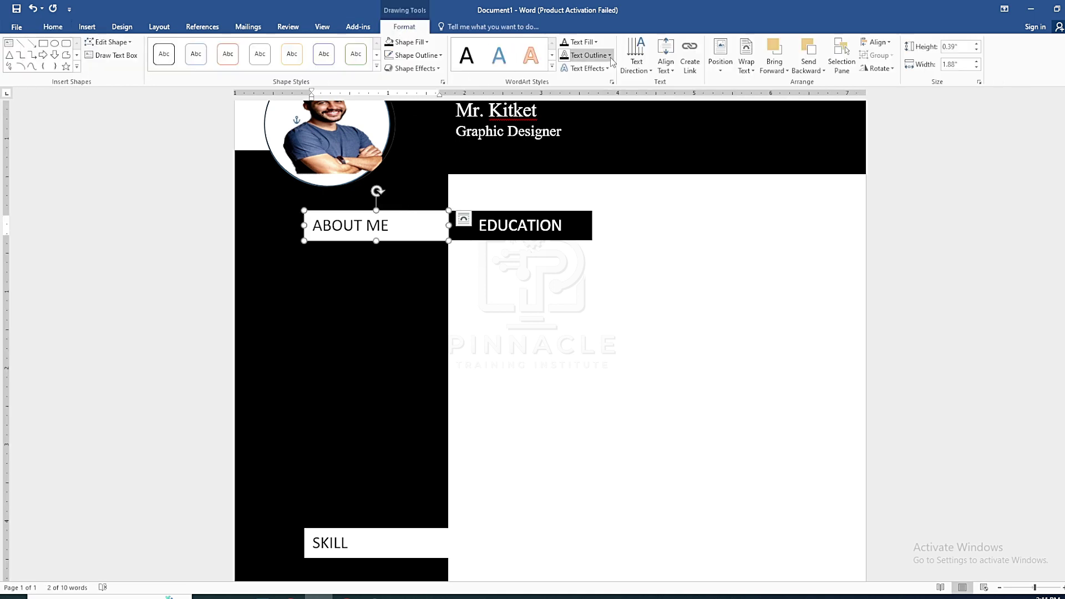
click(499, 229)
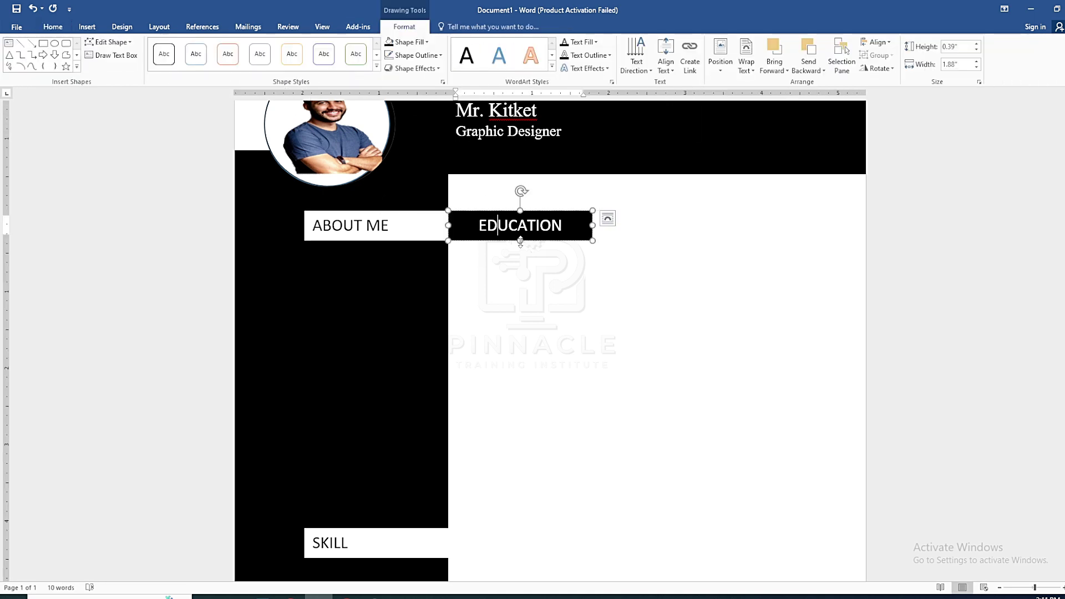
scroll(623, 306, up, 2)
click(564, 320)
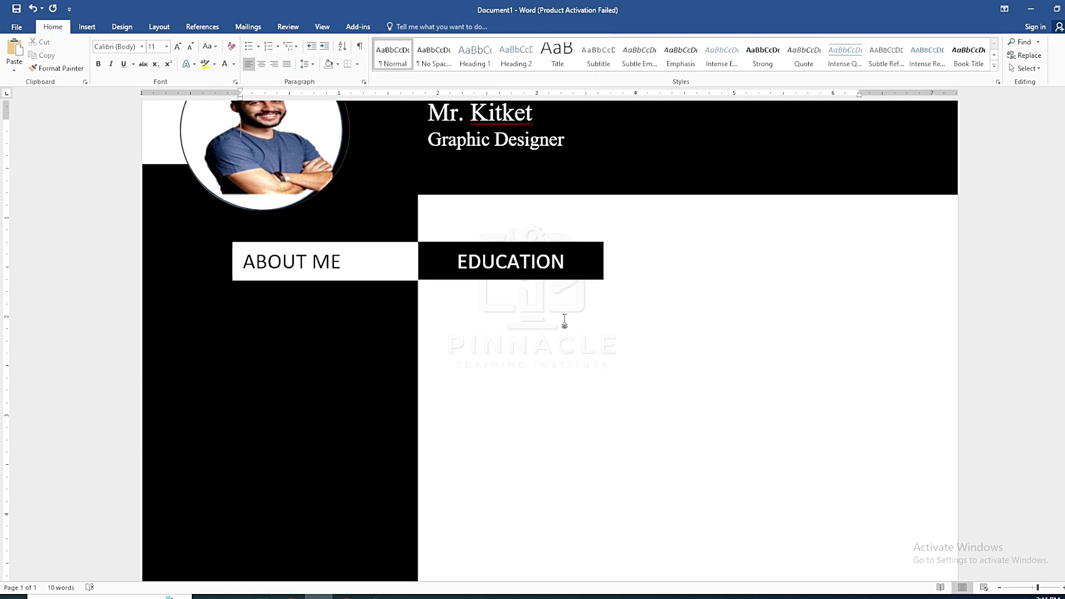
Copy the black EDUCATION box and drag a pasted copy beside the SKILL heading
click(435, 248)
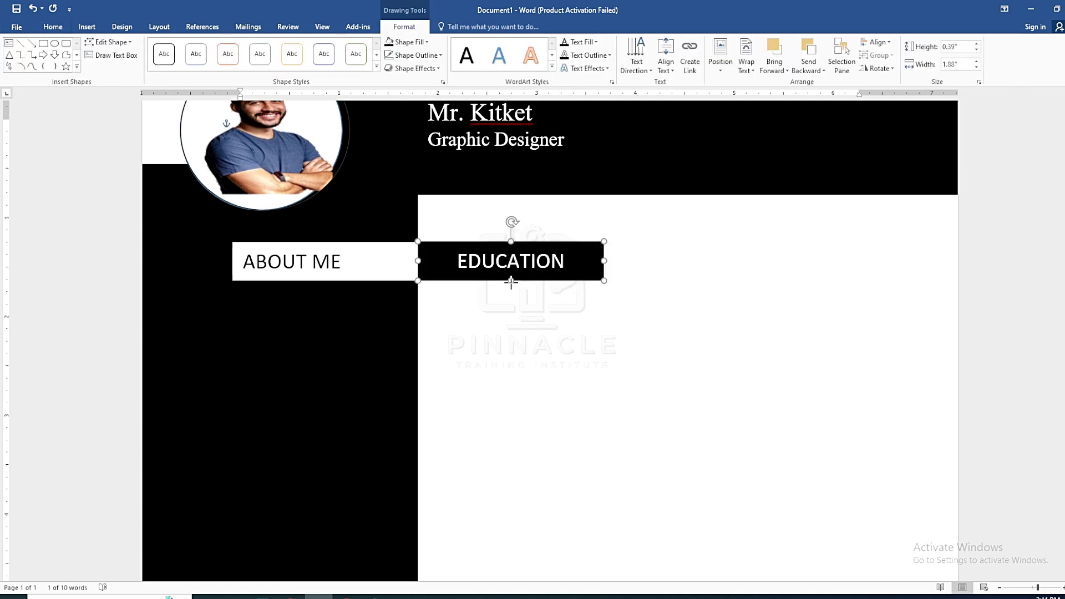
click(616, 247)
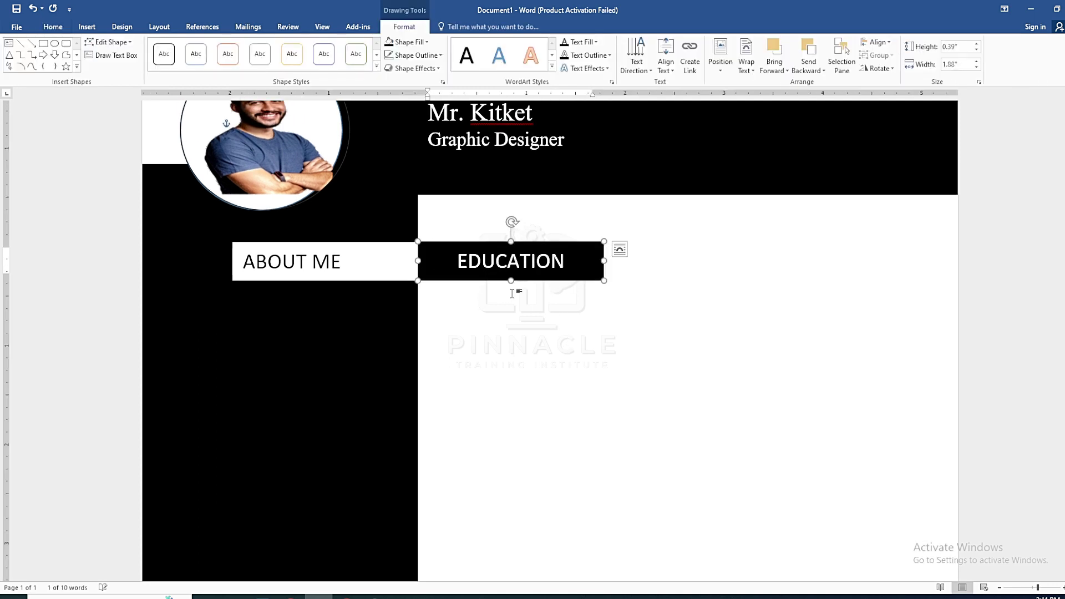
double_click(447, 257)
click(436, 246)
key(ctrl+c)
key(ctrl+v)
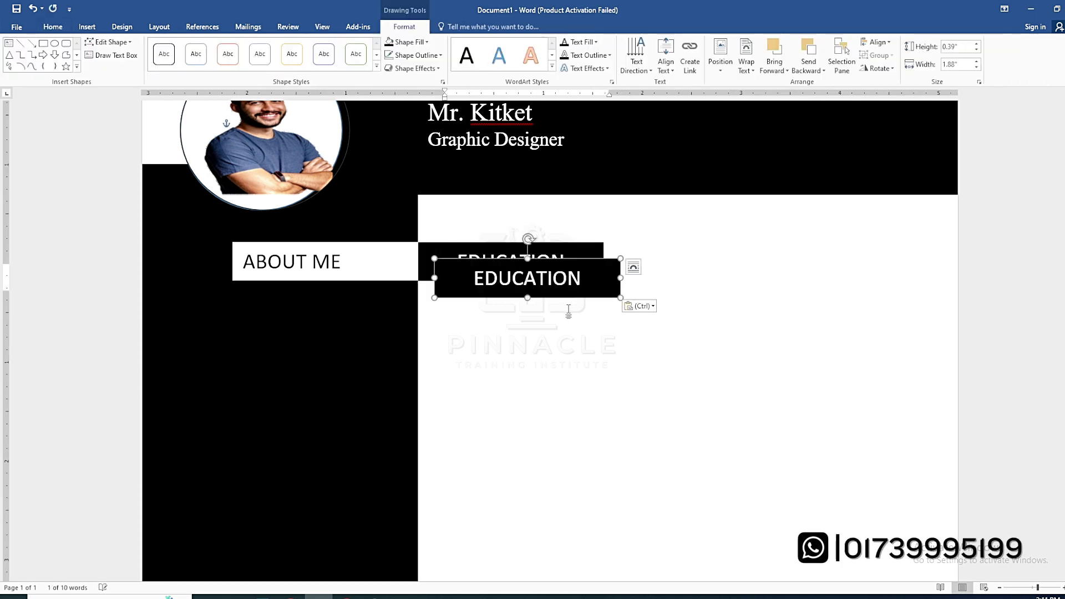
scroll(569, 311, down, 4)
drag(558, 114, 542, 505)
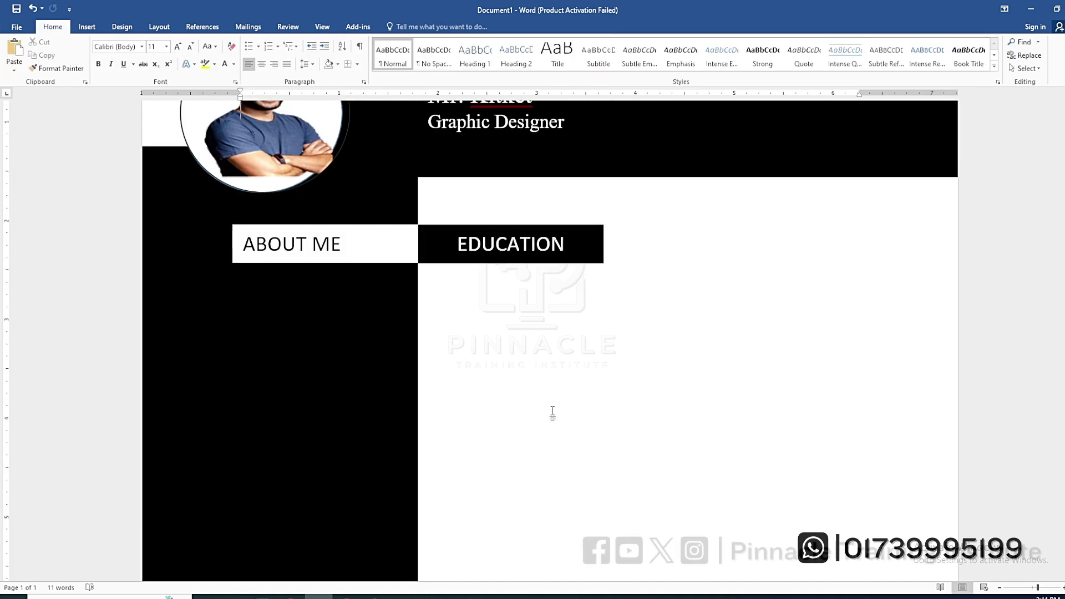
scroll(551, 411, down, 8)
click(520, 317)
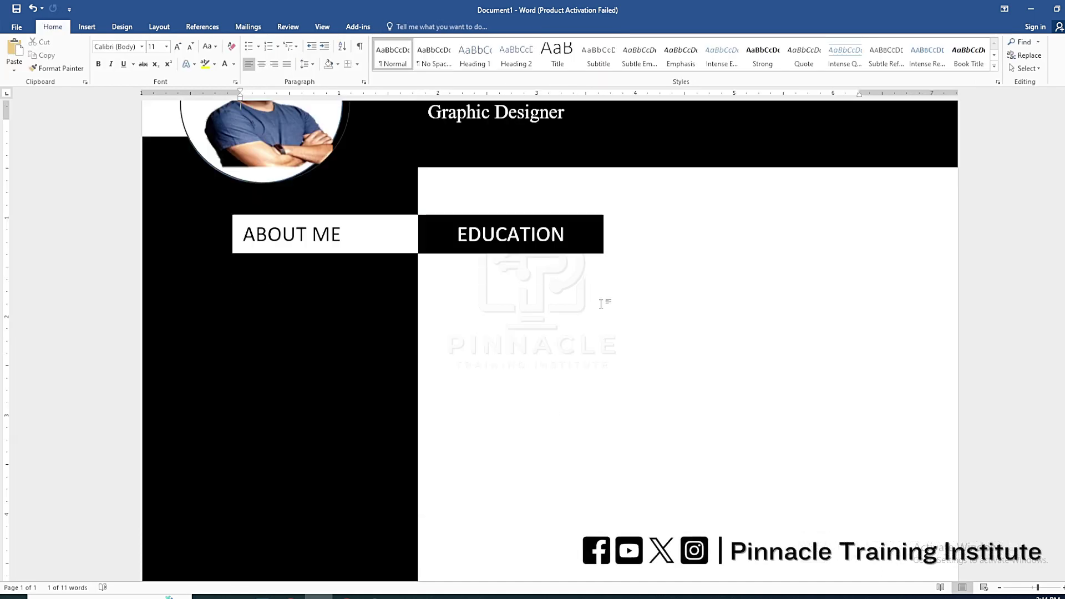
Paste another EDUCATION copy and position it beside the MY INTEREST heading
scroll(588, 344, down, 5)
click(371, 379)
scroll(499, 385, down, 2)
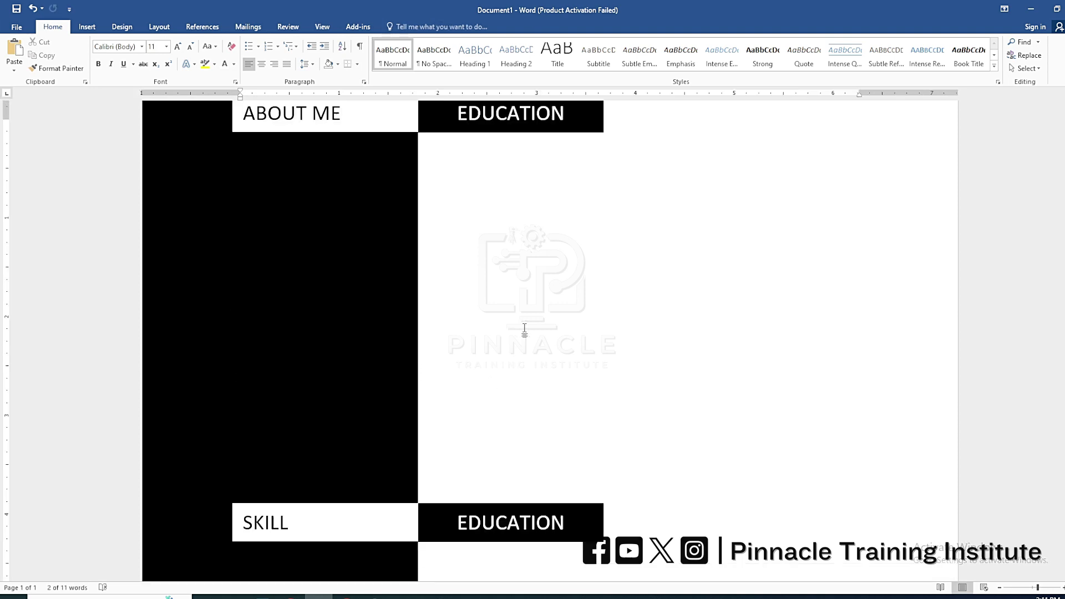
scroll(554, 388, down, 4)
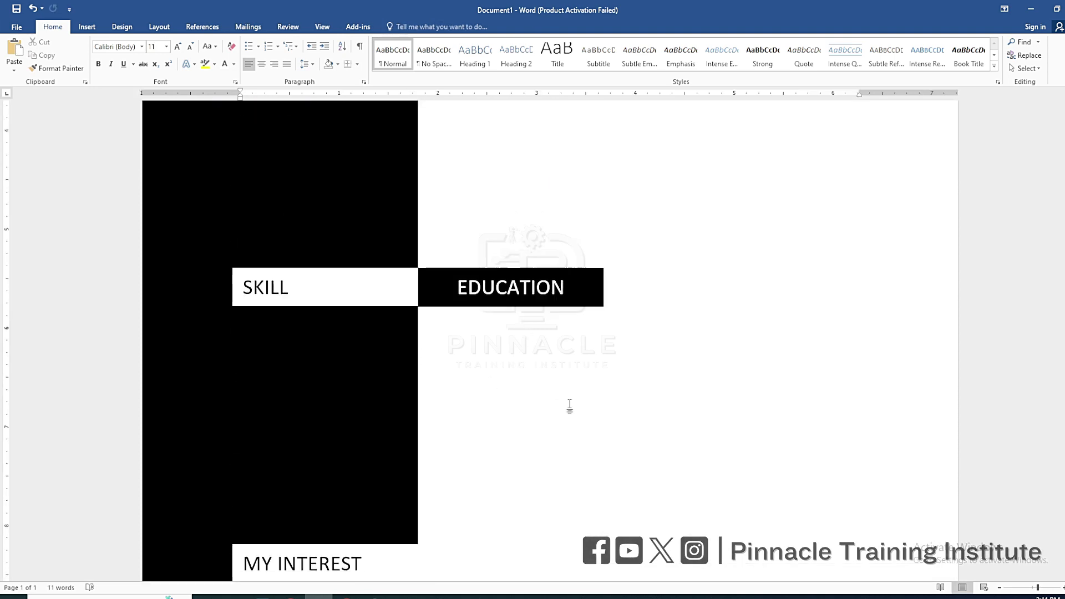
key(ctrl+v)
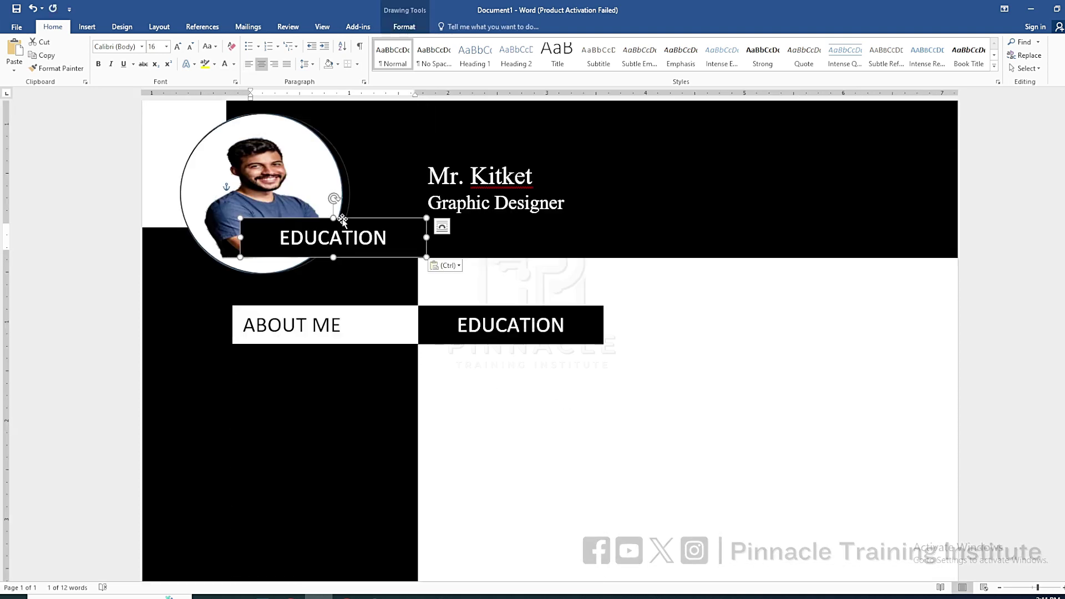
drag(350, 238, 542, 492)
scroll(572, 410, down, 6)
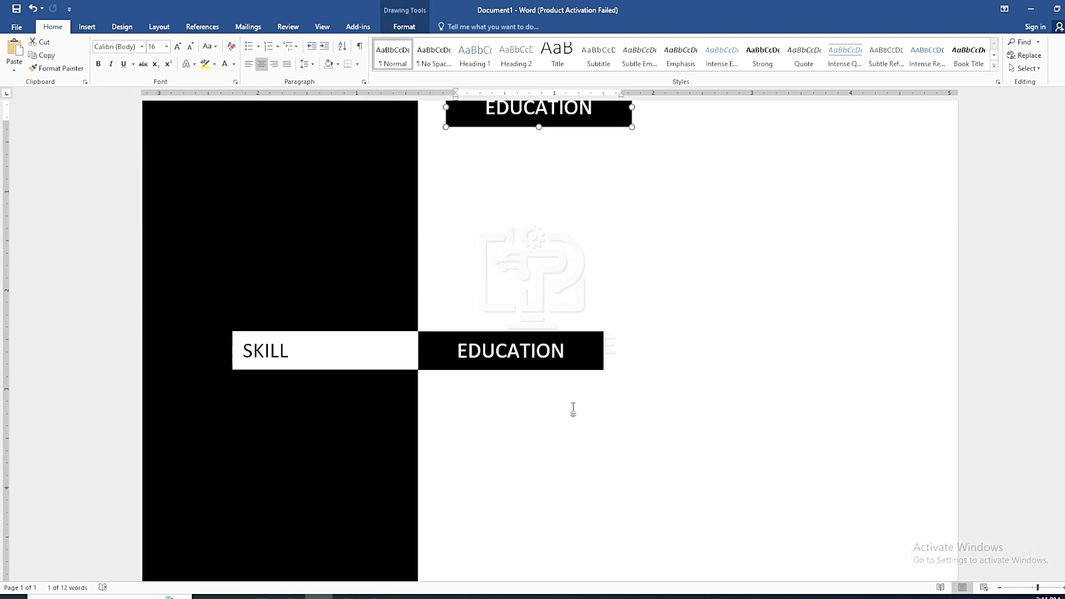
drag(562, 126, 556, 518)
scroll(556, 499, down, 5)
drag(549, 190, 527, 317)
Review the new black boxes beside SKILL and MY INTEREST
click(369, 334)
click(685, 349)
scroll(661, 373, up, 5)
scroll(689, 388, down, 5)
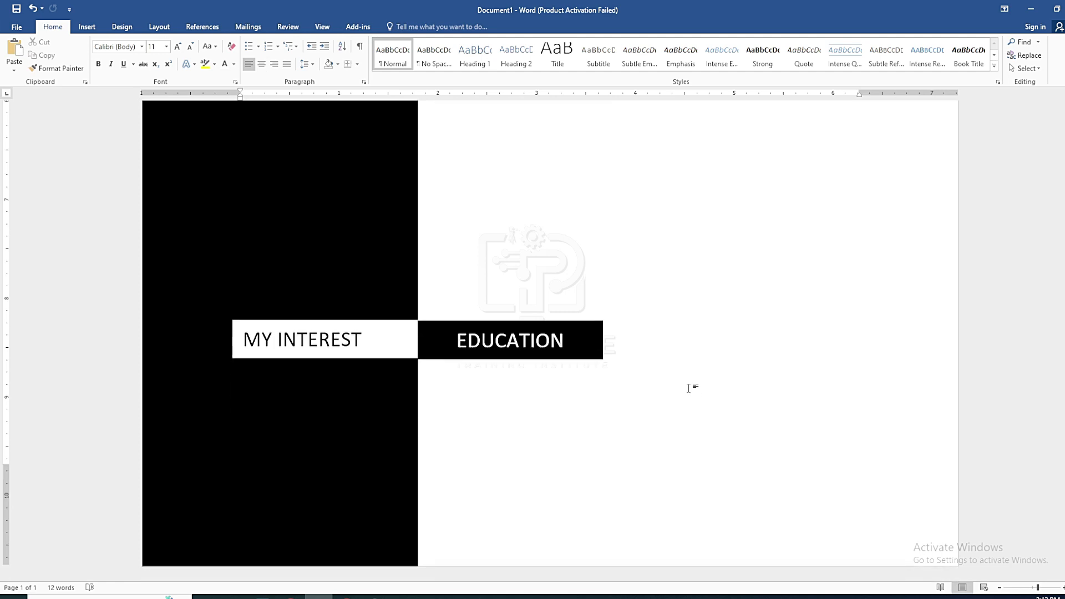
scroll(685, 385, up, 8)
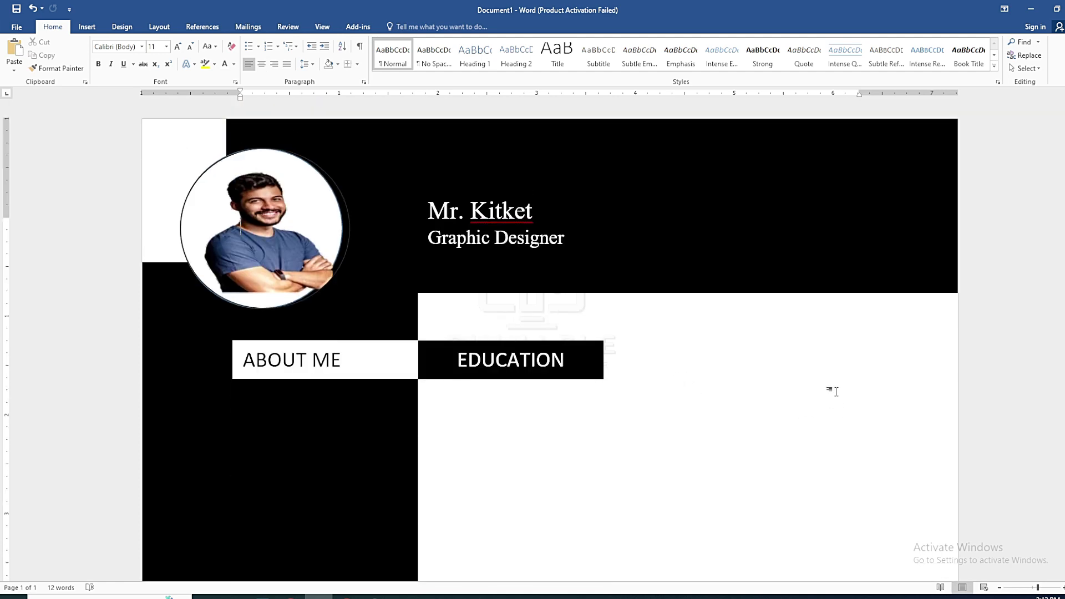
In Chrome, search for lorem and open the lipsum.com result
mouse_move(318, 596)
click(372, 546)
key(ctrl+t)
click(496, 231)
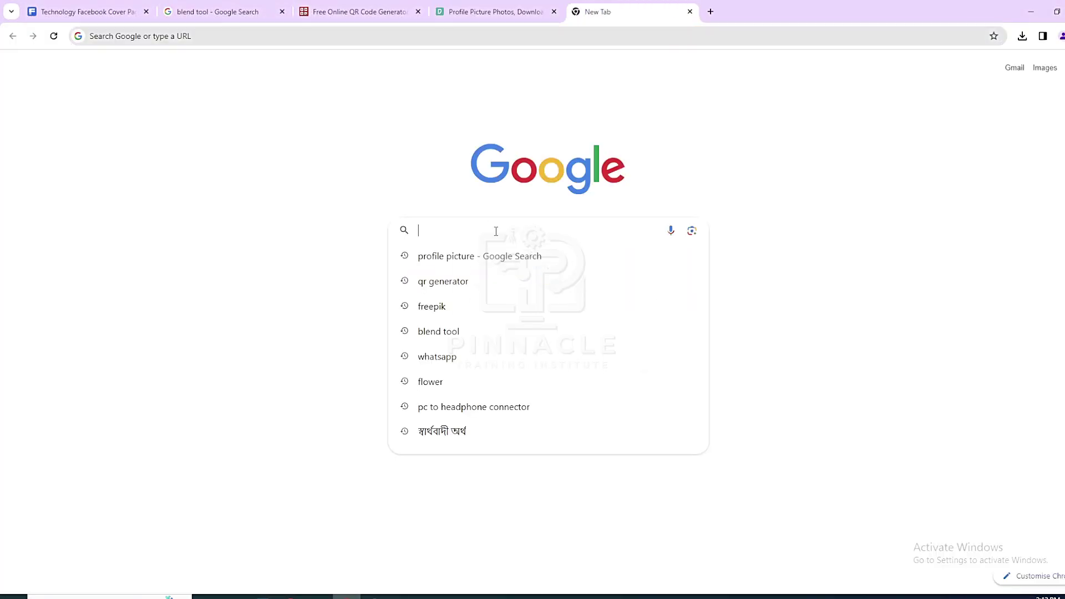
text(lOREM)
key(Return)
click(208, 154)
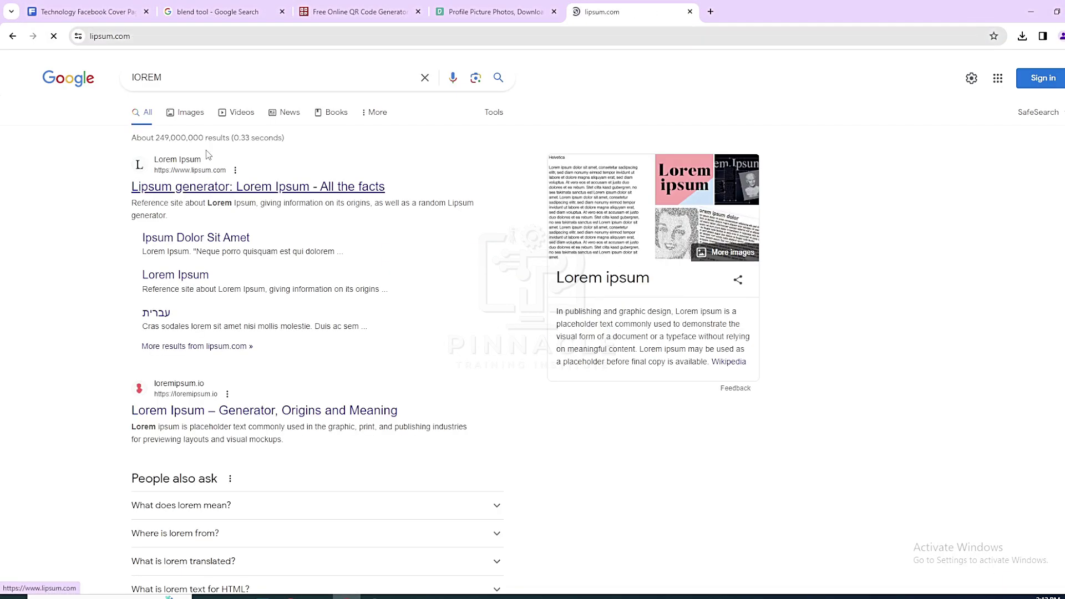
Select the first Lorem Ipsum paragraph and return to the Word résumé
drag(285, 327, 534, 425)
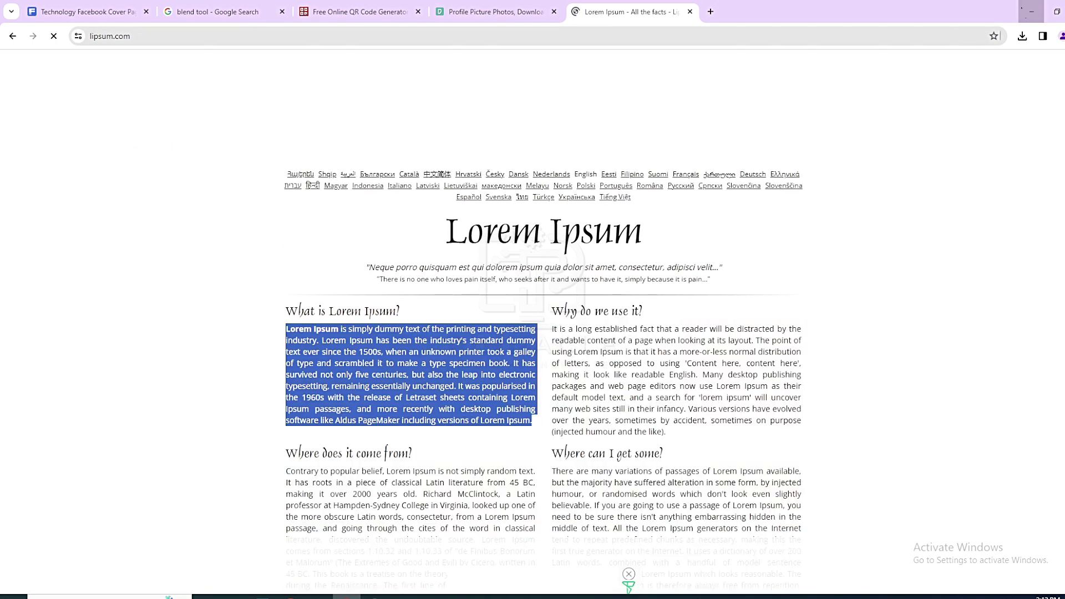
click(1031, 11)
scroll(367, 264, down, 1)
click(87, 27)
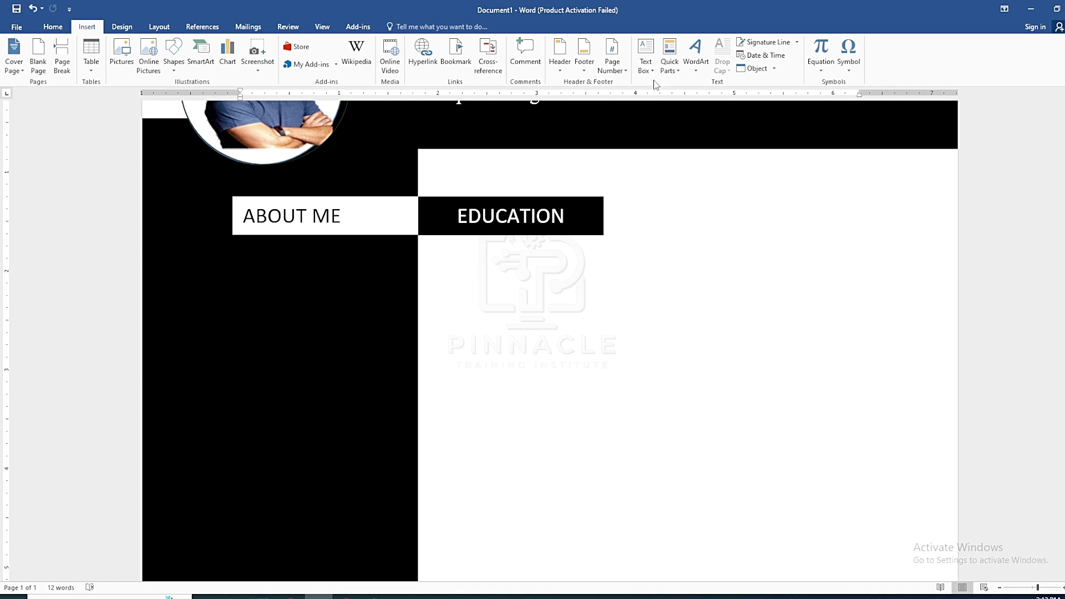
Insert a Simple Text Box under ABOUT ME and stretch it tall
click(645, 61)
click(680, 108)
scroll(680, 111, up, 1)
drag(542, 181, 308, 292)
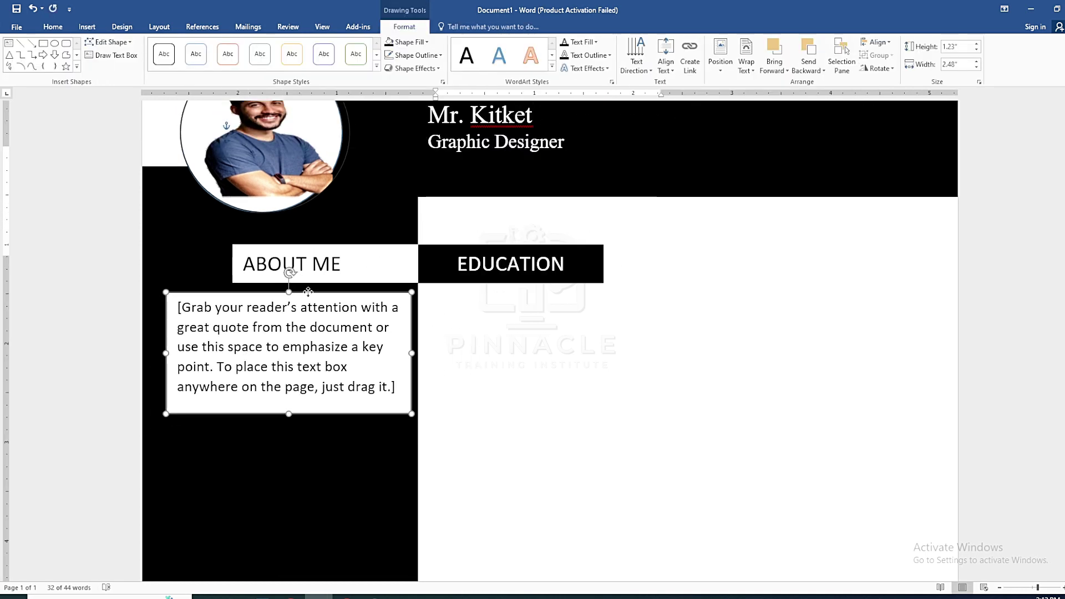
drag(289, 414, 287, 565)
scroll(302, 393, down, 4)
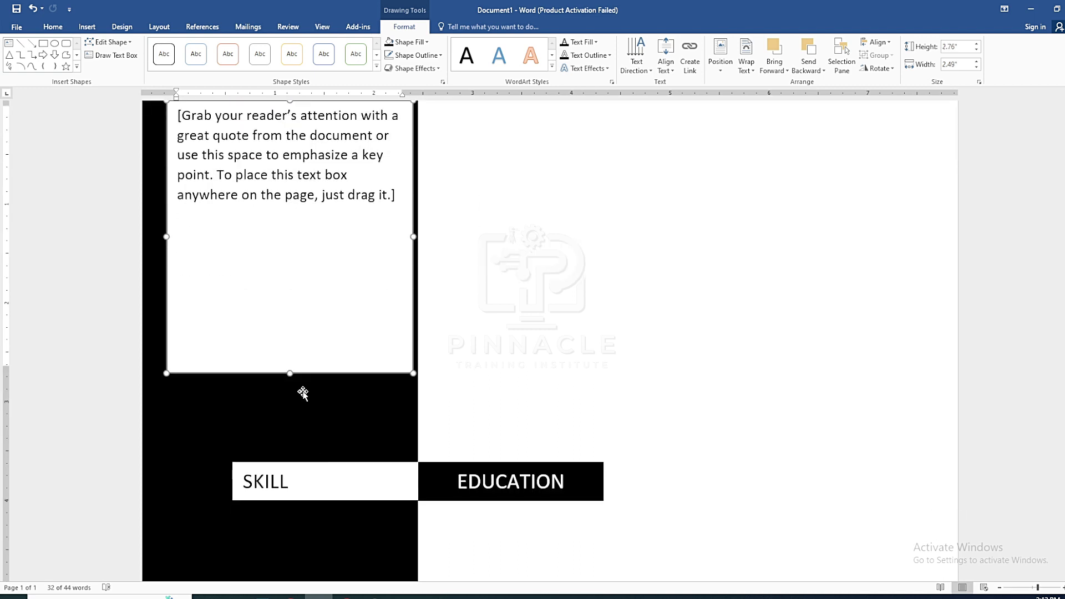
drag(285, 400, 286, 394)
scroll(285, 399, up, 6)
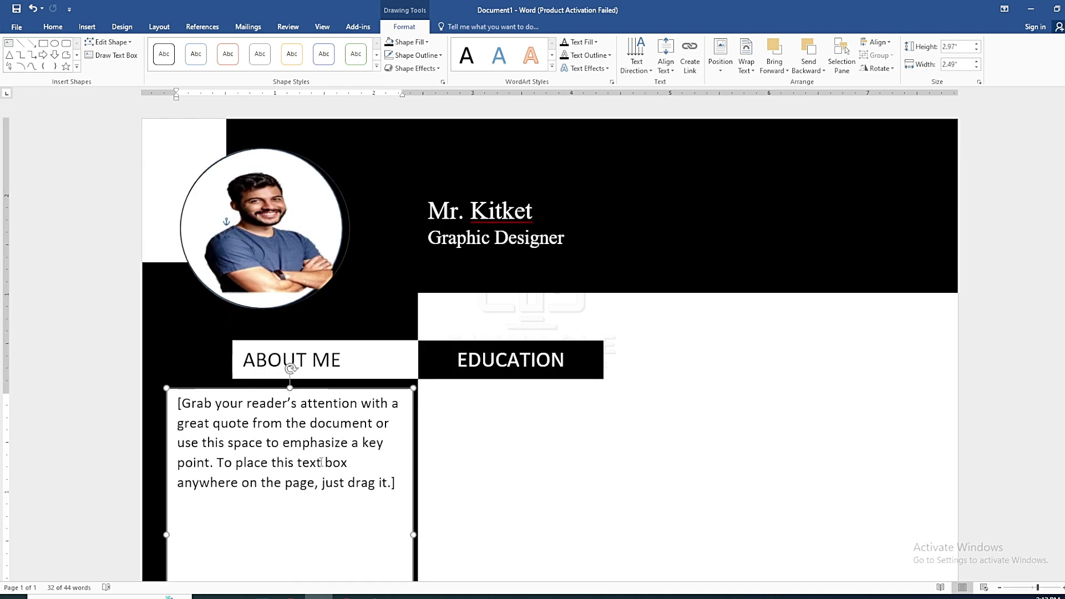
Set the text box to 12 pt and replace its placeholder with the Lorem Ipsum paragraph
click(285, 438)
click(52, 26)
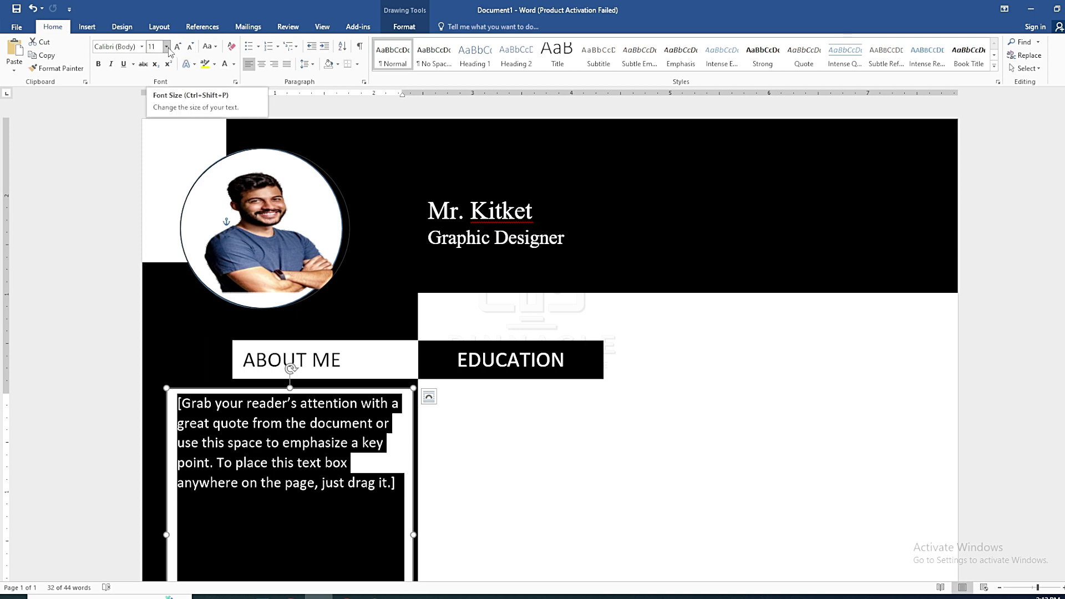
click(177, 46)
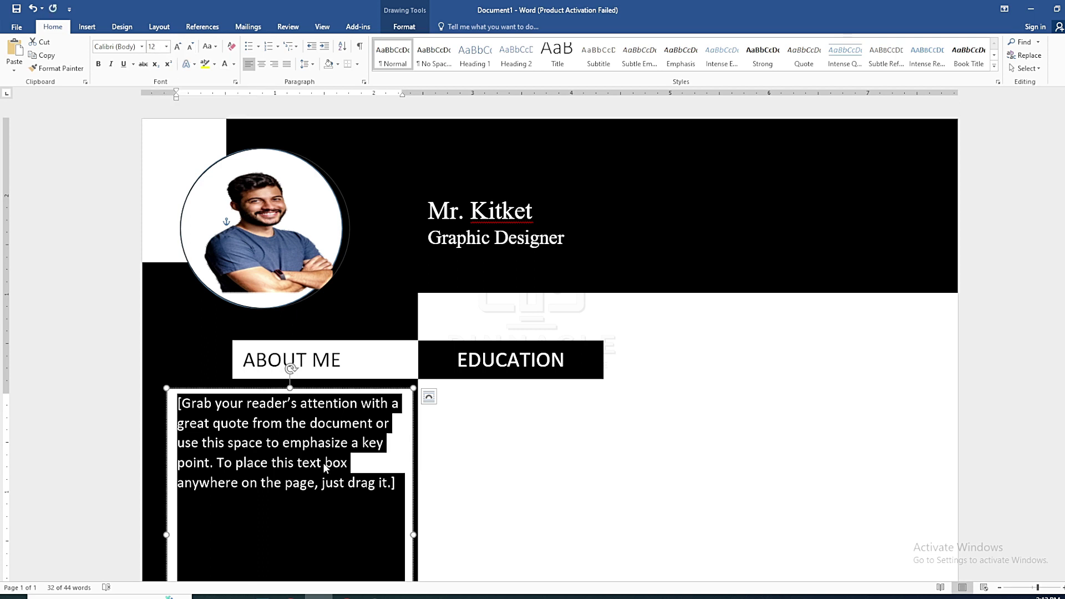
key(Delete)
right_click(180, 405)
click(205, 456)
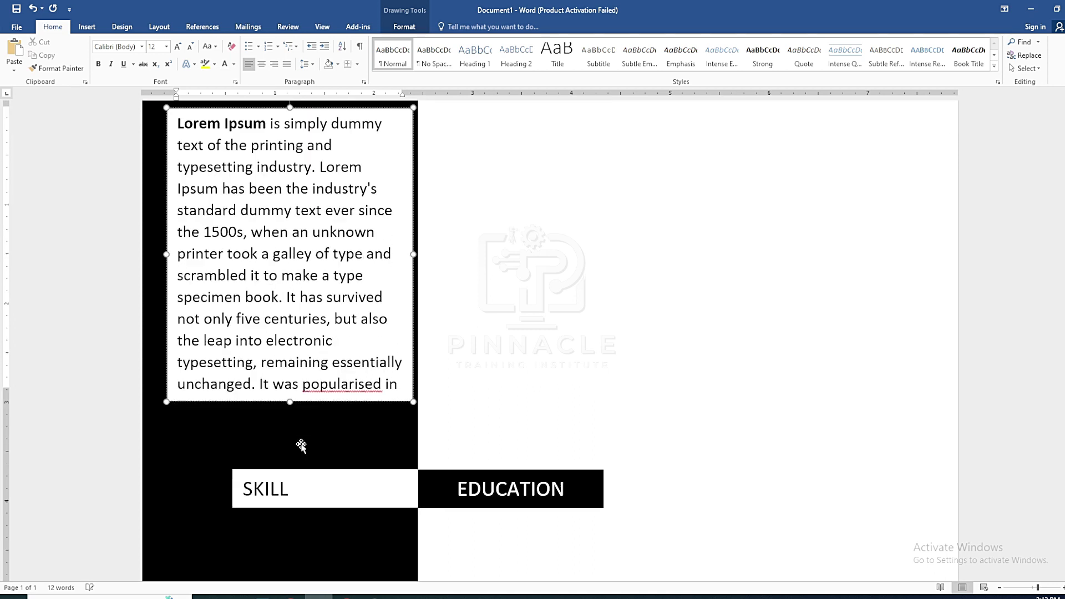
scroll(497, 305, up, 4)
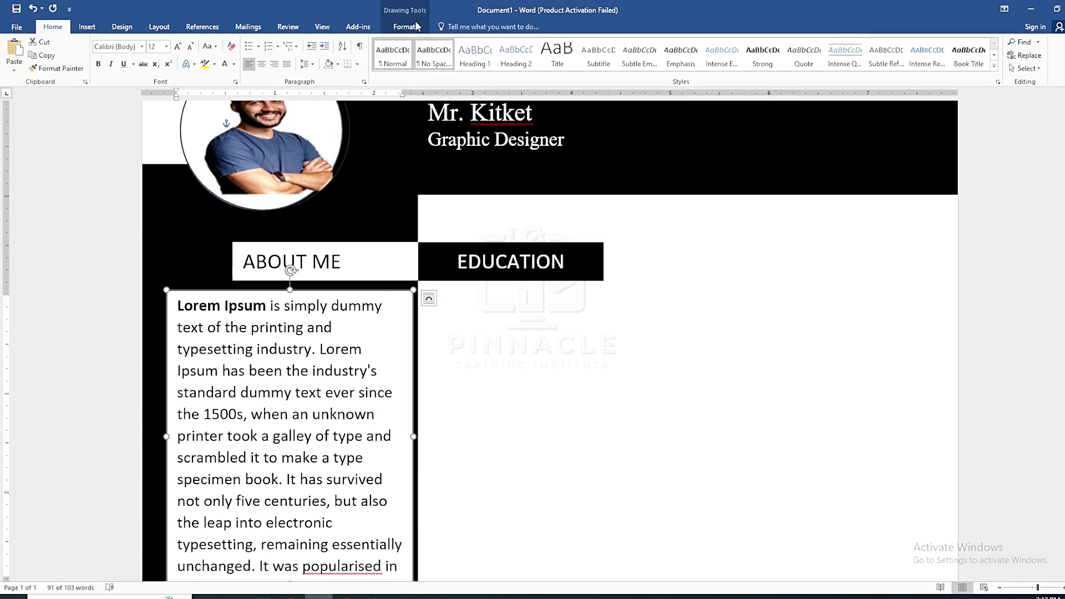
click(406, 26)
Set the About Me text box to No Fill and make its paragraph text white
click(427, 43)
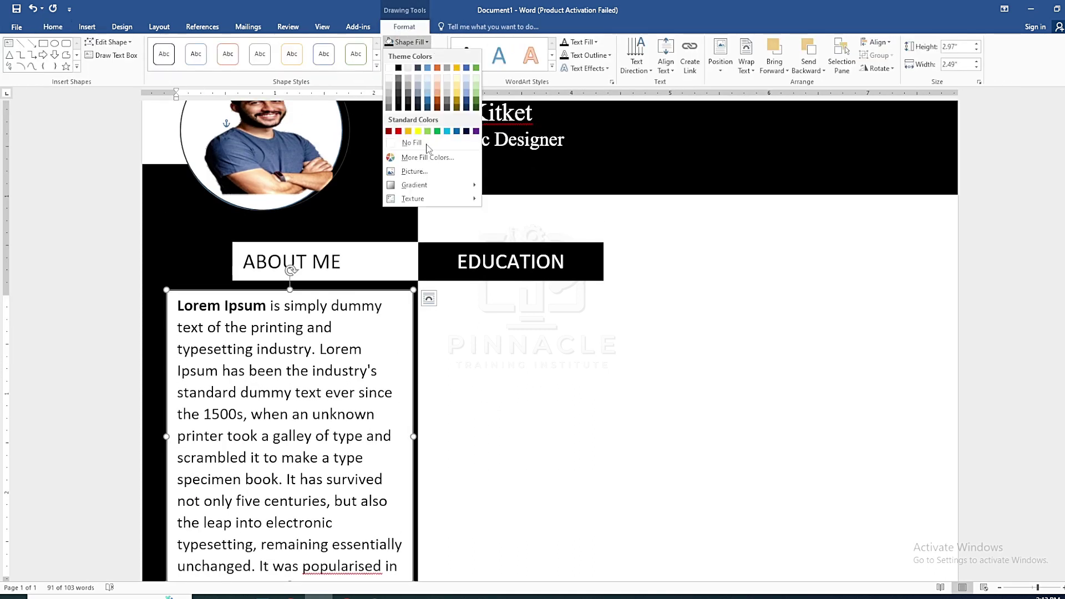
click(419, 143)
drag(175, 301, 403, 410)
click(54, 27)
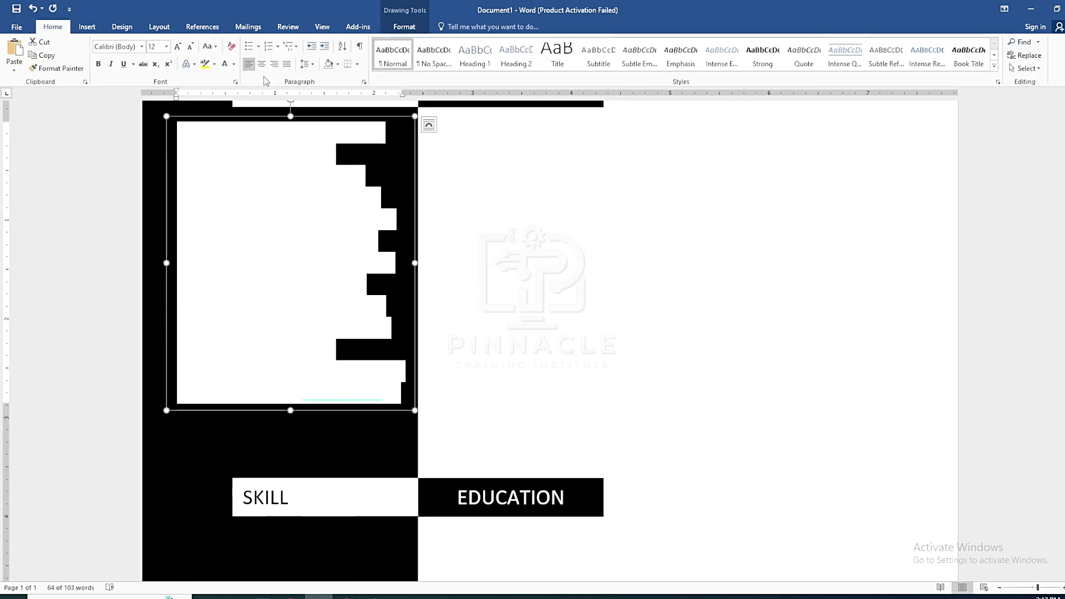
click(234, 65)
click(230, 104)
Justify the About Me paragraph
scroll(206, 143, up, 3)
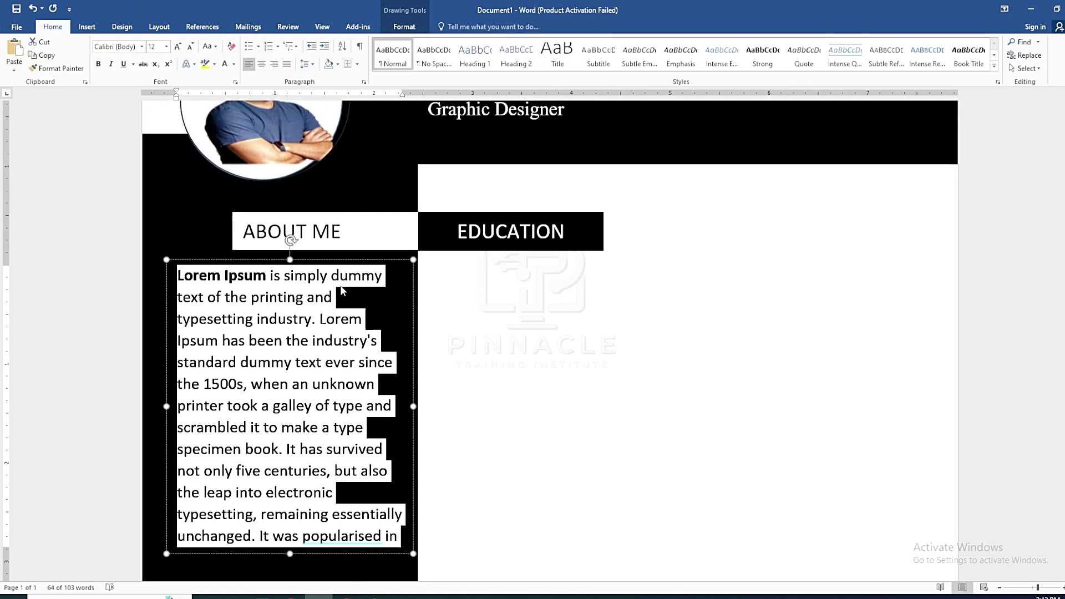
click(287, 65)
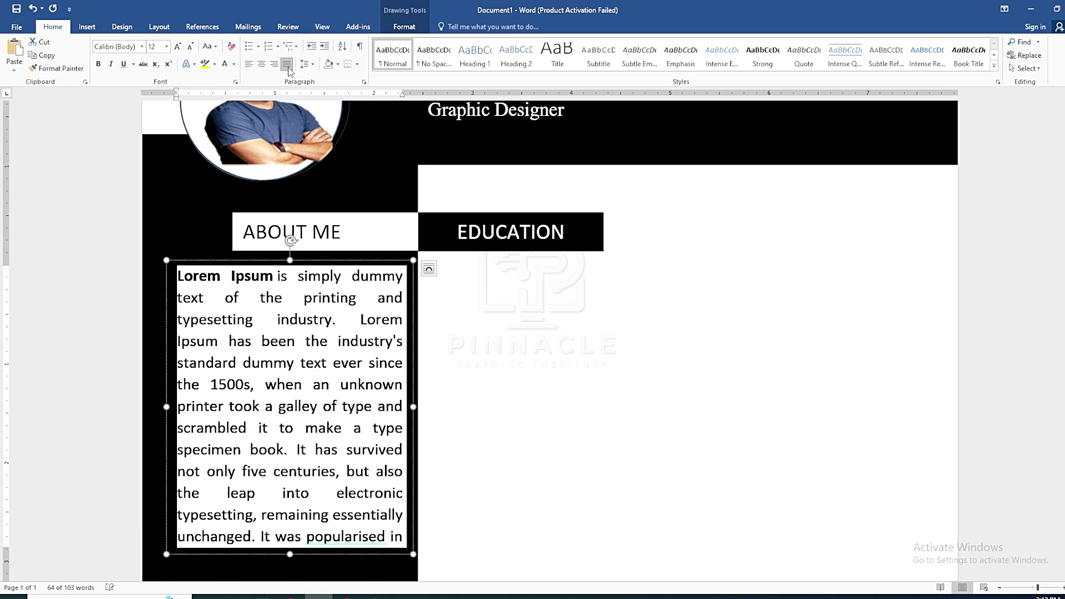
click(493, 430)
scroll(491, 392, down, 3)
scroll(477, 377, down, 3)
scroll(442, 350, up, 6)
scroll(447, 352, down, 9)
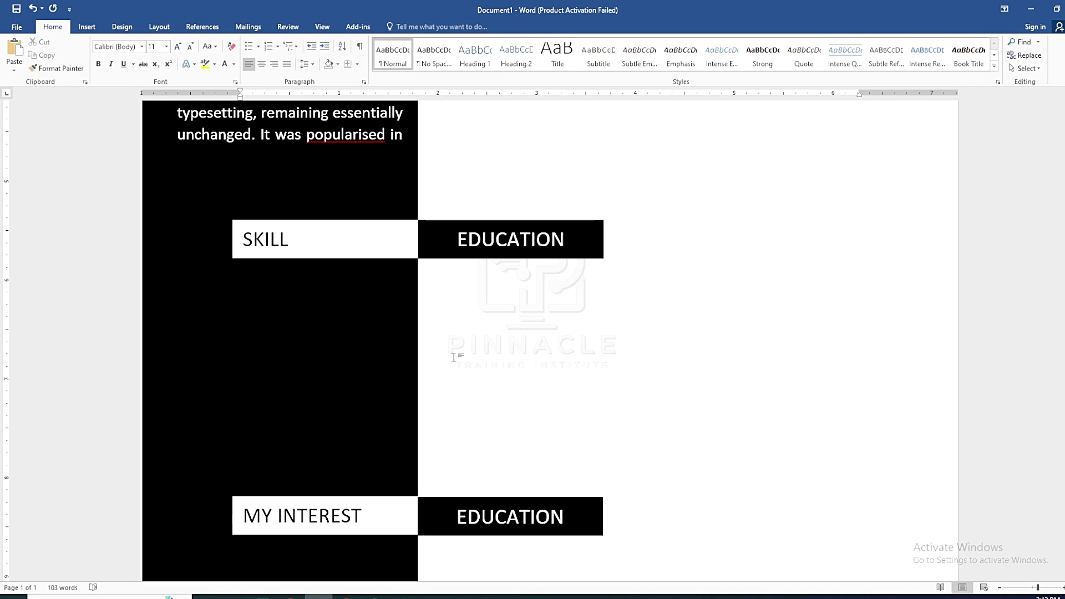
scroll(439, 369, up, 6)
scroll(409, 349, down, 6)
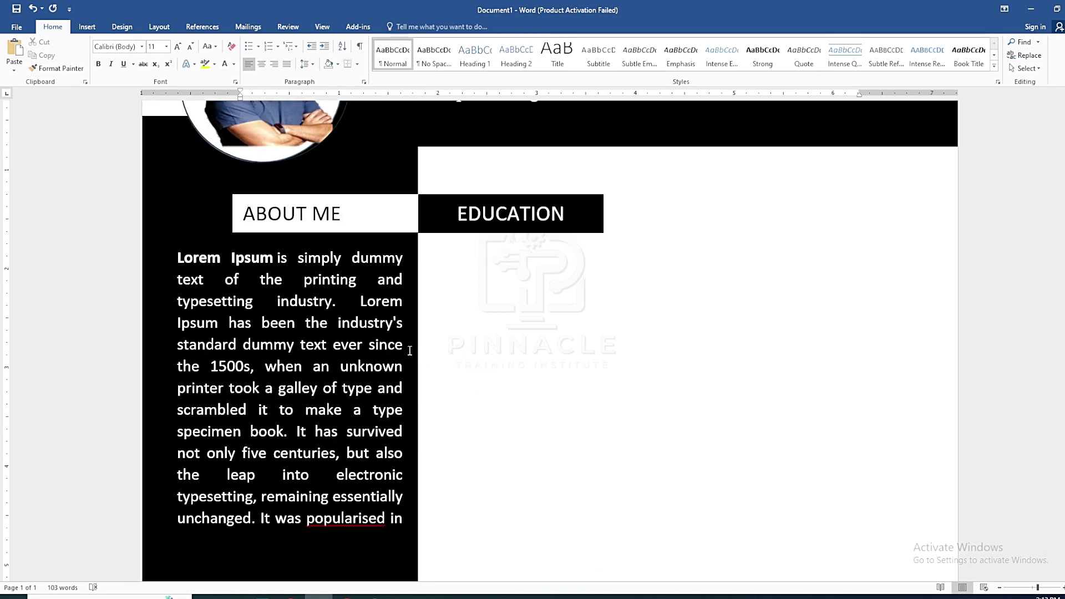
scroll(255, 371, up, 1)
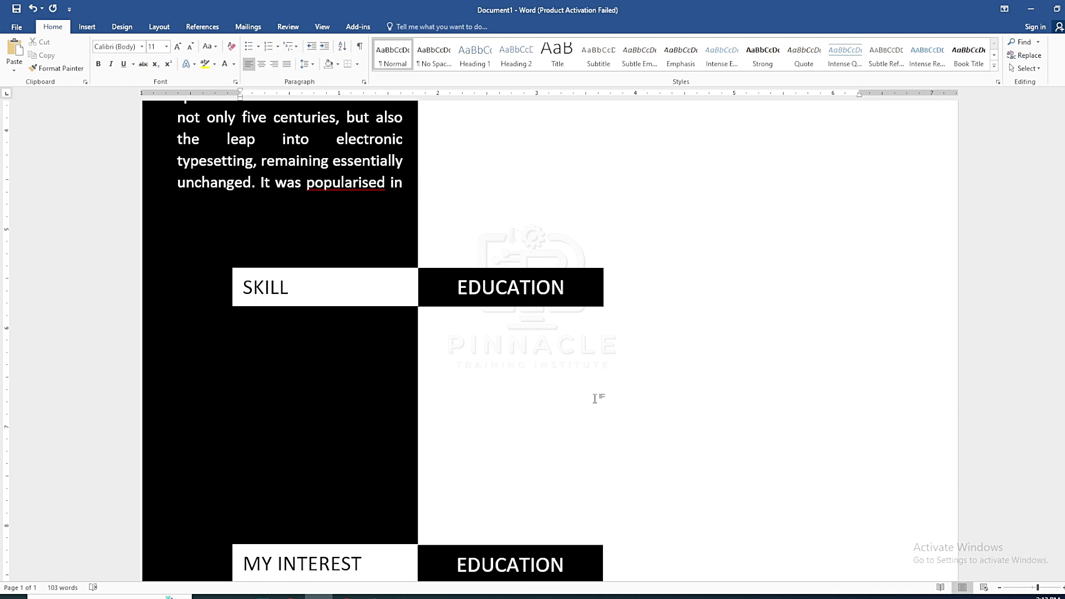
Duplicate the SKILL heading box below it, retype it as WEB DESIGN, and set it to 12 pt
click(351, 268)
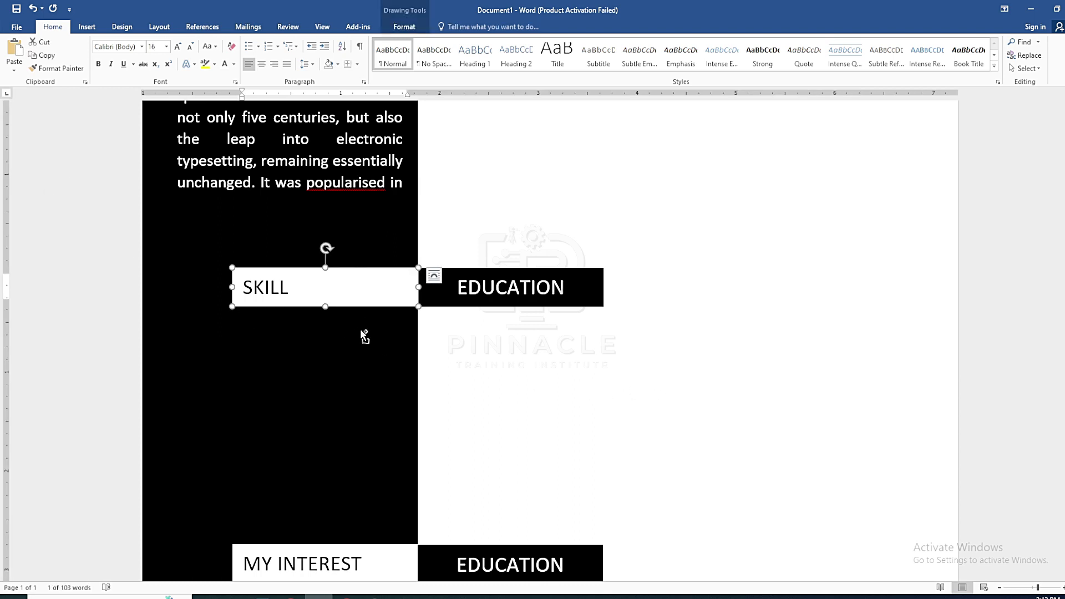
drag(361, 331, 289, 325)
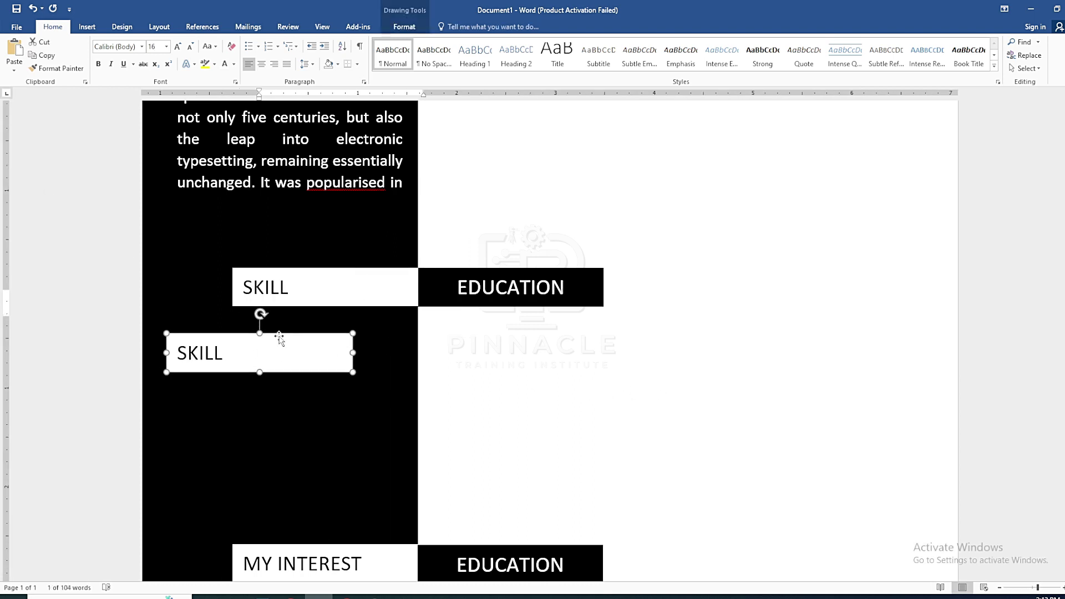
double_click(197, 352)
text(WEB DESIGN)
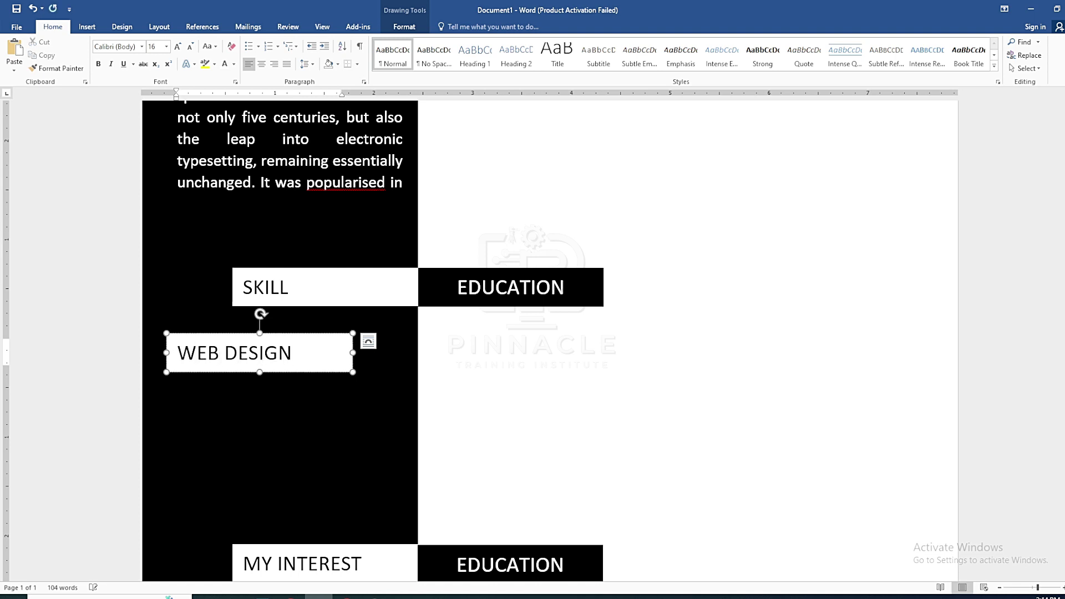
triple_click(198, 356)
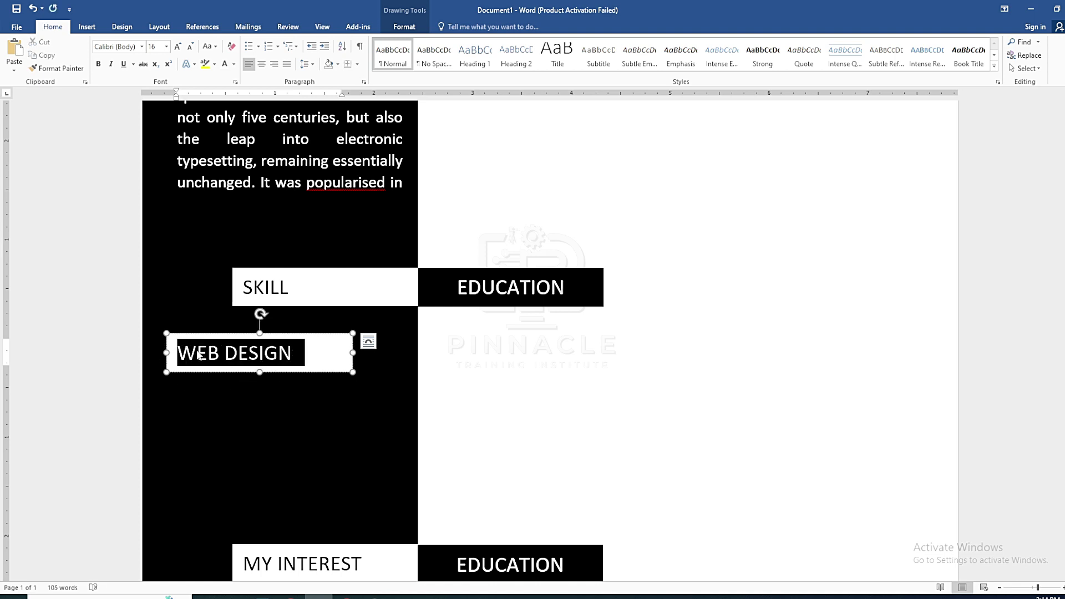
click(190, 47)
click(189, 47)
Make the WEB DESIGN box shorter and narrower, and turn its text white
mouse_move(259, 372)
mouse_down()
mouse_move(261, 340)
mouse_move(261, 361)
mouse_up()
drag(353, 347, 278, 347)
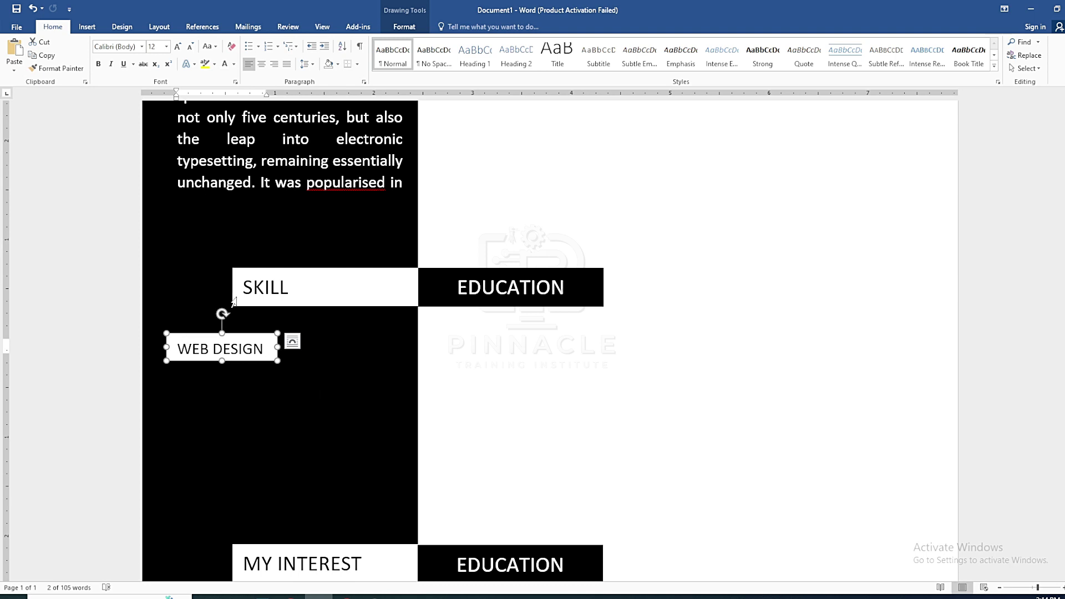
click(405, 26)
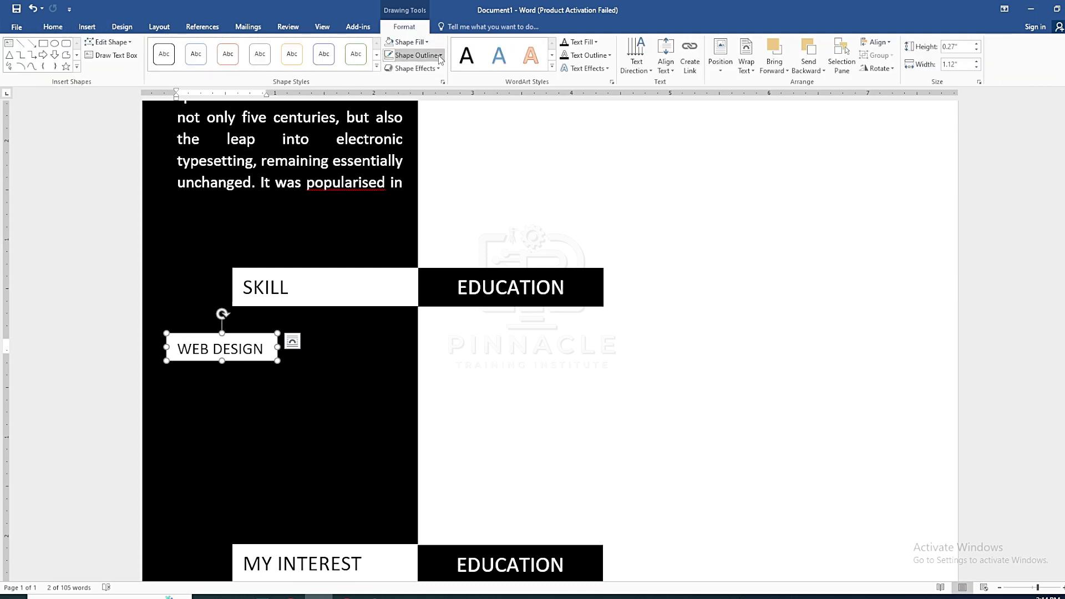
drag(274, 348, 178, 348)
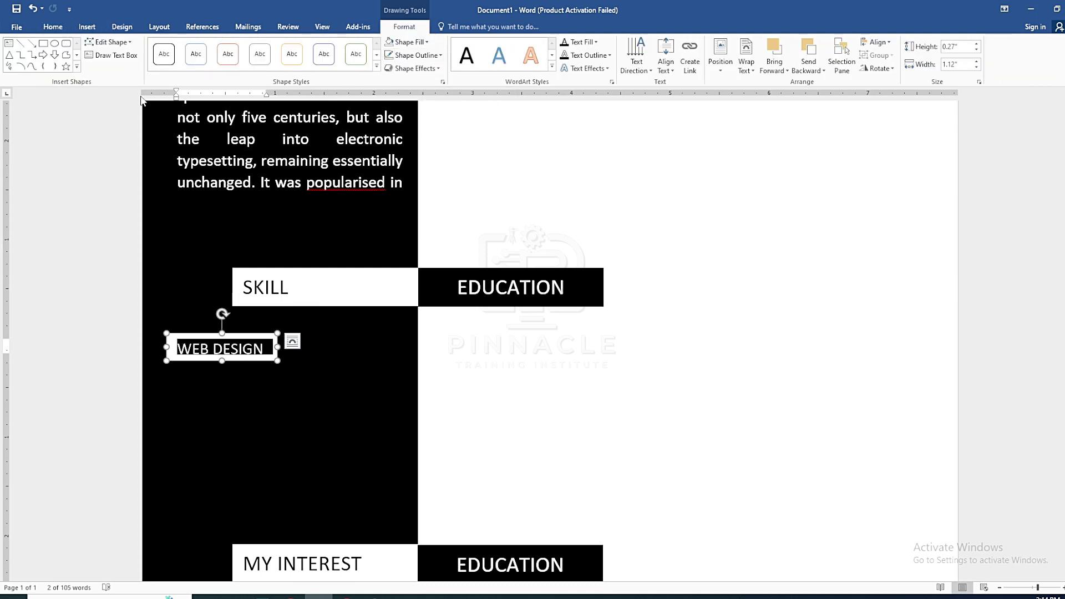
click(53, 27)
click(233, 64)
click(224, 104)
Set the WEB DESIGN box to No Fill so it is transparent, and adjust its height
click(250, 333)
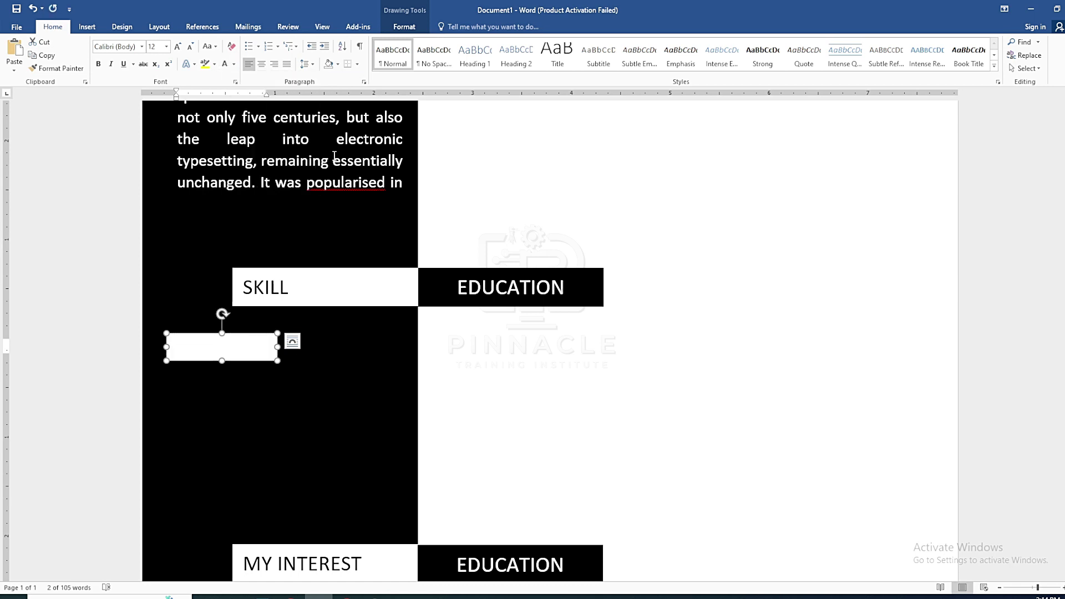
click(404, 27)
click(409, 42)
click(425, 147)
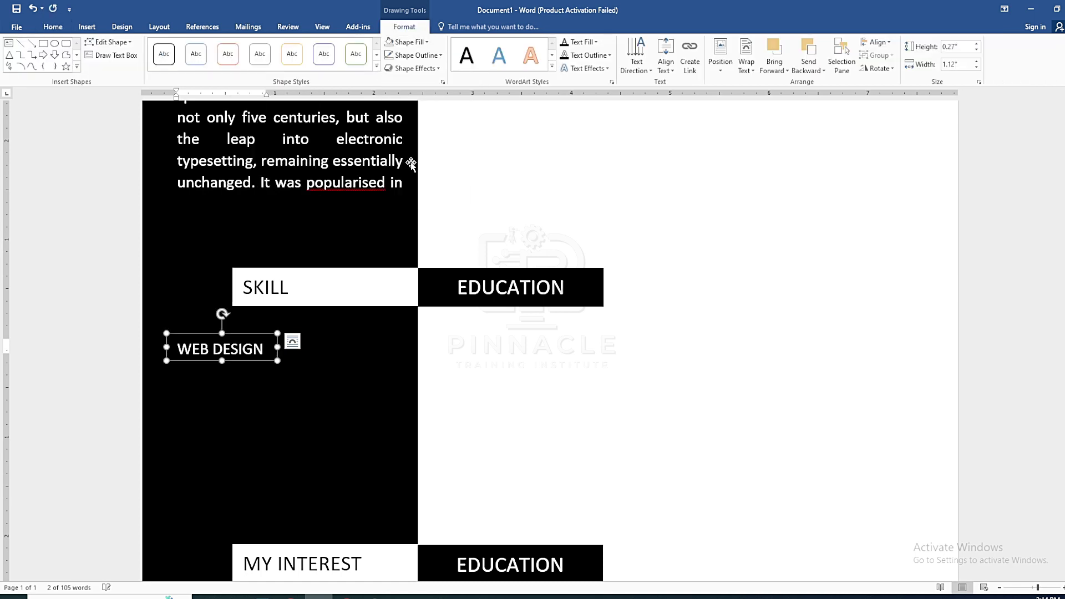
mouse_move(223, 333)
mouse_down()
mouse_move(223, 361)
mouse_move(227, 335)
mouse_up()
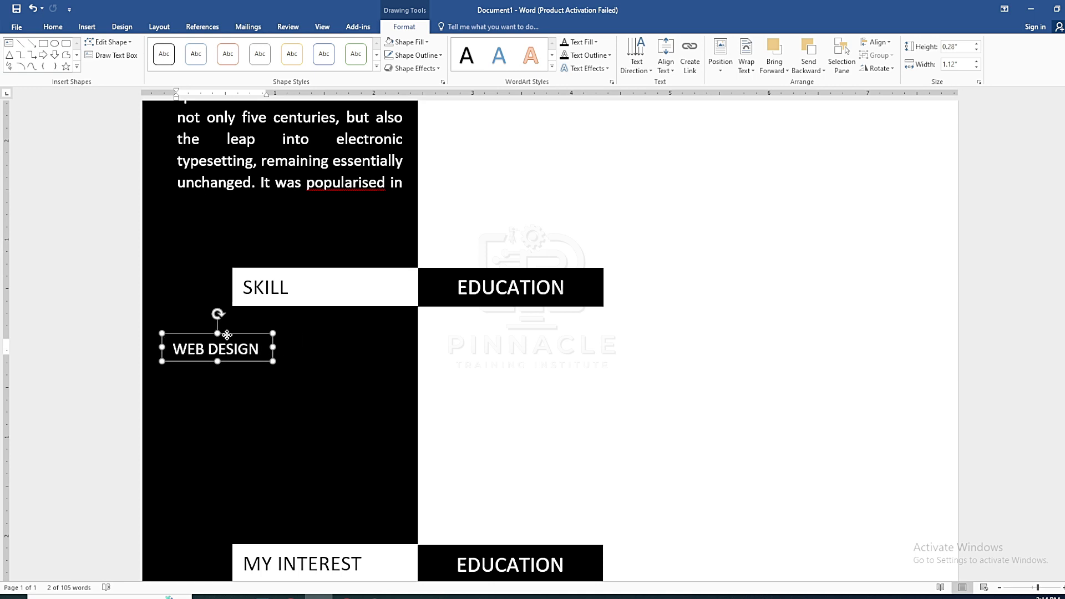
click(507, 377)
scroll(422, 360, down, 6)
Paste two copies of the WEB DESIGN box and stack them below the original
click(221, 257)
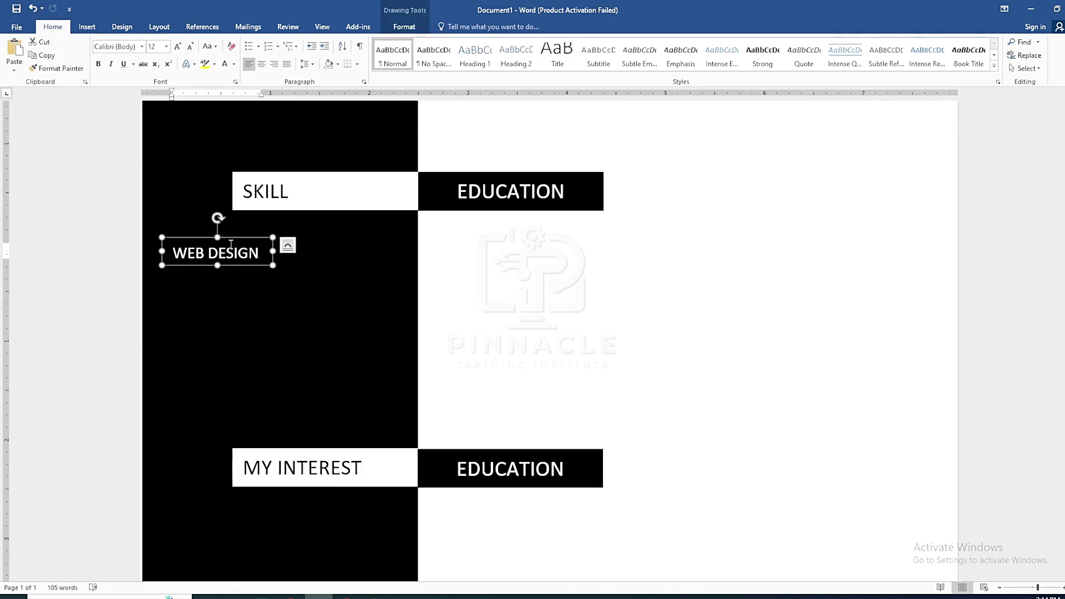
key(ctrl+c)
key(ctrl+v)
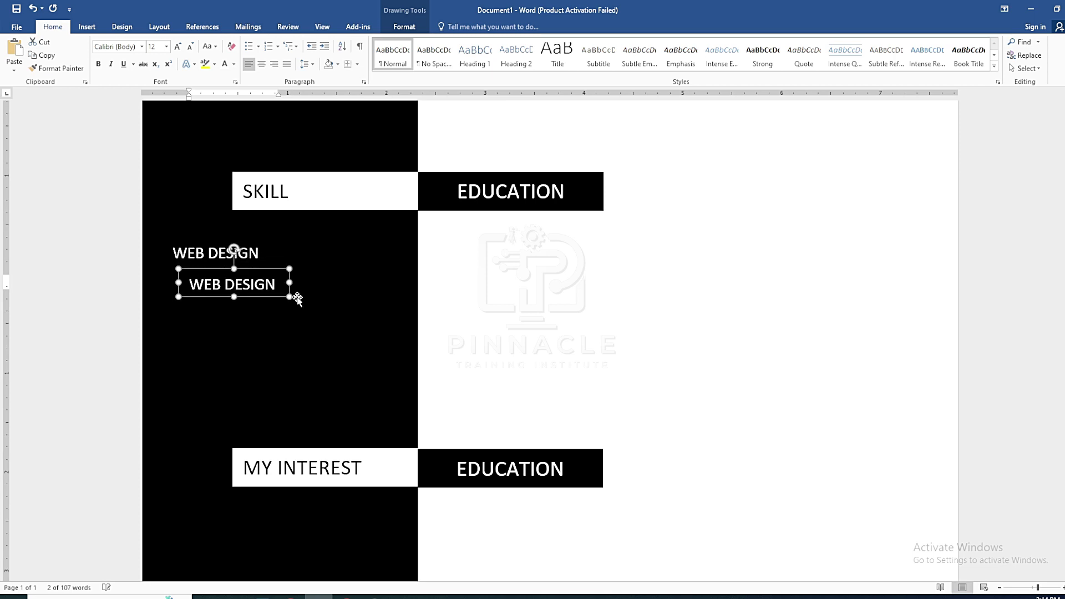
key(Down)
key(Down)
key(Left)
key(Left)
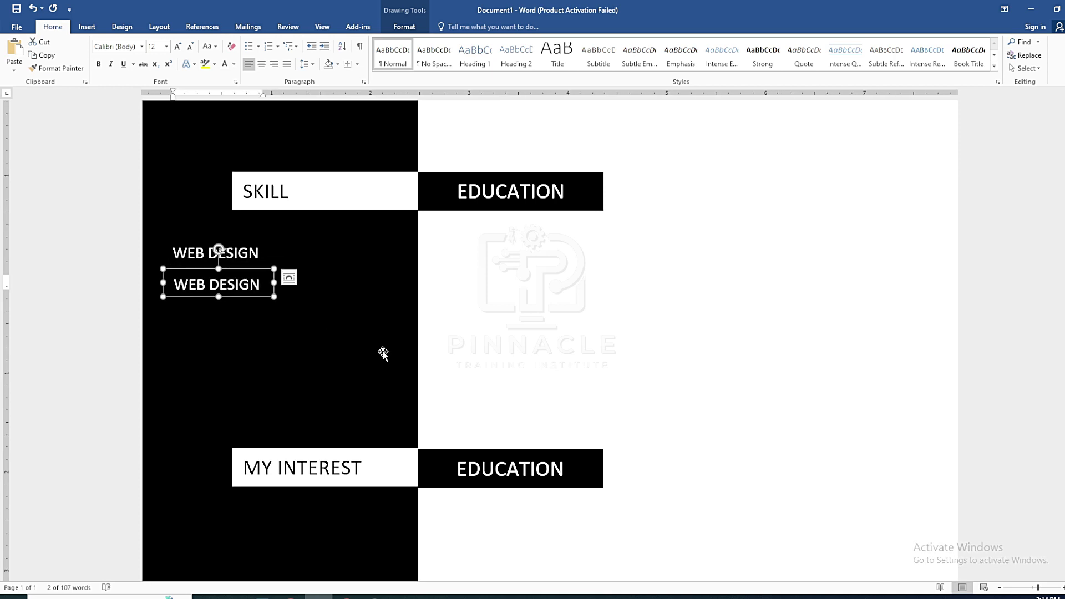
drag(226, 278, 227, 287)
click(253, 343)
scroll(277, 355, down, 8)
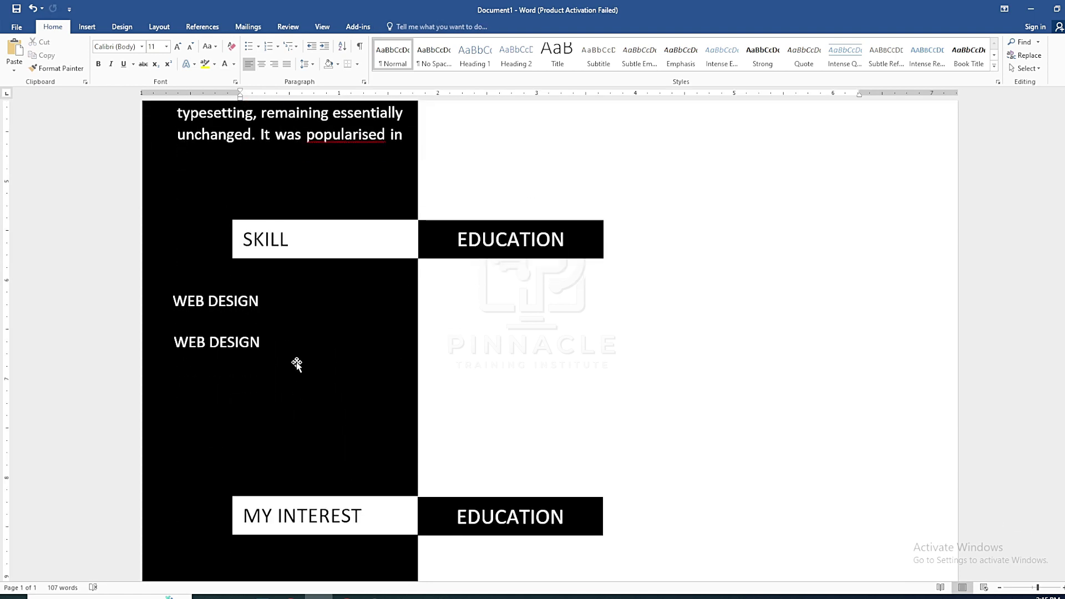
key(ctrl+v)
scroll(288, 353, down, 8)
scroll(324, 355, up, 7)
drag(315, 219, 307, 539)
scroll(321, 432, down, 7)
drag(246, 495, 224, 473)
click(556, 466)
scroll(233, 437, down, 2)
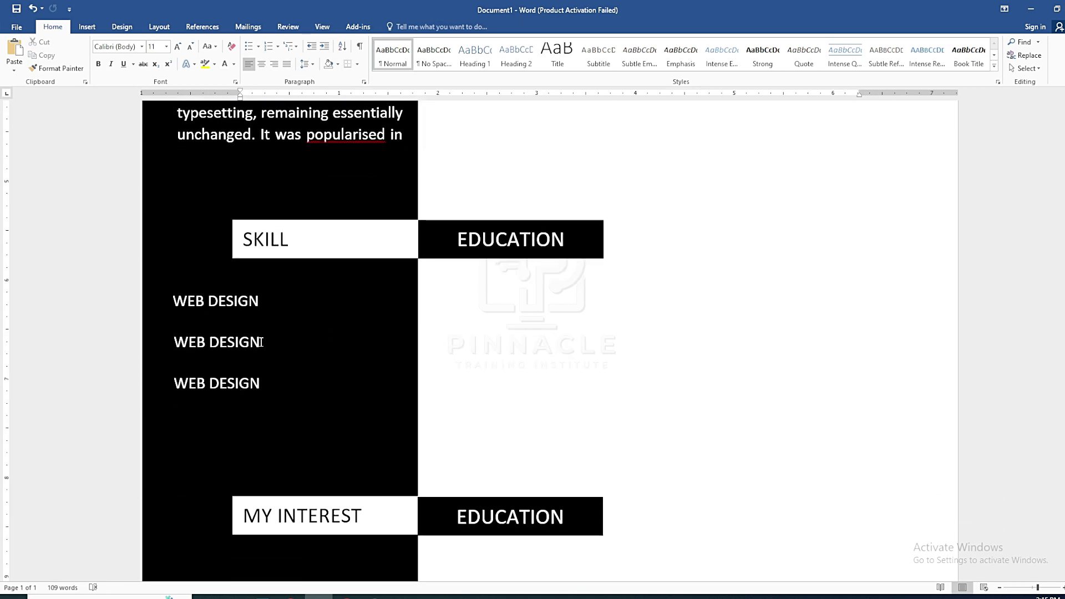
Retype the middle copy as GRAPHIC DESIGN and the bottom copy as the third skill name
triple_click(216, 345)
text(GRAPH)
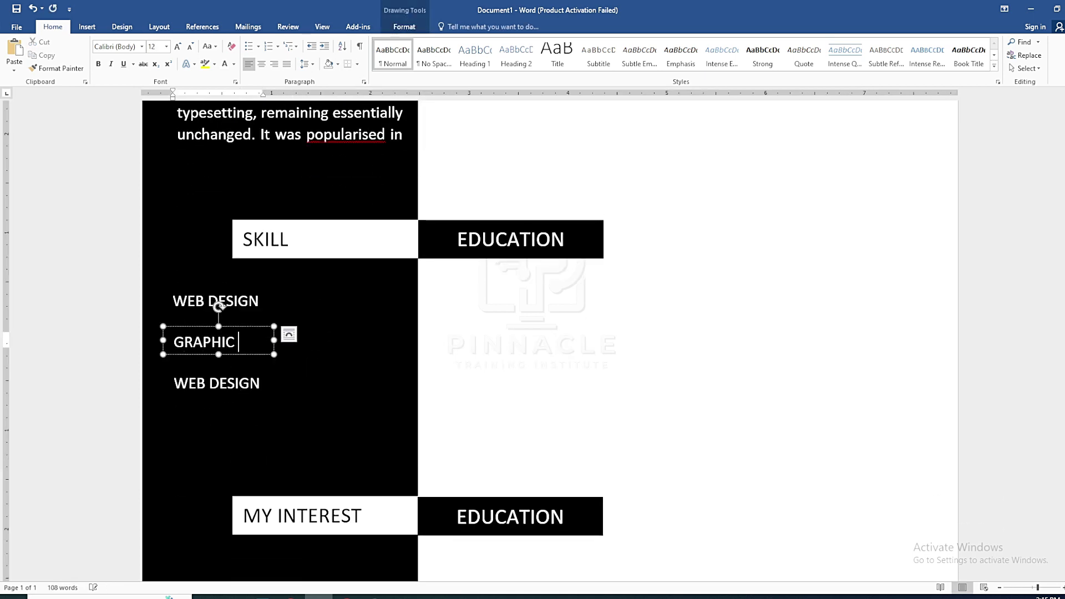
text(IC DESIGN)
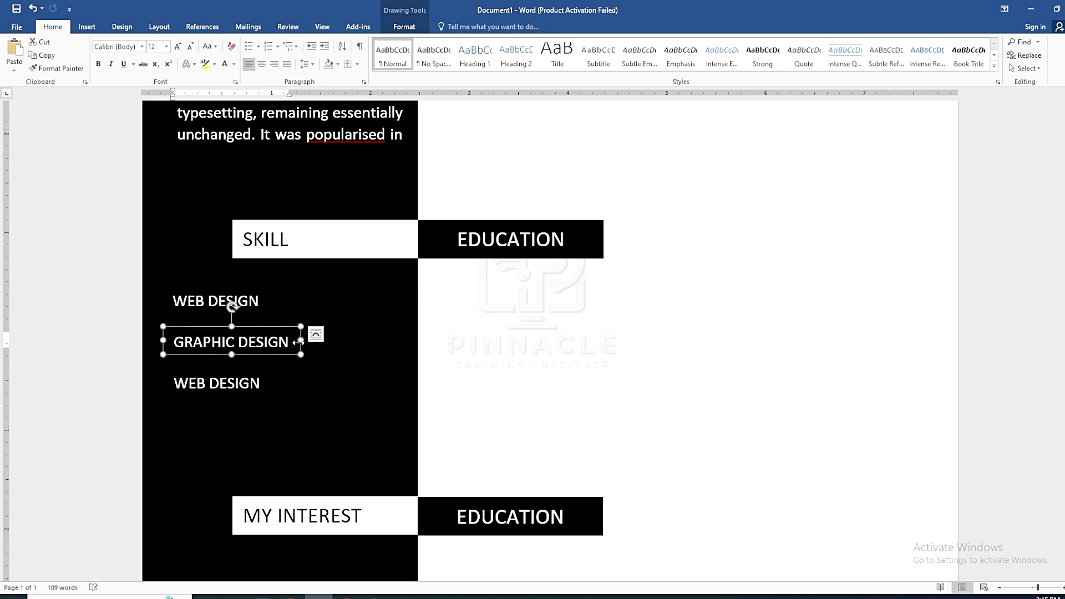
click(260, 386)
triple_click(259, 385)
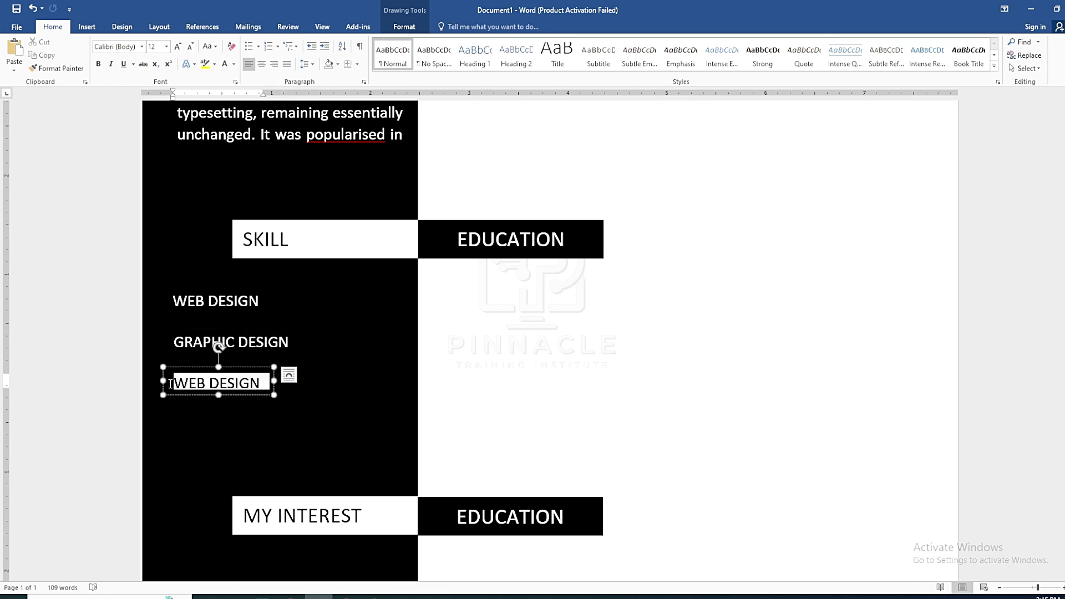
text(DIGITAL M)
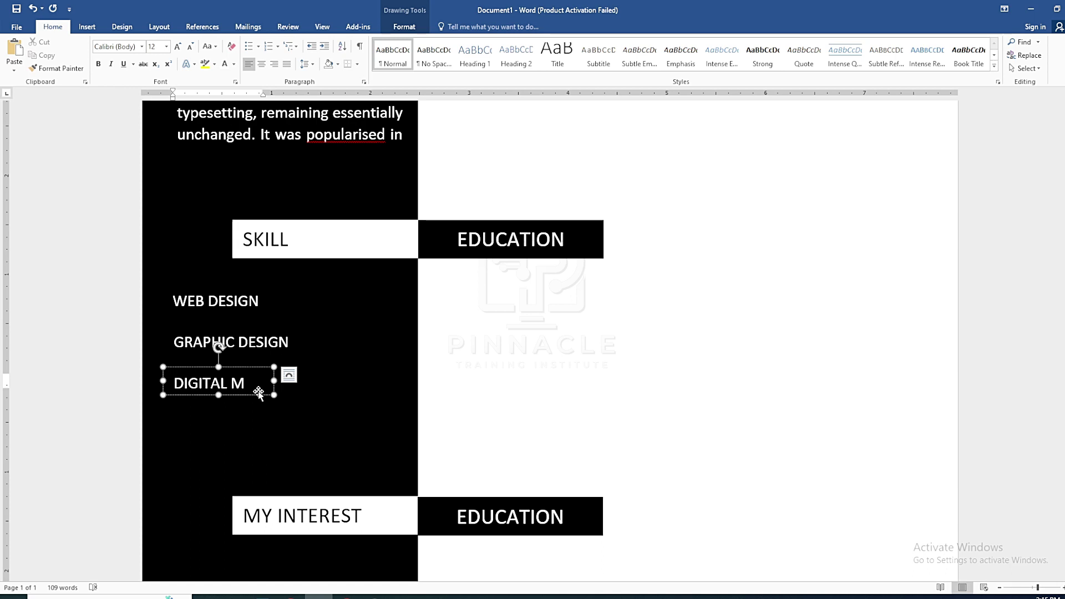
drag(258, 393, 163, 385)
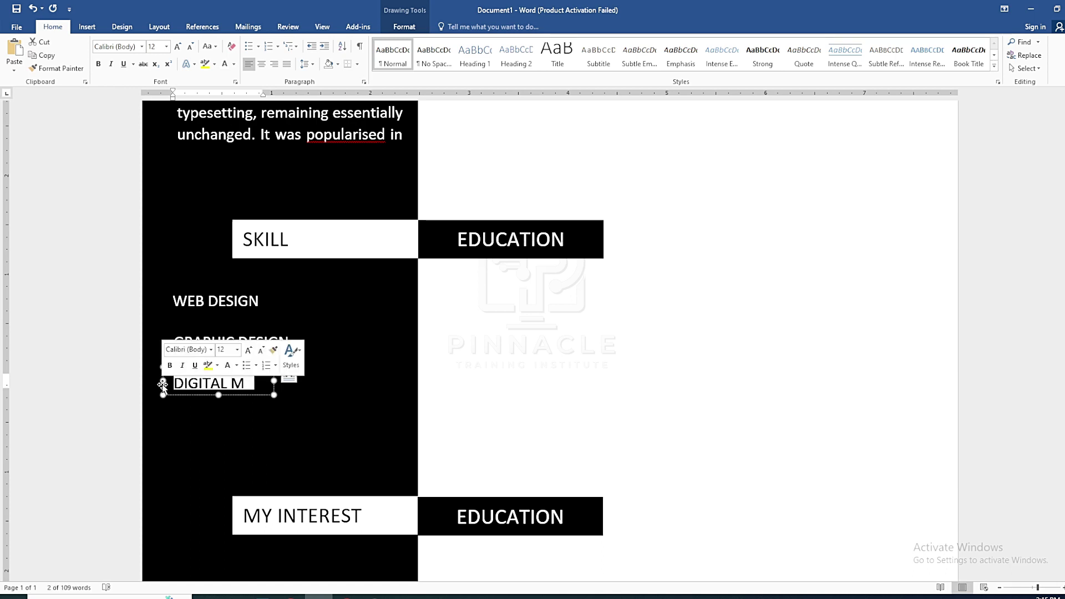
text(HTML)
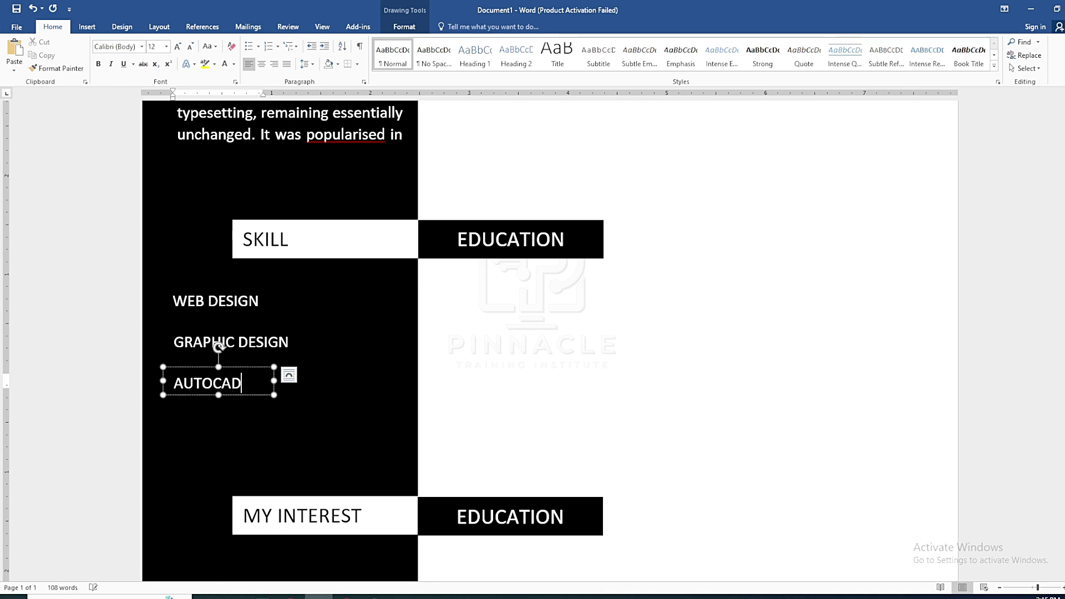
Select the WEB DESIGN box and open the Selection Pane
scroll(233, 405, up, 3)
scroll(233, 405, down, 3)
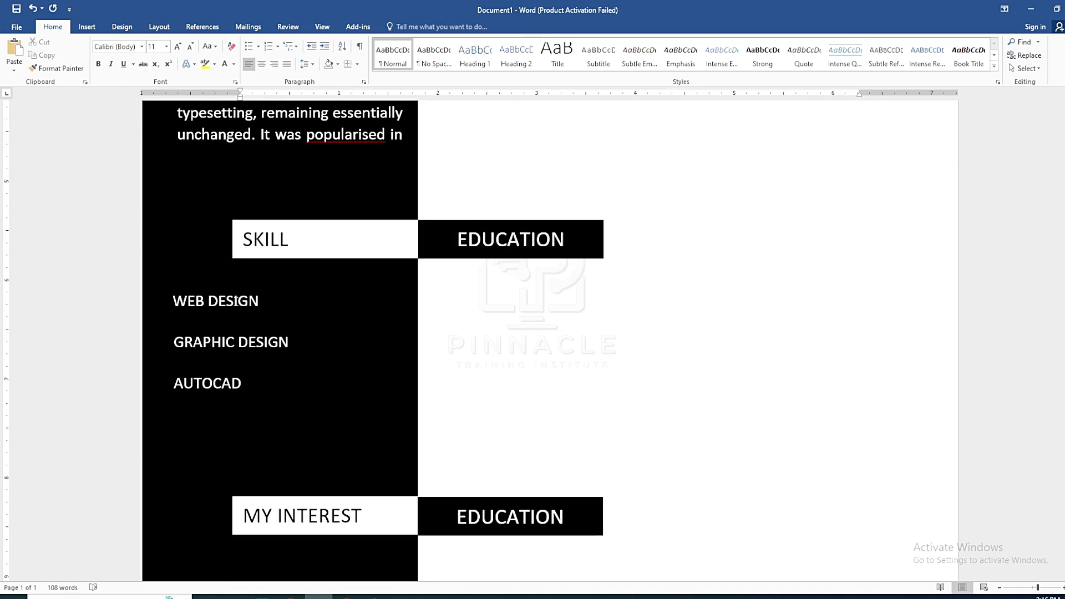
click(234, 300)
click(403, 27)
click(841, 56)
Select the three skill label boxes in the Selection Pane and align their left edges
click(989, 159)
key(Delete)
key(ctrl+z)
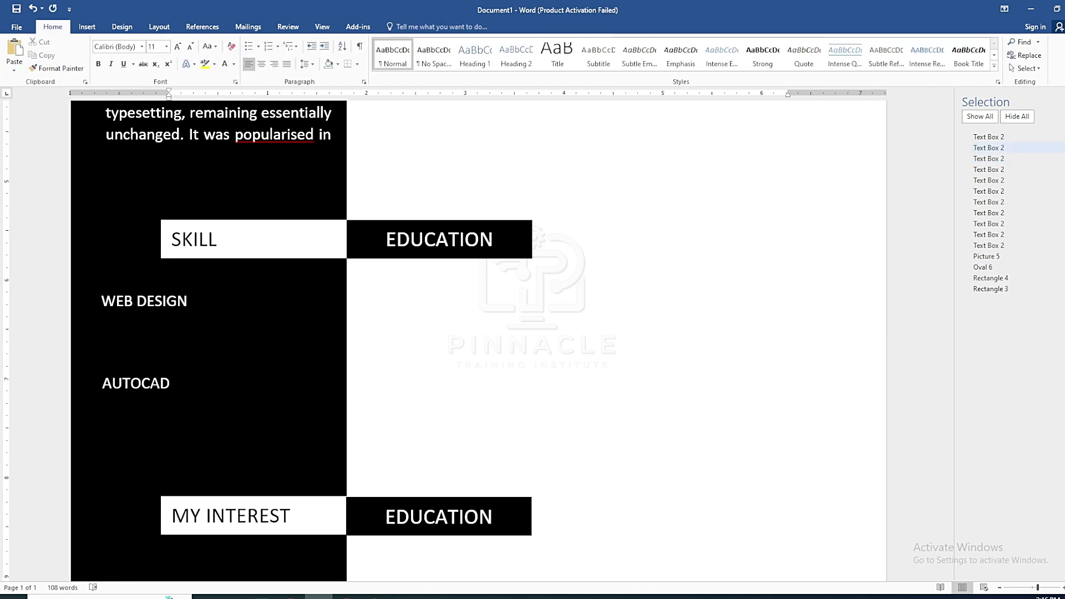
click(1022, 148)
click(998, 137)
shift+click(999, 159)
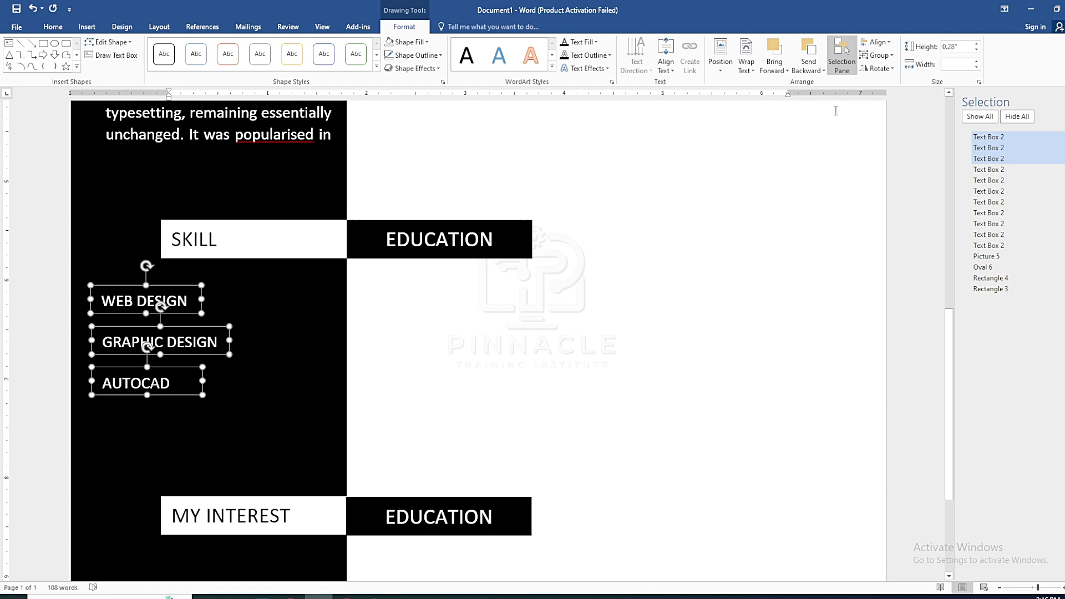
click(876, 42)
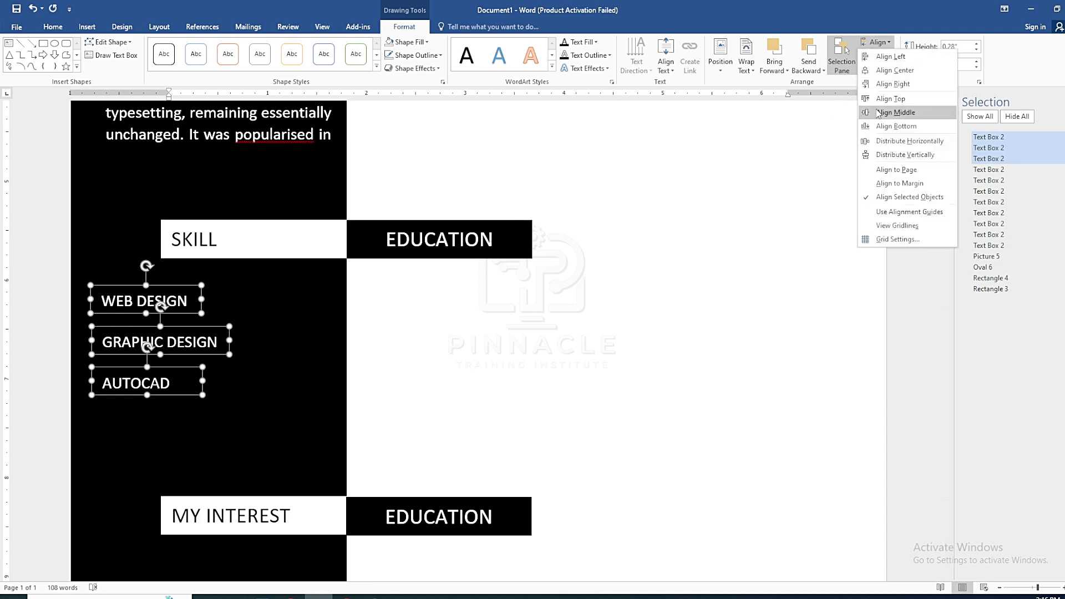
click(890, 56)
click(876, 55)
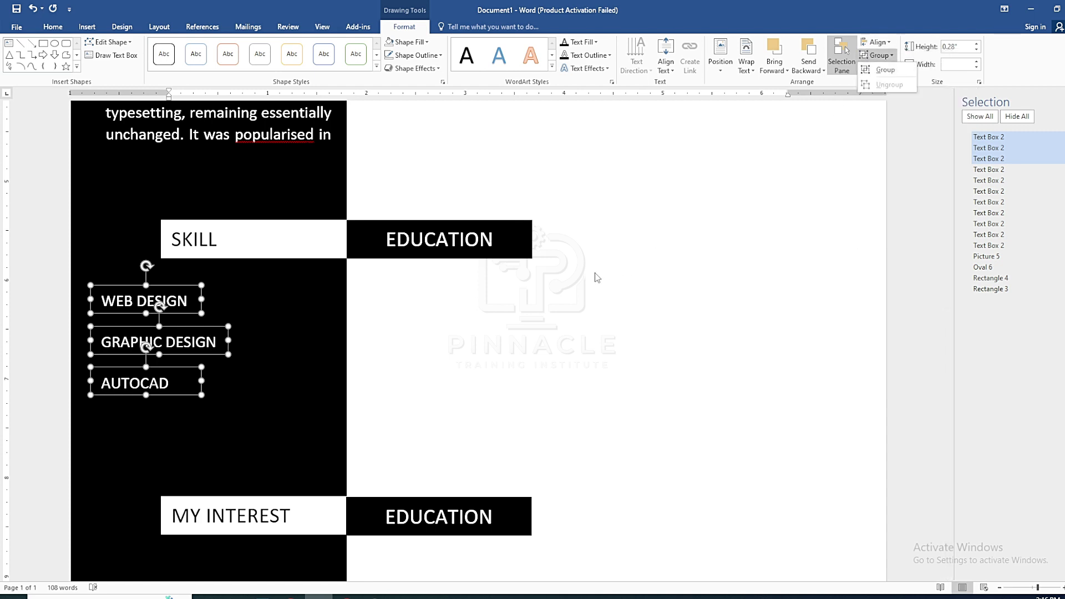
click(716, 271)
click(452, 350)
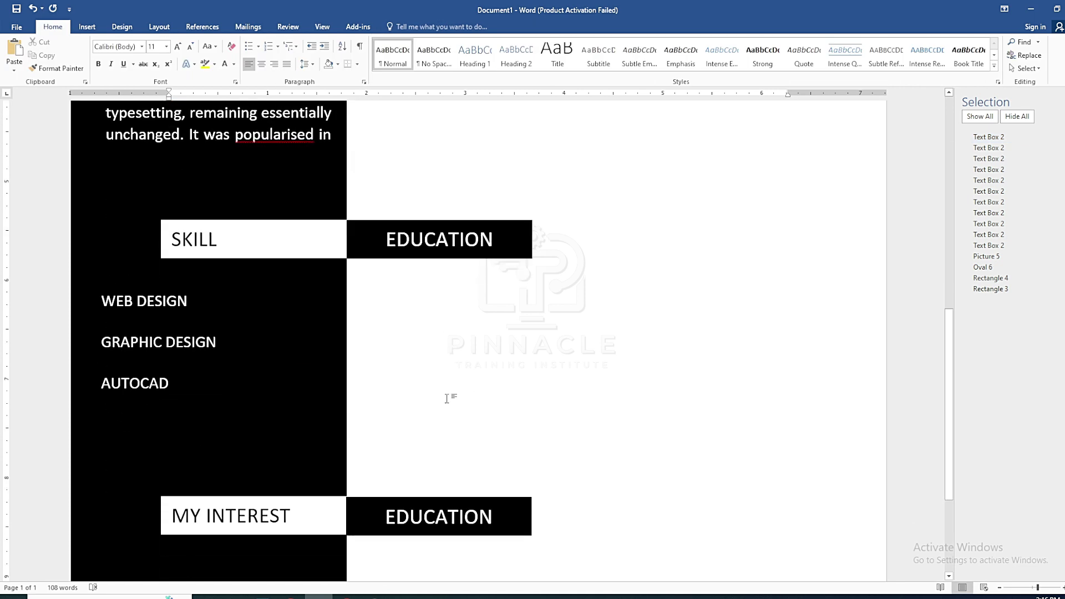
Shrink the GRAPHIC DESIGN and WEB DESIGN label text to 11 pt
drag(169, 384, 99, 384)
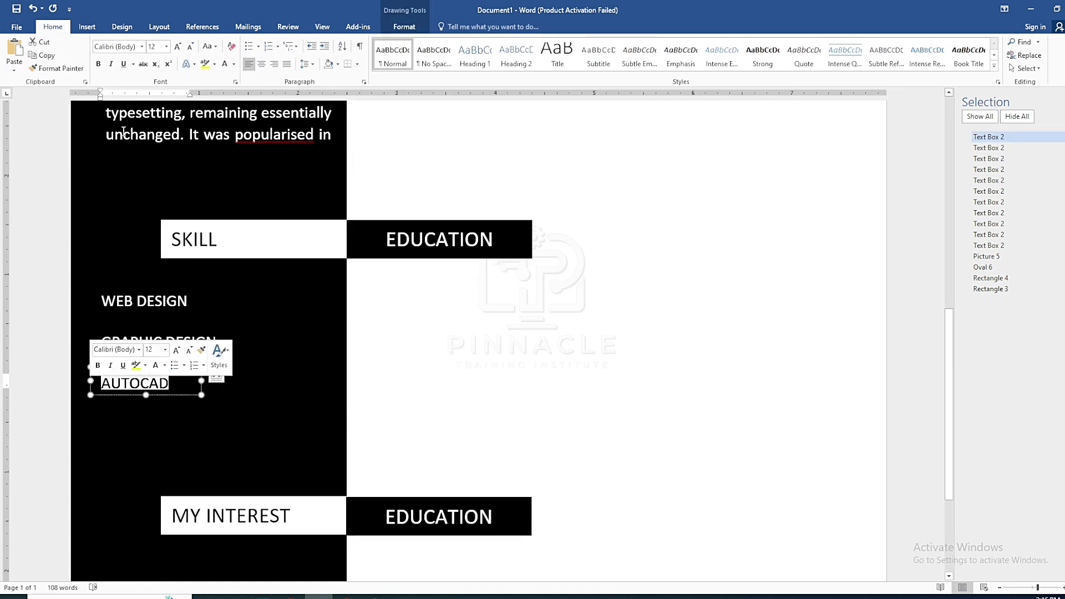
drag(225, 342, 92, 345)
click(190, 46)
drag(192, 302, 93, 303)
click(190, 46)
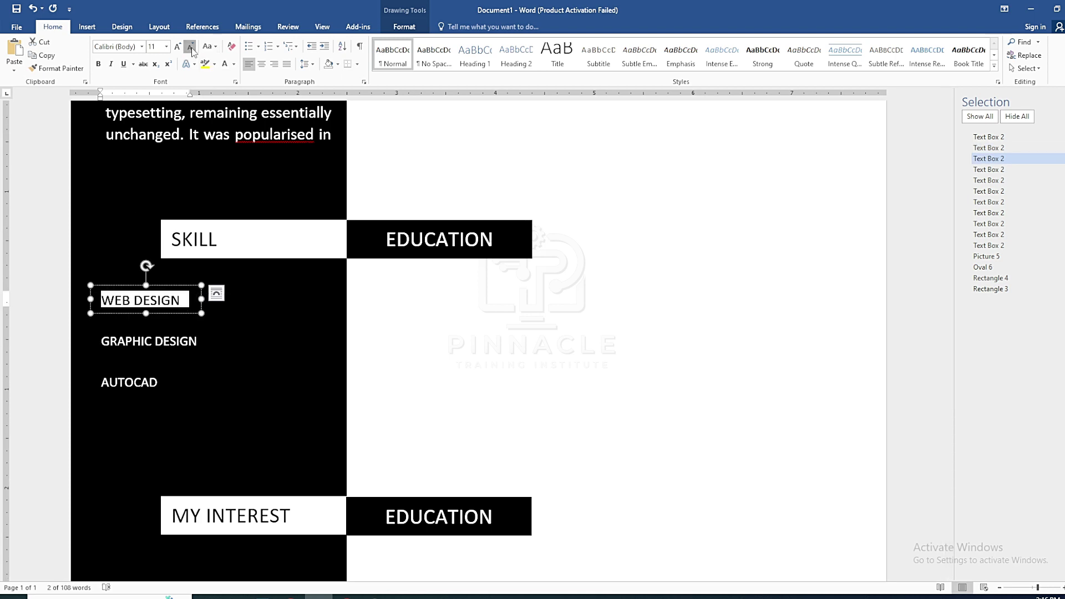
click(234, 356)
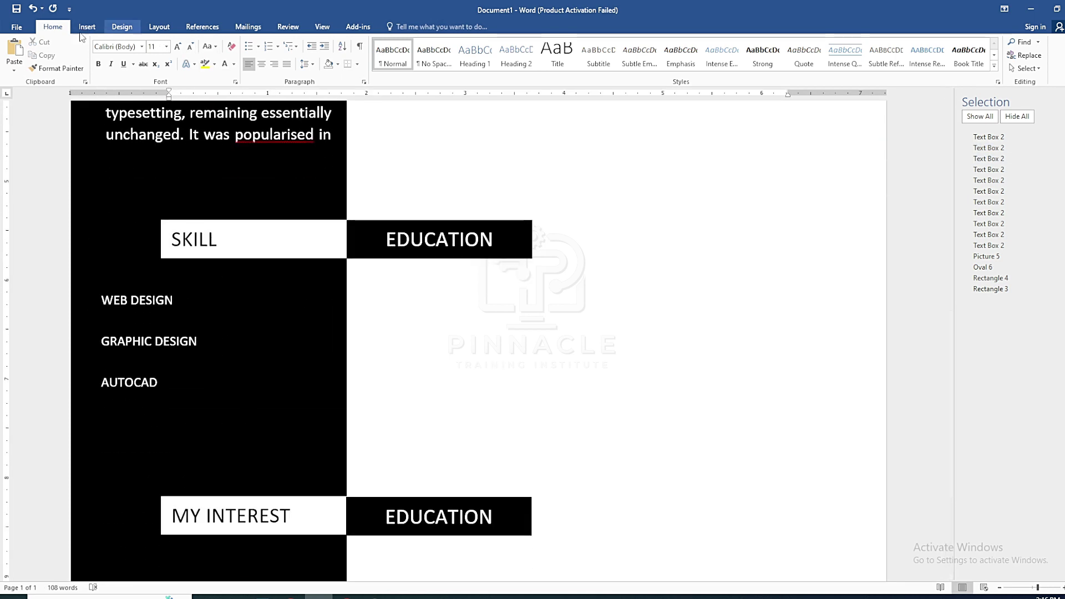
click(87, 26)
Draw a thin white-filled rectangle beside WEB DESIGN
click(173, 54)
click(204, 96)
drag(226, 294, 334, 307)
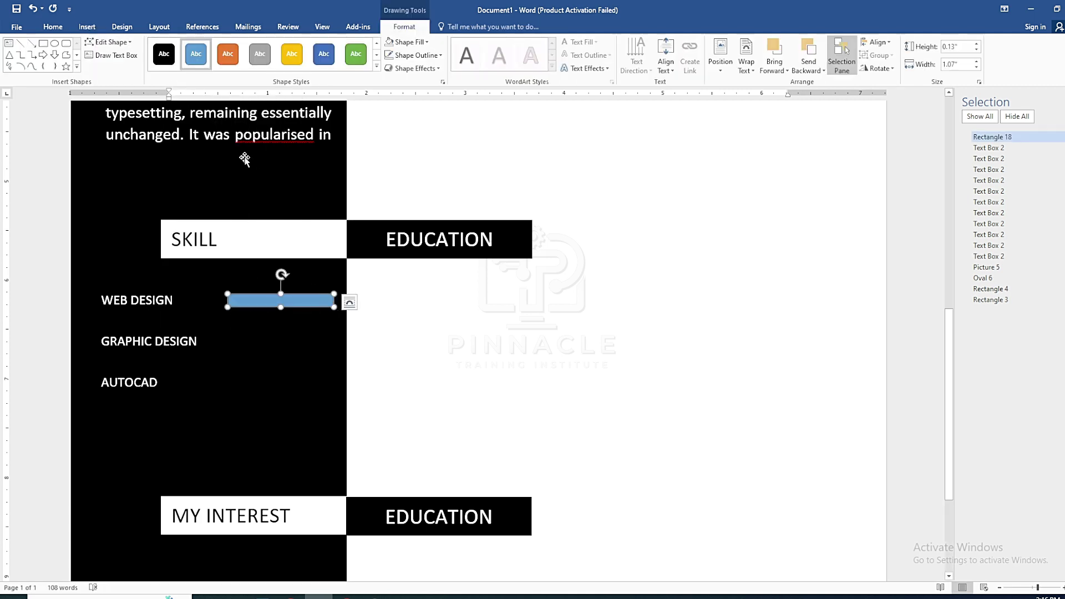
click(406, 41)
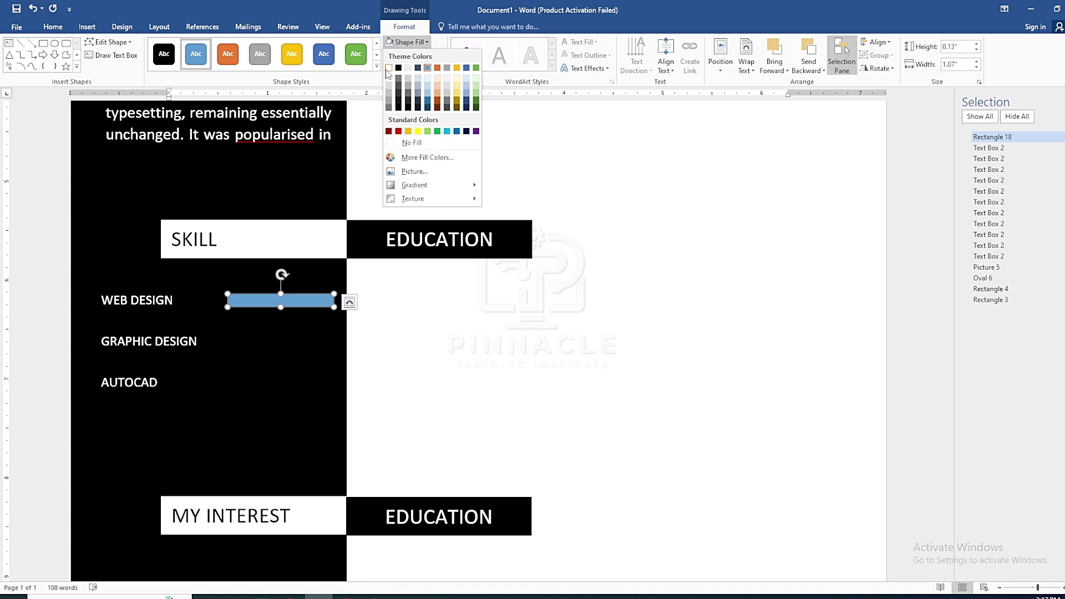
click(388, 67)
Set the bar to No Fill with a white outline, and paste a duplicate over it
click(416, 55)
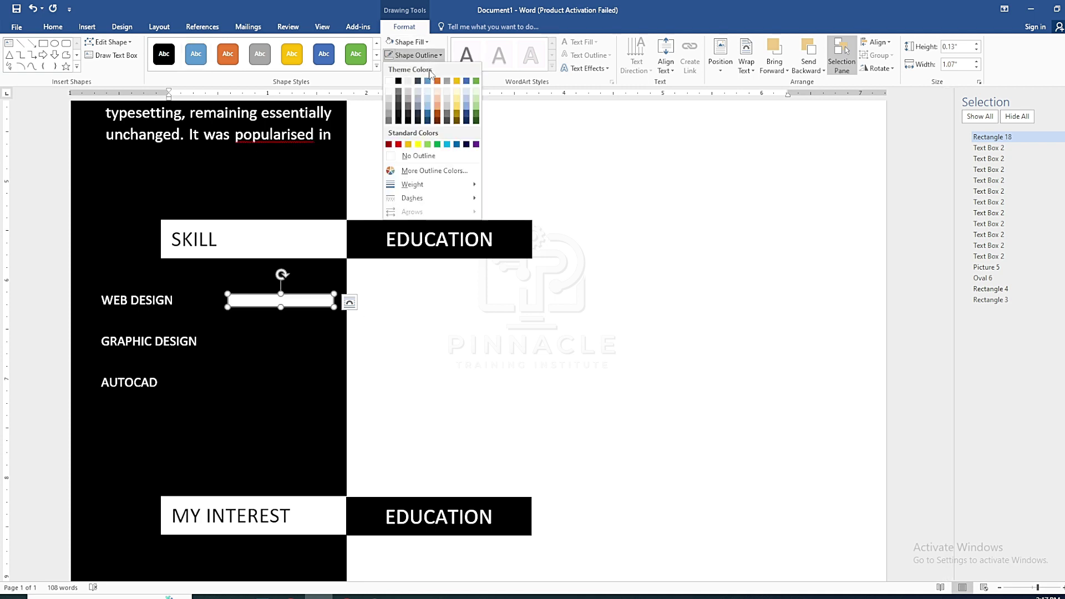
click(424, 42)
click(416, 141)
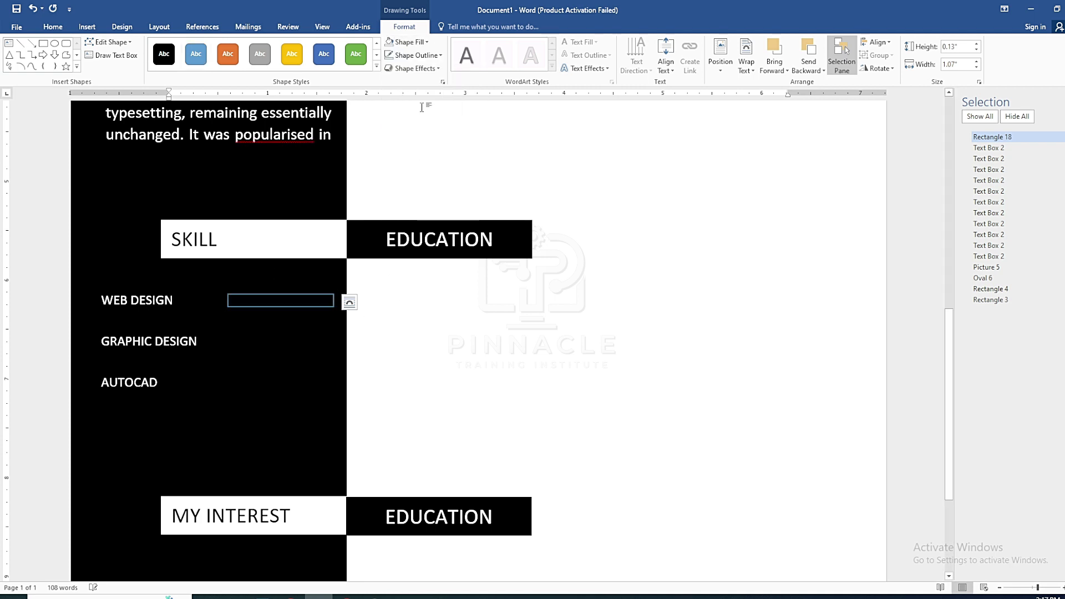
click(440, 55)
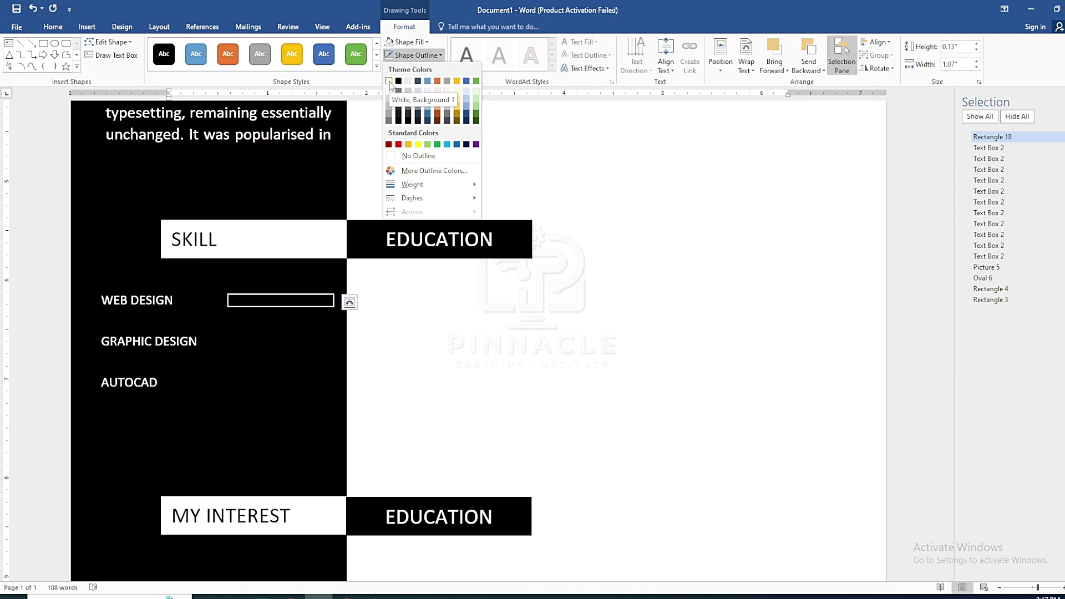
click(389, 82)
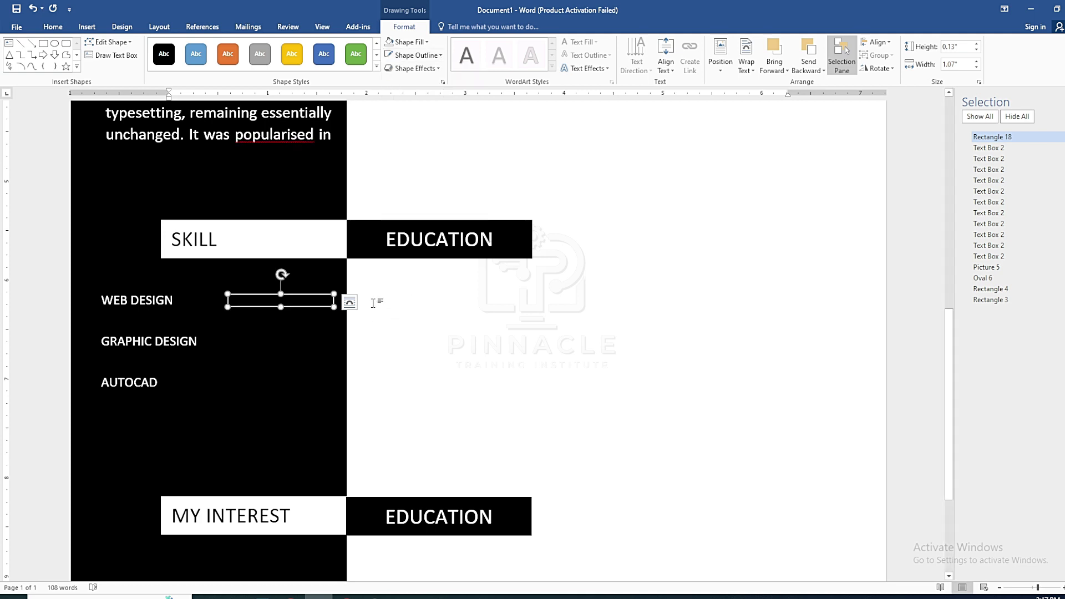
key(ctrl+v)
key(Up)
key(Up)
key(Up)
key(Up)
key(Up)
key(Up)
key(Up)
key(Up)
key(Up)
key(Up)
key(Up)
key(Up)
key(Up)
key(Up)
key(Up)
Narrow the copied bar, line it up inside the frame, and fill it white
key(Left)
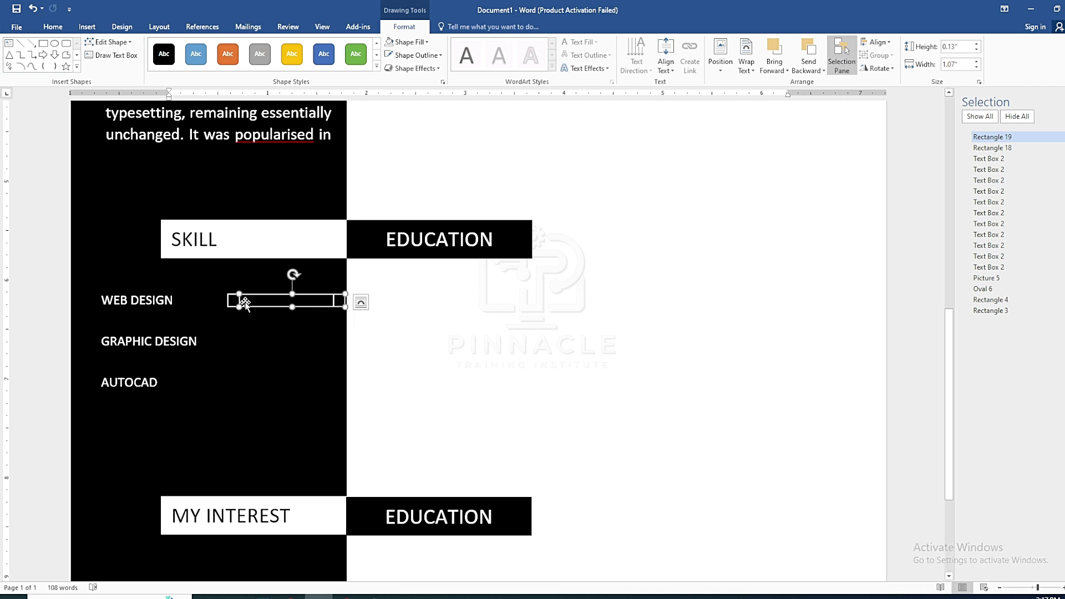
drag(346, 308, 328, 307)
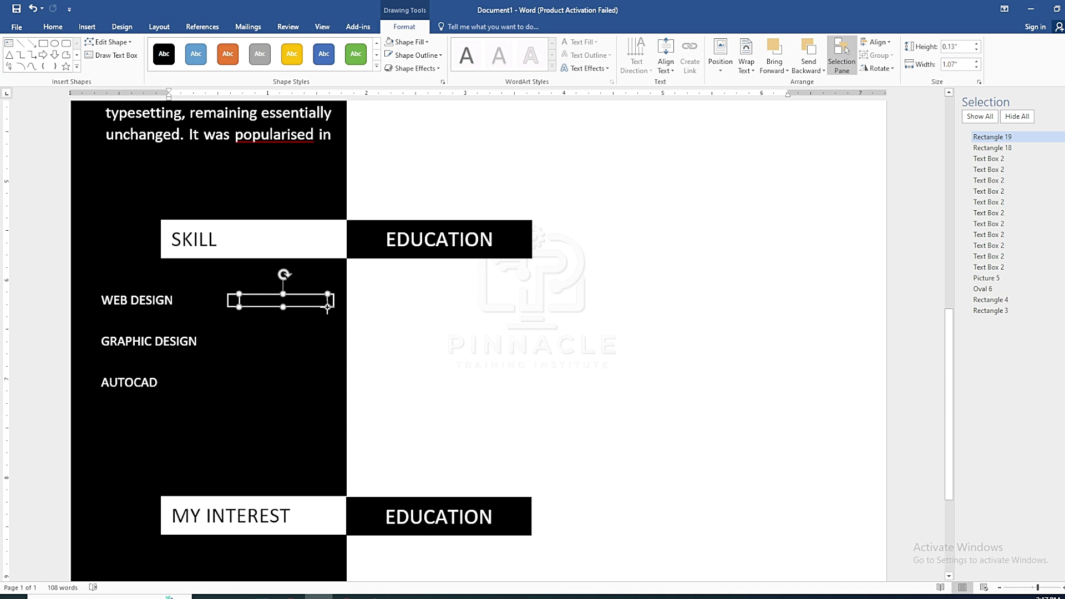
key(Left)
key(Left)
key(Left)
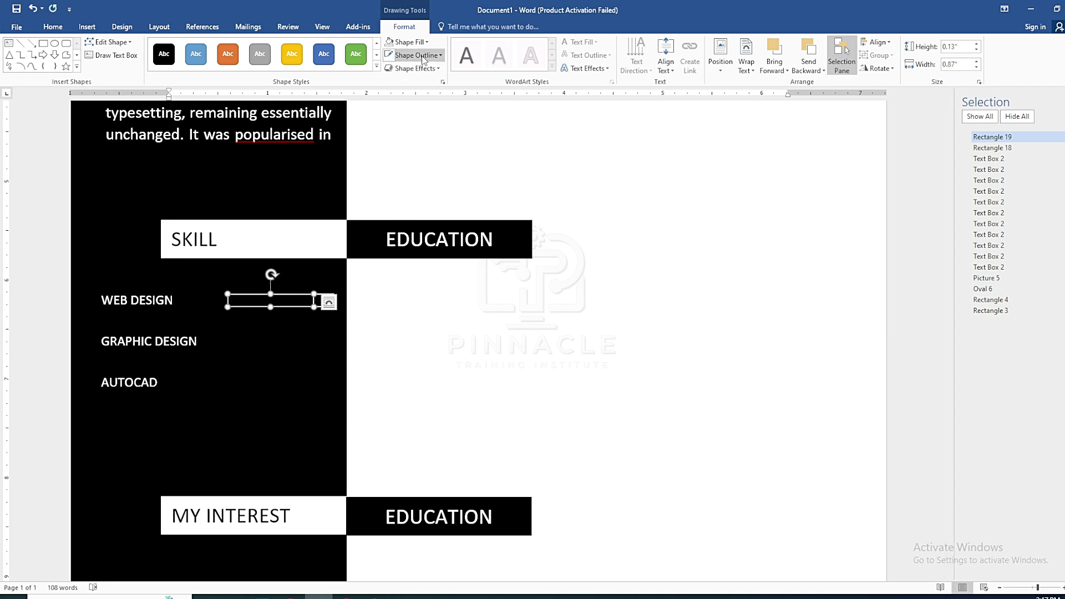
click(410, 42)
click(389, 78)
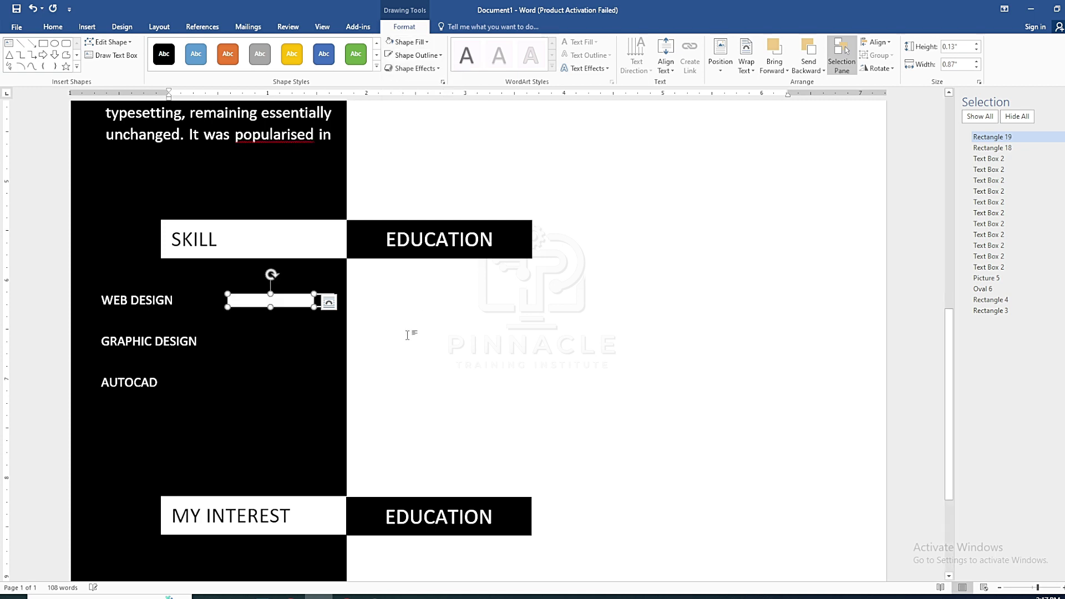
Widen the white bar to 0.87" so it nearly fills the 1.07" frame
click(409, 332)
scroll(432, 317, up, 3)
scroll(405, 337, down, 4)
click(311, 254)
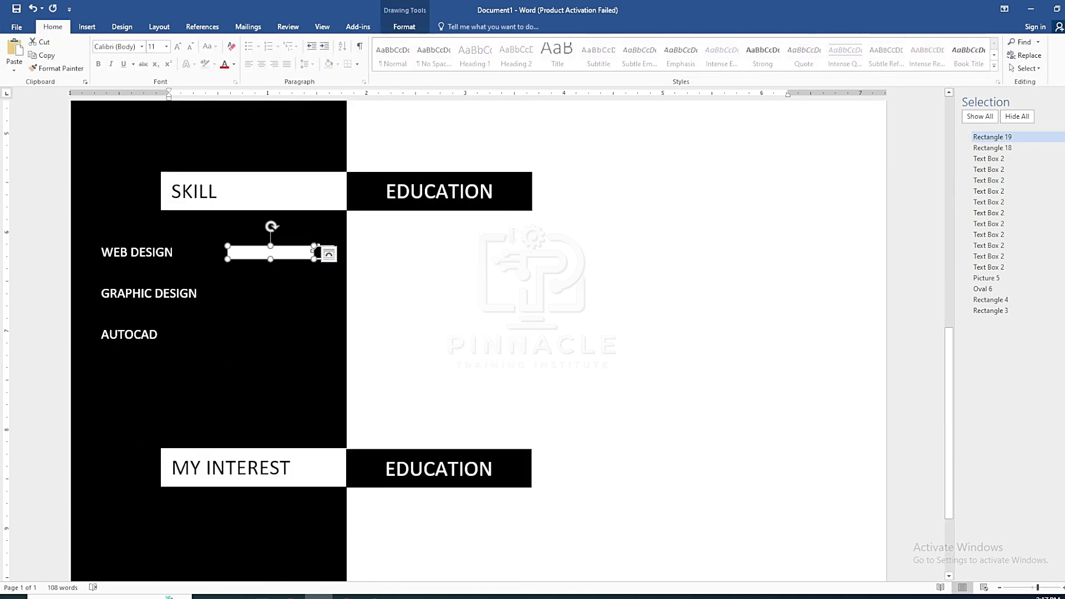
drag(313, 252, 323, 248)
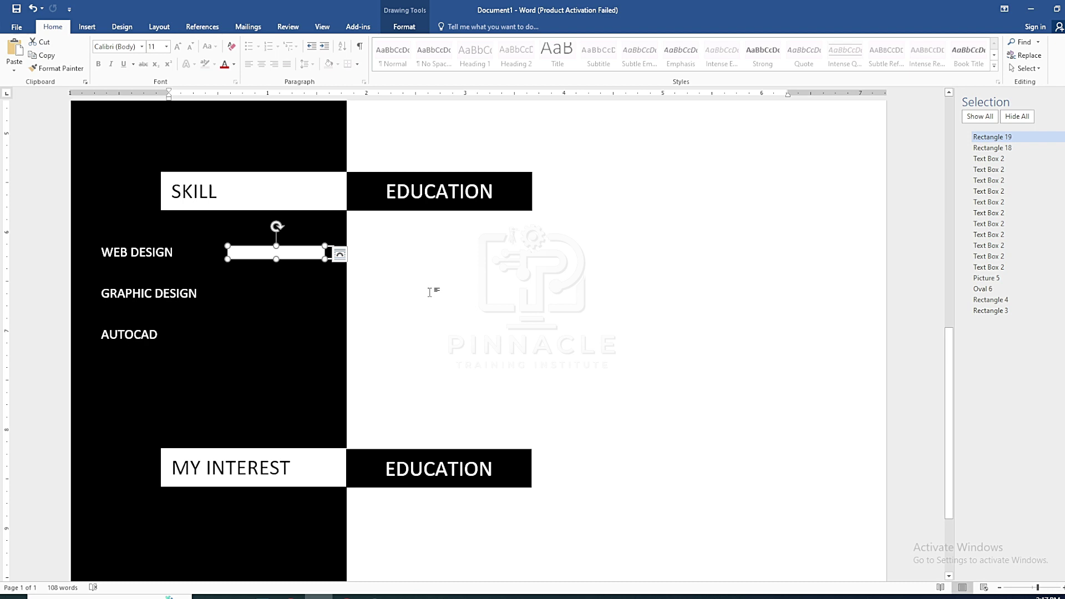
click(429, 293)
scroll(429, 292, up, 3)
scroll(389, 342, down, 1)
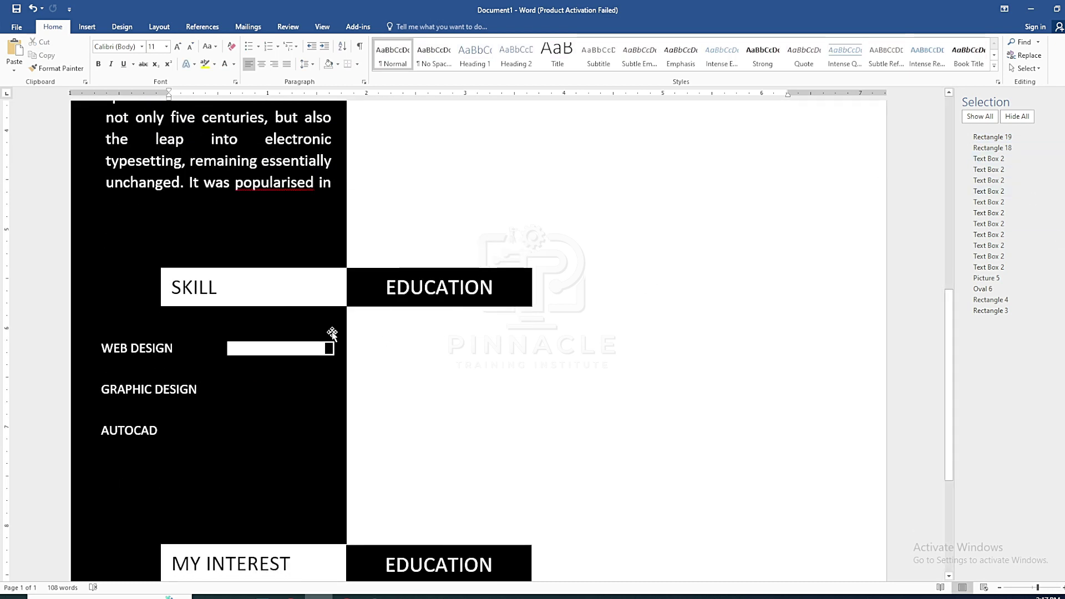
Copy the WEB DESIGN skill meter beside GRAPHIC DESIGN and shorten its white bar
click(319, 348)
shift+click(329, 348)
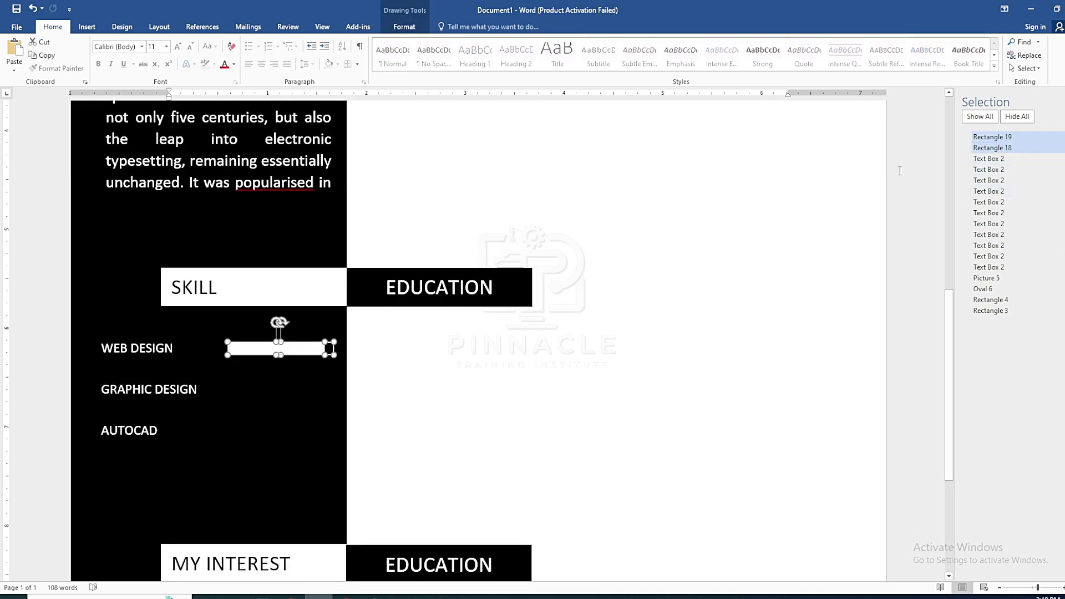
key(ctrl+c)
key(ctrl+v)
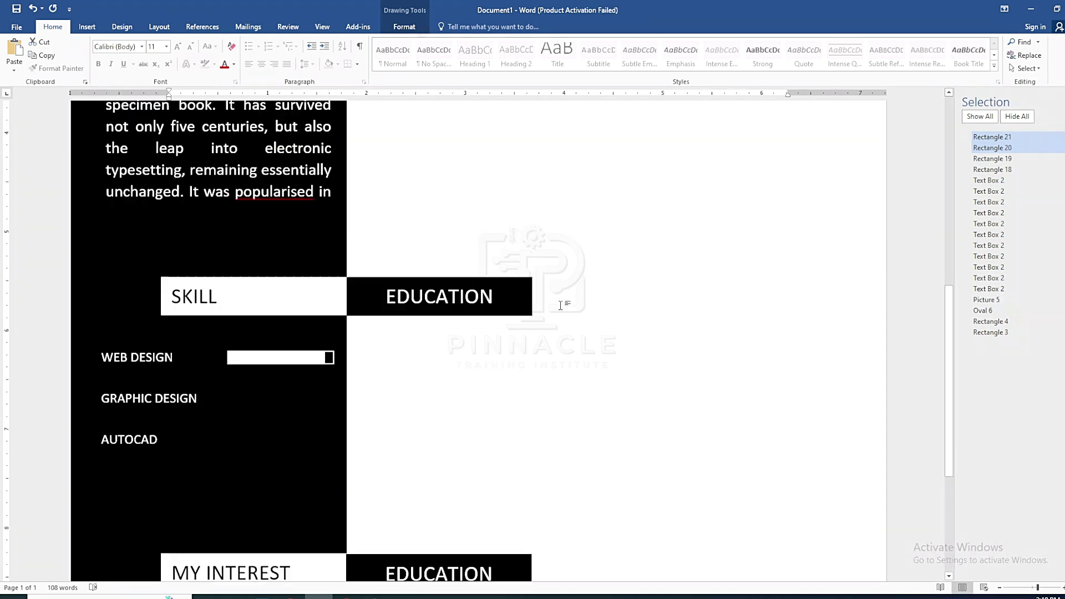
scroll(552, 295, down, 3)
scroll(499, 283, up, 10)
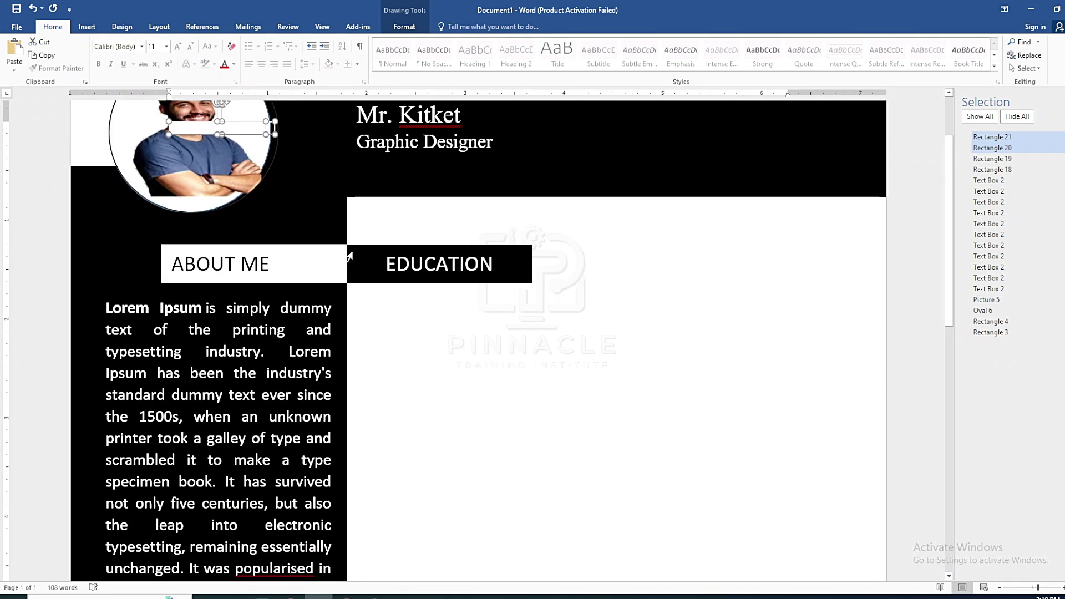
drag(258, 133, 294, 433)
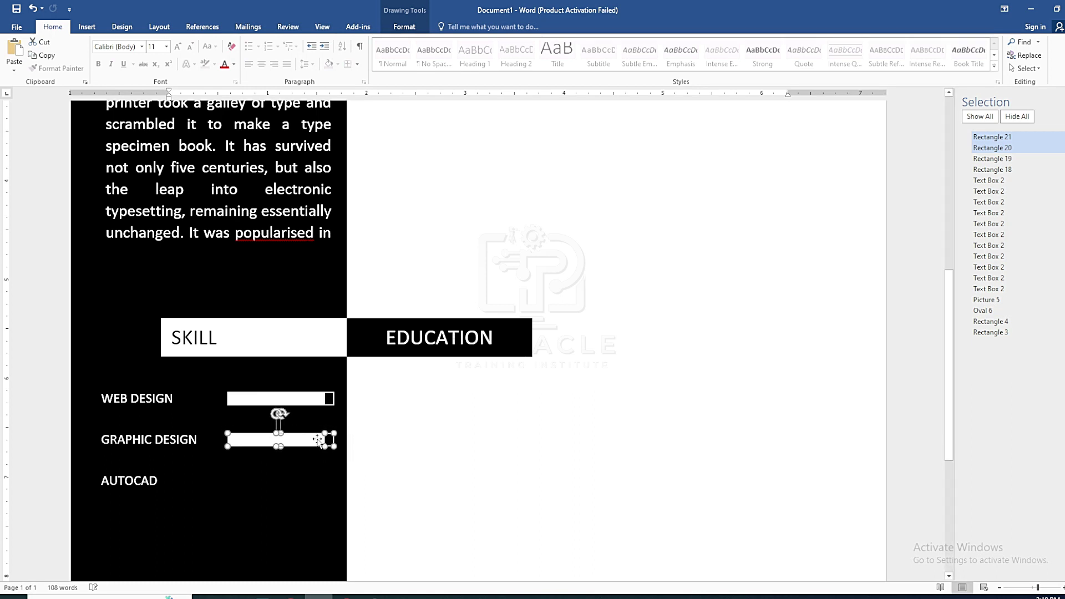
click(317, 440)
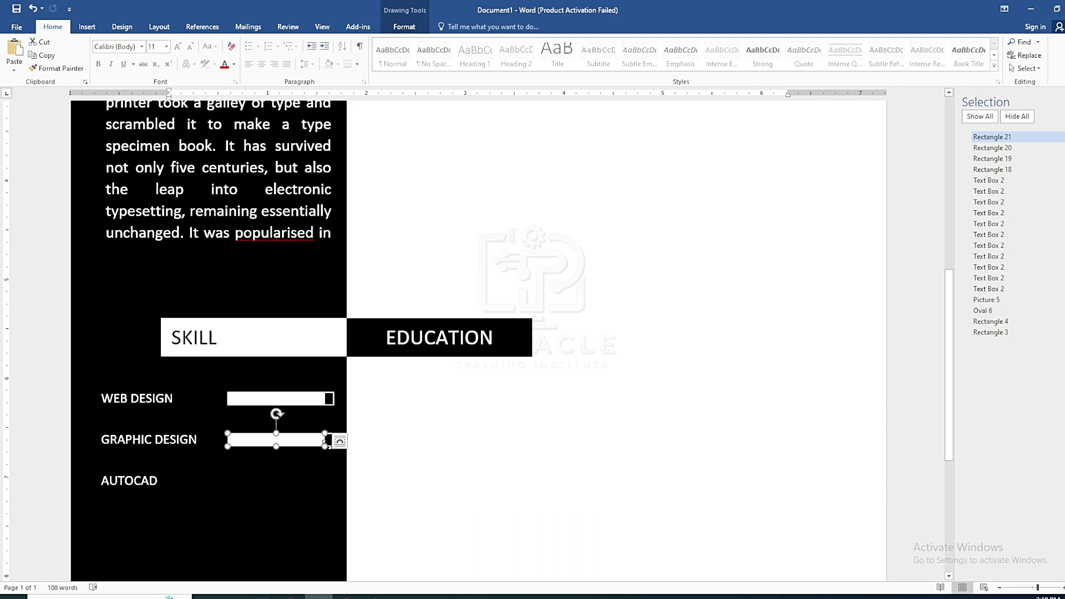
drag(325, 441, 315, 442)
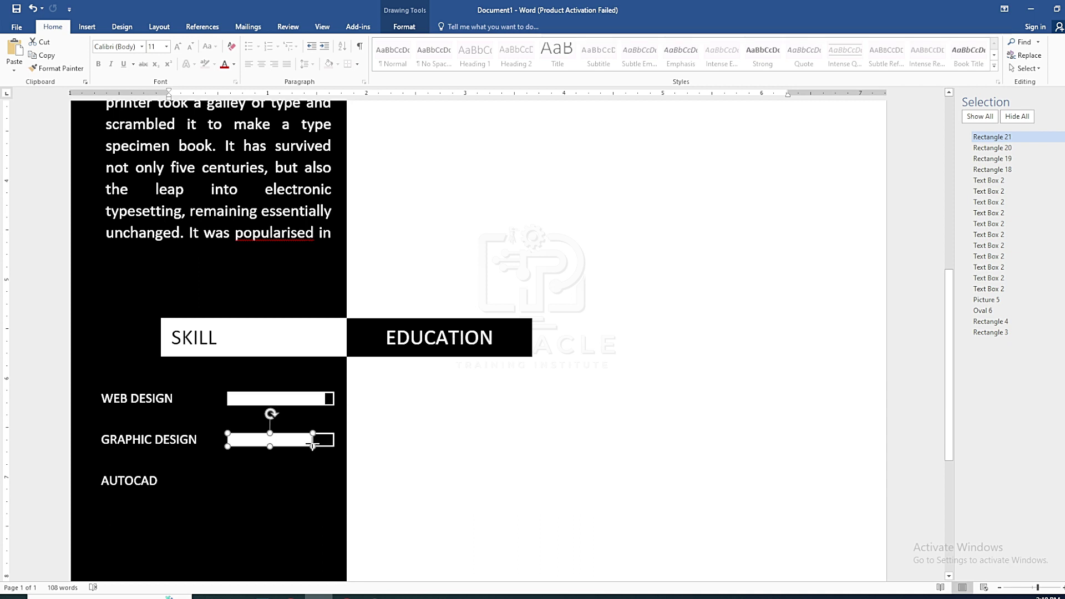
click(363, 450)
scroll(363, 451, up, 6)
Paste another skill meter beside AUTOCAD and shorten its white bar to about half
key(ctrl+v)
drag(232, 121, 265, 483)
scroll(264, 483, down, 5)
drag(279, 199, 296, 518)
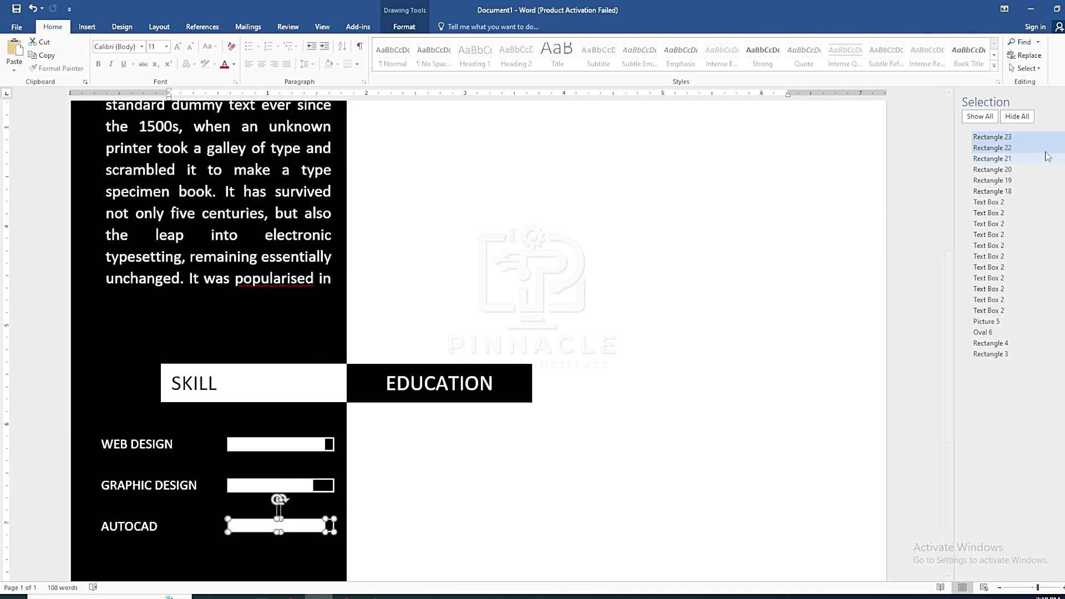
click(996, 137)
click(988, 204)
click(326, 527)
drag(326, 527, 300, 527)
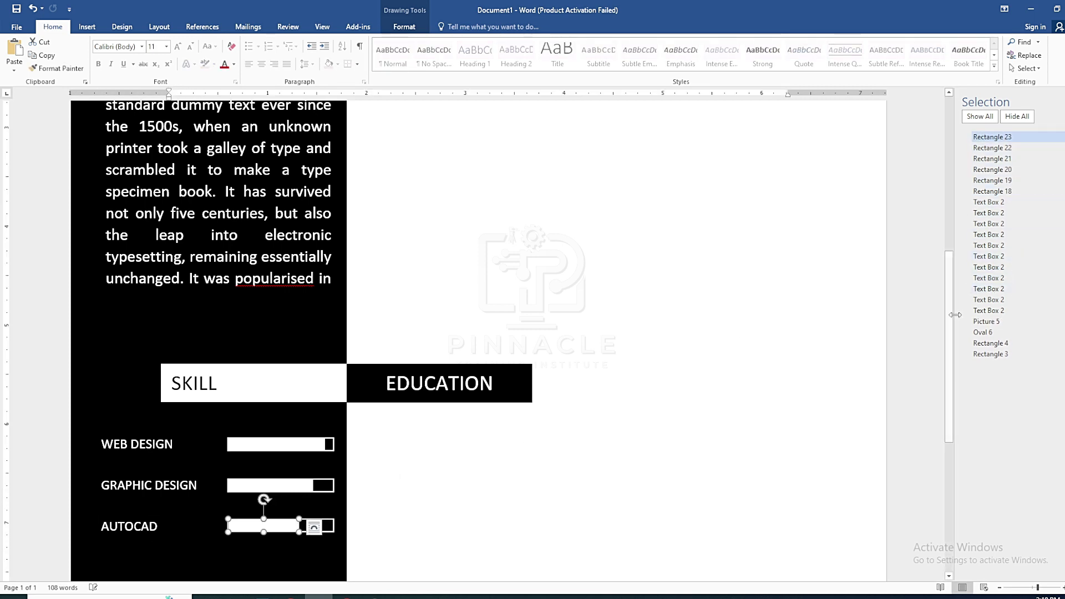
Select the five skill bar shapes, including the WEB DESIGN frame, and left-align them
ctrl+click(1015, 148)
ctrl+click(1015, 159)
ctrl+click(1016, 169)
ctrl+click(1018, 181)
ctrl+click(1024, 191)
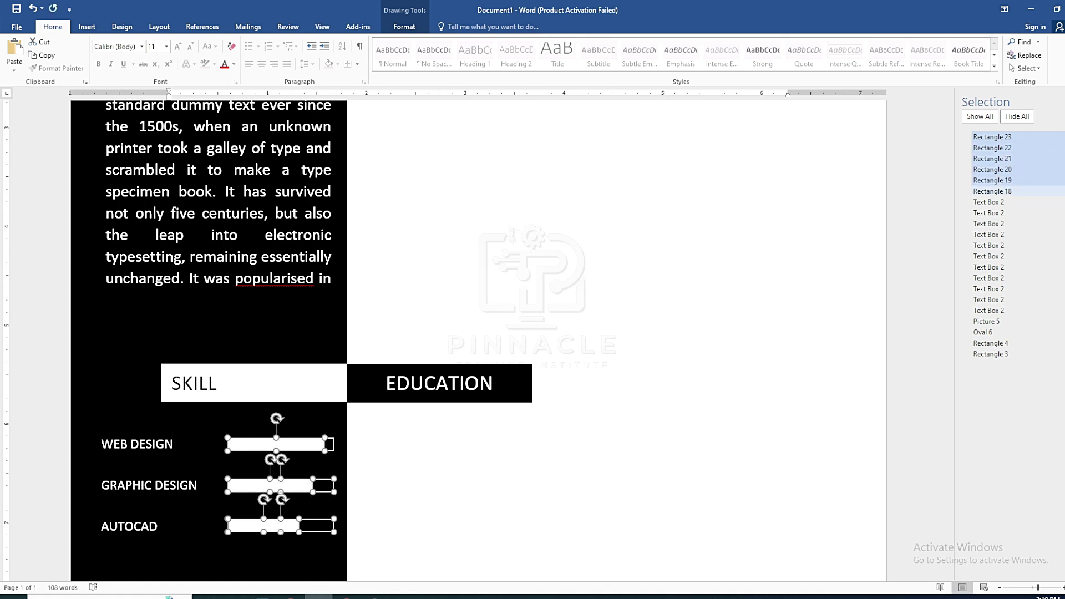
click(405, 27)
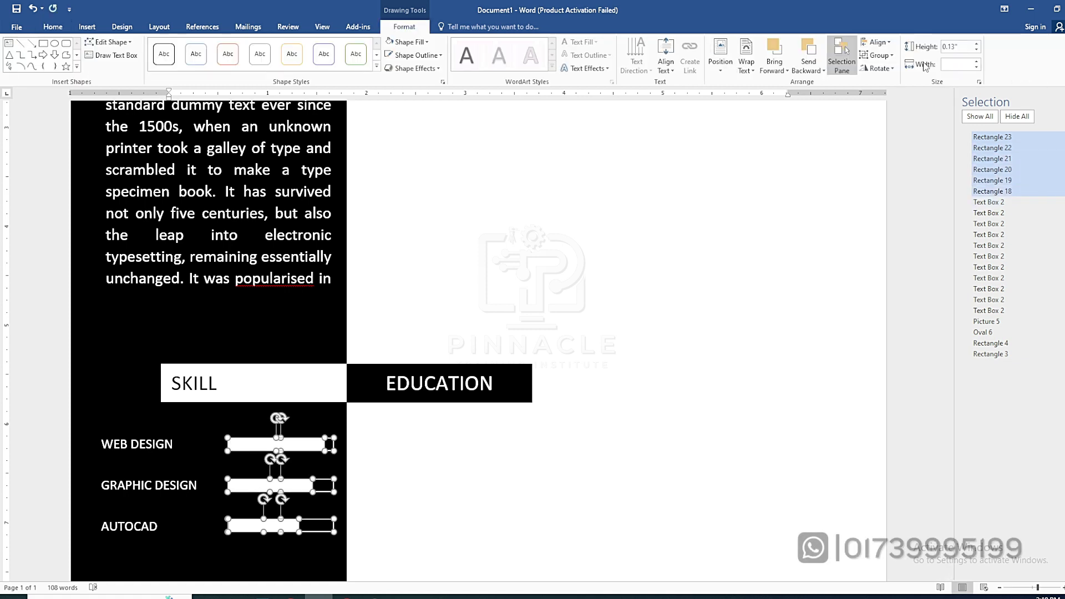
click(878, 43)
click(890, 56)
click(878, 55)
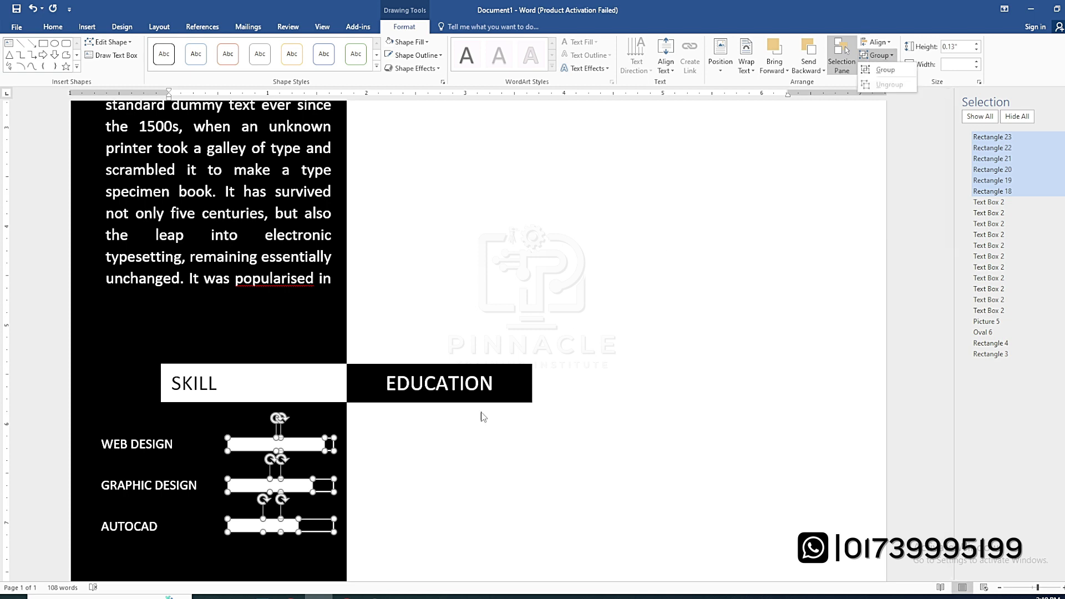
click(1016, 143)
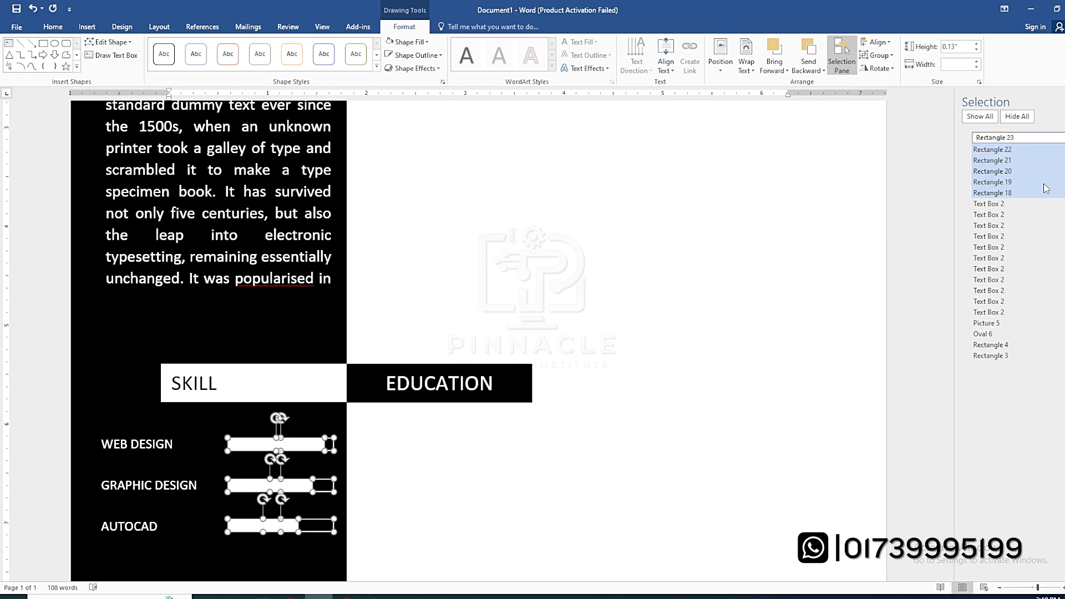
Select the AUTOCAD bar and frame and nudge them slightly lower
click(988, 213)
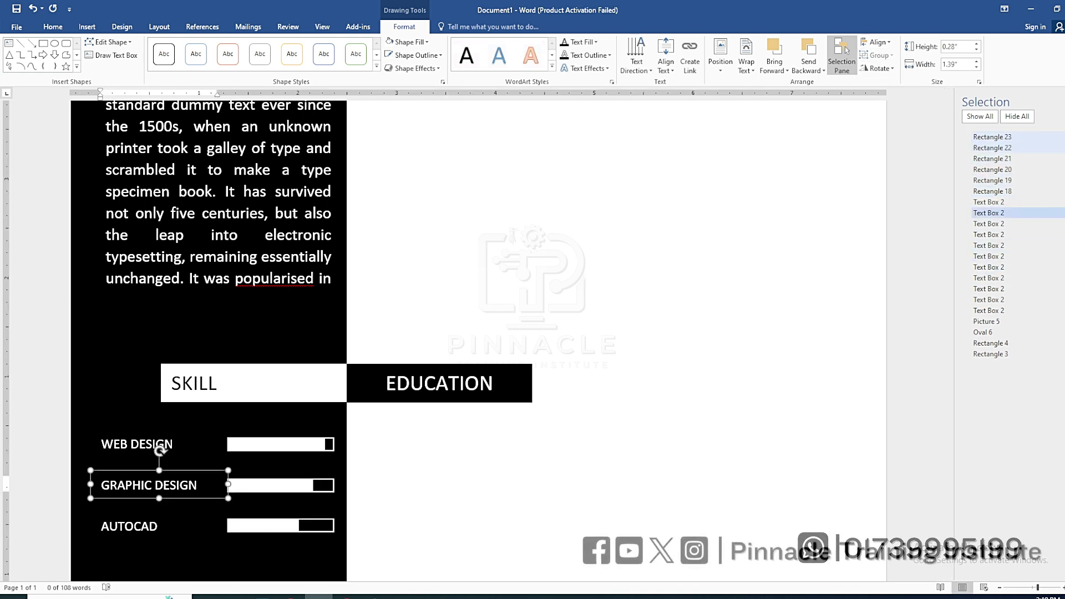
click(1033, 203)
click(1037, 159)
click(1037, 148)
ctrl+click(992, 137)
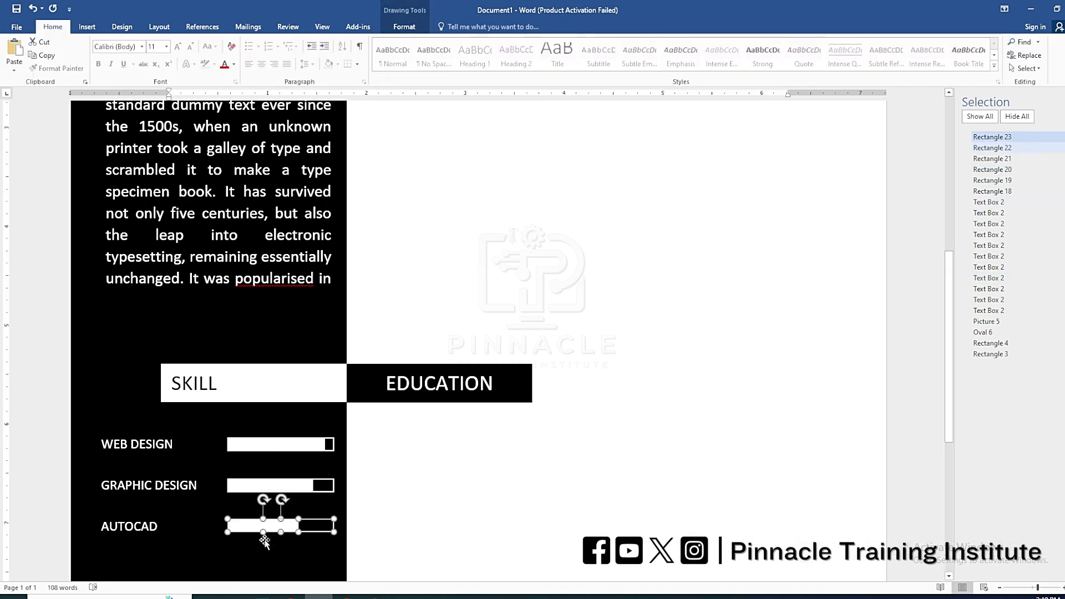
drag(281, 529, 281, 532)
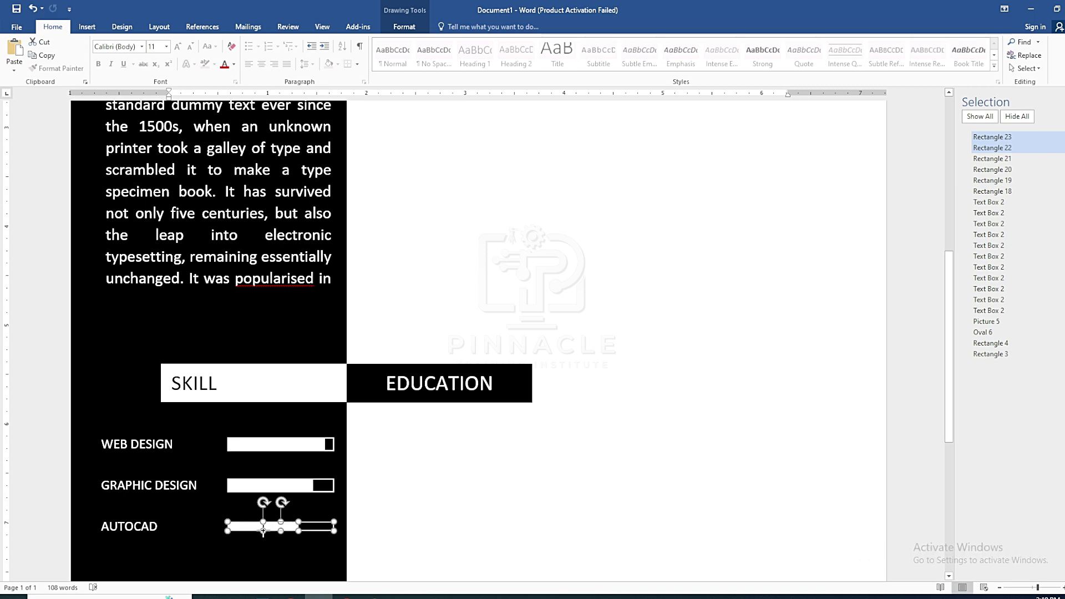
click(409, 506)
scroll(316, 417, down, 4)
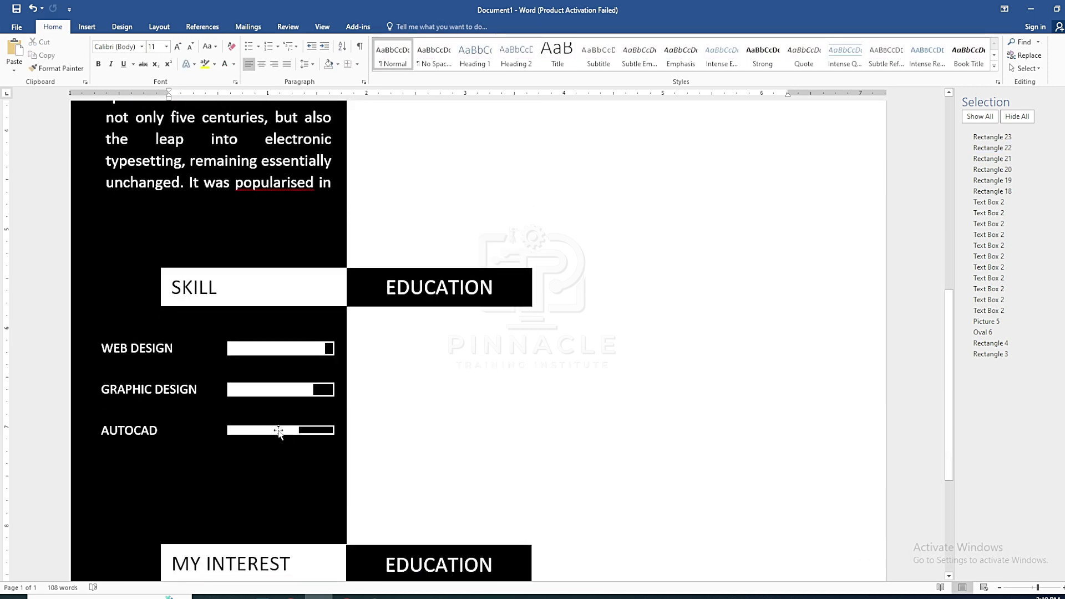
scroll(280, 431, up, 4)
scroll(644, 438, down, 3)
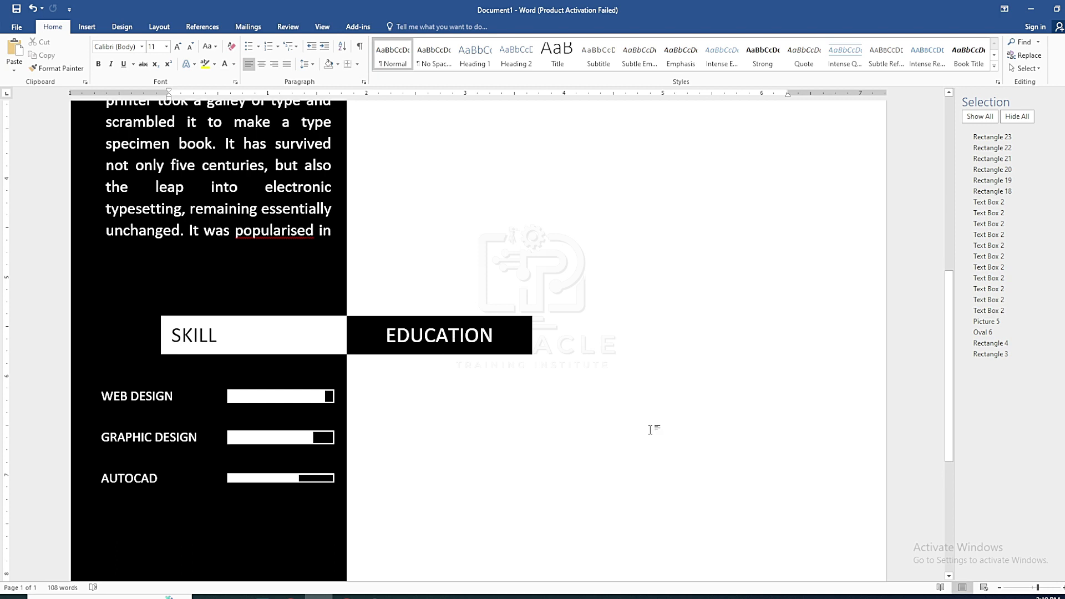
Make the GRAPHIC DESIGN and WEB DESIGN bars thinner by raising their bottom edges
click(993, 137)
ctrl+click(1012, 149)
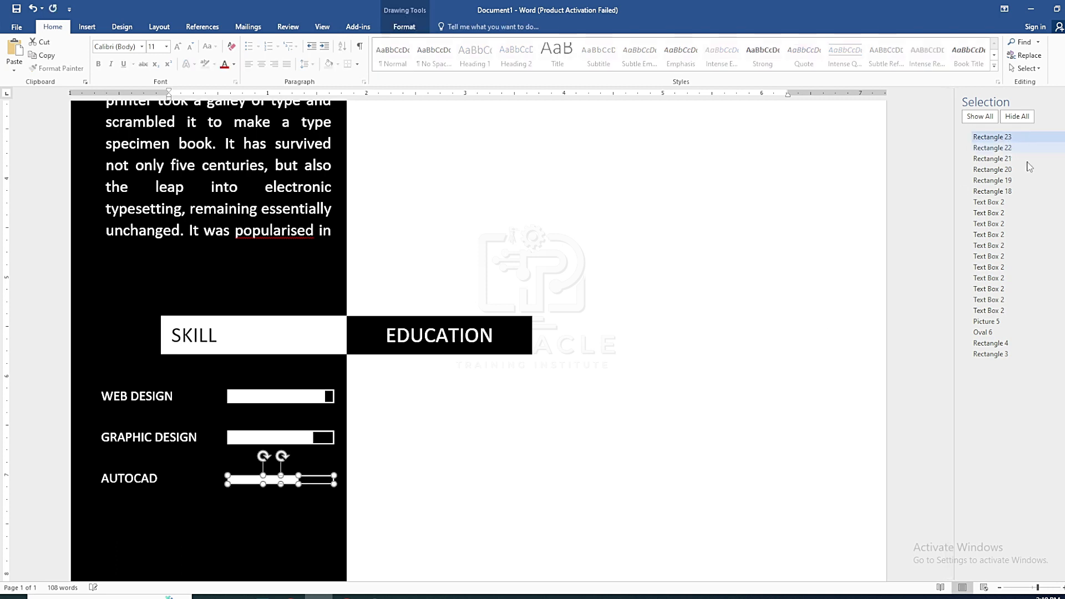
click(1032, 158)
ctrl+click(1031, 170)
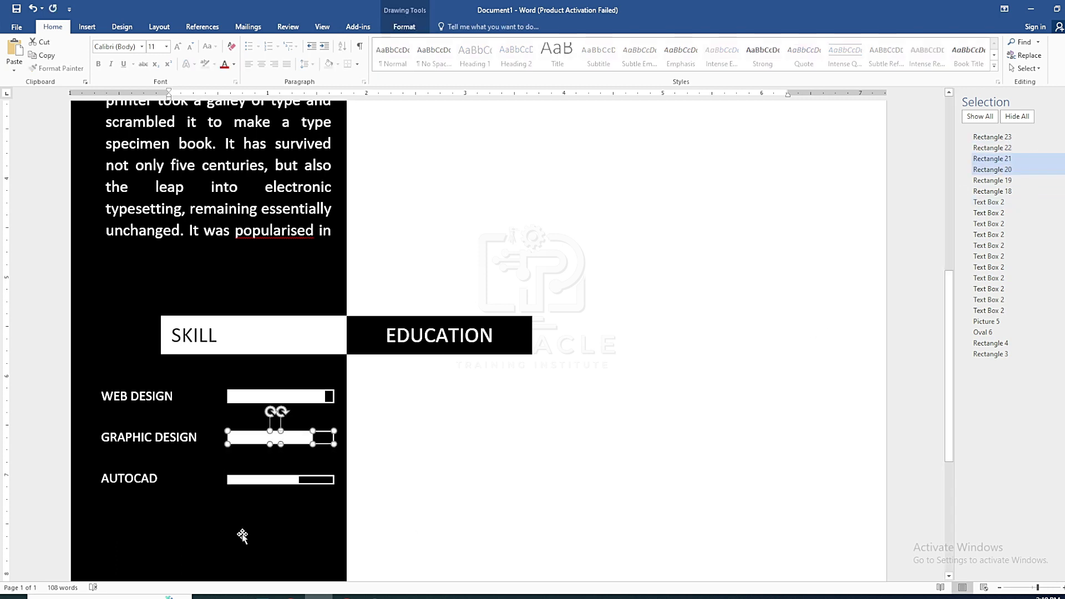
drag(269, 444, 269, 440)
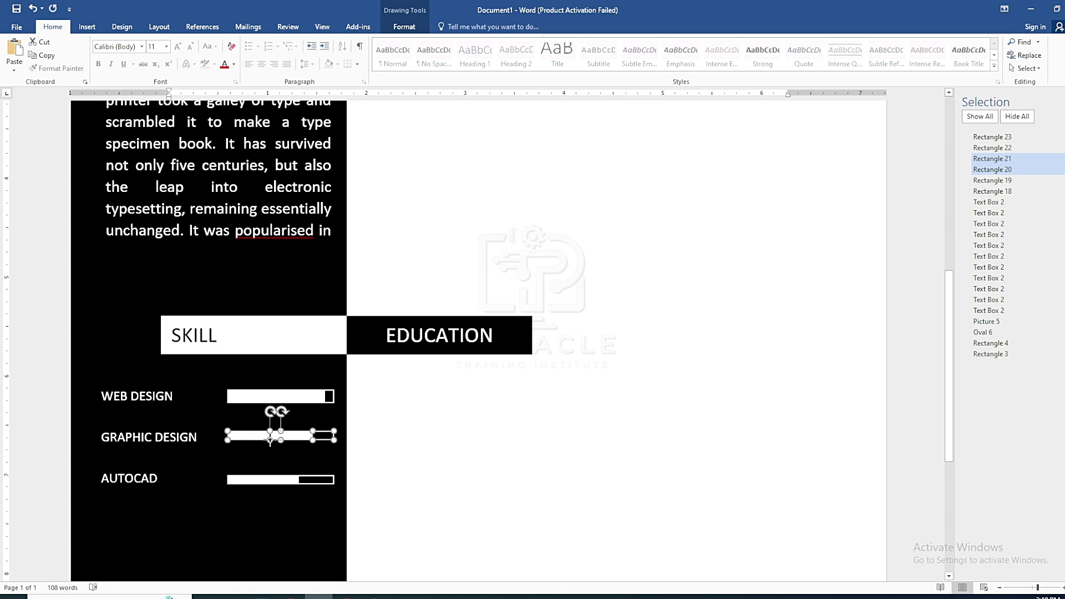
click(1001, 183)
ctrl+click(992, 190)
drag(277, 402, 276, 397)
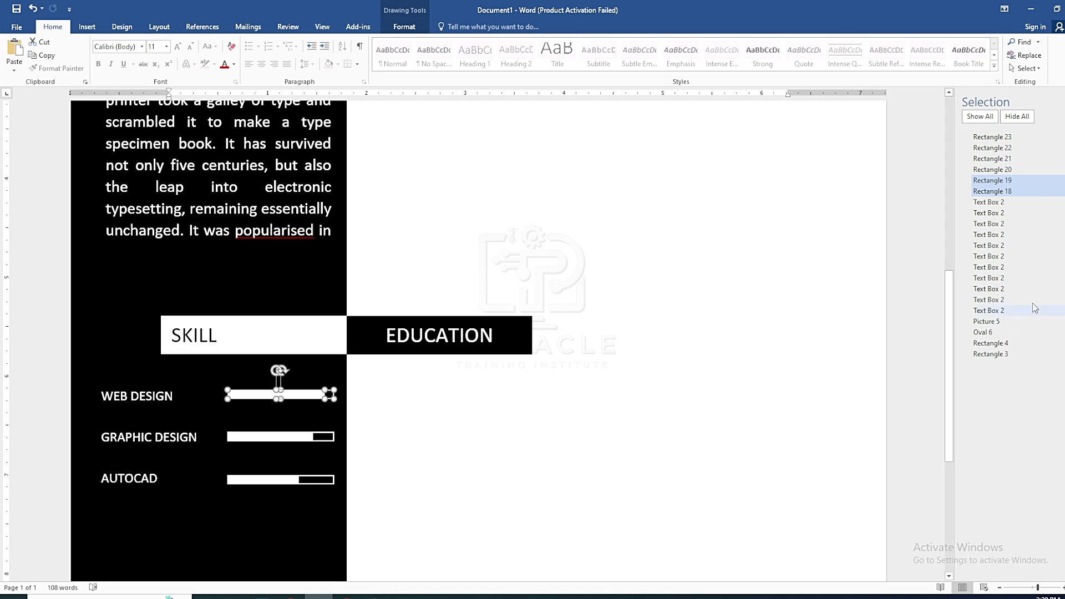
click(122, 400)
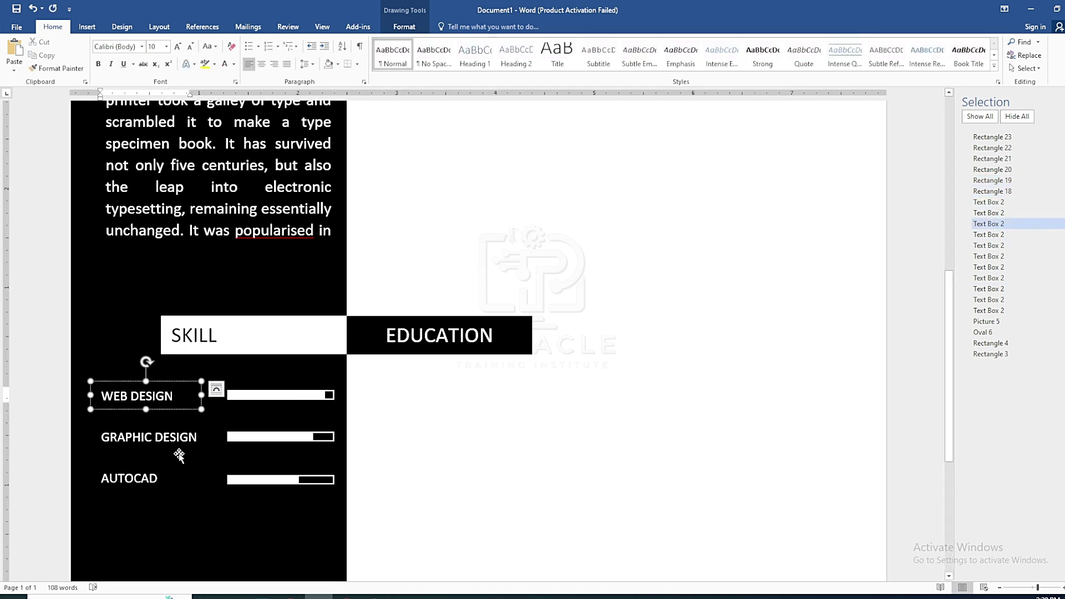
click(449, 460)
scroll(552, 424, down, 5)
scroll(542, 416, up, 3)
scroll(541, 414, down, 3)
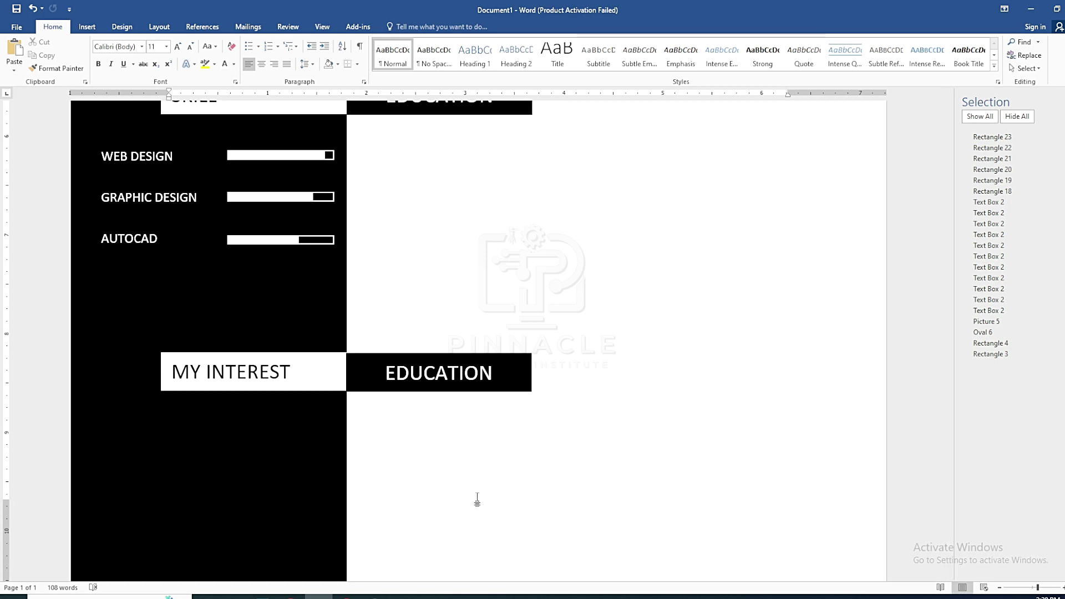
click(329, 236)
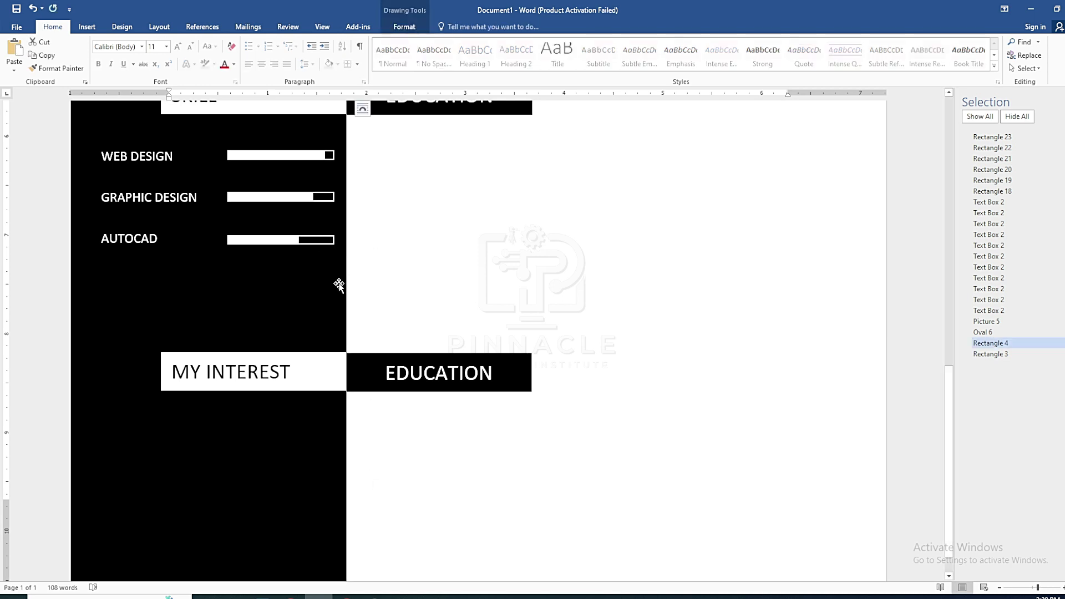
scroll(406, 287, up, 2)
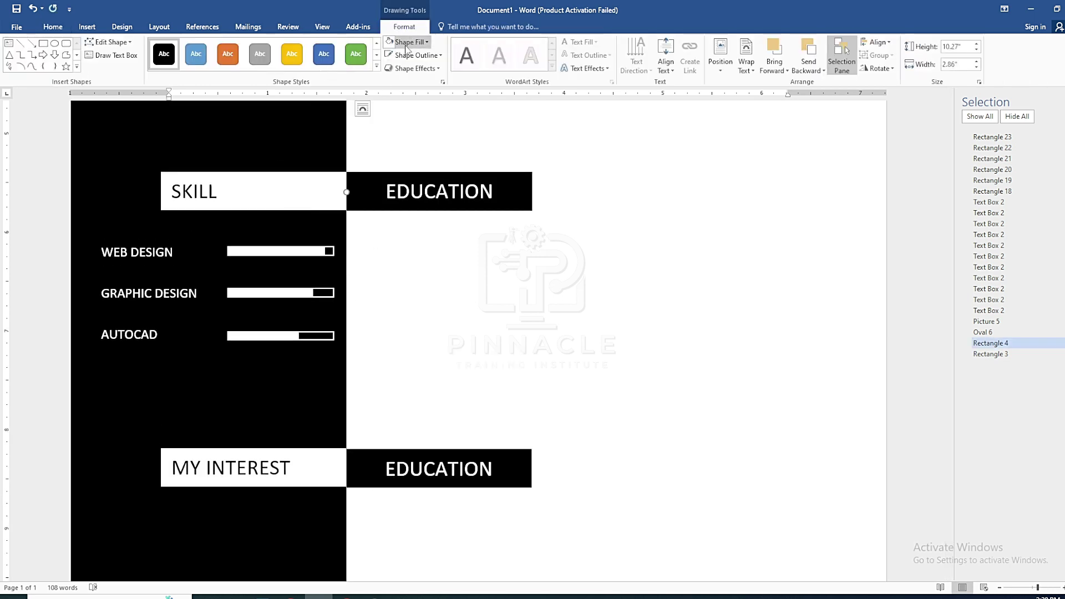
click(410, 42)
click(316, 333)
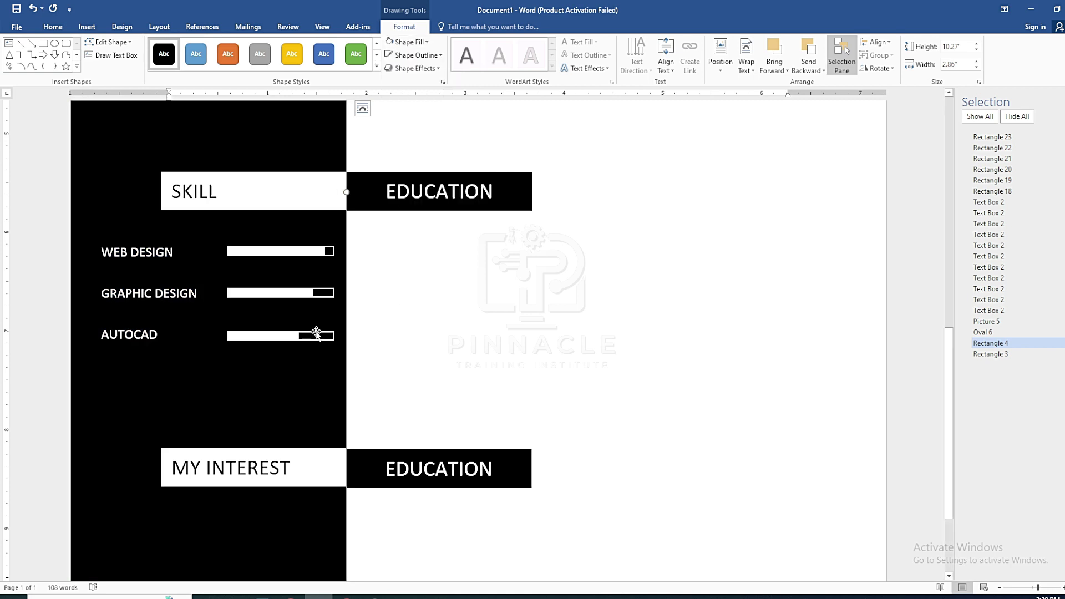
click(314, 340)
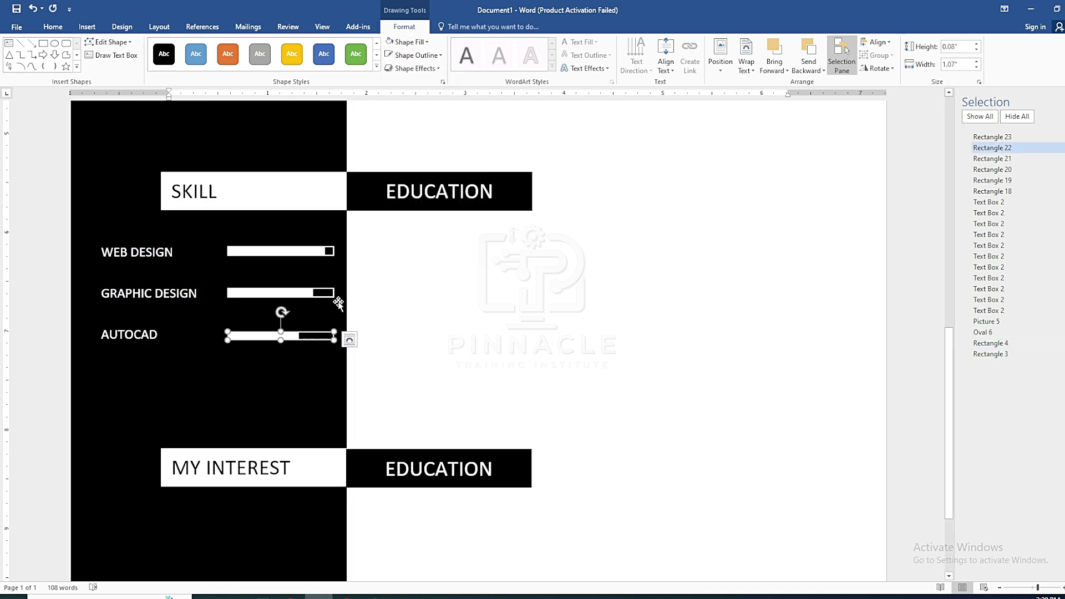
click(411, 42)
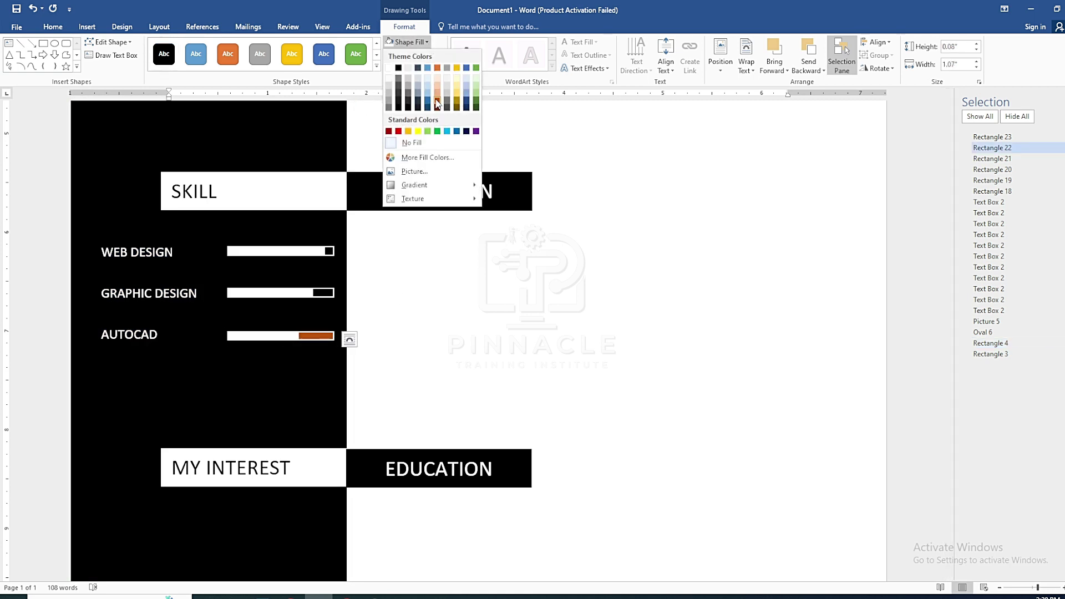
click(398, 346)
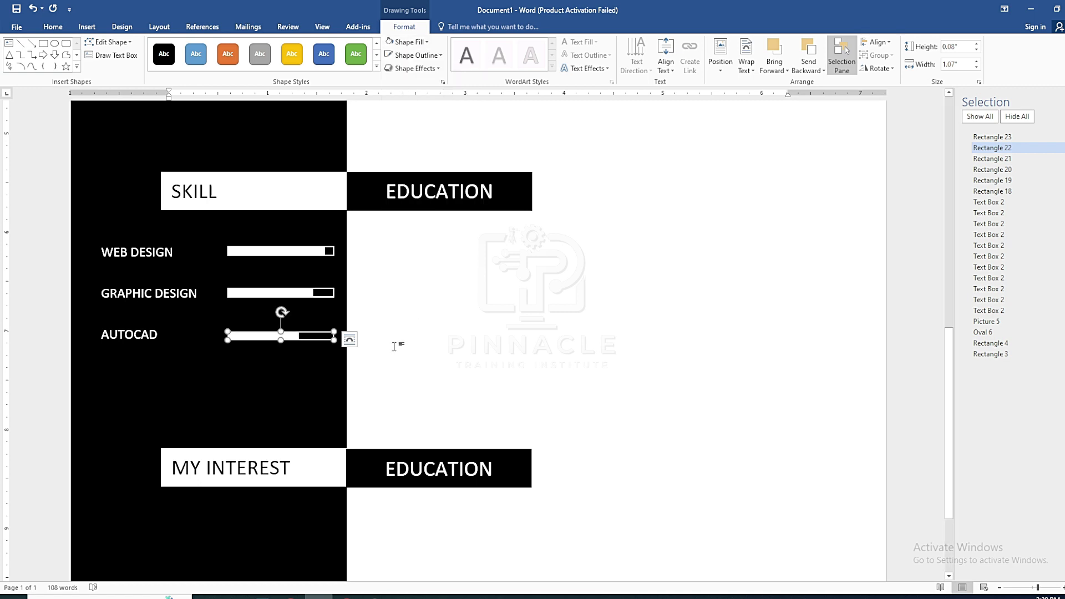
click(392, 347)
scroll(397, 340, down, 6)
Move the MY INTEREST and EDUCATION headings closer to the skill bars
scroll(403, 332, down, 5)
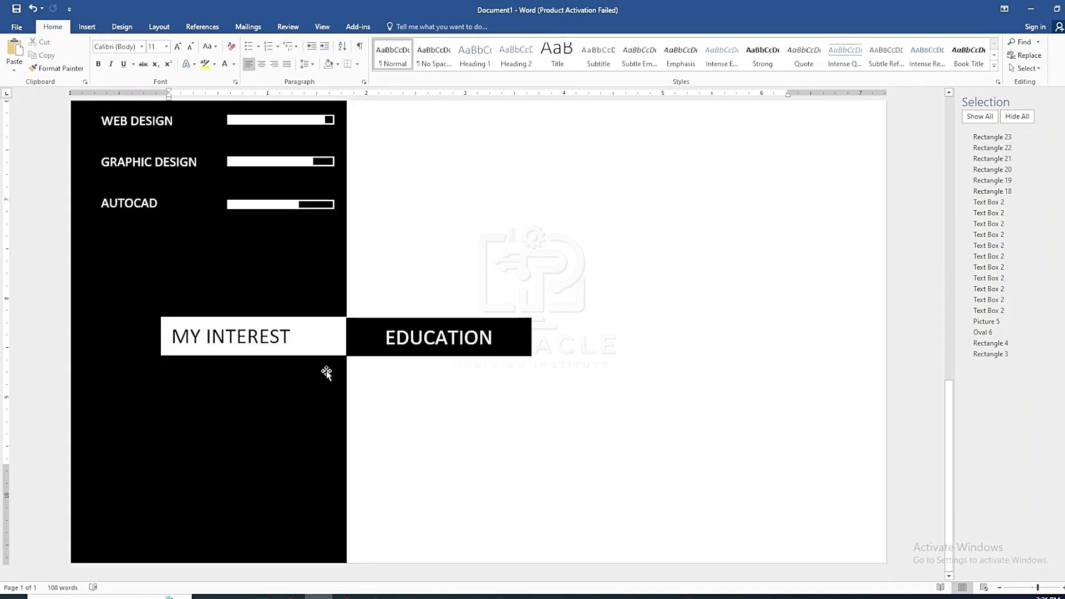
click(349, 339)
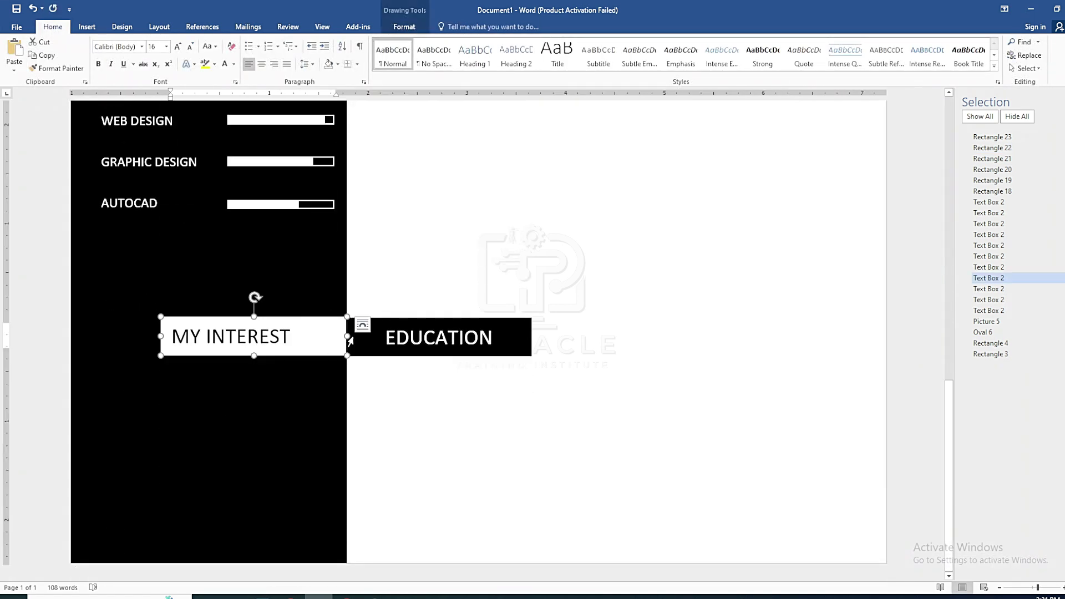
shift+click(426, 323)
scroll(443, 344, down, 1)
key(Down)
key(Down)
key(Down)
key(Down)
click(283, 343)
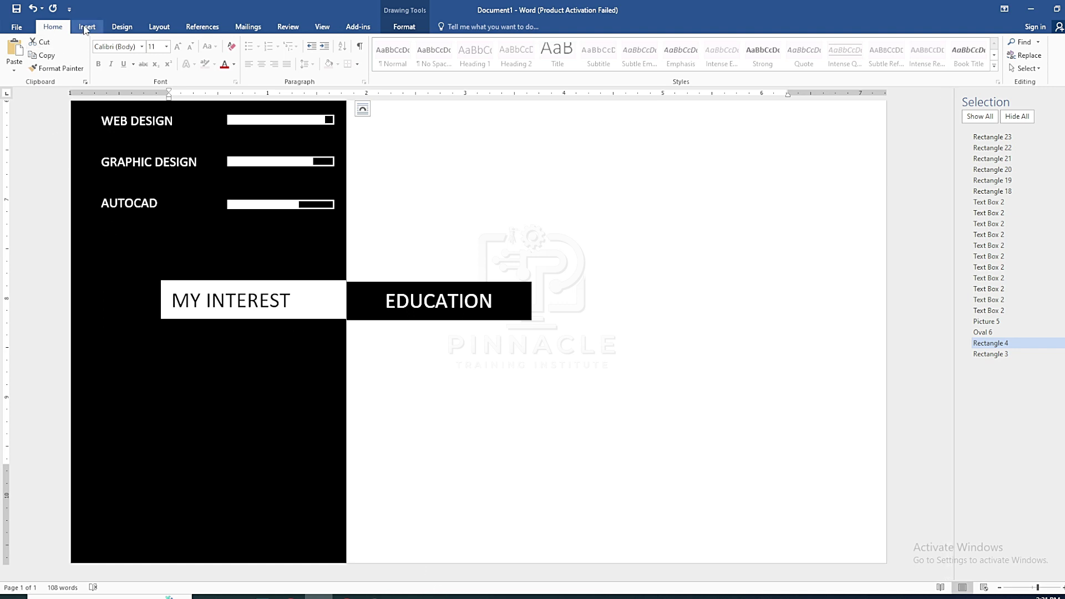
Copy the AUTOCAD label and stack three pasted copies beneath MY INTEREST
click(136, 207)
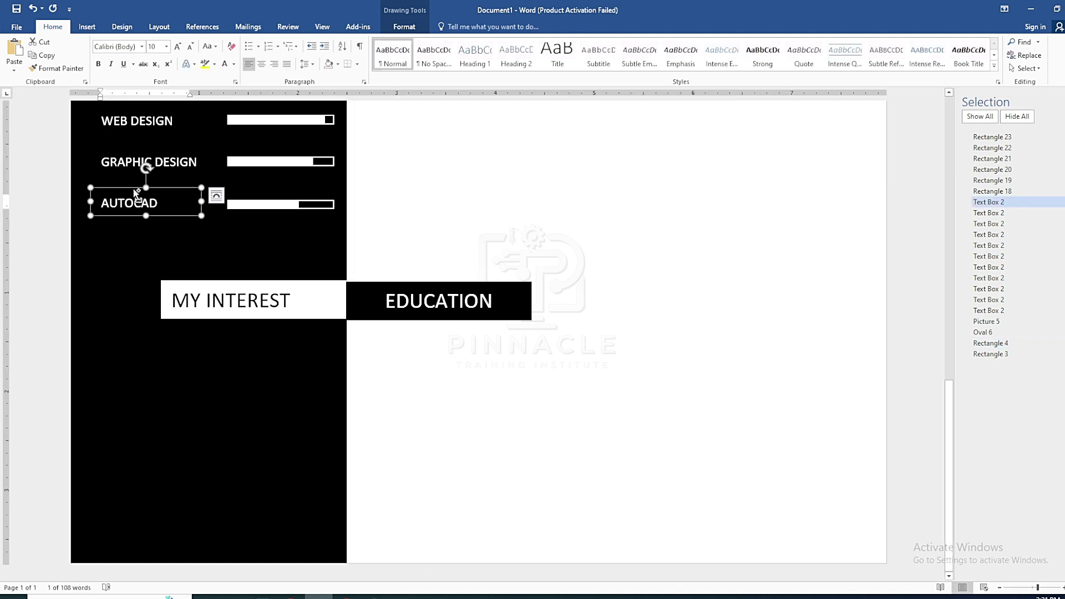
key(ctrl+c)
key(ctrl+v)
drag(174, 201, 166, 341)
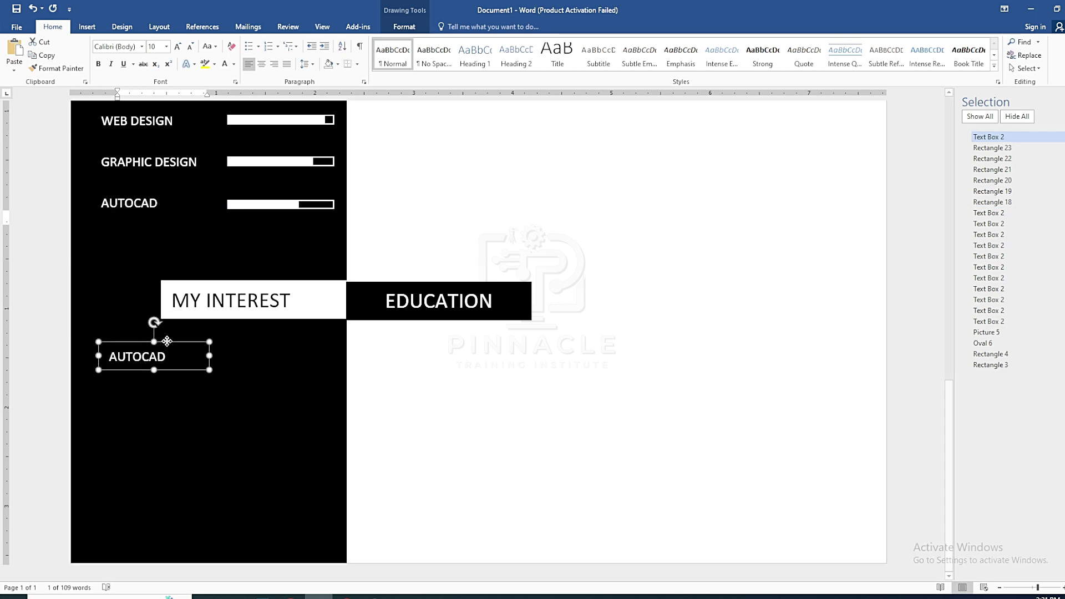
key(ctrl+v)
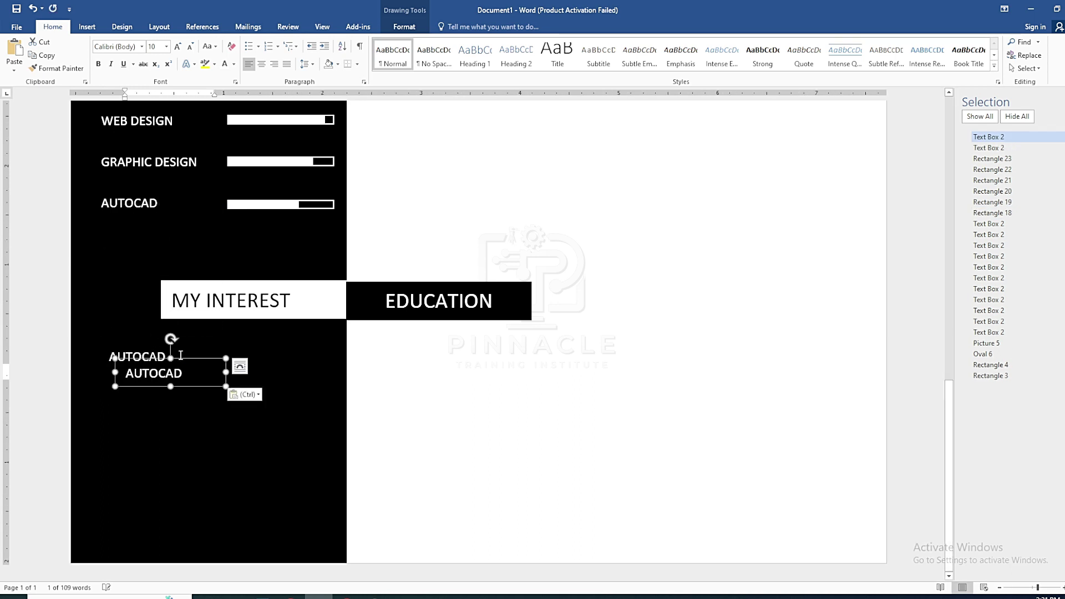
key(Down)
key(Down)
key(Down)
key(Down)
key(Left)
key(Left)
key(Left)
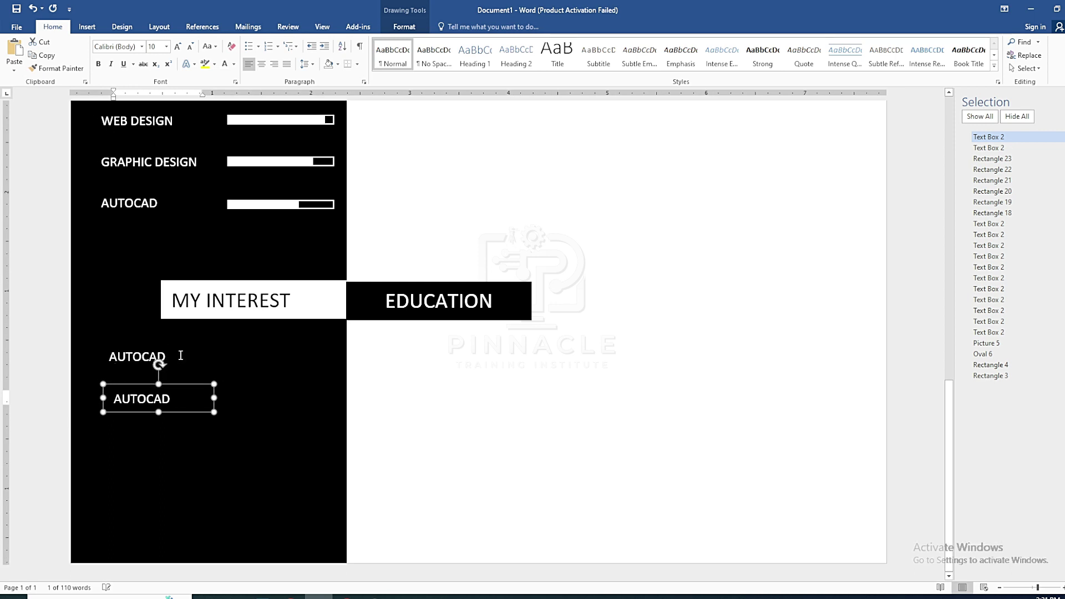
key(ctrl+v)
key(Down)
key(Down)
key(Down)
key(Down)
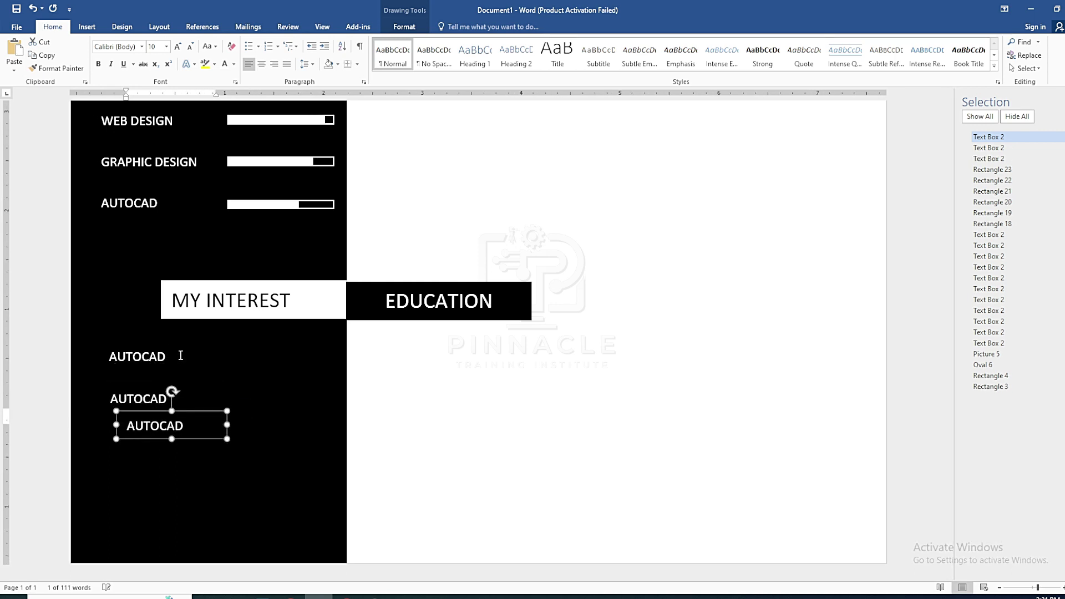
key(Left)
key(Left)
key(Up)
key(Up)
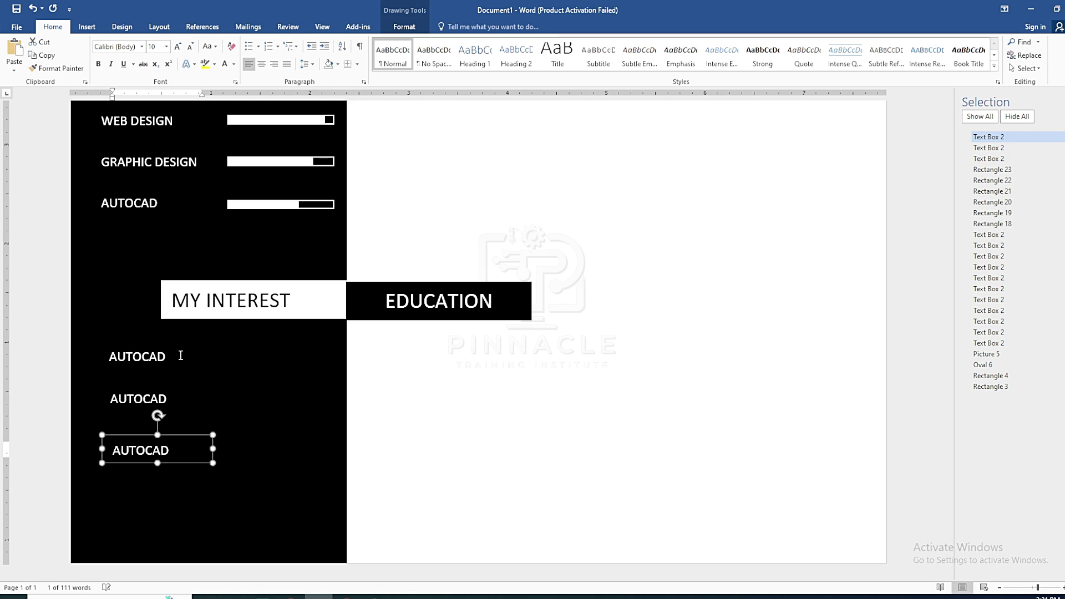
ctrl+click(1020, 161)
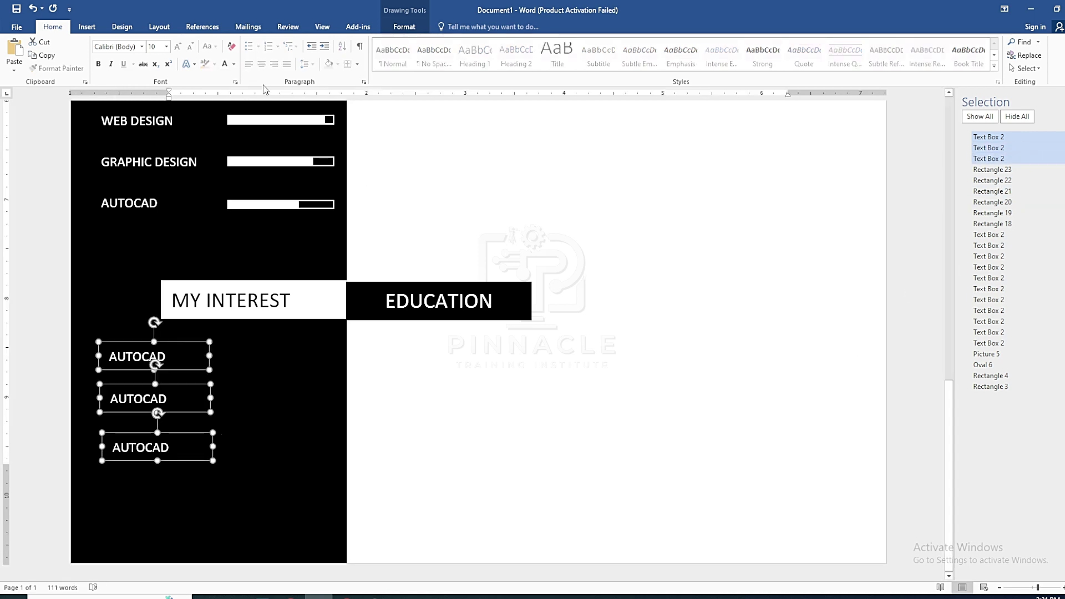
Align the three label boxes and rename the top label to WEB DESIGN
click(404, 26)
click(876, 42)
click(881, 84)
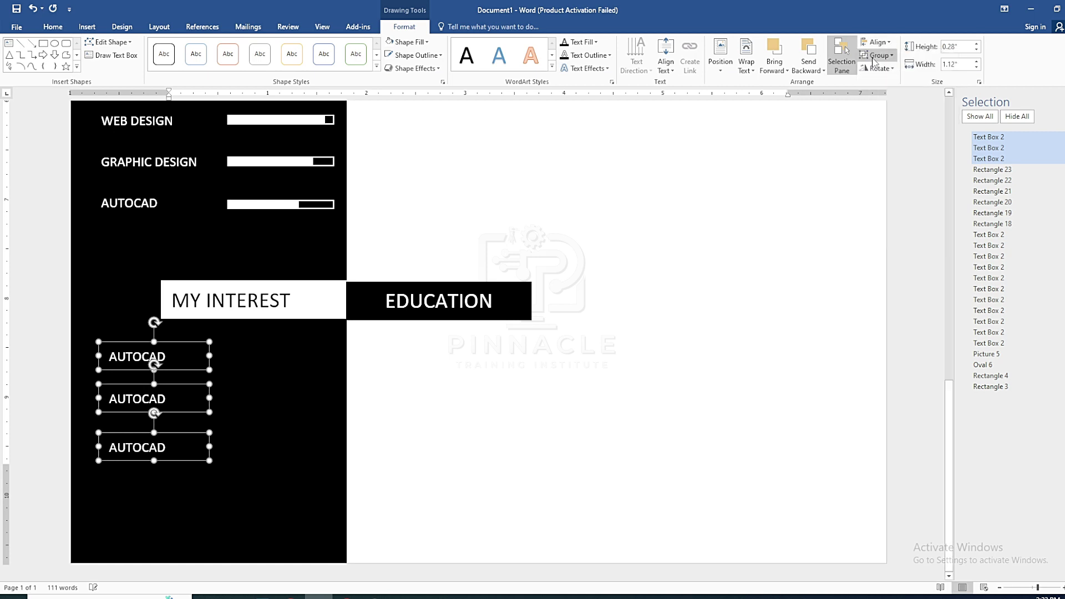
click(174, 358)
double_click(174, 358)
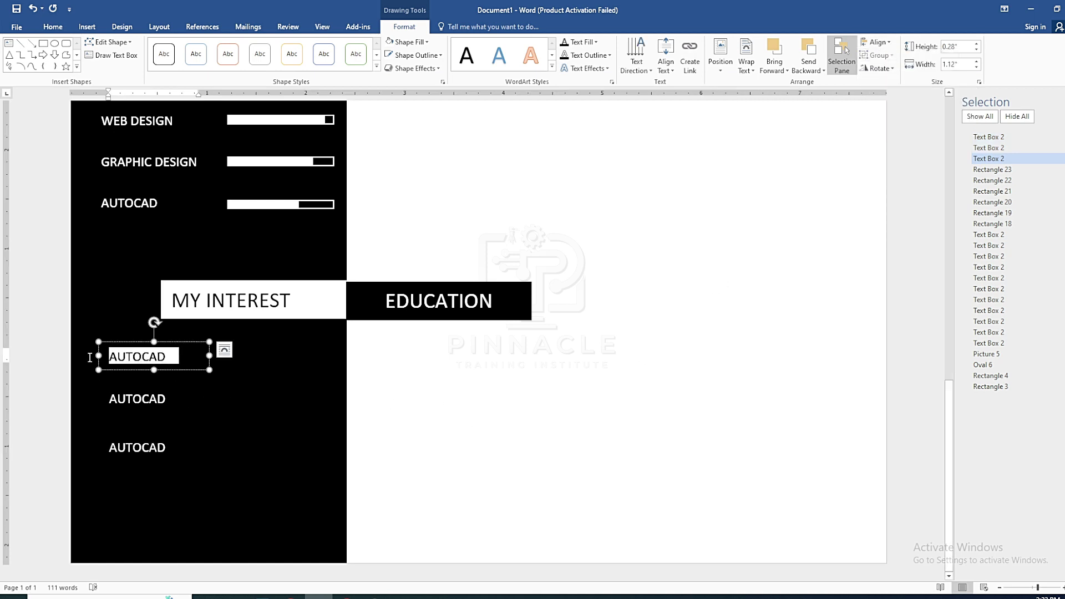
text(wEB)
key(BackSpace)
key(BackSpace)
key(BackSpace)
text(G)
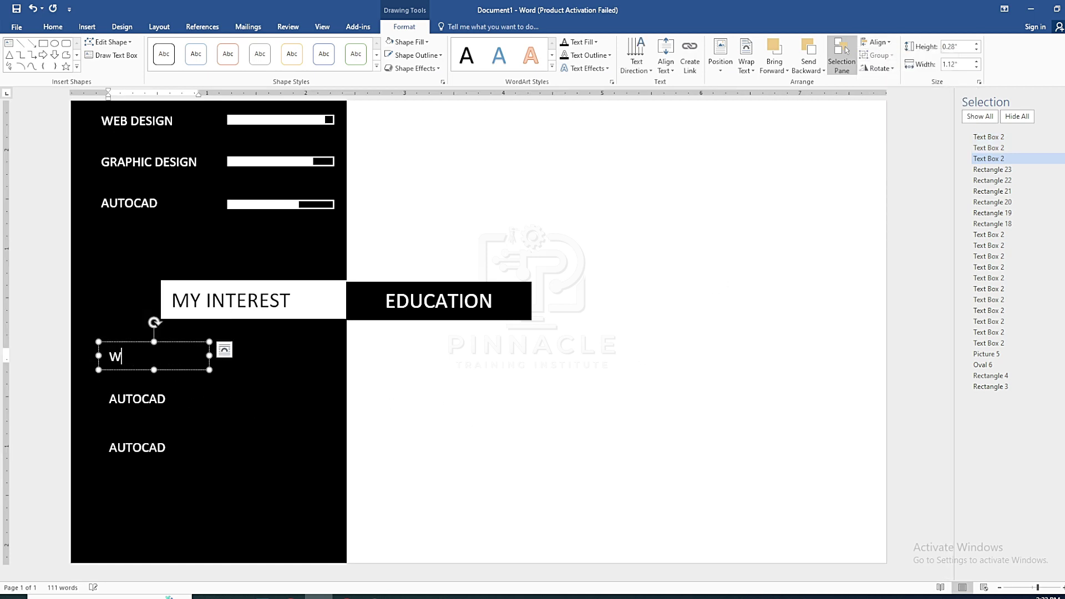
text(GN)
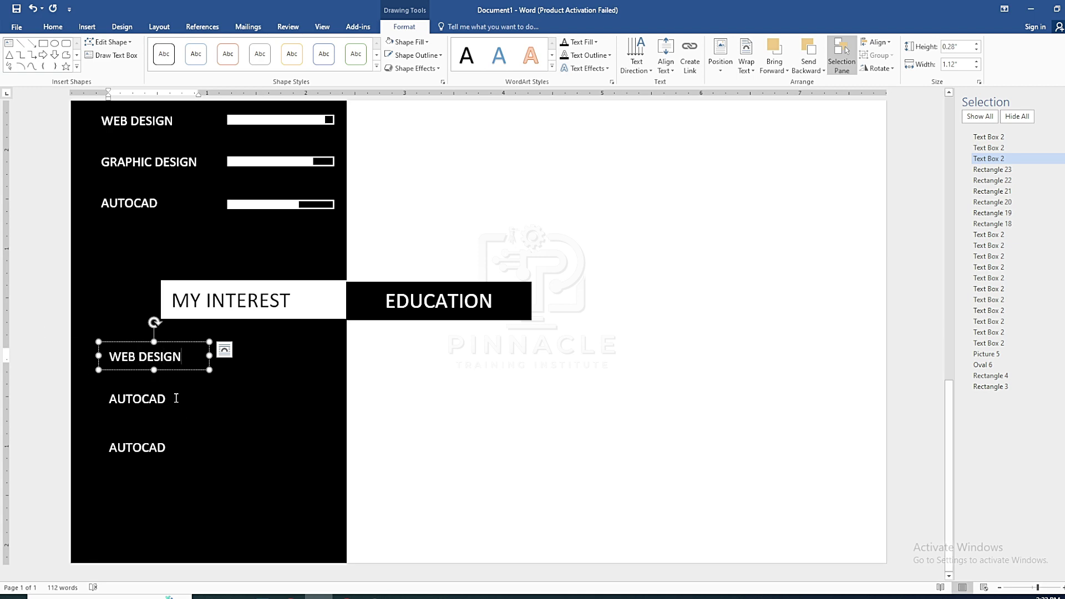
Rename the second label GRAPHIC DESIGN, widening it to fit, and the third PLAY GAME
drag(186, 407, 103, 406)
text(GRAPHIC DES)
key(BackSpace)
key(BackSpace)
key(BackSpace)
key(BackSpace)
drag(208, 397, 220, 397)
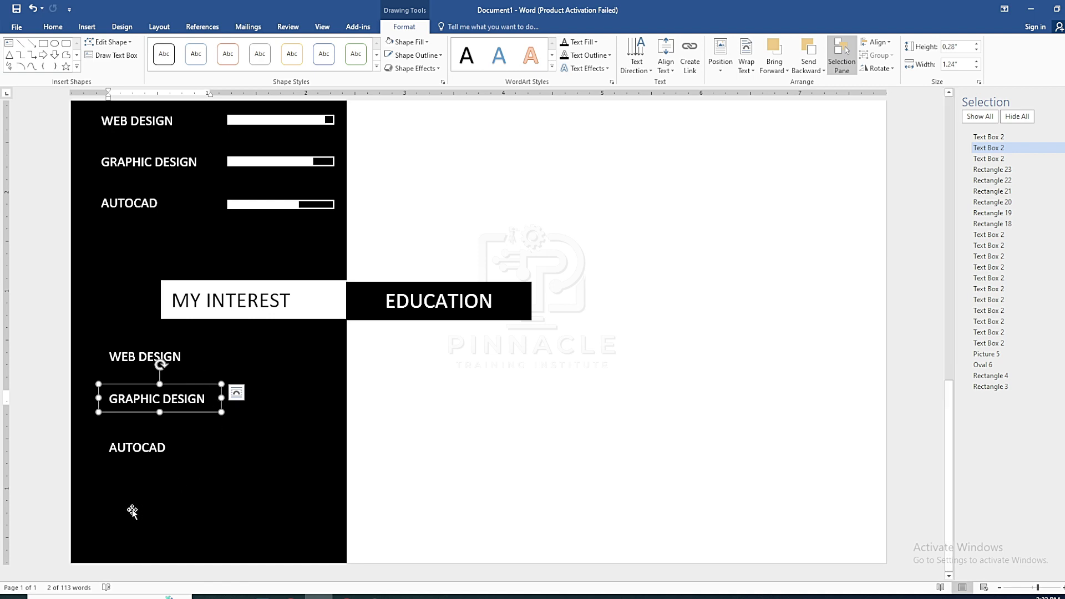
double_click(176, 448)
text(PLAY GAME)
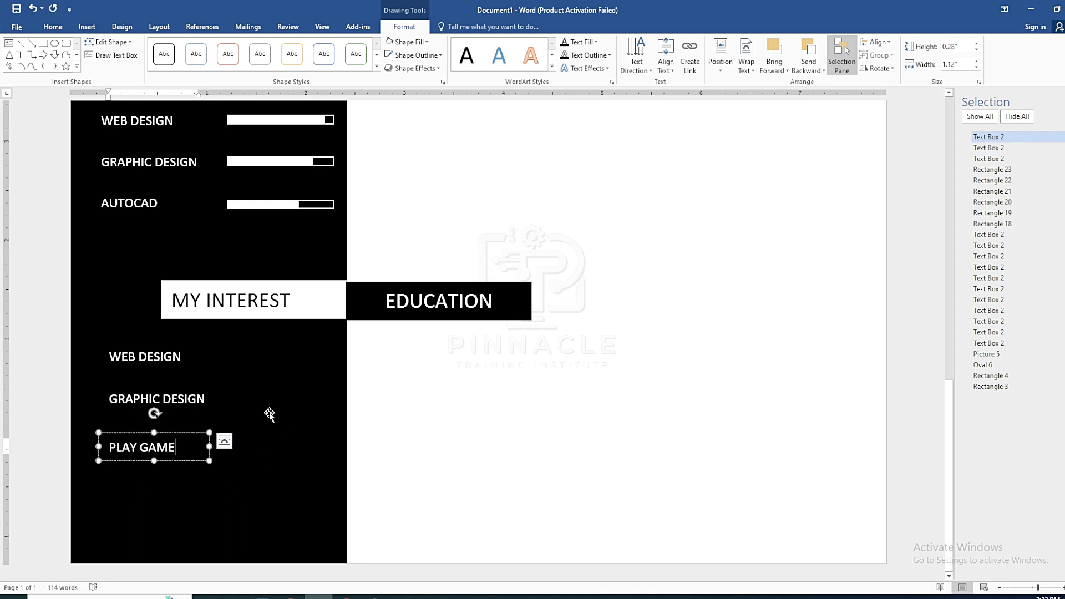
click(289, 410)
Distribute the three interest labels evenly and select the EDUCATION heading
click(170, 442)
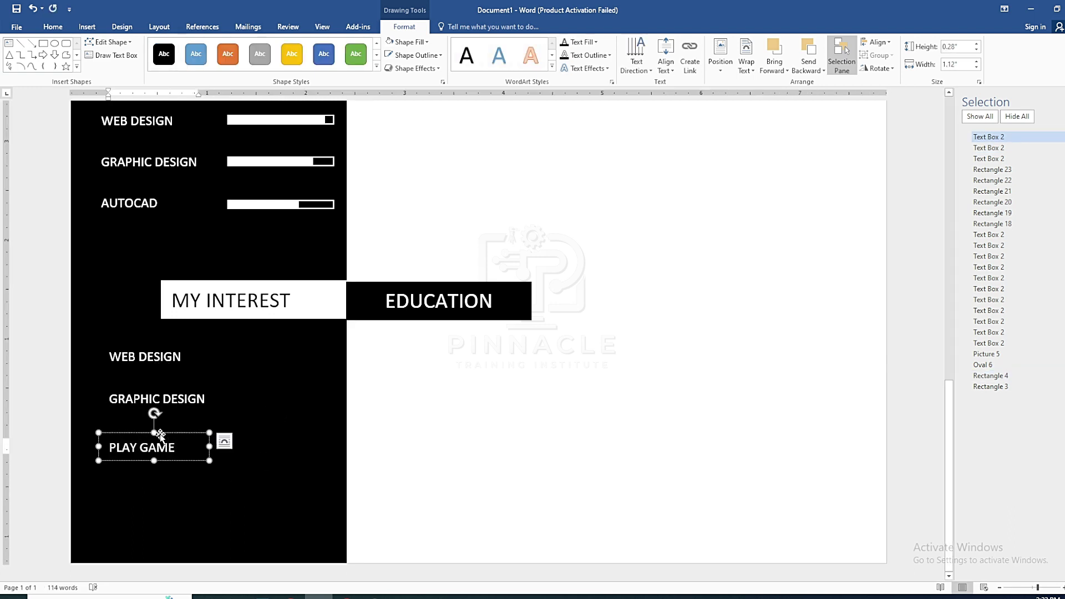
shift+click(988, 158)
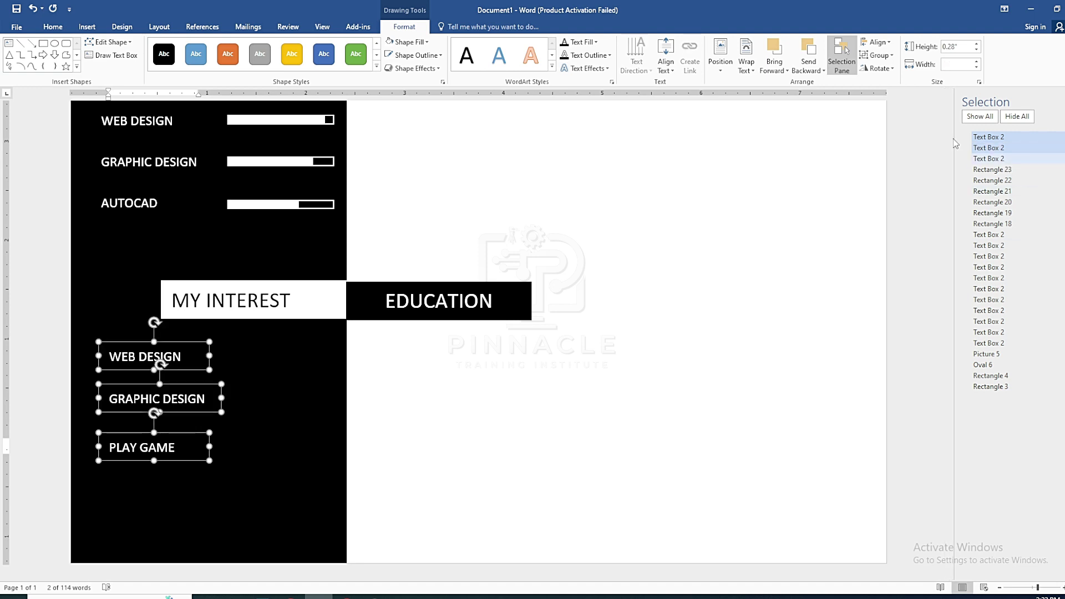
click(876, 42)
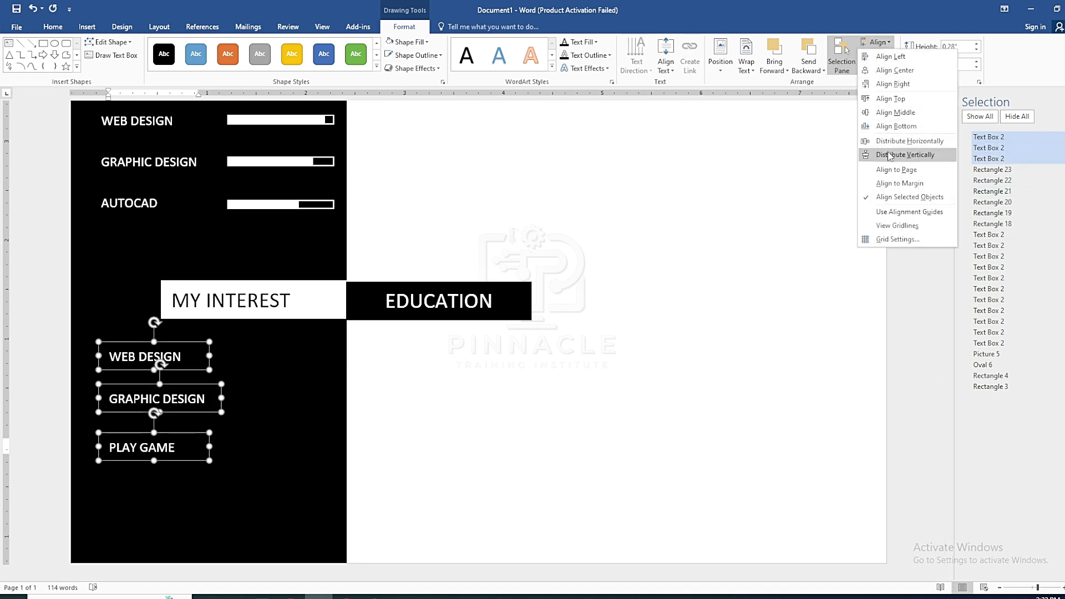
click(880, 156)
click(513, 408)
scroll(444, 405, down, 6)
scroll(420, 403, down, 5)
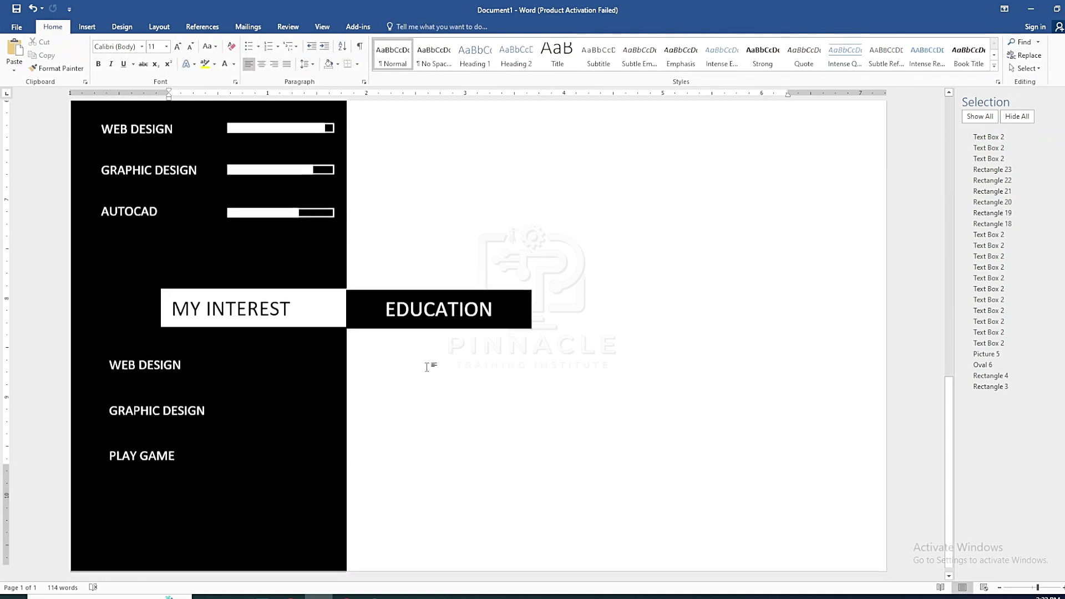
scroll(502, 380, up, 10)
click(492, 272)
click(87, 27)
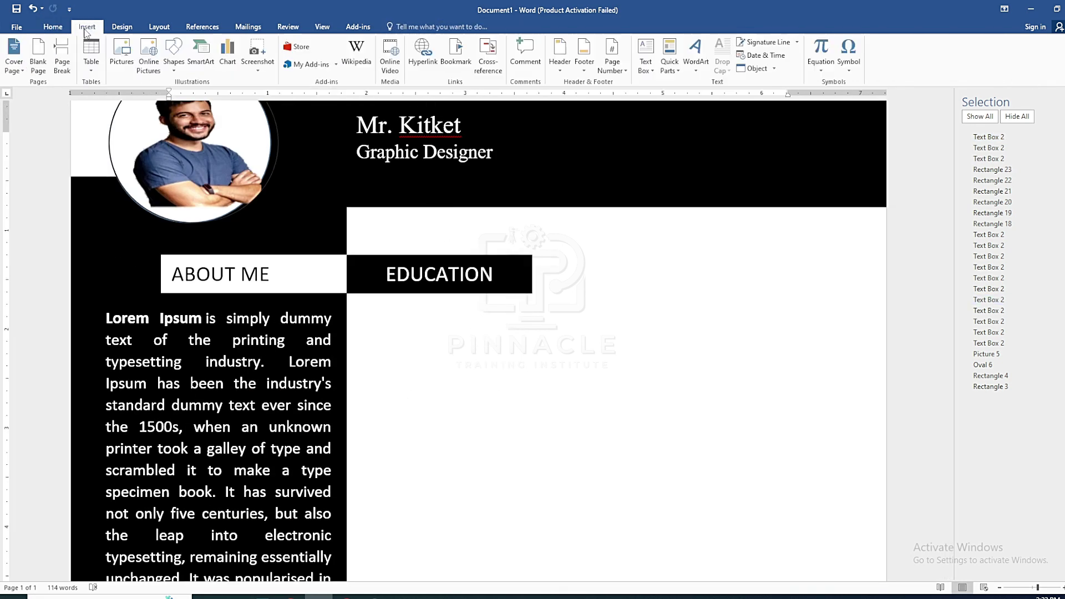
Insert a simple text box below EDUCATION reading SECONDARY SCHOOL CERTIFICATE, widened to 5.05 inches
click(645, 56)
click(675, 140)
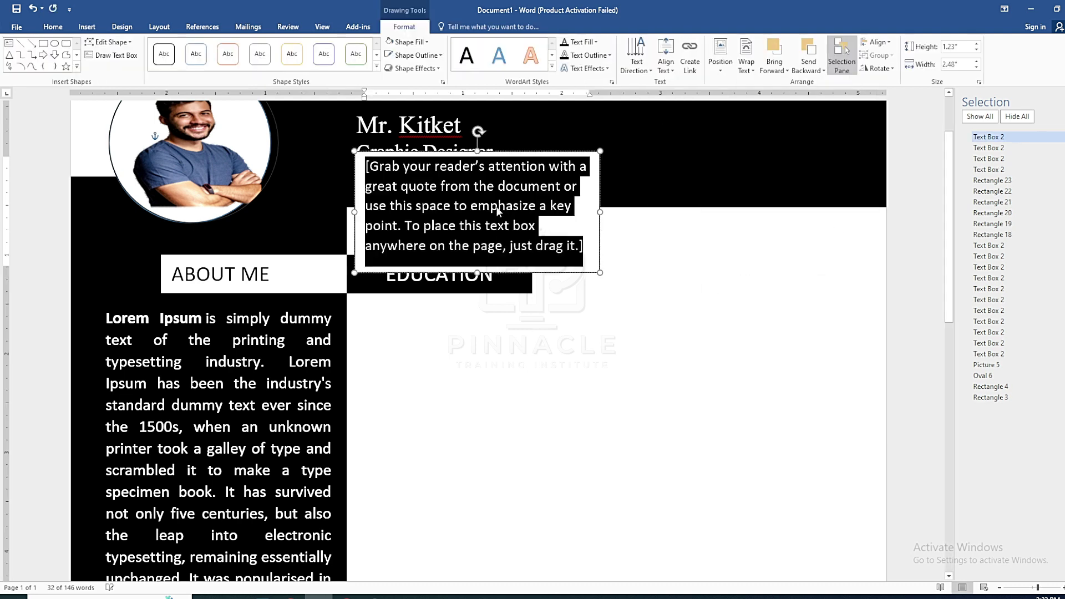
drag(504, 154, 503, 302)
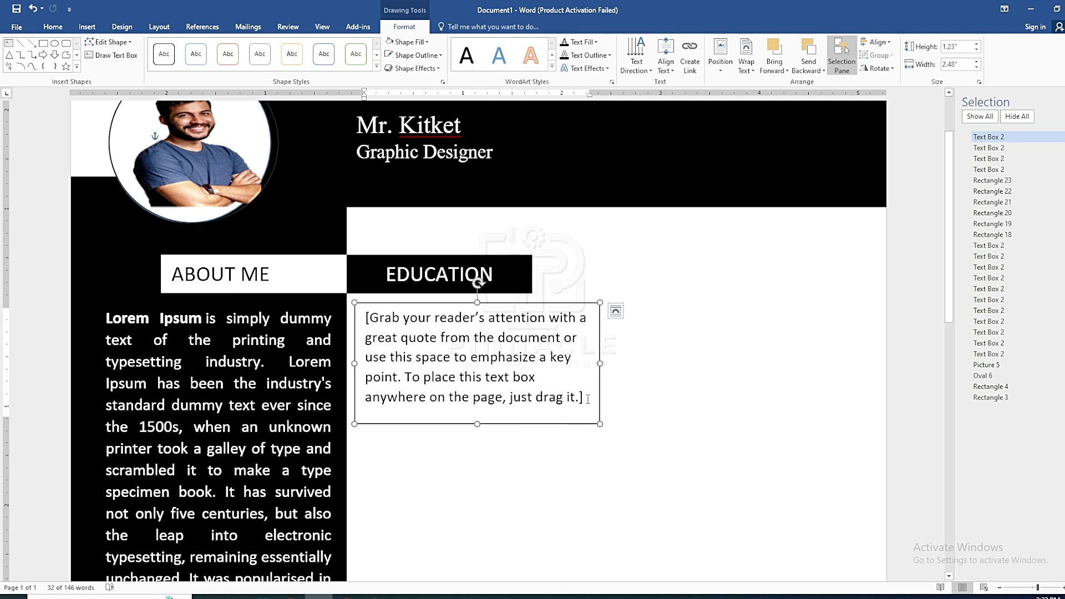
drag(588, 398, 379, 322)
text(ssc)
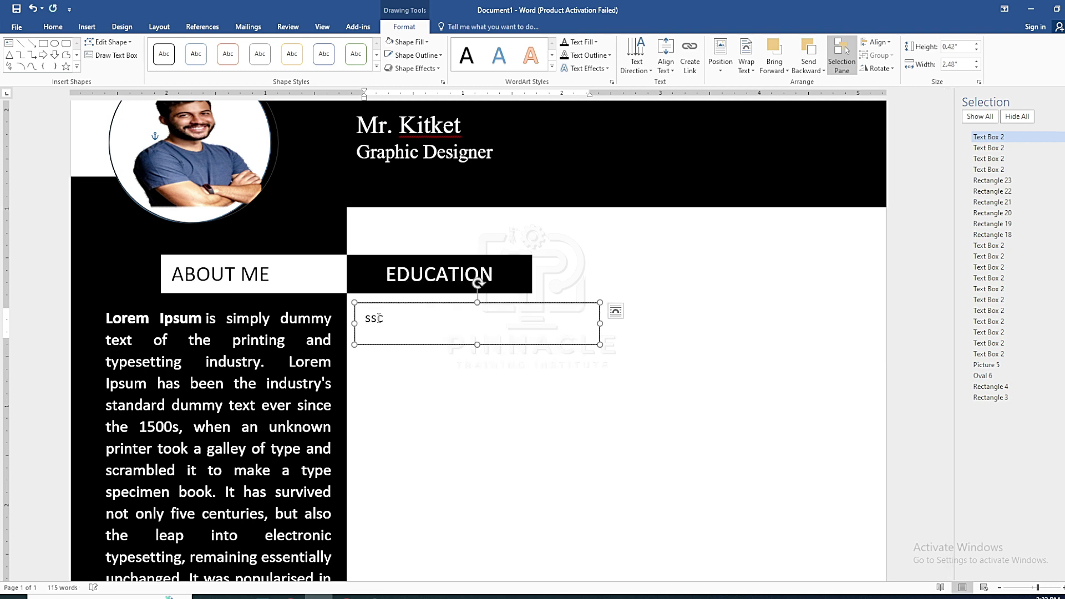
key(BackSpace)
key(BackSpace)
text(SECONDARY SCHOOL CERTIFICATE)
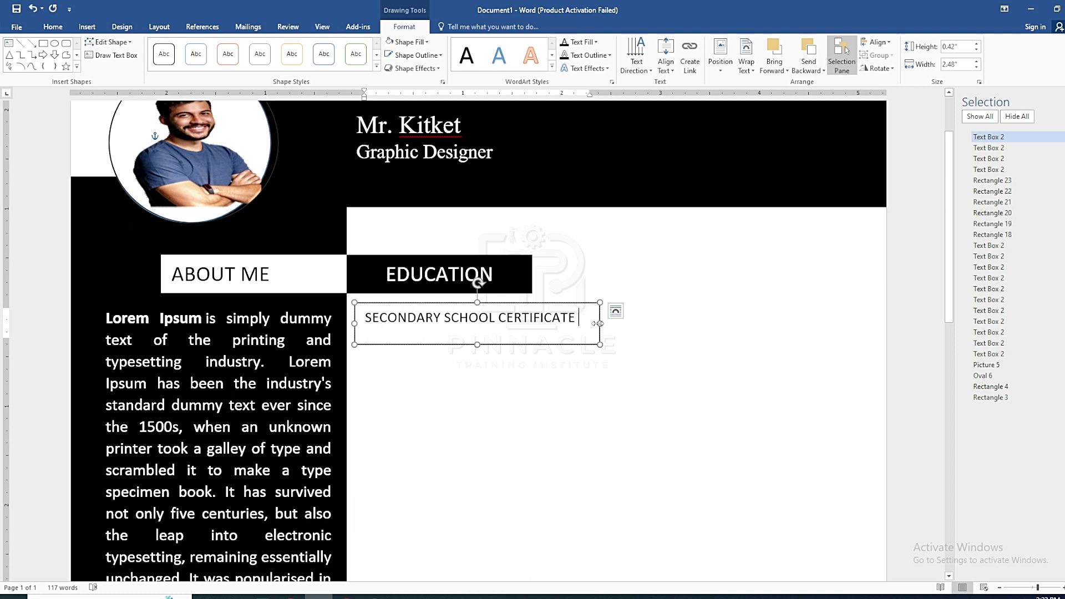
drag(600, 324, 853, 324)
Add SESSION 2000-2002 on the certificate line and start a new line
click(711, 318)
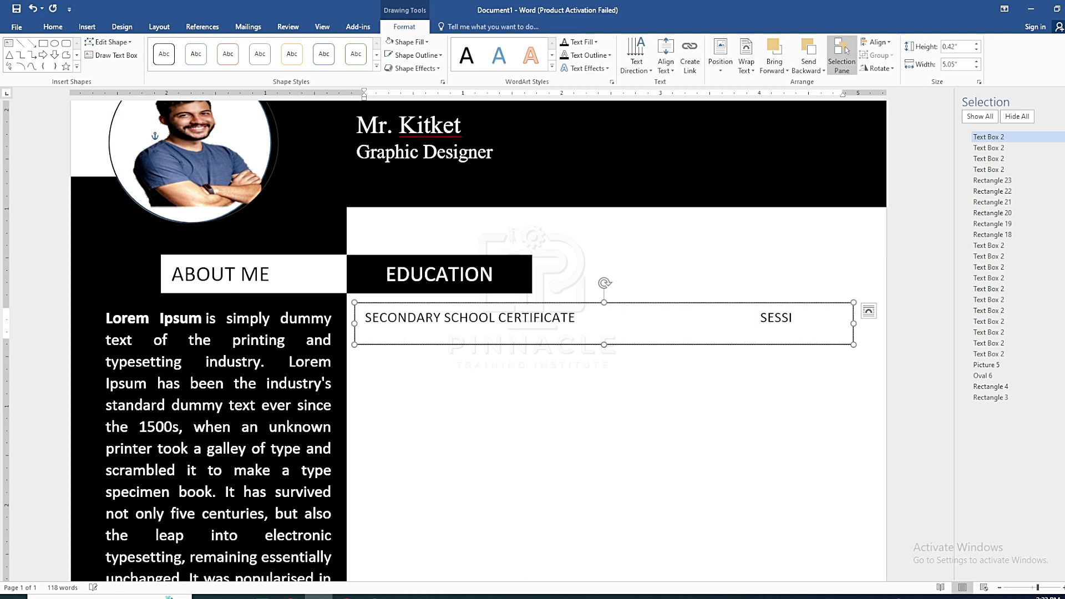
text(SESSION 2000)
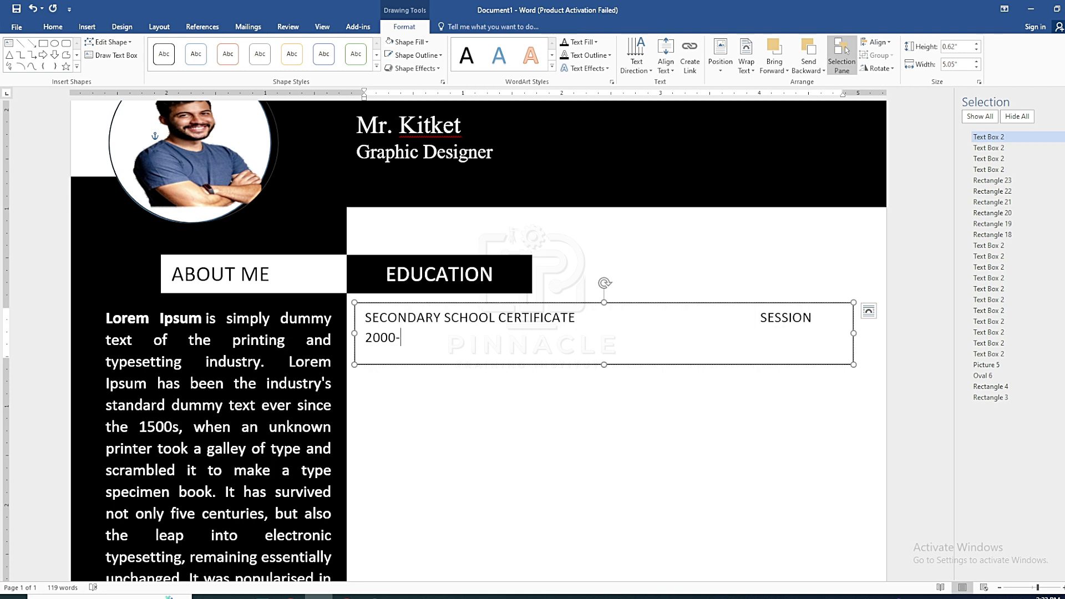
text(-2002)
key(BackSpace)
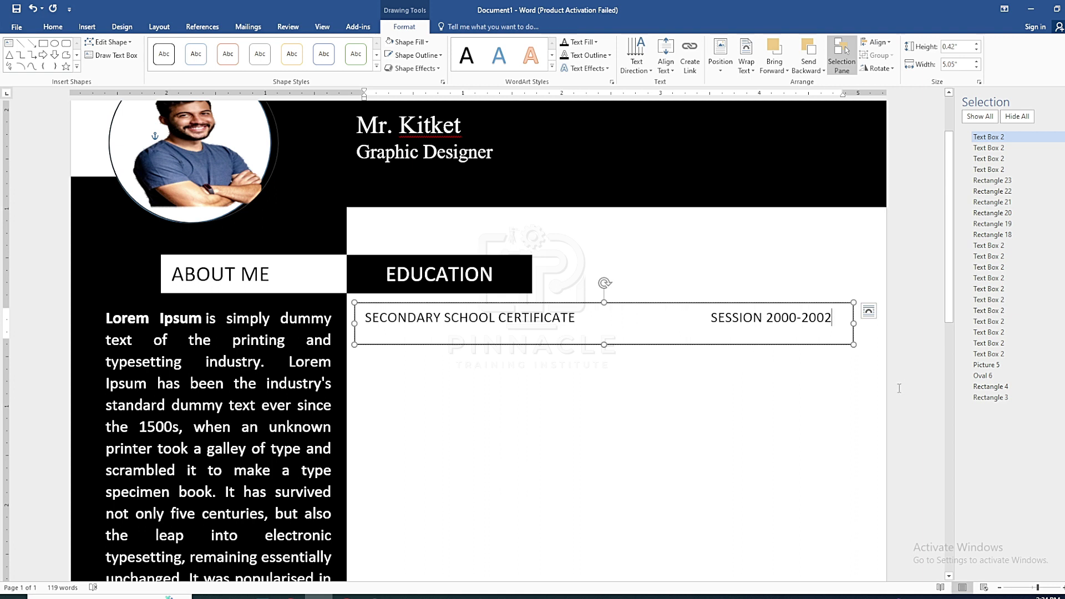
key(Return)
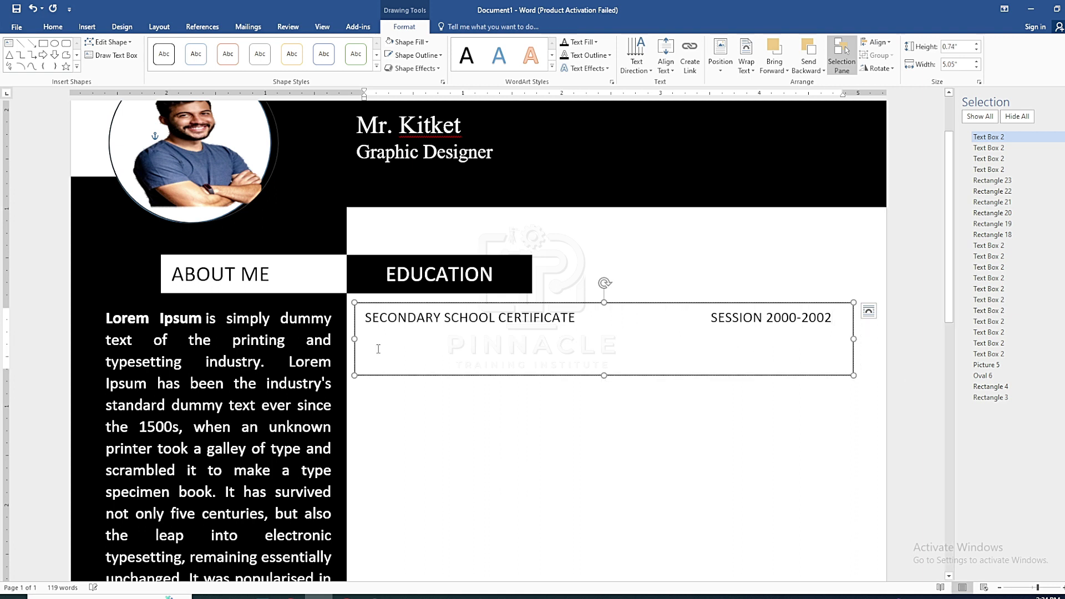
Copy the Lorem Ipsum sentences through '1500s' from the browser
key(alt+Tab)
drag(286, 328, 386, 352)
key(ctrl+c)
key(alt+Tab)
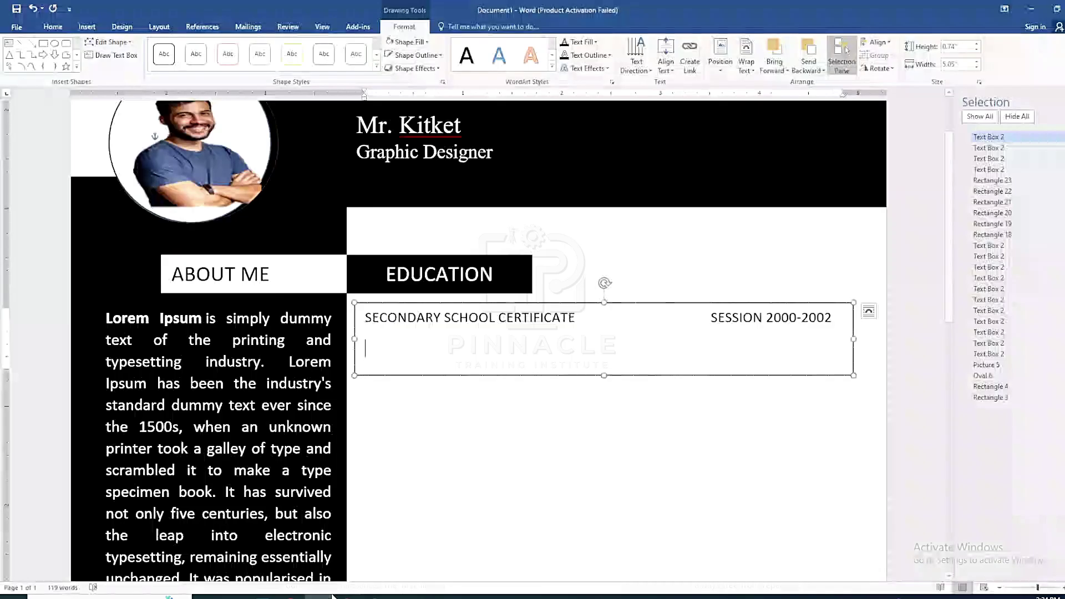
Paste the Lorem Ipsum description into the text box and set it to 10 pt
right_click(370, 343)
click(388, 395)
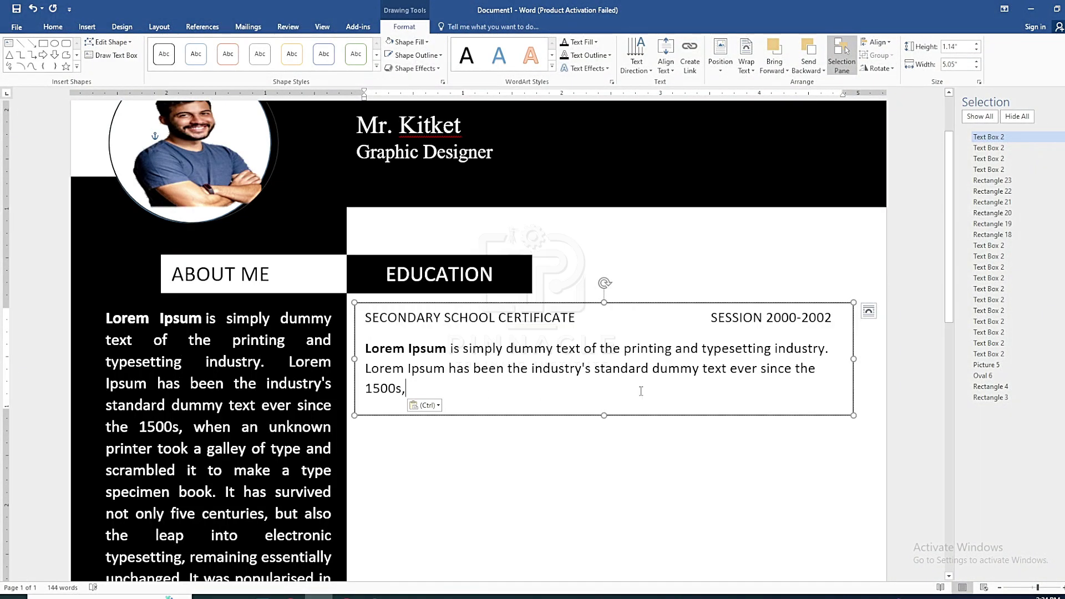
triple_click(409, 375)
click(52, 27)
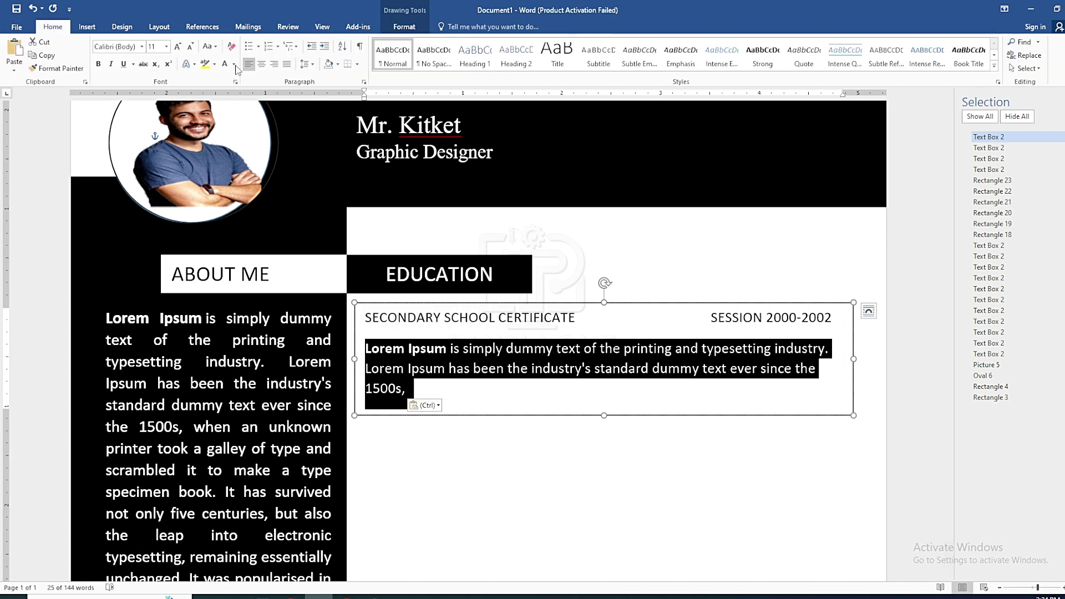
click(189, 46)
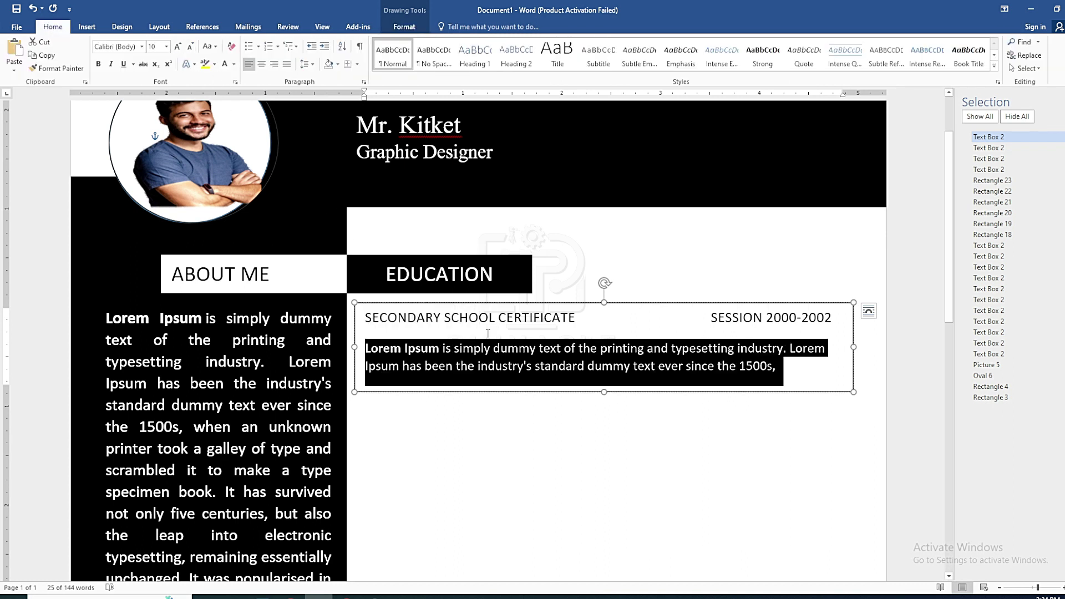
click(538, 367)
Enlarge and bold the certificate title and enlarge the SESSION 2000-2002 dates
drag(365, 318, 577, 318)
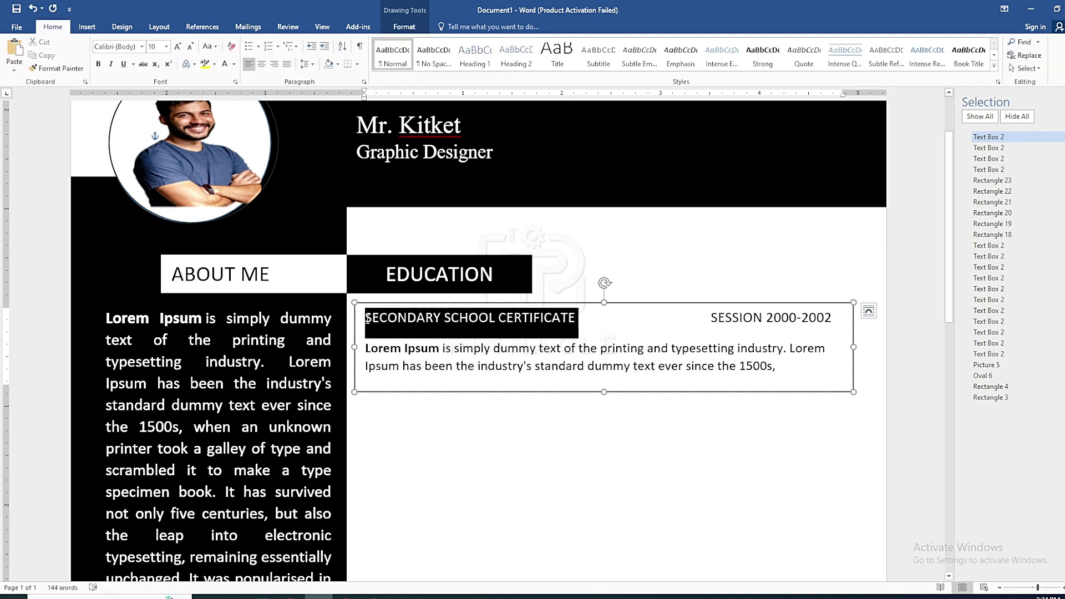
click(177, 46)
click(760, 321)
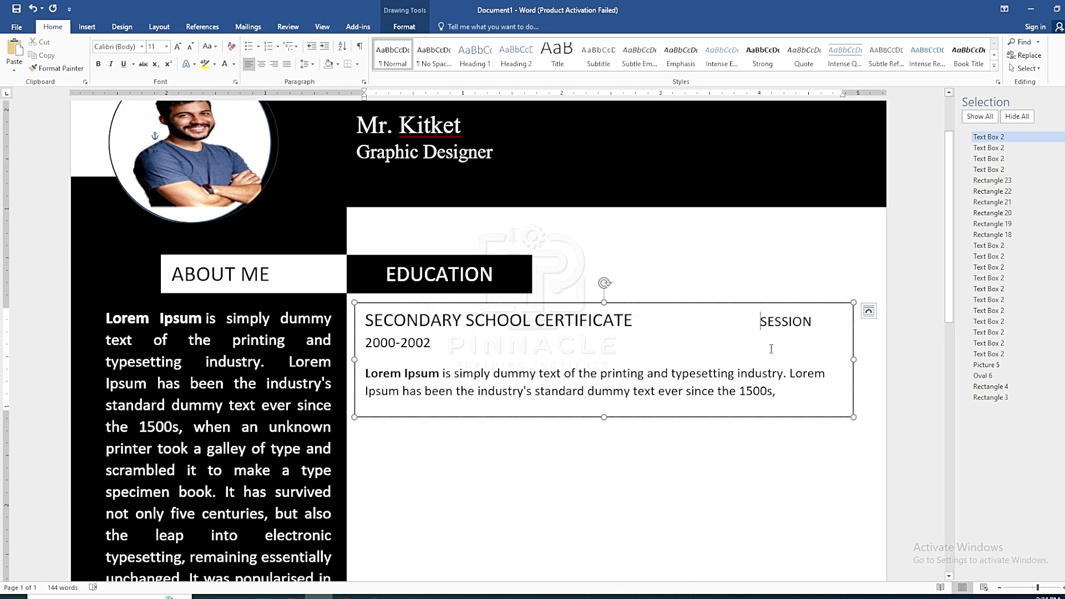
key(BackSpace)
key(BackSpace)
key(BackSpace)
key(BackSpace)
drag(635, 321, 360, 314)
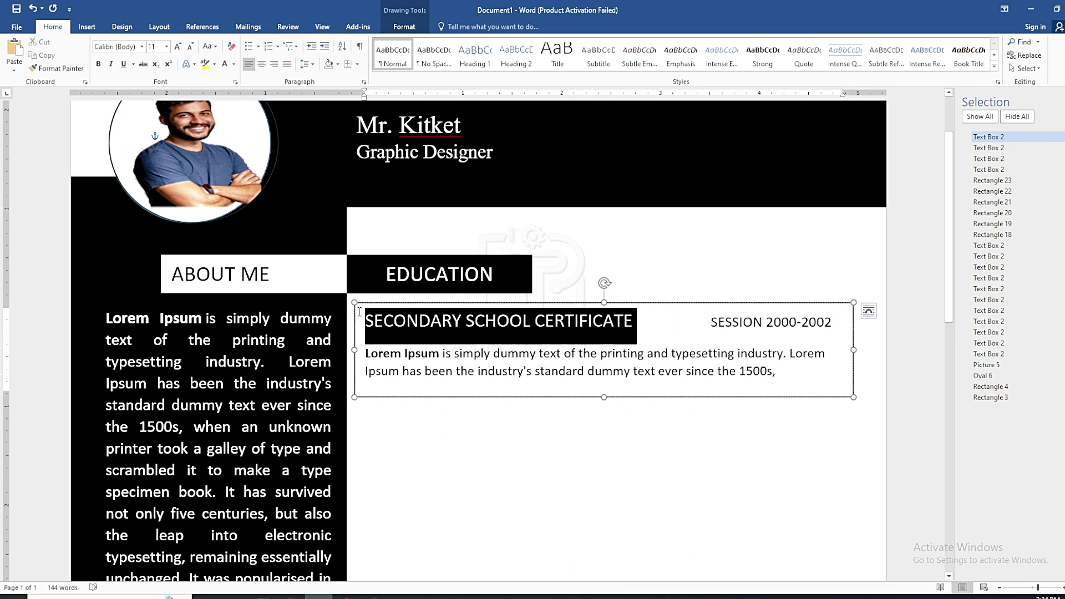
click(98, 64)
click(712, 322)
key(shift+End)
drag(706, 325, 709, 374)
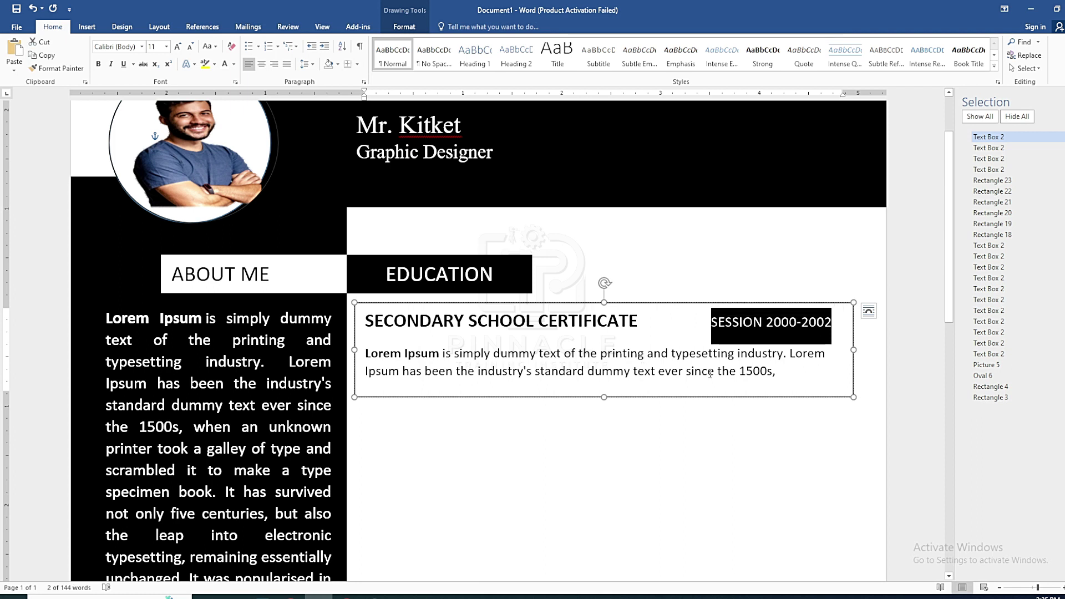
click(178, 47)
Set the certificate text box to no fill and no outline
click(675, 402)
click(693, 397)
click(405, 27)
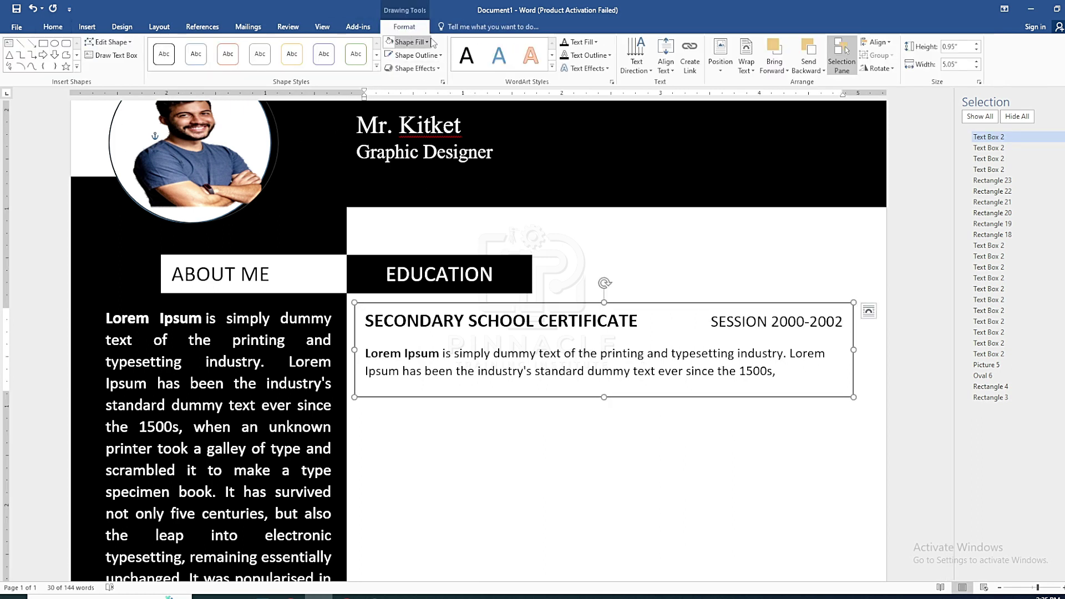
click(428, 42)
click(422, 142)
click(440, 54)
click(427, 154)
Paste a copy of the certificate text box and drag it just below the original
key(ctrl+v)
scroll(581, 302, up, 2)
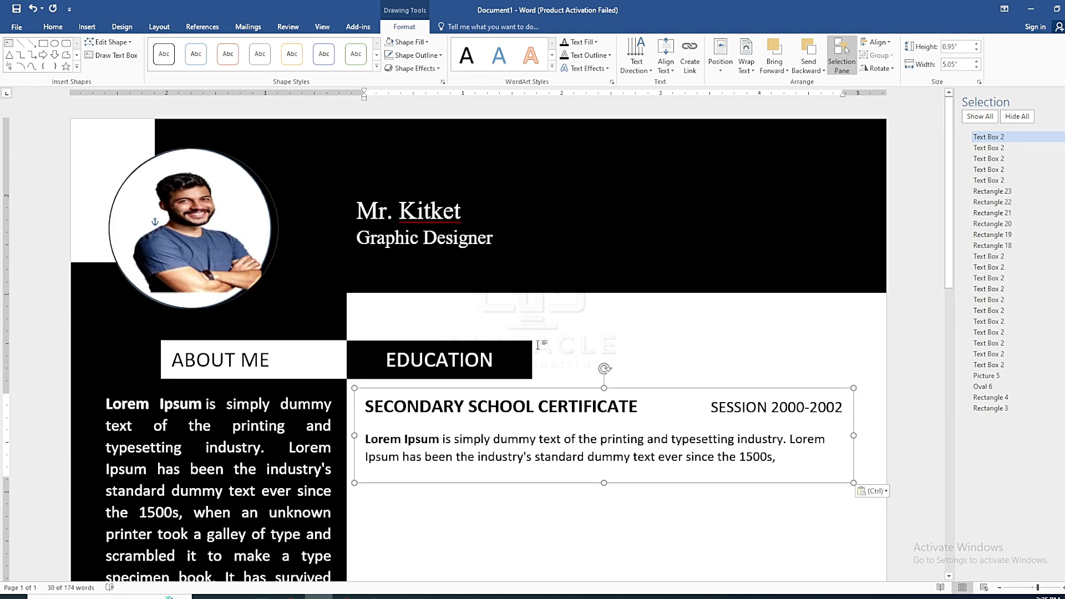
scroll(576, 278, down, 10)
scroll(571, 233, up, 6)
scroll(569, 211, down, 1)
scroll(569, 211, up, 2)
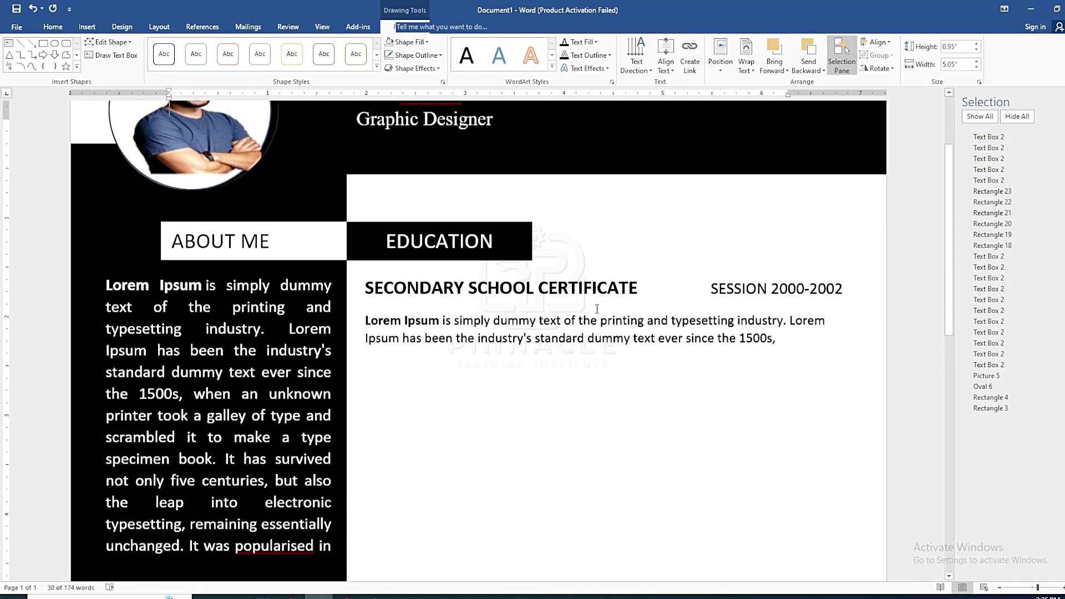
key(ctrl+v)
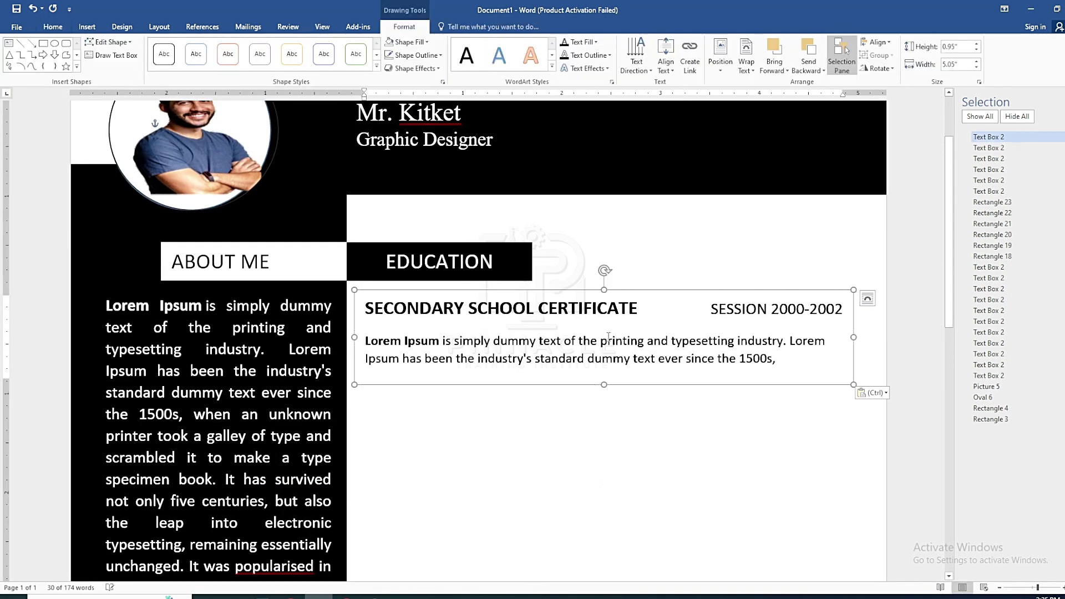
drag(590, 295, 374, 398)
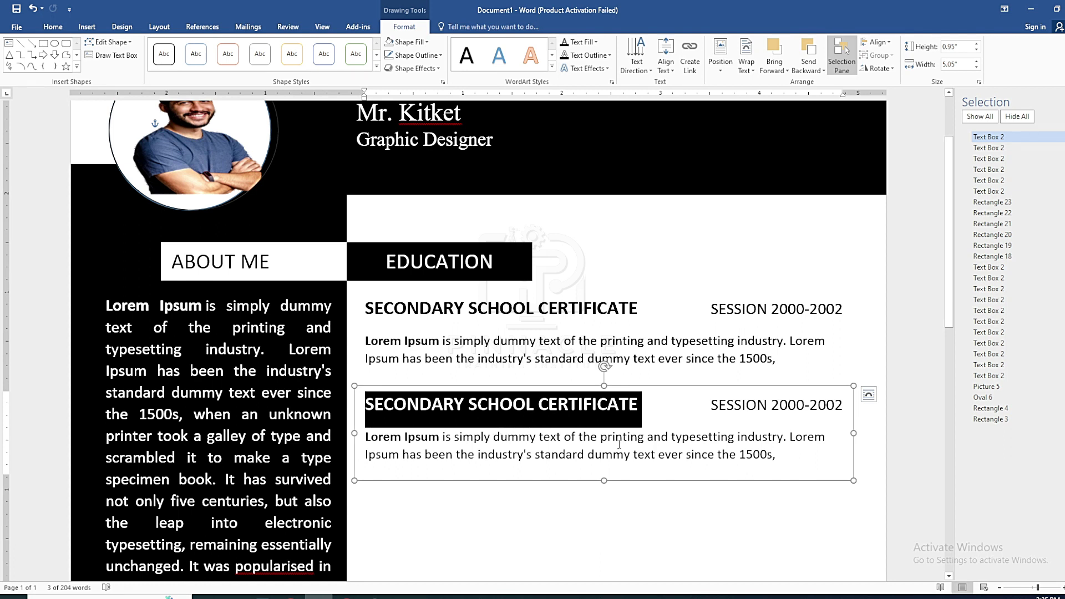
Ctrl-drag a copy of the top certificate box below the other two
click(591, 386)
click(577, 289)
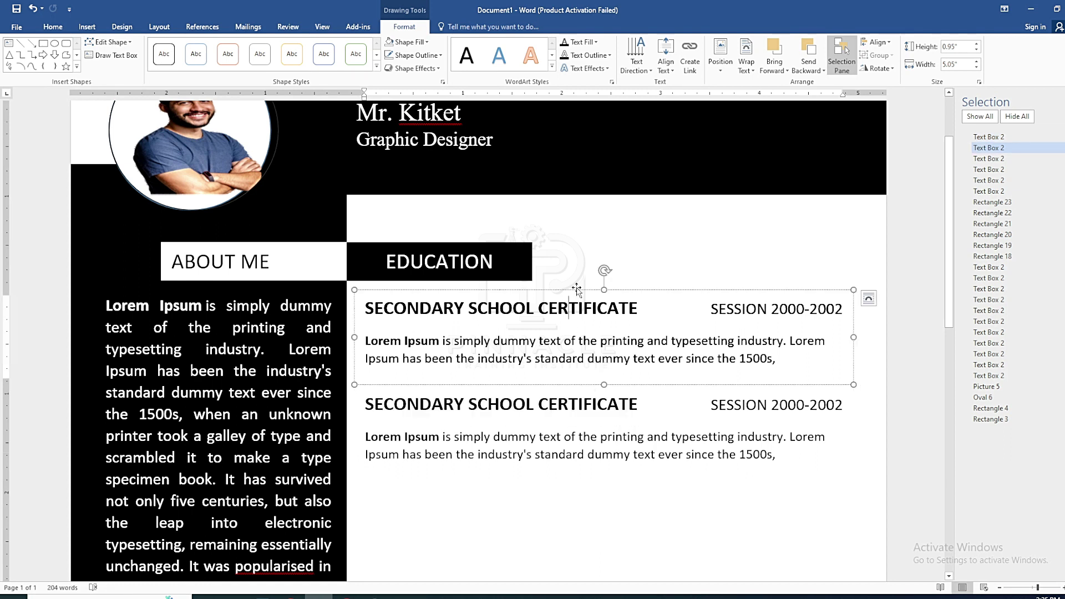
drag(577, 290, 574, 480)
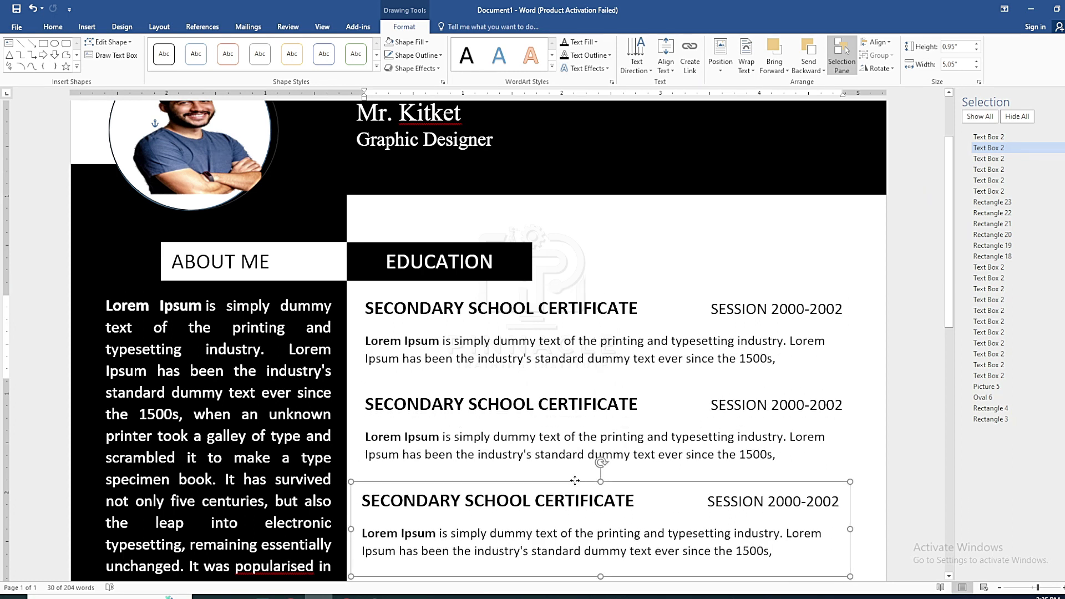
Select all three certificate boxes and align their left edges
ctrl+click(1001, 139)
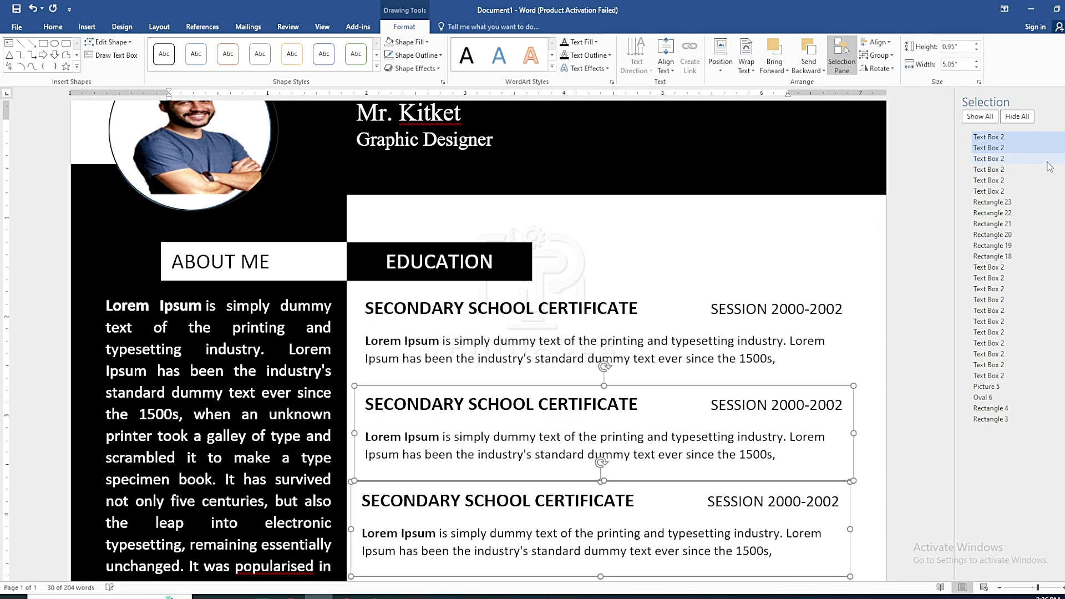
ctrl+click(988, 158)
click(876, 42)
click(882, 57)
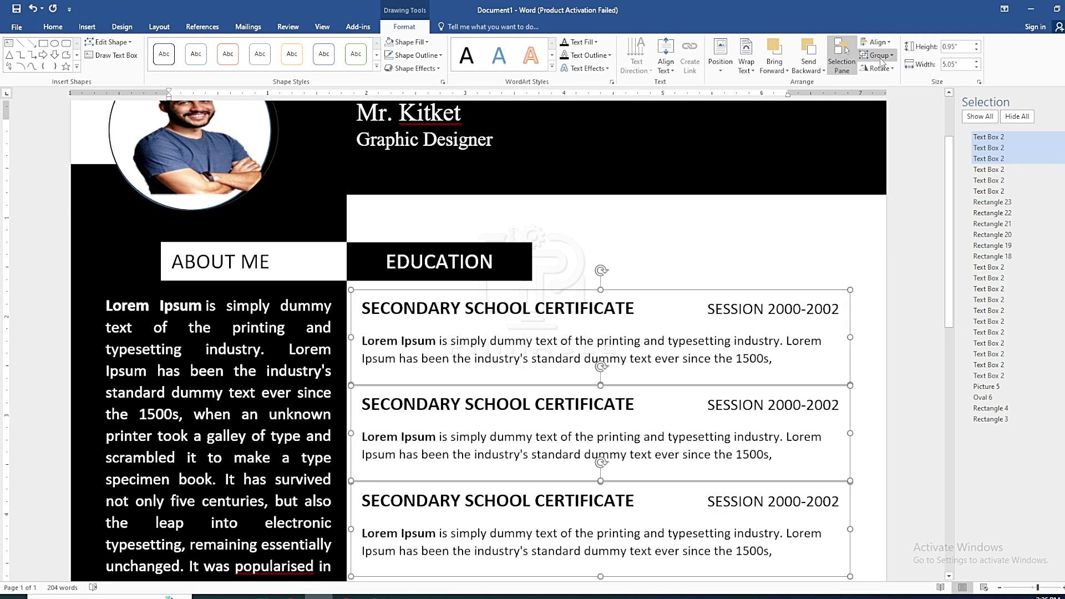
scroll(512, 373, down, 4)
click(512, 372)
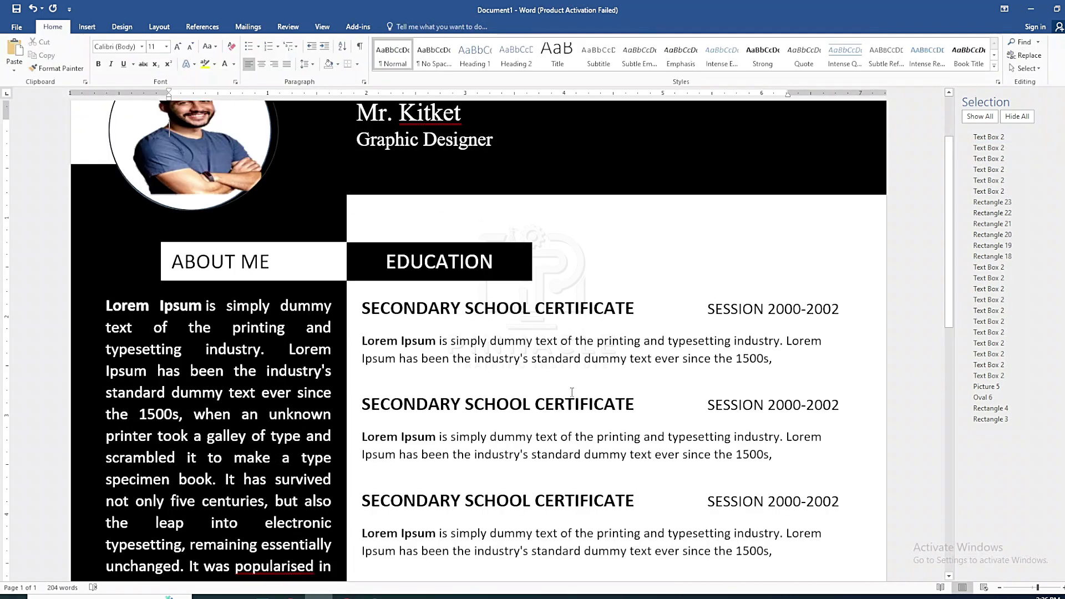
Change the EDUCATION heading beside SKILL to EXPERIENCE
scroll(561, 380, down, 8)
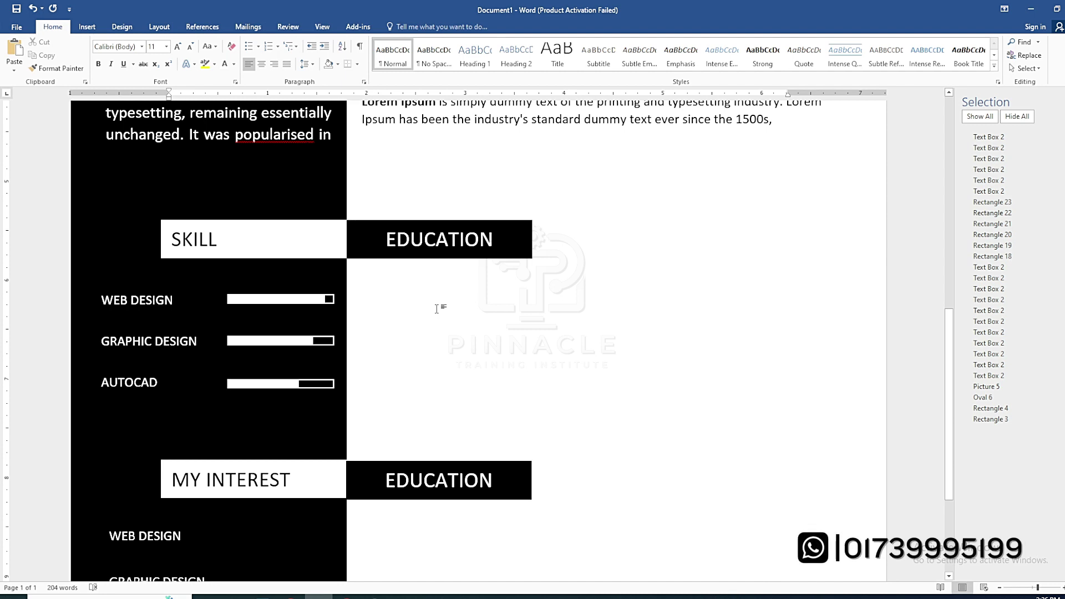
click(493, 240)
click(388, 247)
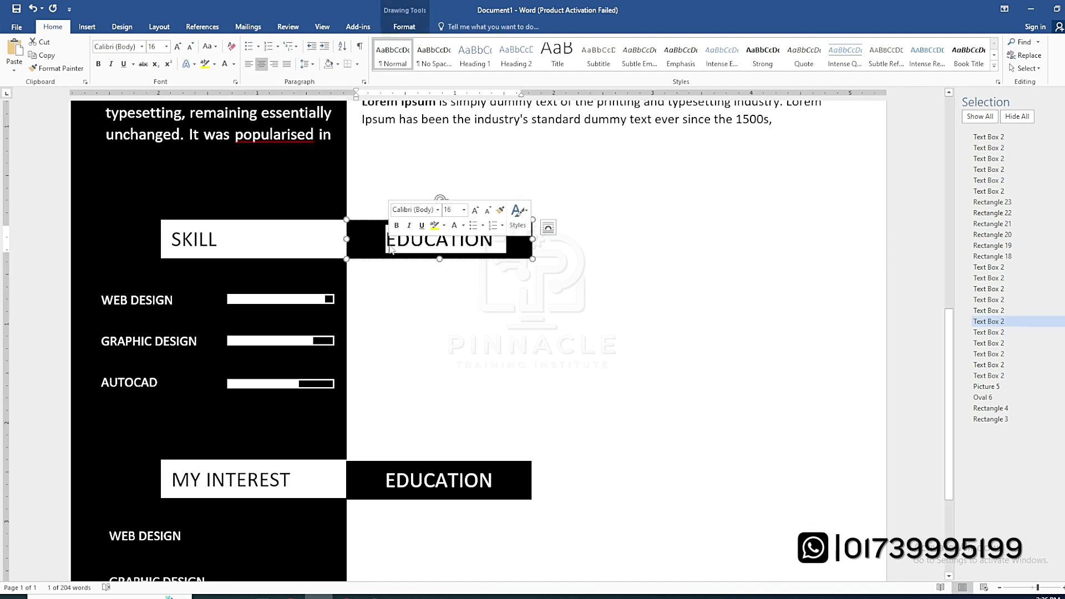
key(shift+End)
text(EXPERIENCE)
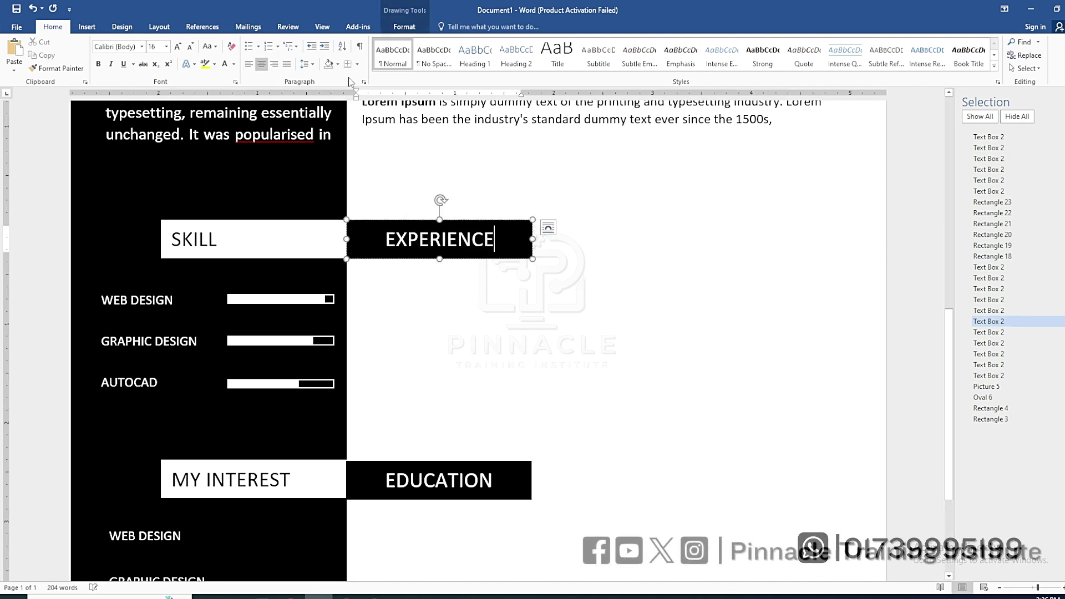
Paste a copy of the first certificate box and drag it beneath EXPERIENCE
scroll(435, 290, up, 6)
click(567, 289)
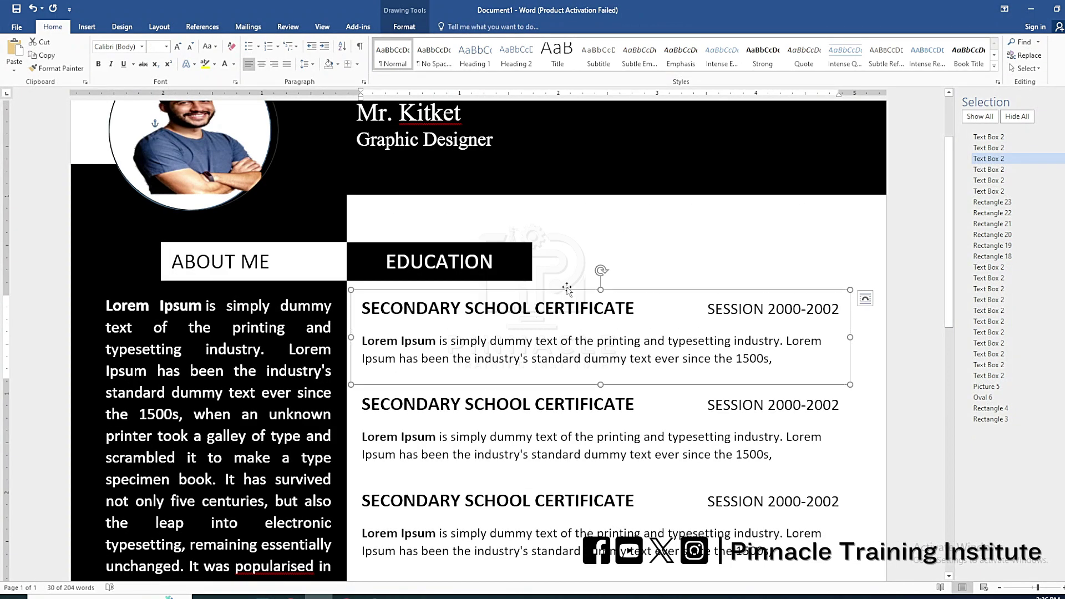
scroll(466, 385, down, 5)
scroll(571, 404, up, 8)
key(ctrl+v)
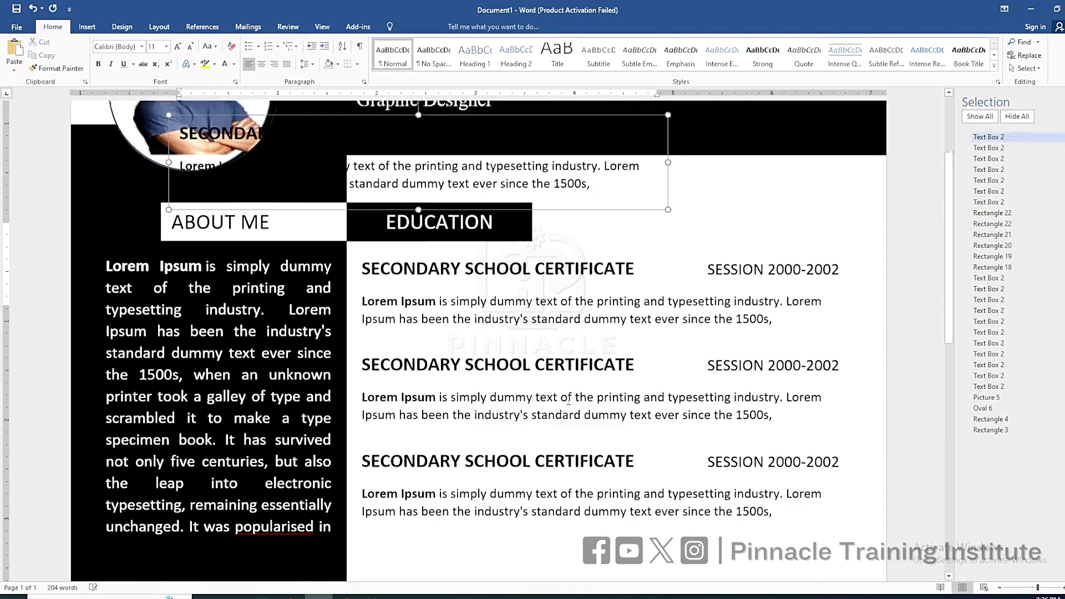
drag(527, 213, 678, 491)
scroll(849, 336, down, 4)
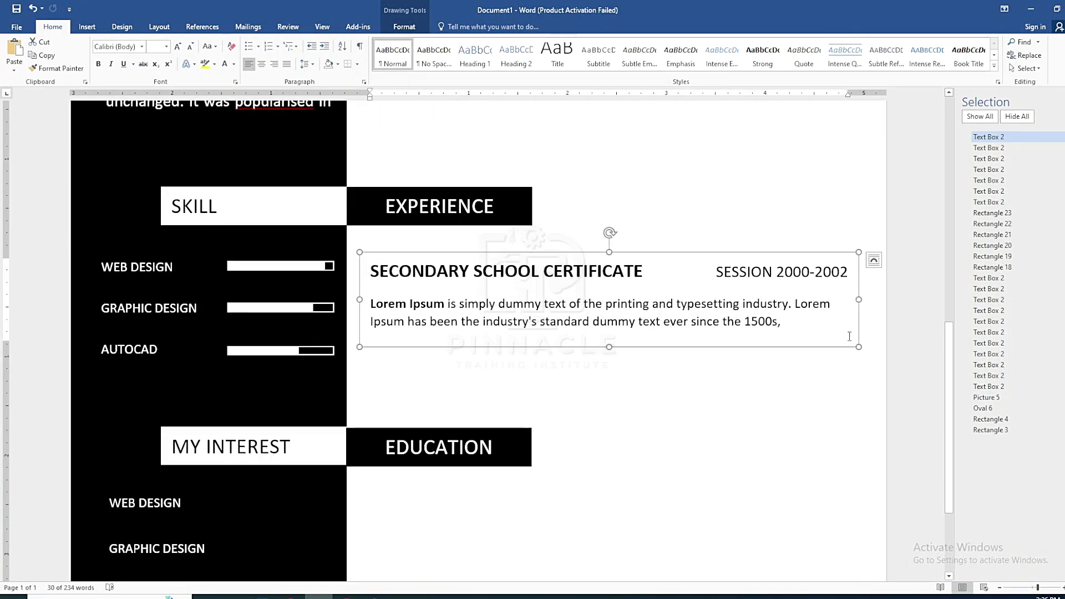
Retitle the copied block WEB DESIGNER and move the SESSION dates onto their own line
click(657, 273)
click(715, 274)
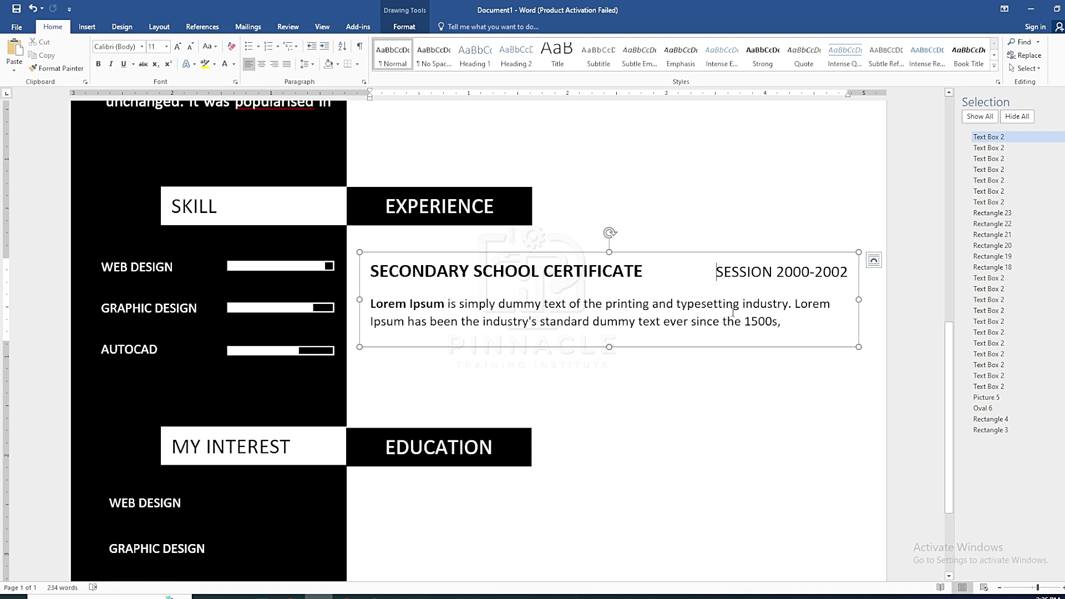
drag(642, 272, 370, 272)
text(gRA)
key(BackSpace)
key(BackSpace)
key(BackSpace)
text(WEB)
text( DEVE)
key(BackSpace)
key(BackSpace)
key(BackSpace)
key(BackSpace)
key(BackSpace)
text(DESIGN)
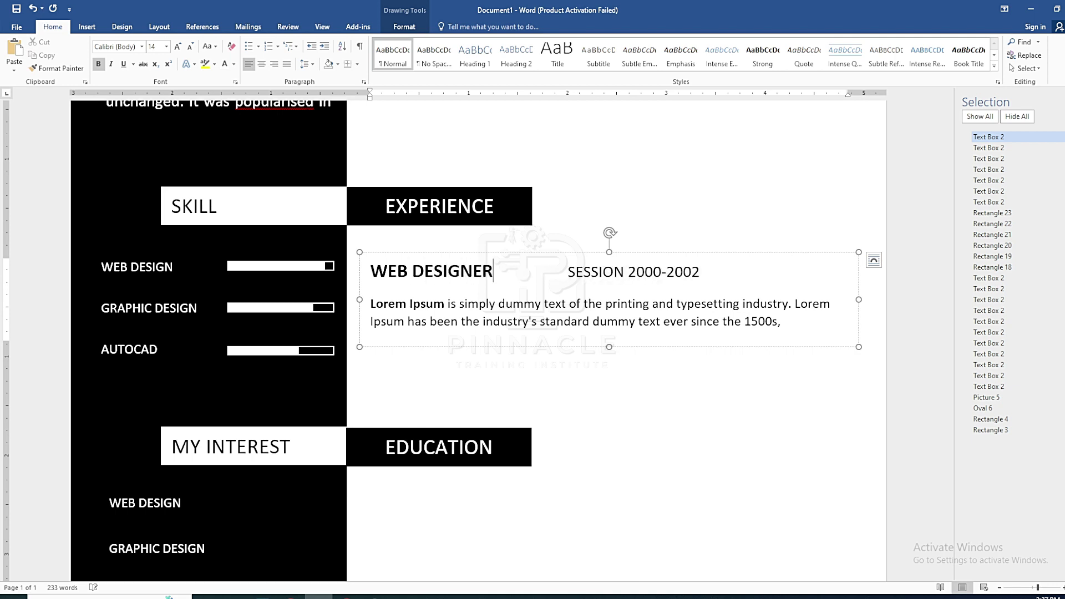
text(ER)
key(Return)
key(Delete)
key(Delete)
key(Delete)
key(Delete)
key(Delete)
key(Delete)
key(Delete)
key(Delete)
key(Delete)
key(Delete)
key(Delete)
key(Delete)
key(Delete)
key(Delete)
key(Delete)
key(Delete)
key(Delete)
key(Delete)
key(Delete)
key(Delete)
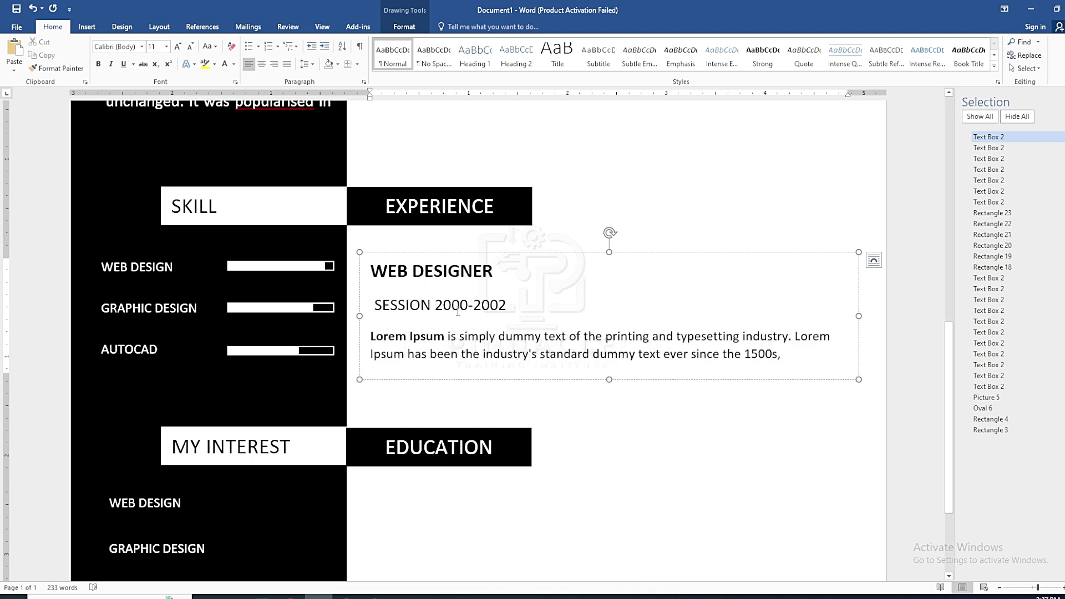
Delete the lorem ipsum description and set paragraph Spacing After to 0 pt
drag(779, 355, 370, 267)
key(Delete)
click(150, 28)
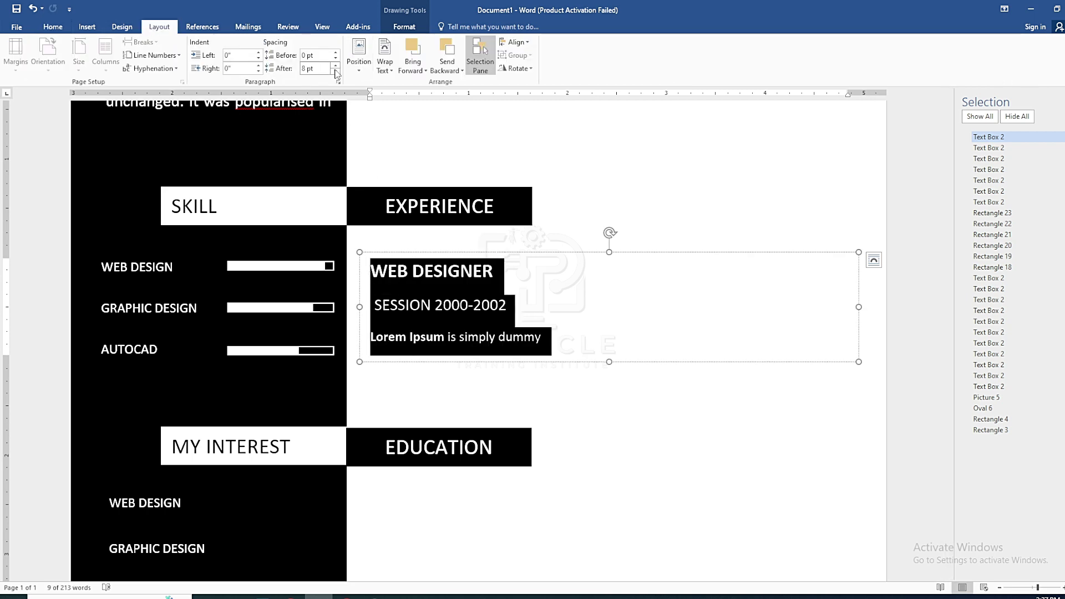
double_click(335, 71)
Rewrite the date line as 1 SEP 2020 - 30 MARCH 2022
click(580, 297)
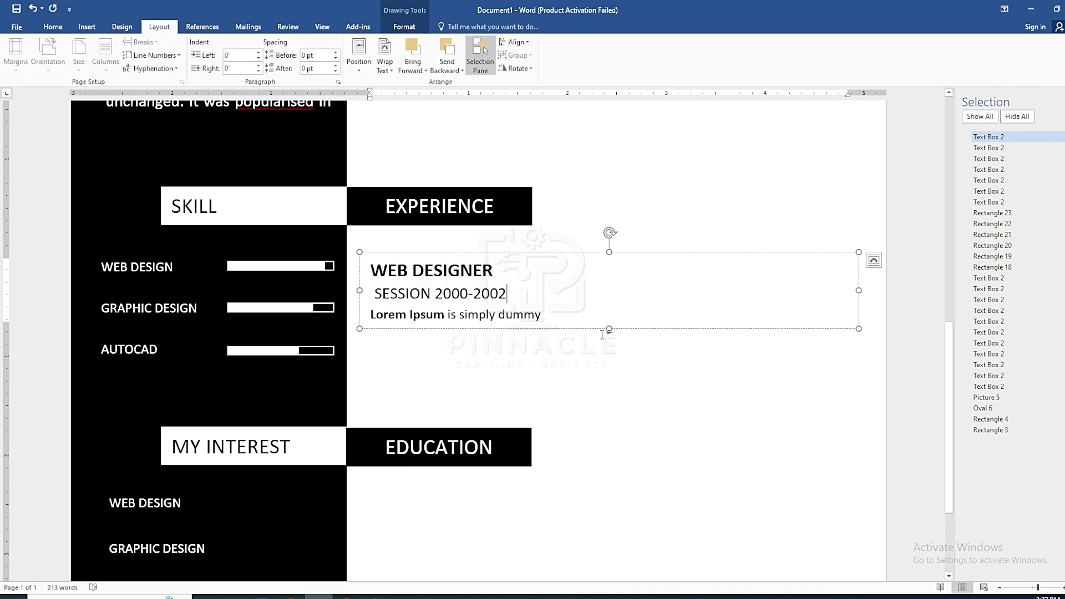
double_click(430, 297)
key(Delete)
click(449, 297)
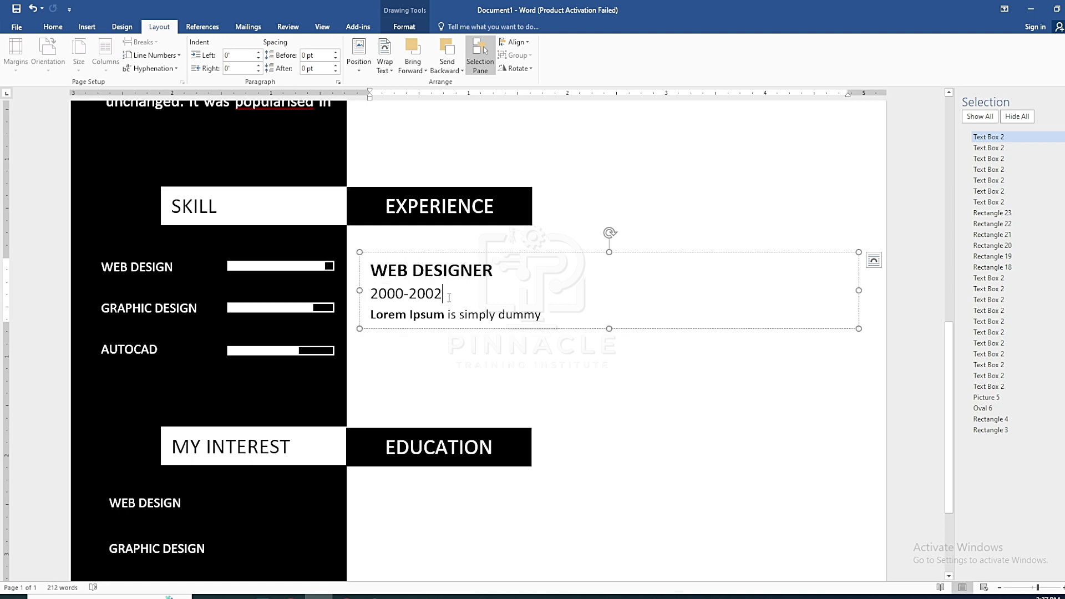
double_click(402, 294)
text(SEP)
click(371, 294)
text(1 SEP 20 )
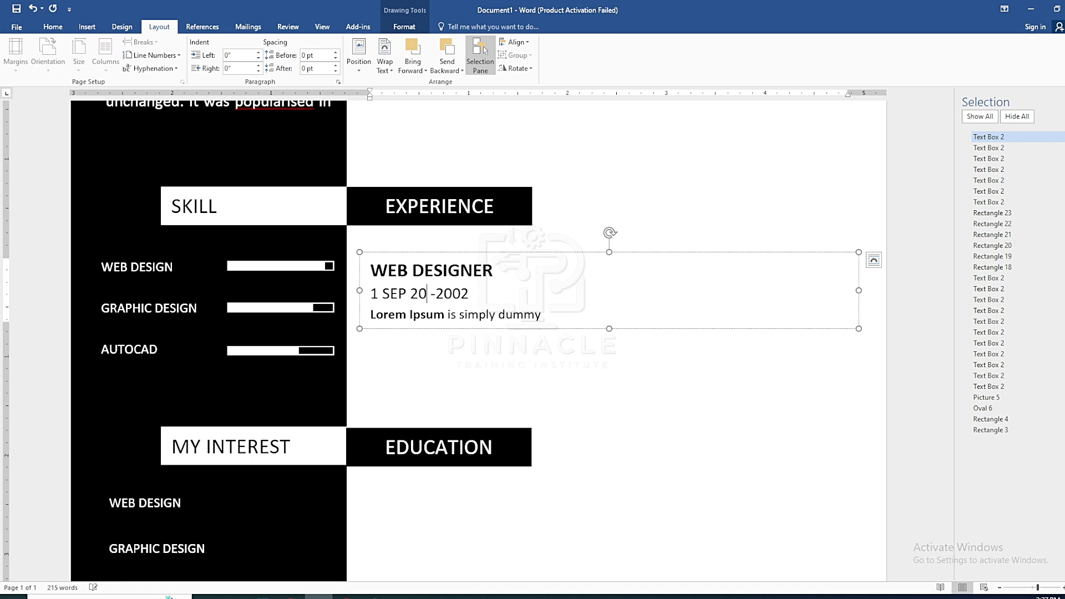
text(20 TO)
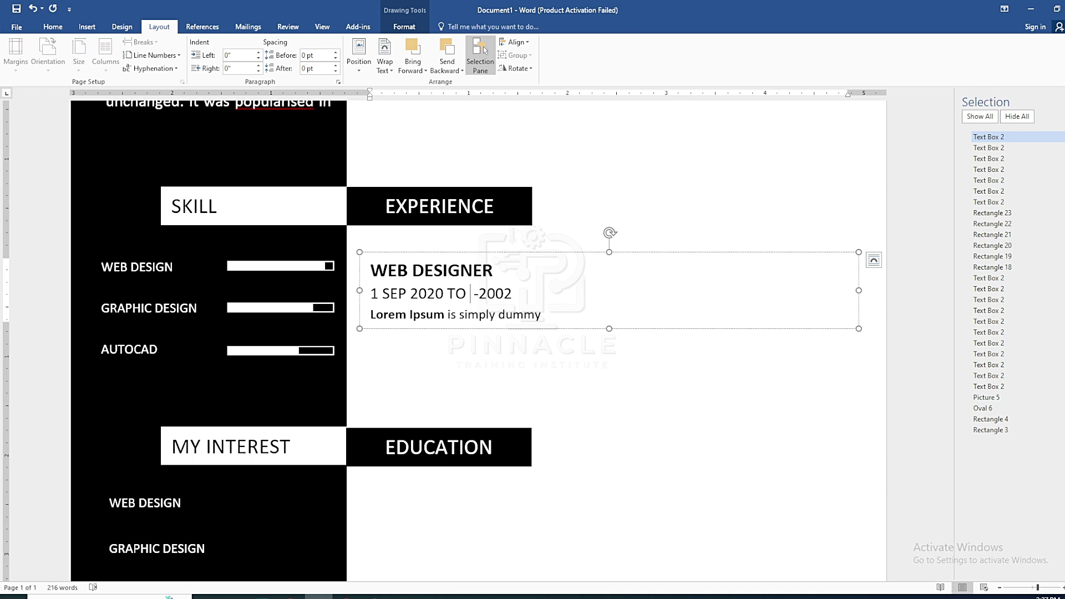
key(BackSpace)
key(BackSpace)
key(BackSpace)
key(Right)
key(Right)
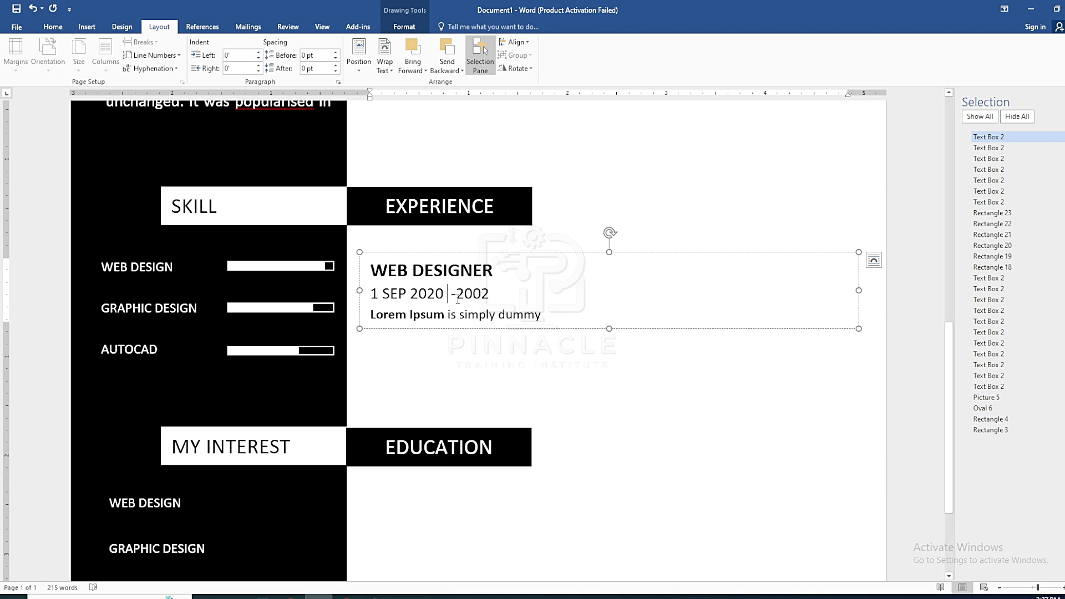
text(10)
key(BackSpace)
key(BackSpace)
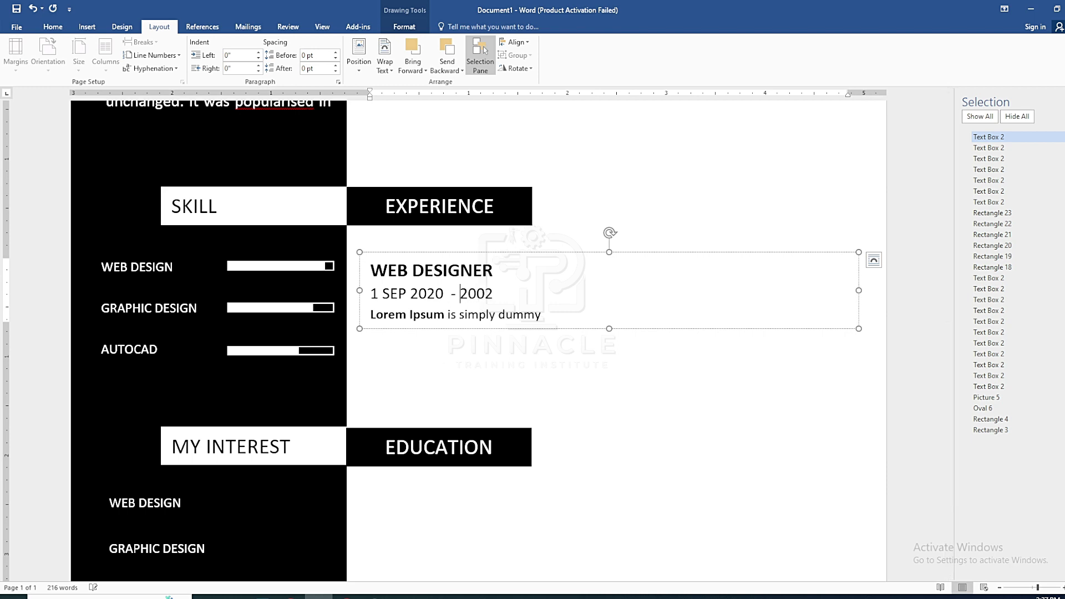
text(30 MARCH)
key(BackSpace)
text(20)
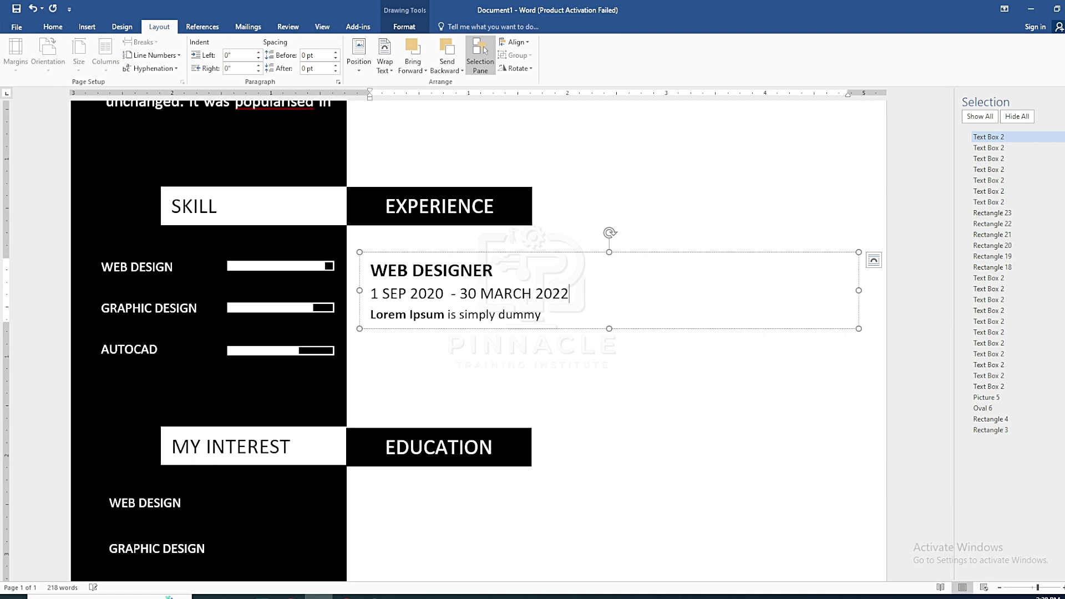
Reduce the font size of the date line
drag(570, 294, 368, 293)
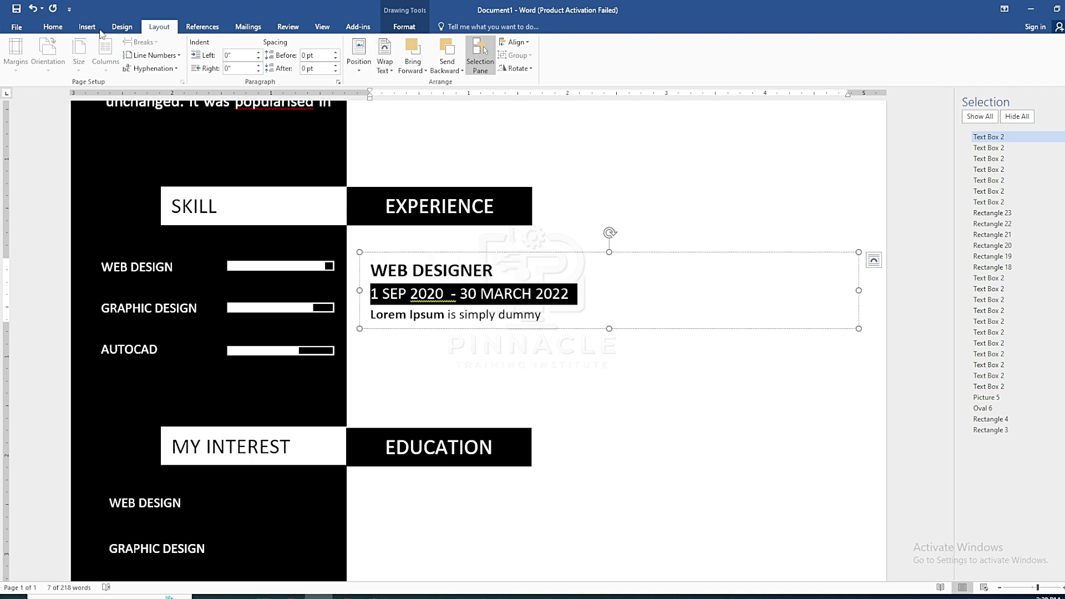
click(53, 27)
click(190, 47)
click(542, 313)
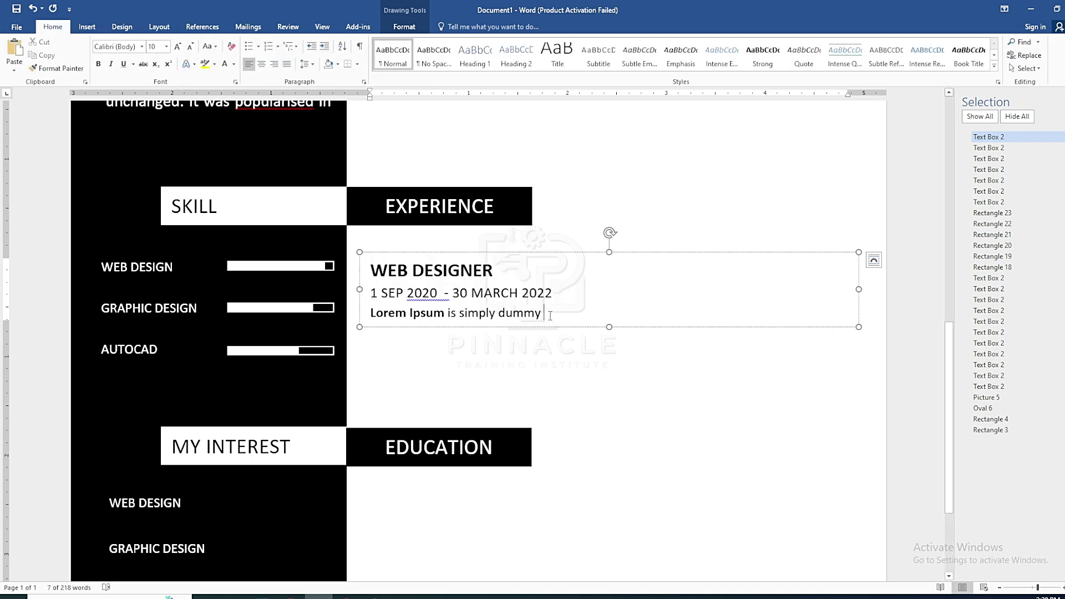
Replace the third line with PINNACLE TRAINING INSTITUTE and nudge the box up slightly
drag(542, 314, 370, 314)
text(pN)
key(BackSpace)
key(BackSpace)
text(PINNACLE TRAINING INSTITUTE)
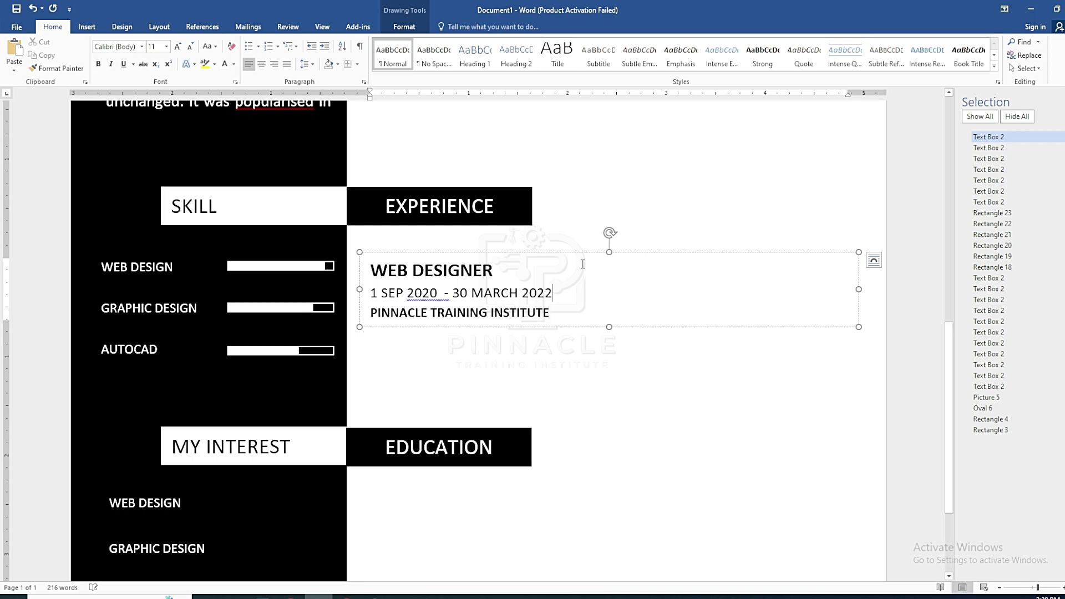
click(609, 322)
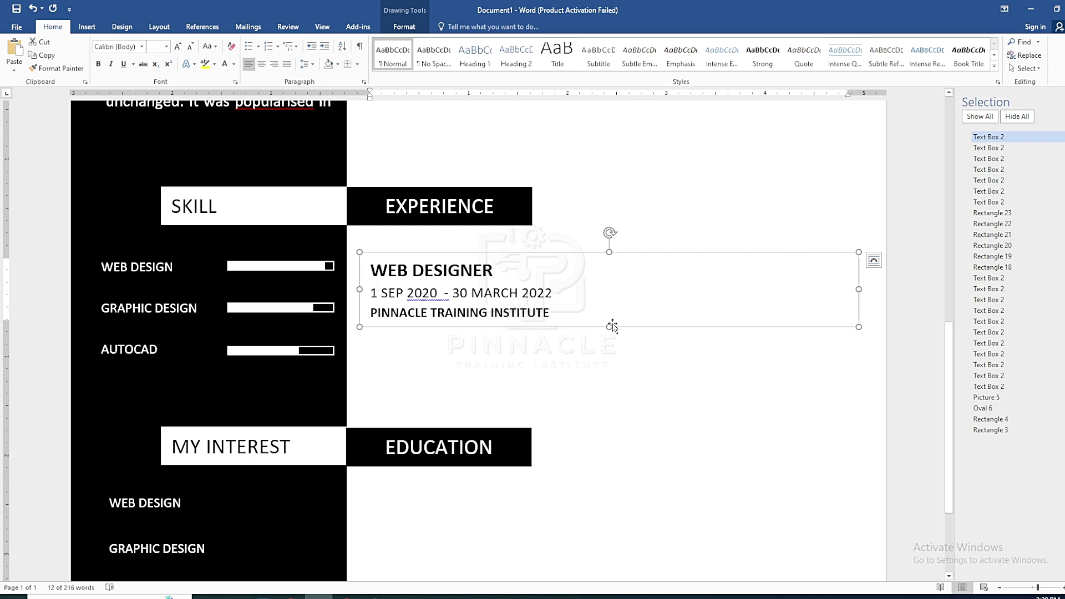
key(Up)
key(Up)
key(Up)
key(Up)
key(Up)
key(Up)
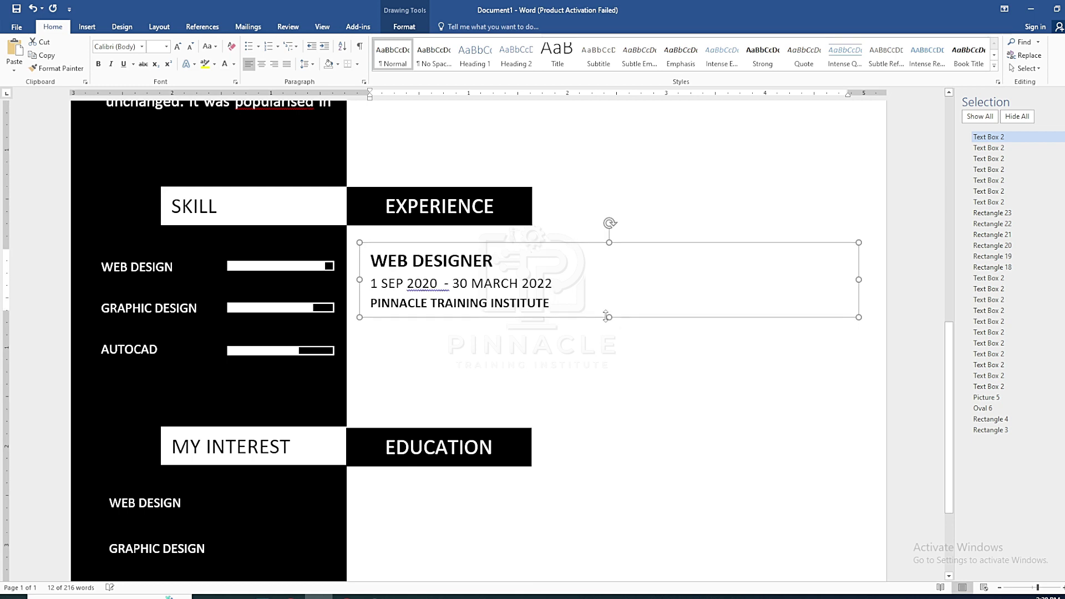
Duplicate the WEB DESIGNER box and place the copy below the original
click(816, 338)
scroll(594, 355, up, 8)
scroll(555, 311, down, 8)
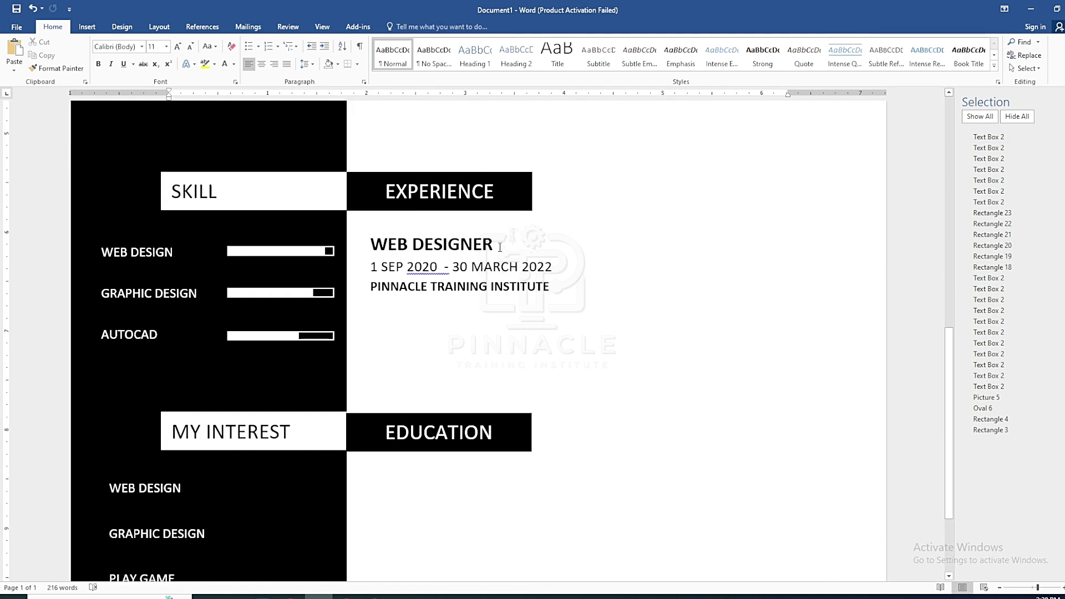
click(502, 248)
click(500, 228)
key(ctrl+v)
drag(560, 225, 559, 308)
Select both WEB DESIGNER boxes and align them with each other
ctrl+click(1039, 149)
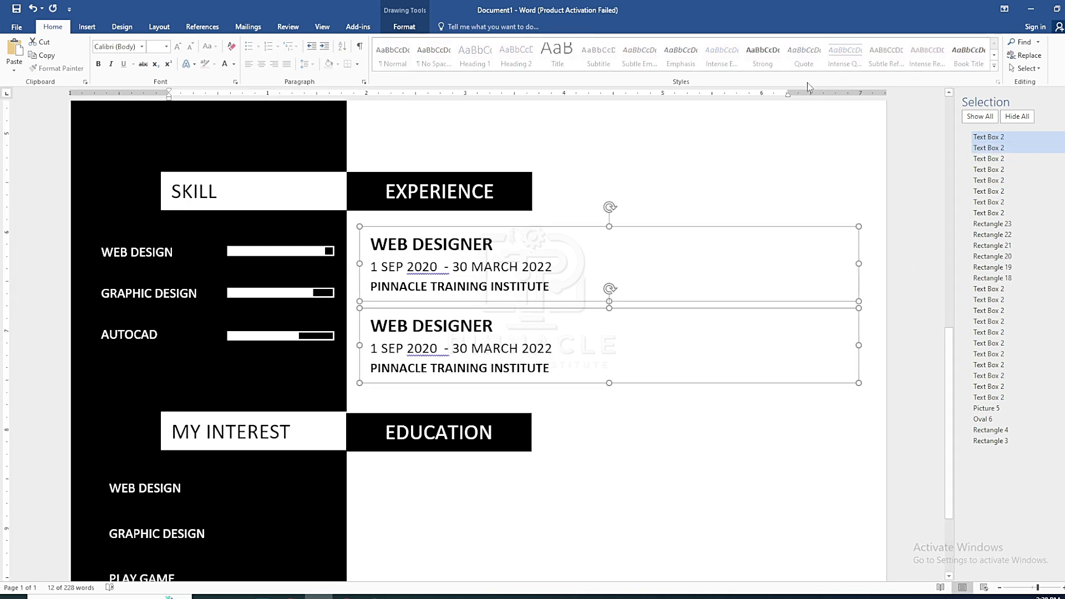
click(404, 26)
click(666, 61)
click(877, 42)
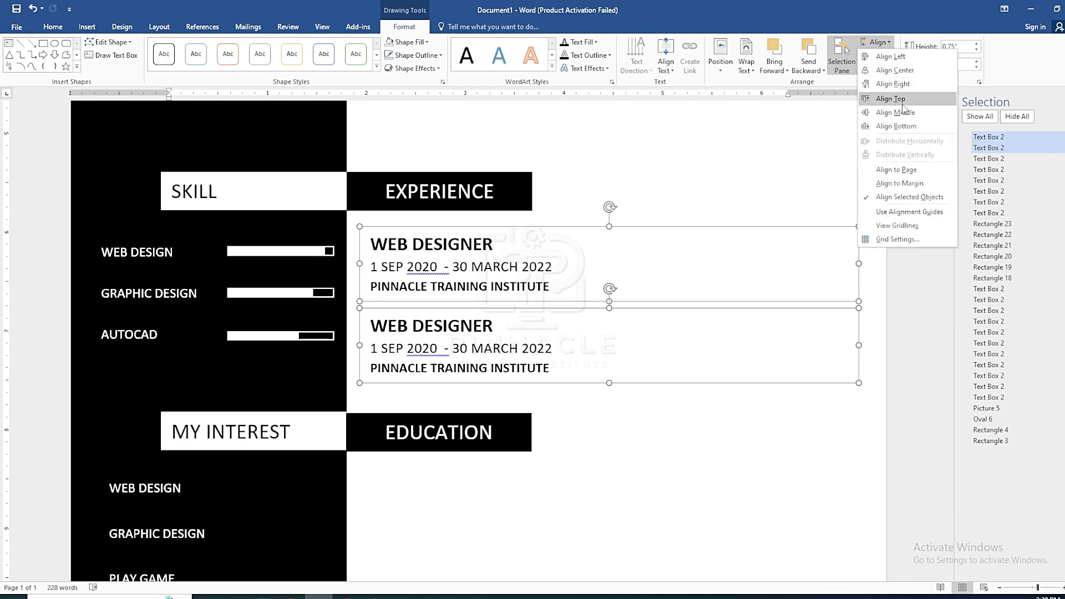
click(893, 81)
click(578, 423)
scroll(555, 399, up, 5)
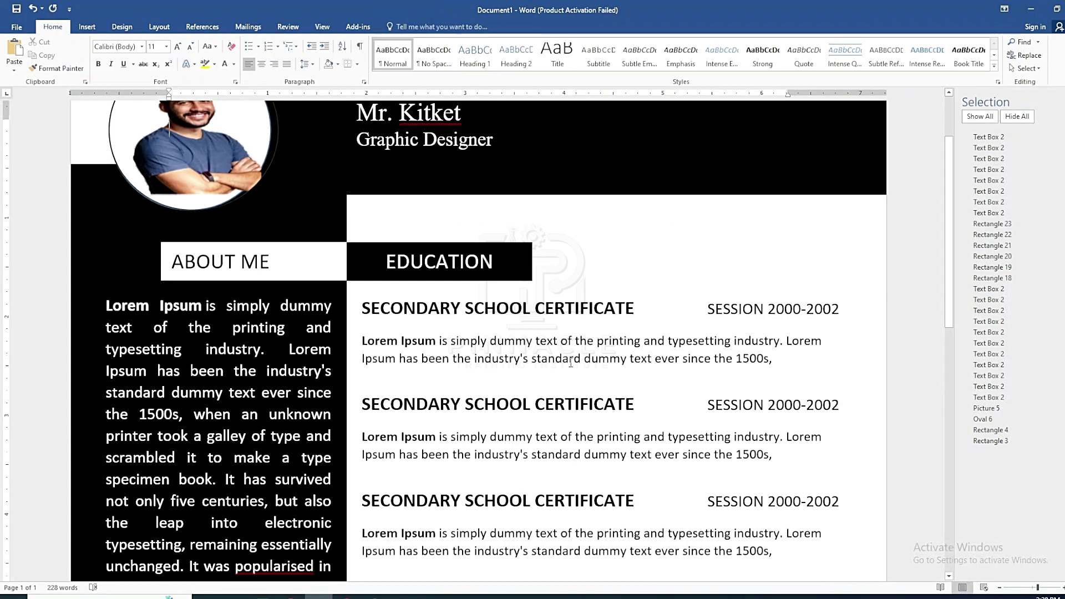
scroll(499, 377, down, 7)
scroll(471, 366, up, 7)
scroll(482, 355, down, 7)
Retitle the lower EDUCATION bar to REFERANCE
double_click(490, 308)
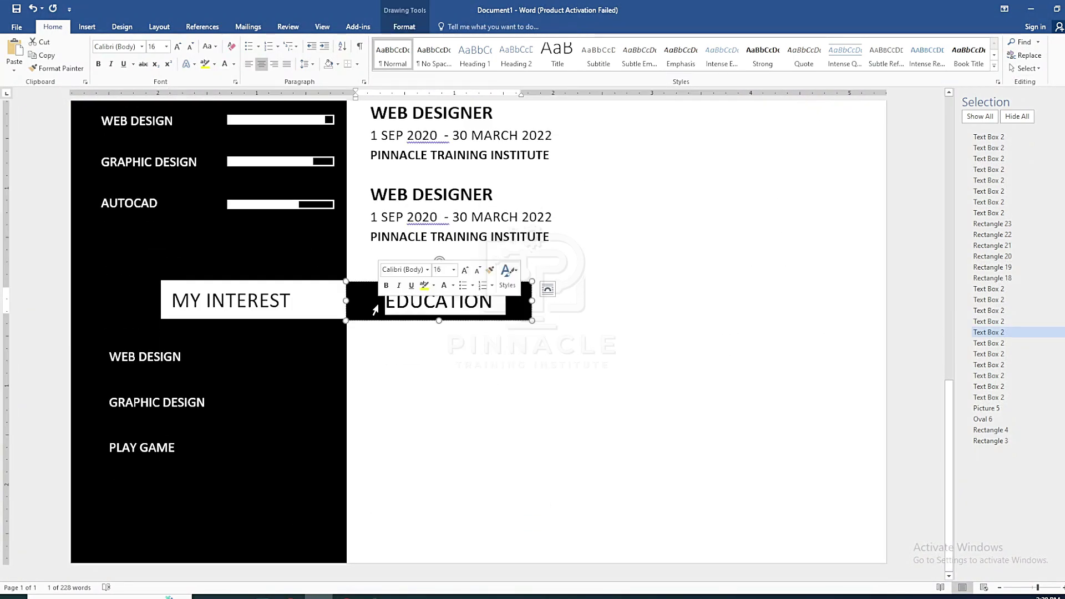
text(REFERANCE)
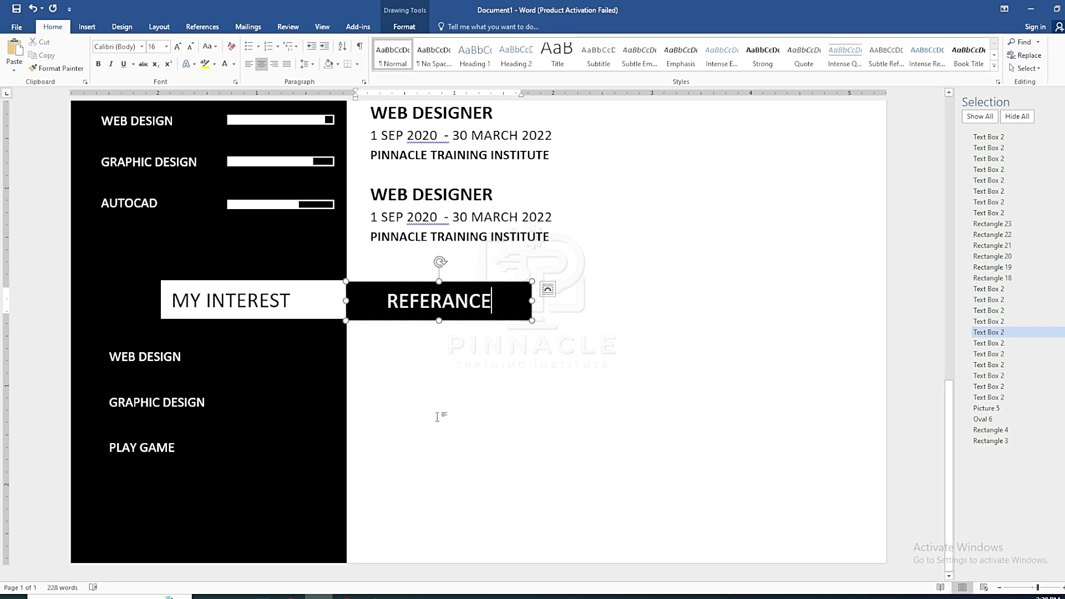
scroll(450, 370, up, 10)
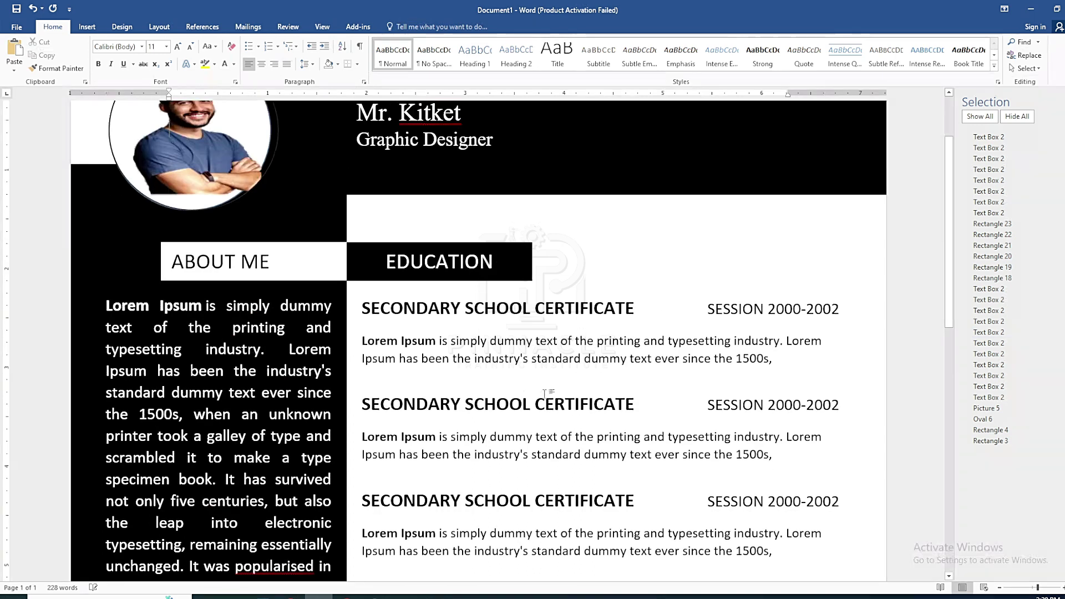
scroll(451, 370, down, 7)
scroll(452, 345, up, 1)
Copy the WEB DESIGNER box and position the duplicate just below the REFERANCE bar
click(453, 346)
click(466, 322)
key(ctrl+c)
key(ctrl+v)
drag(527, 327, 556, 324)
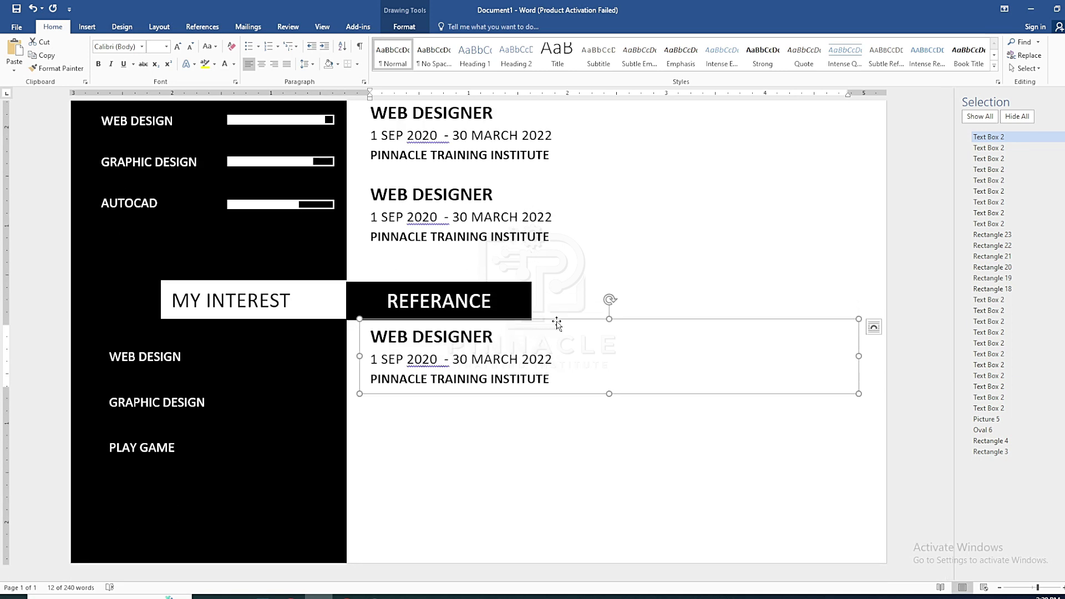
drag(556, 324, 556, 338)
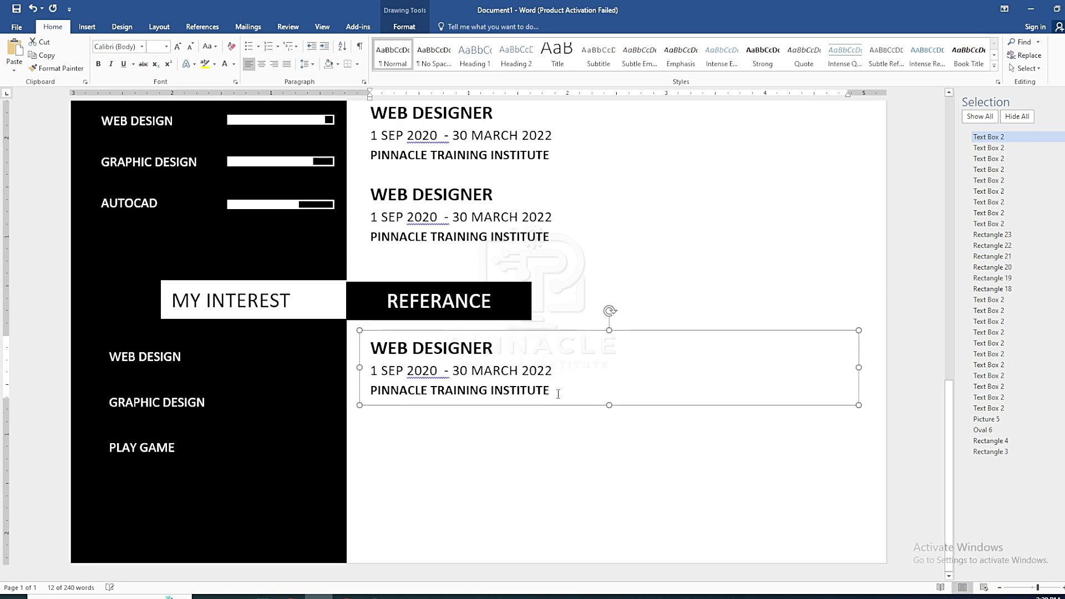
Replace the copy's lines with the referee's name, Managing director, institute and phone number
drag(501, 355, 316, 361)
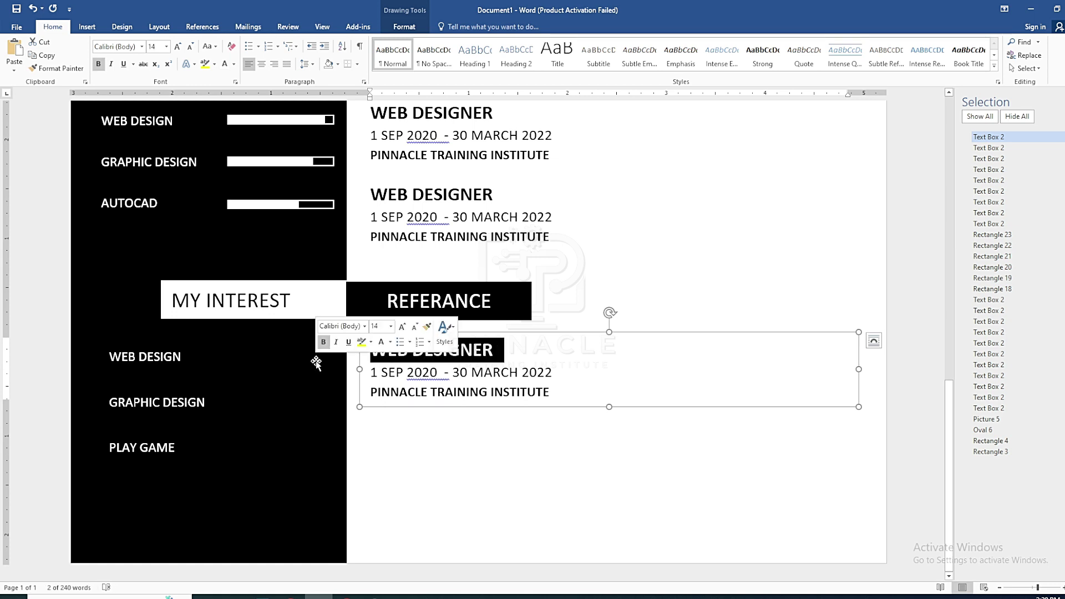
text(MR. JO)
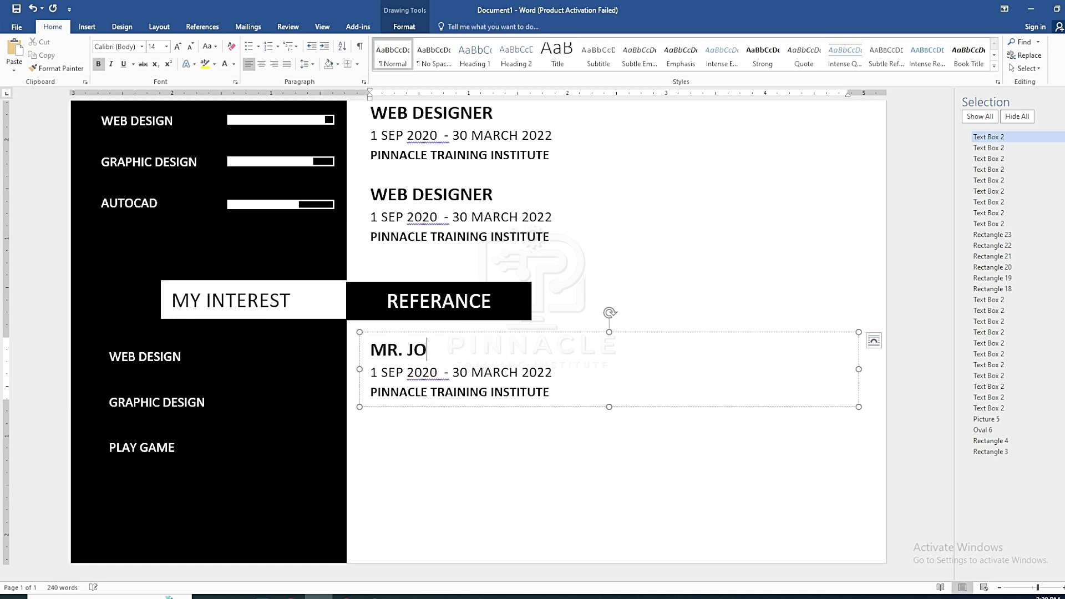
key(BackSpace)
text(hon)
key(Return)
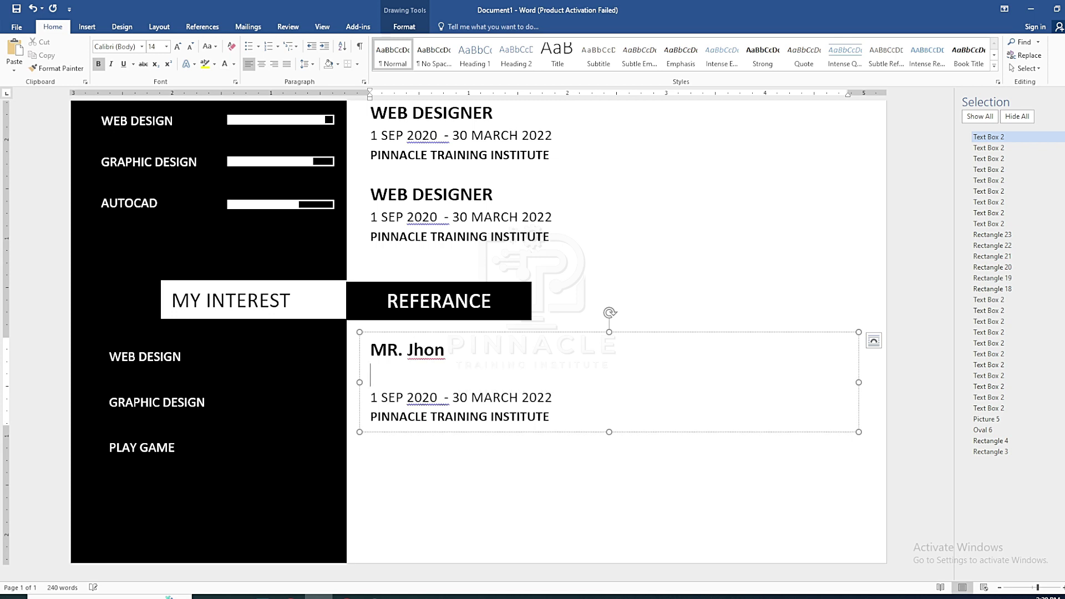
text(Managing director)
key(Return)
triple_click(461, 423)
key(BackSpace)
key(BackSpace)
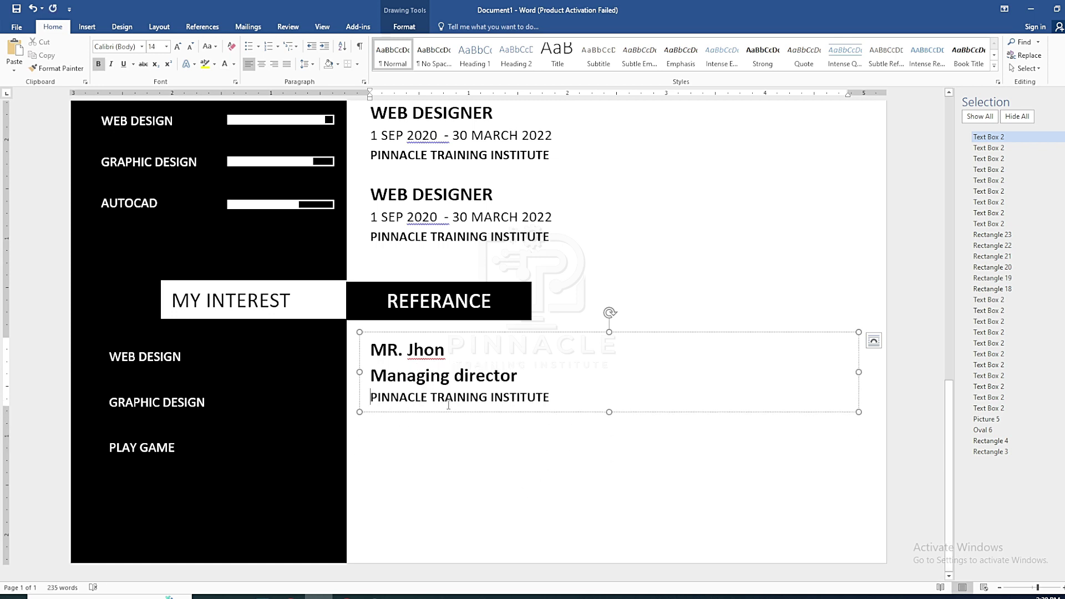
click(563, 394)
key(Return)
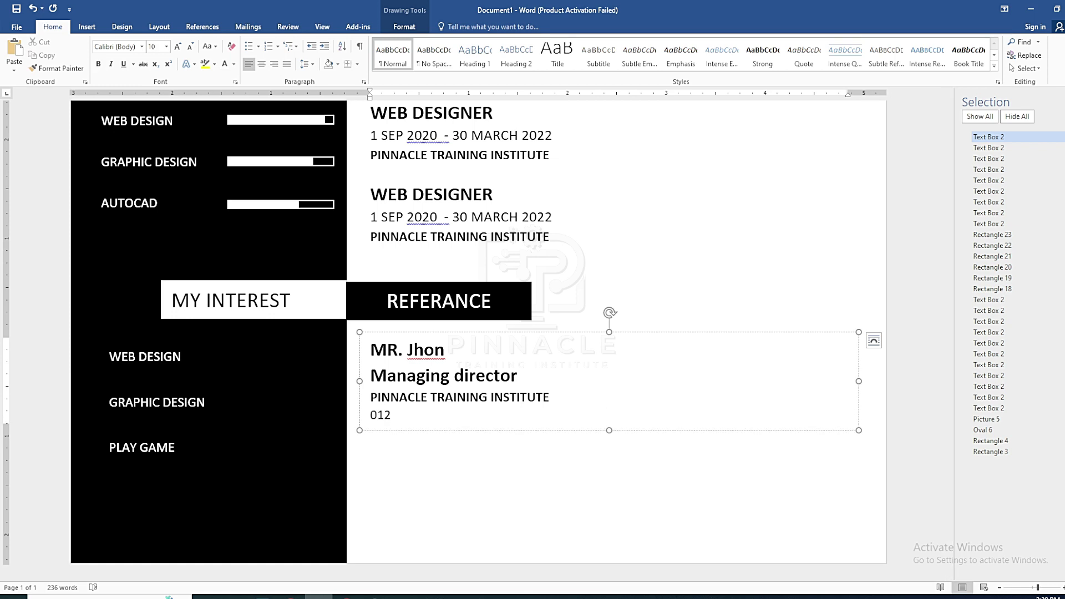
Add a new line beginning 'Some' under the phone number
click(528, 443)
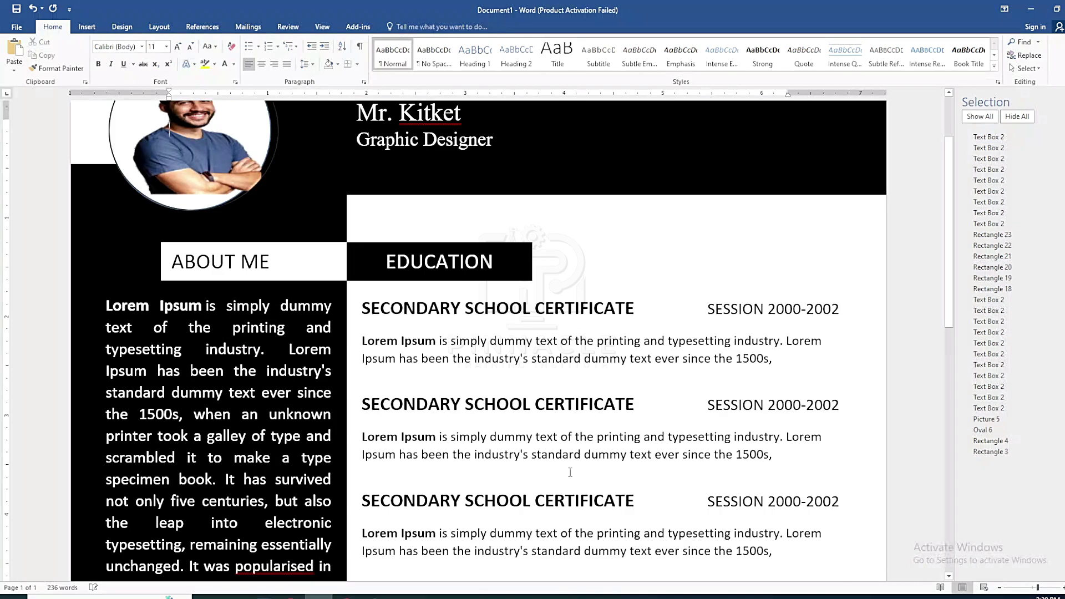
scroll(472, 454, down, 9)
click(472, 453)
key(Return)
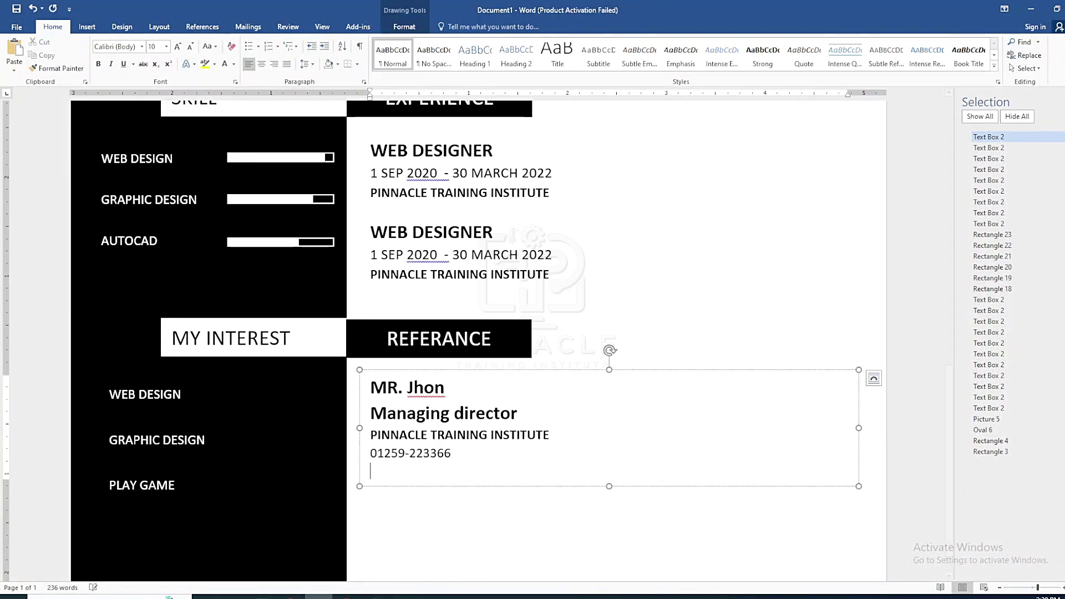
text(Some)
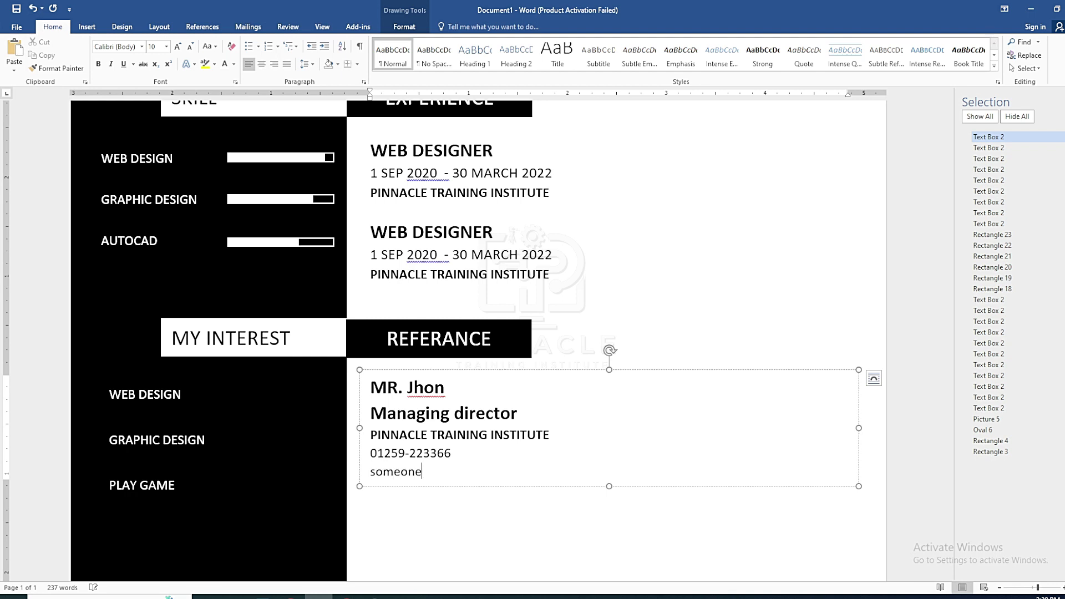
scroll(673, 233, up, 10)
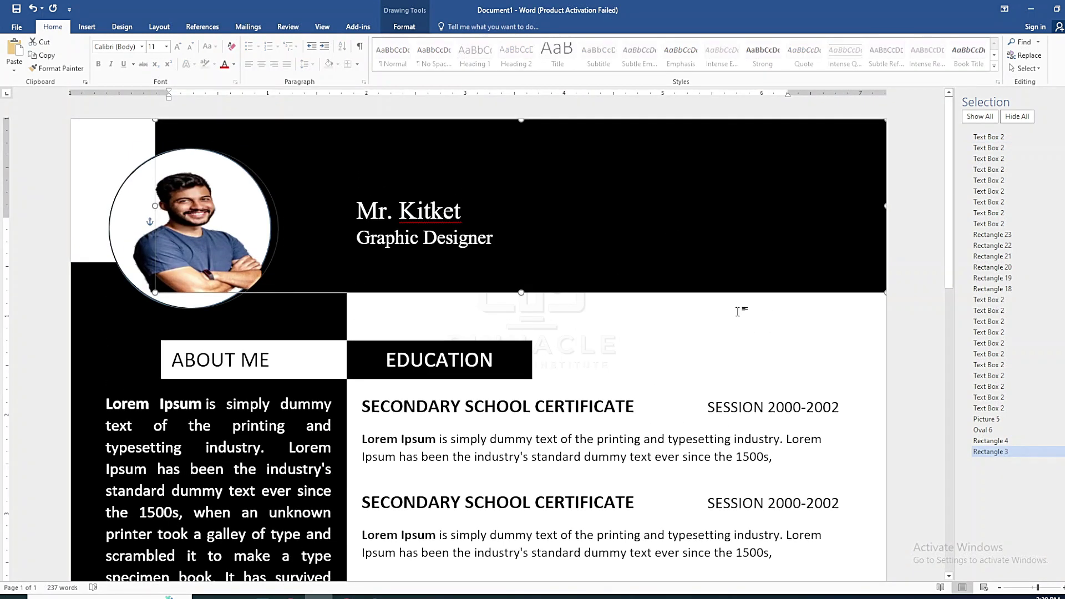
Insert a simple text box and move it into the black header, right of the name
click(663, 333)
click(89, 27)
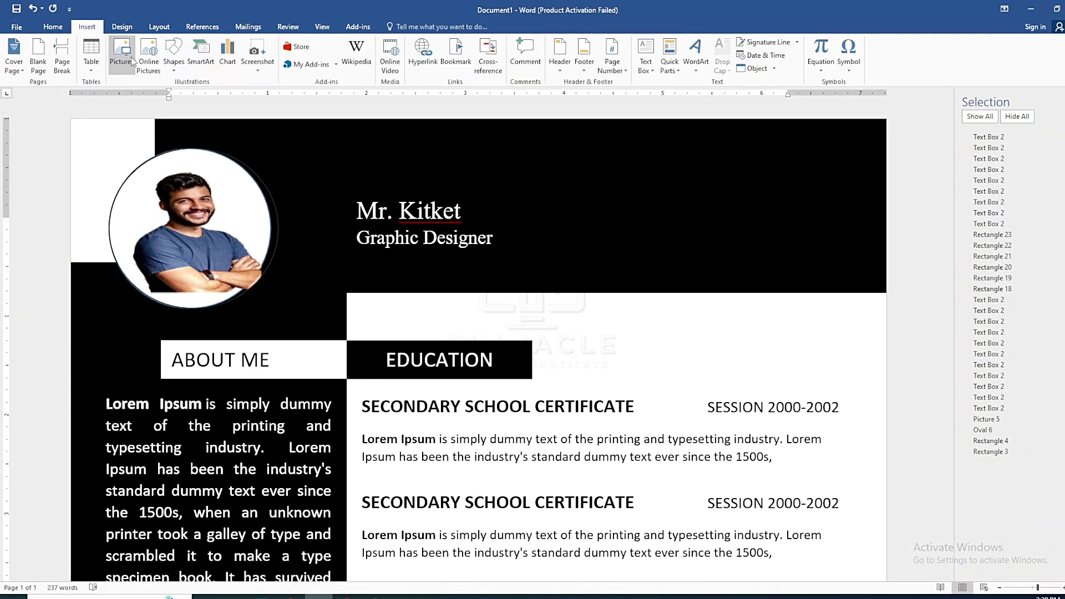
click(675, 148)
drag(514, 235, 753, 118)
drag(749, 219, 878, 232)
click(866, 226)
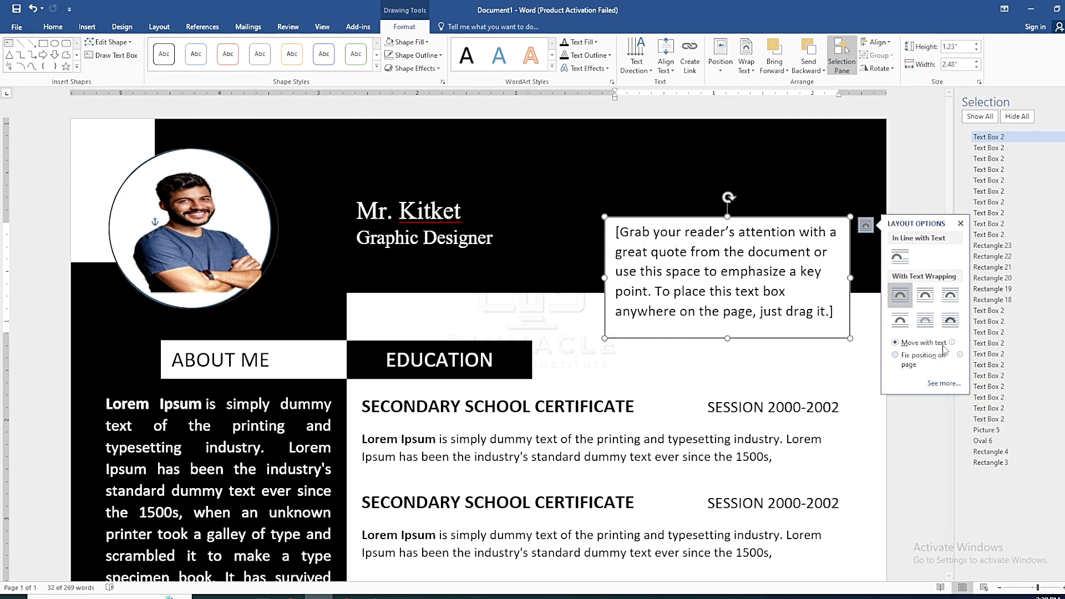
drag(774, 217, 781, 149)
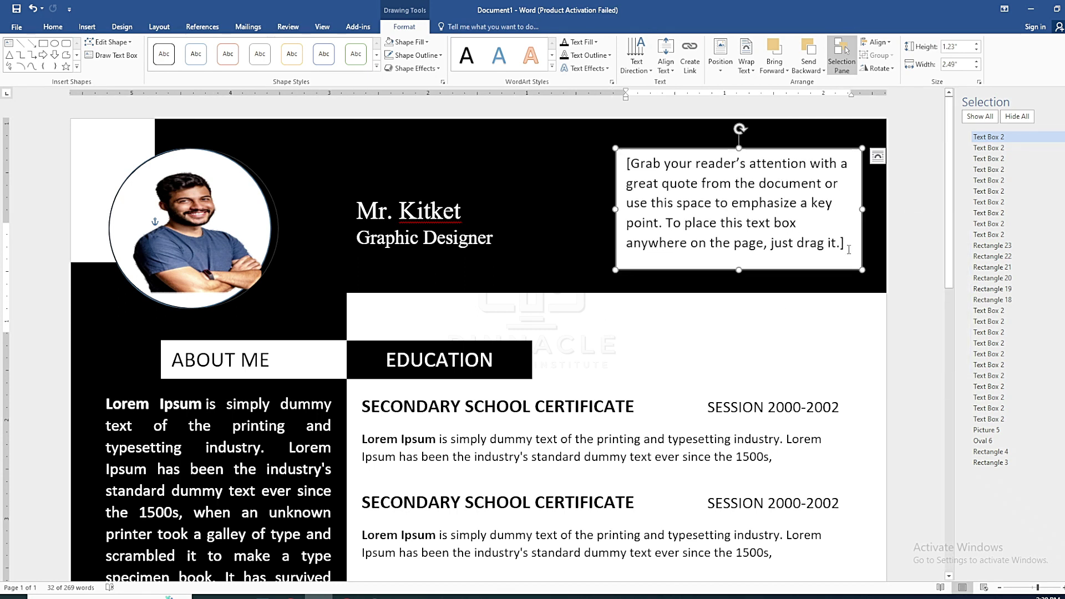
Replace the placeholder with three lines: phone number, e-mail address and street address
triple_click(675, 196)
key(Delete)
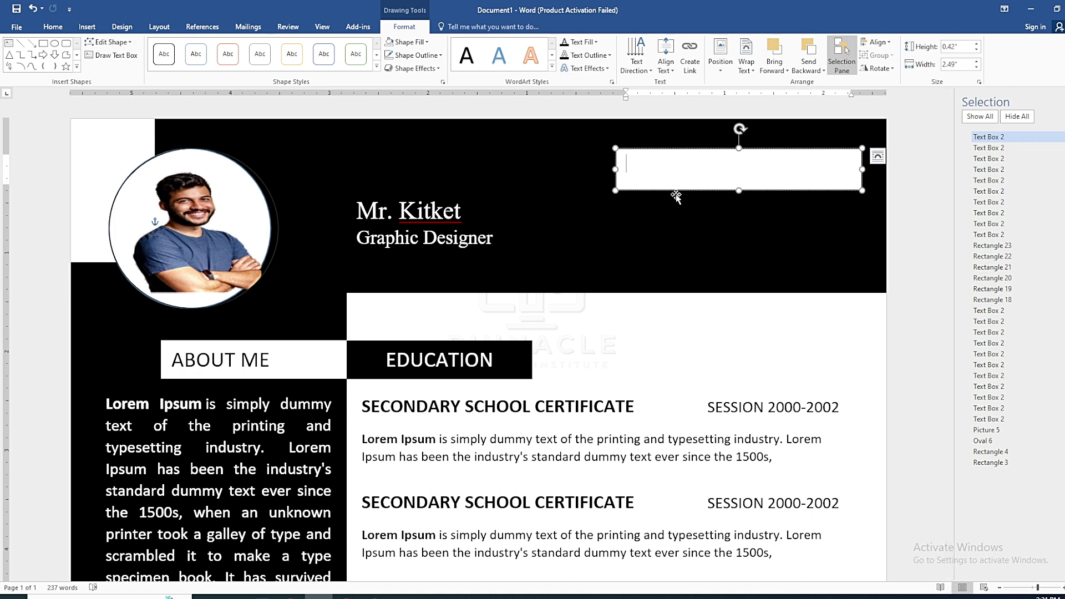
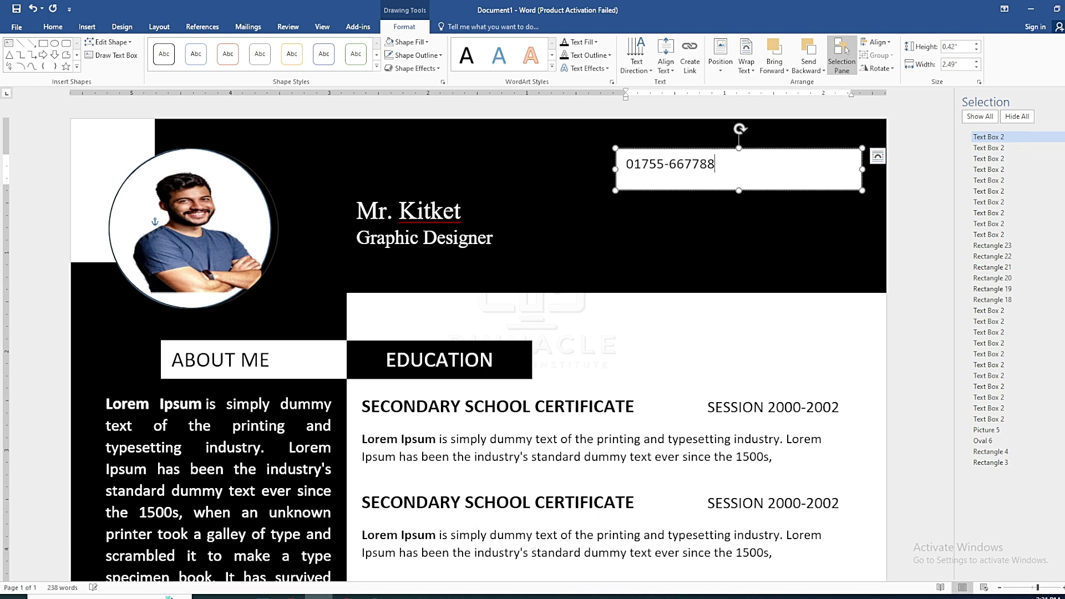
key(Return)
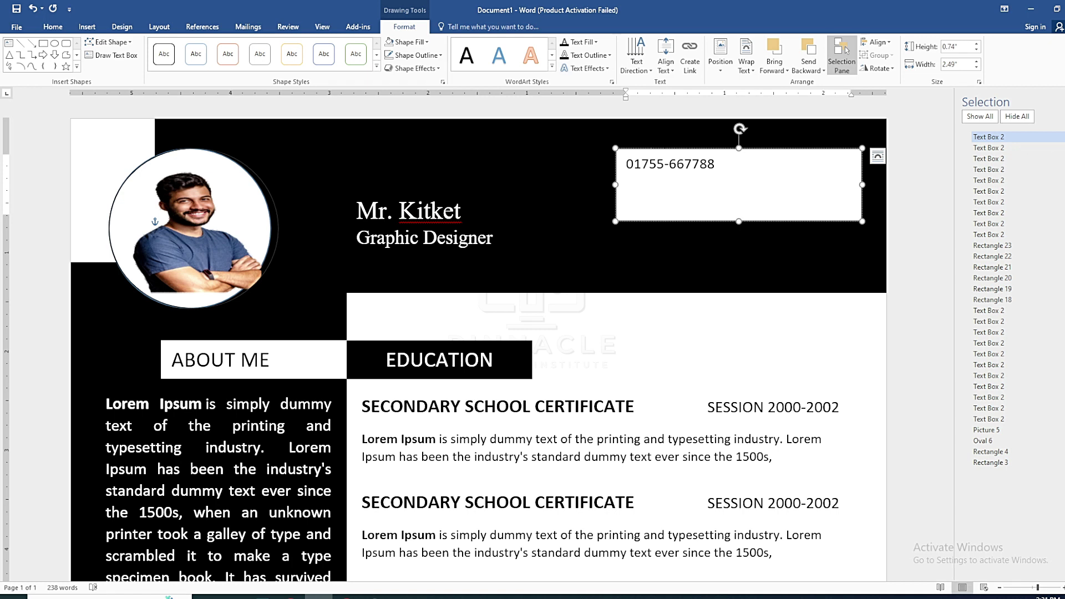
text(someone@gmail.com)
key(Return)
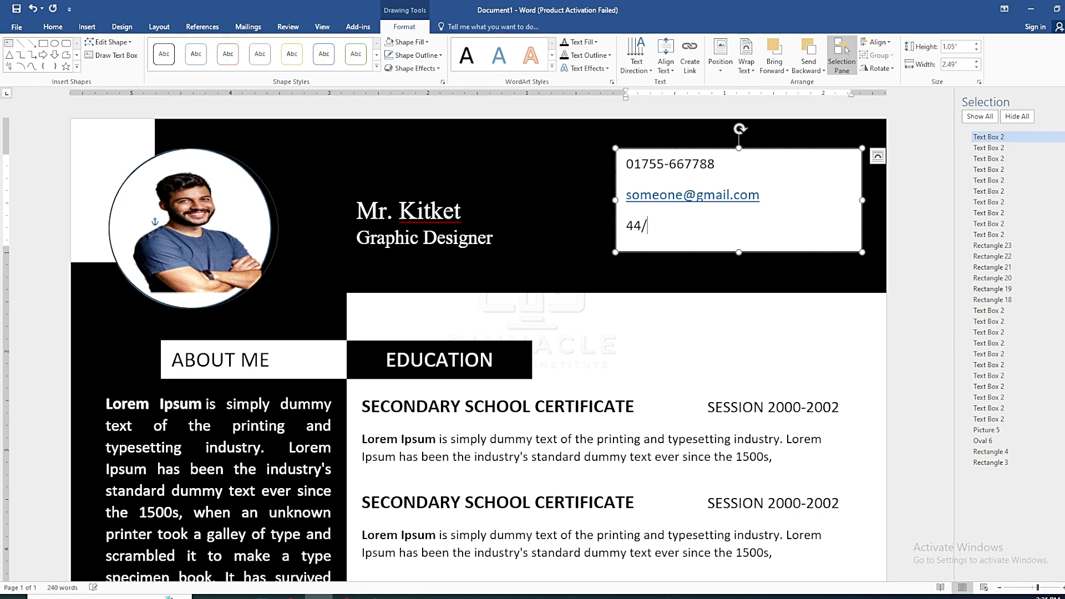
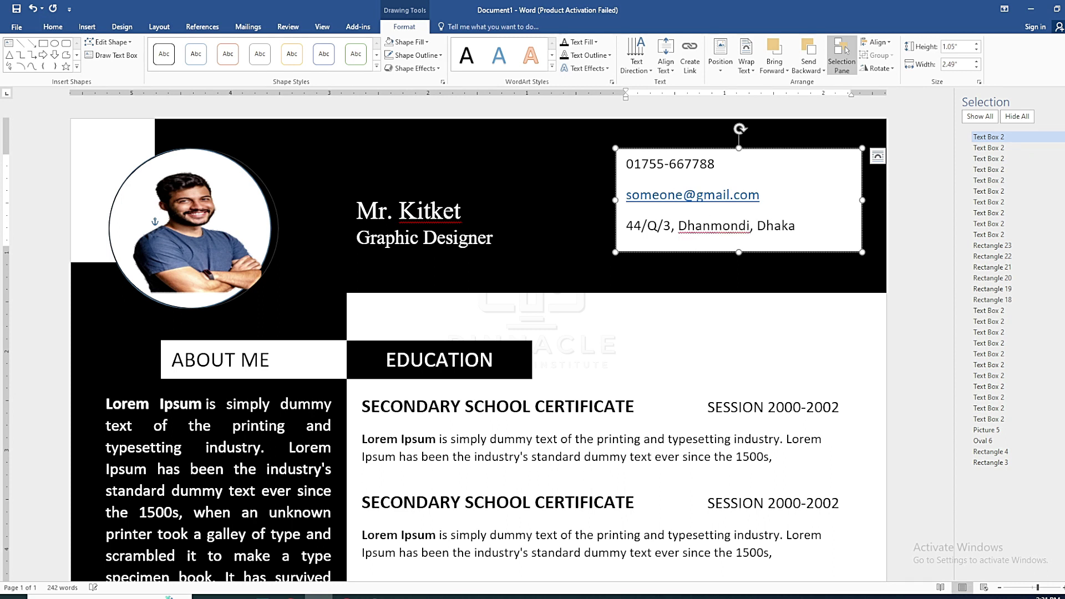
Dismiss the spelling suggestions and move the contact box slightly lower in the header
right_click(720, 226)
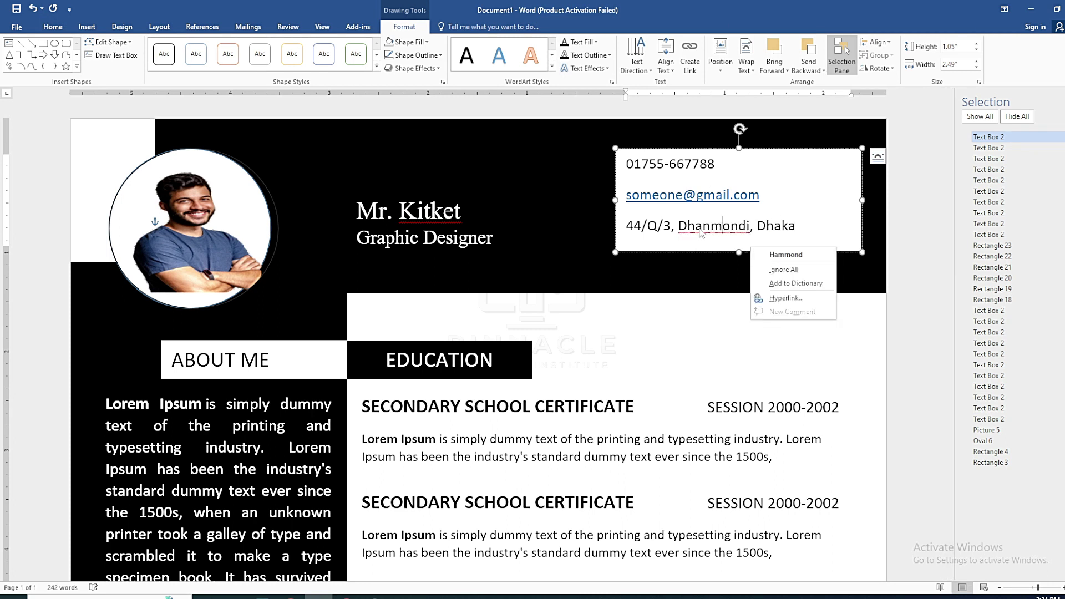
key(Escape)
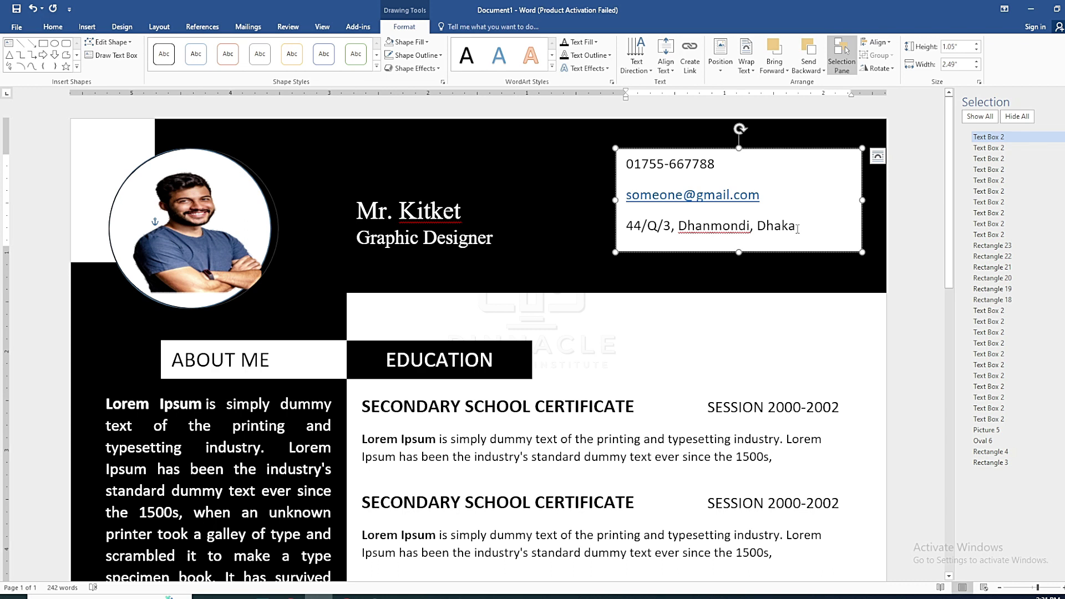
drag(797, 230, 634, 175)
click(805, 224)
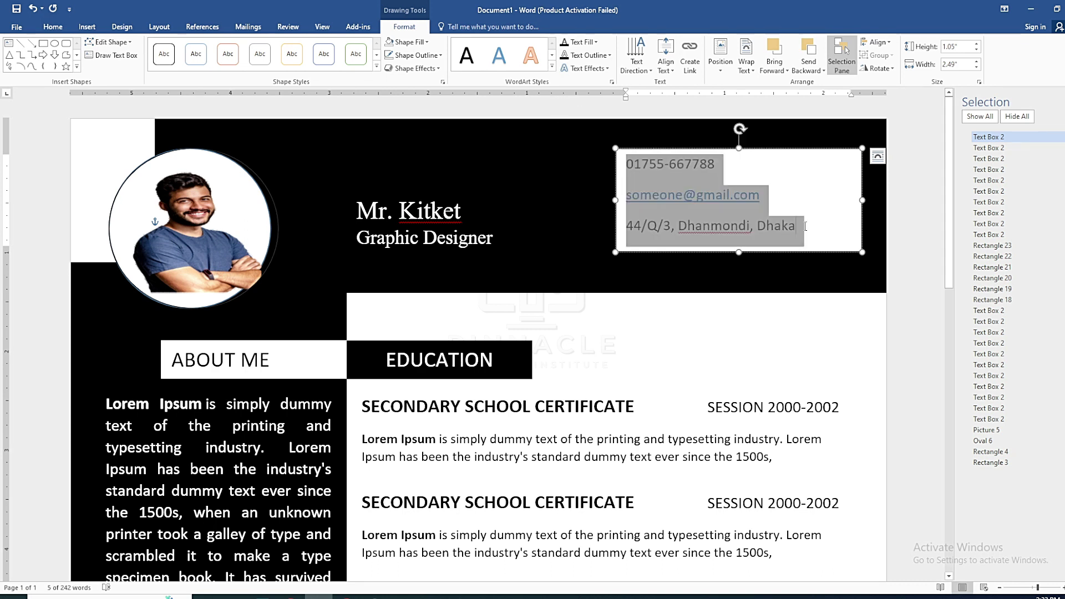
drag(792, 149, 793, 174)
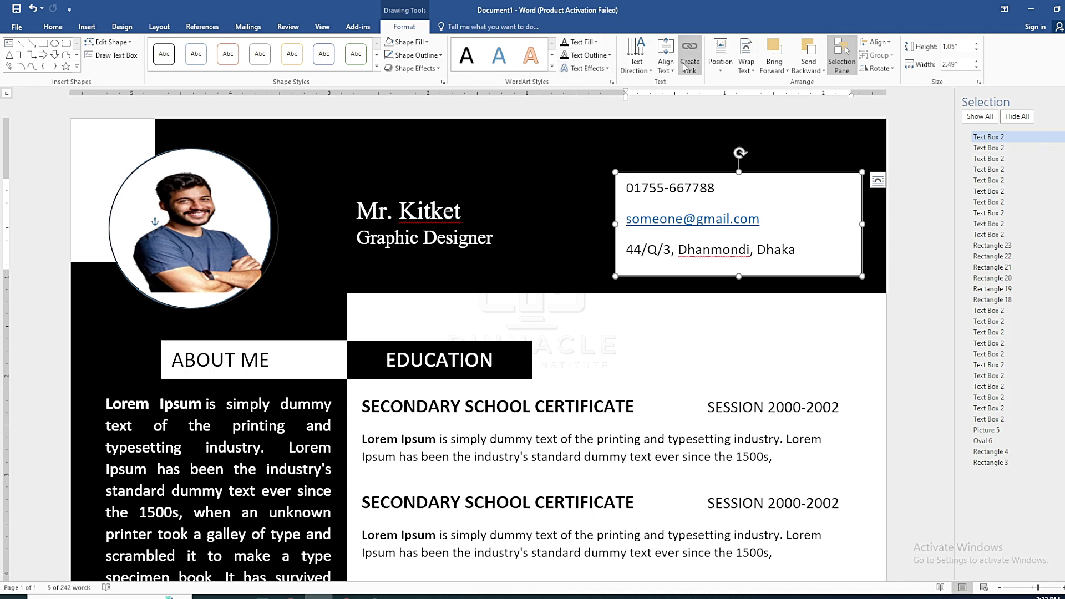
Give the contact box no fill and remove the white shading behind its text
click(413, 43)
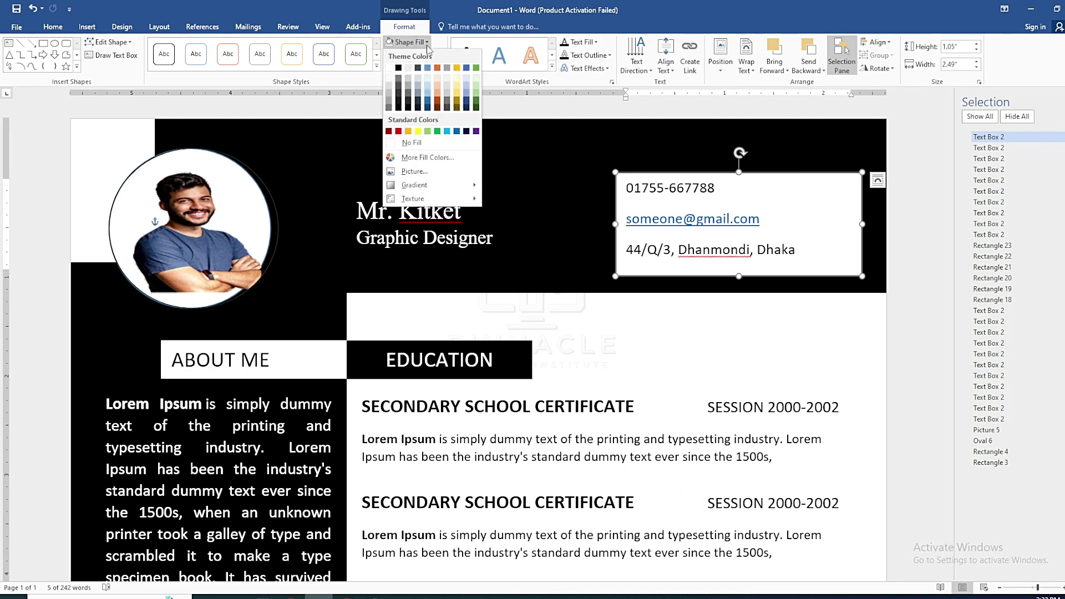
click(411, 143)
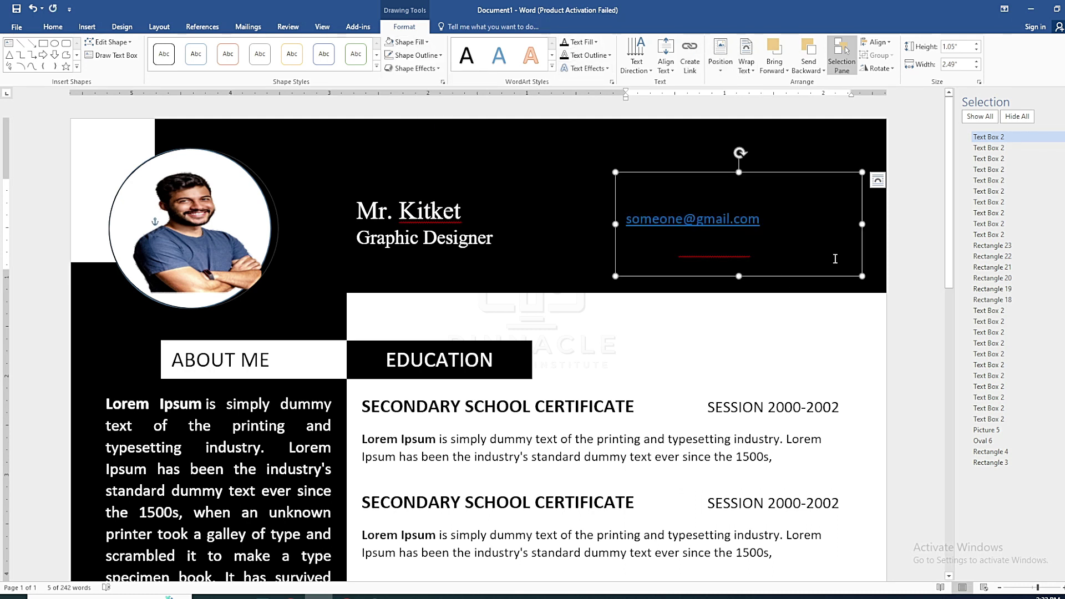
drag(835, 258, 621, 186)
click(53, 27)
click(335, 65)
click(784, 348)
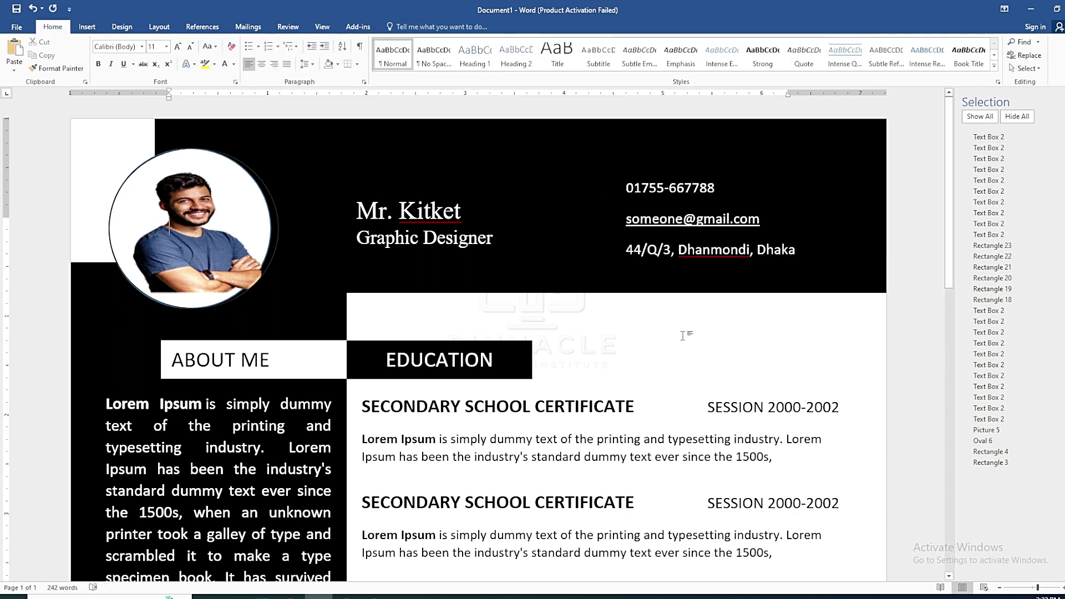
Shift the contact box slightly right, then open a new browser tab
click(680, 170)
drag(680, 170, 710, 169)
click(700, 309)
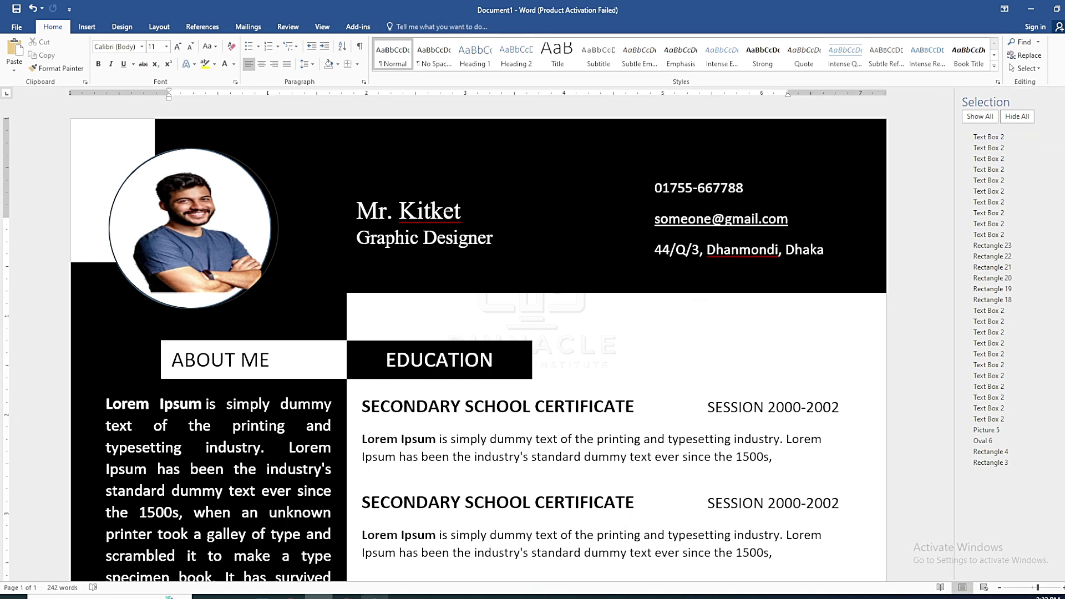
key(alt+Tab)
key(ctrl+t)
Reach Flaticon through a Google search for 'flaticon' and search it for 'mobile' icons
click(491, 223)
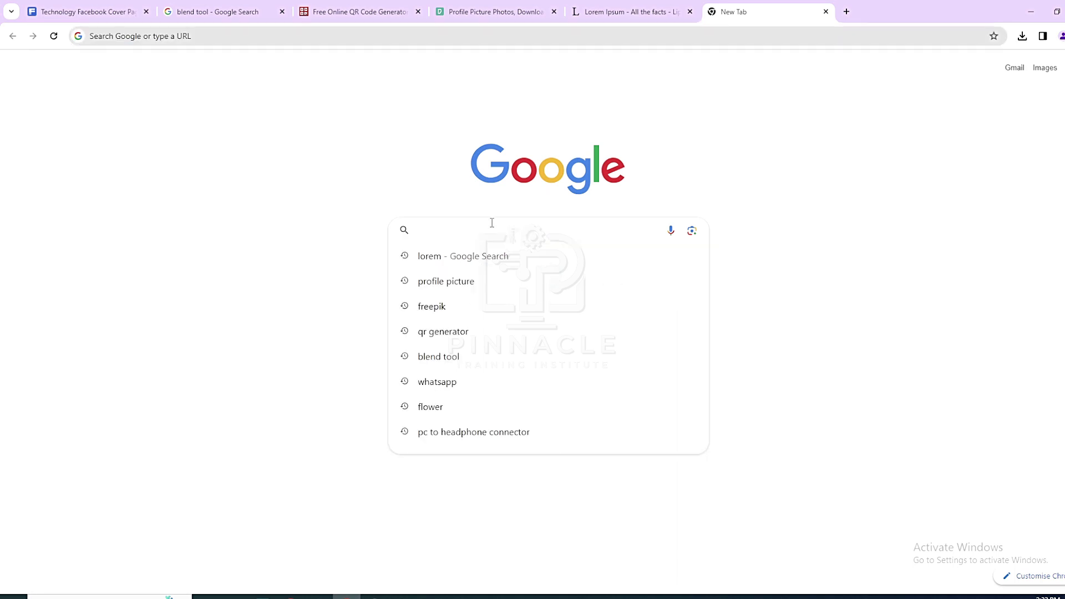
text(flaticon)
key(Return)
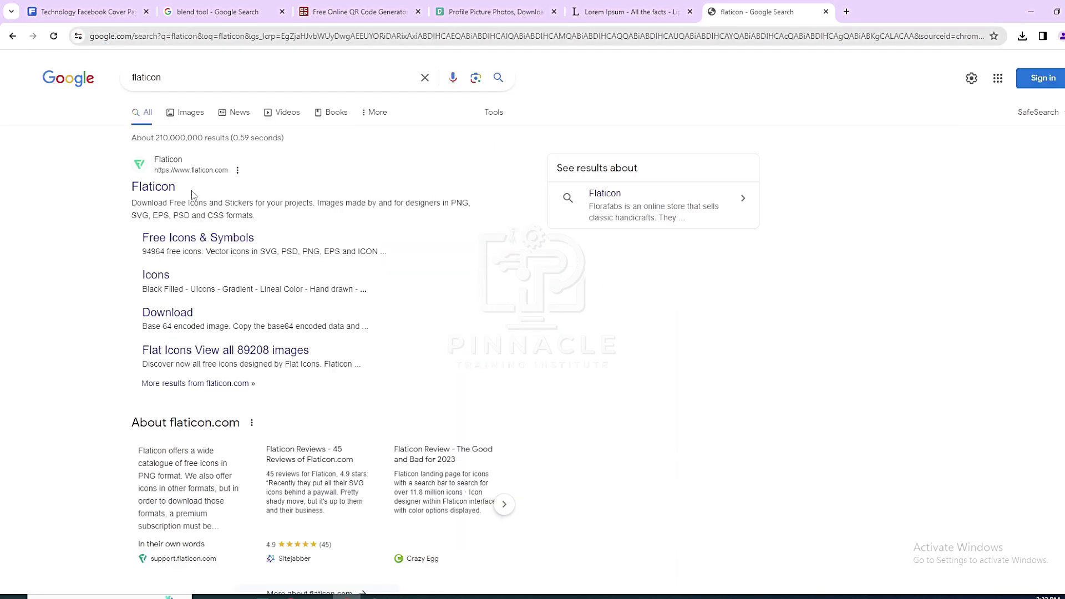
click(153, 186)
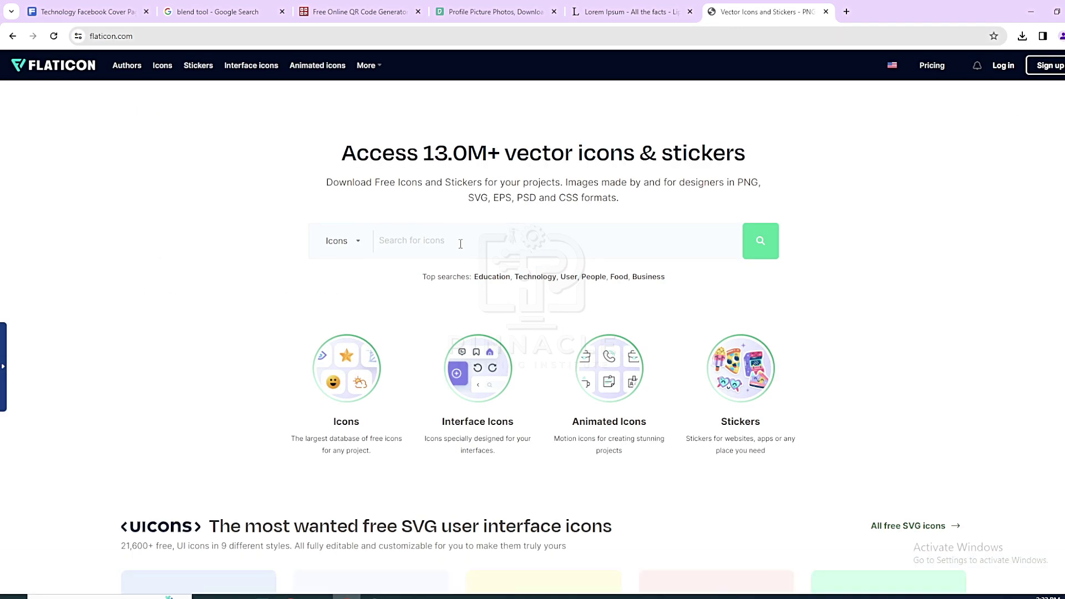
text(mobile)
key(Return)
Copy the telephone icon image from Flaticon and paste it into the Word résumé
scroll(585, 456, down, 2)
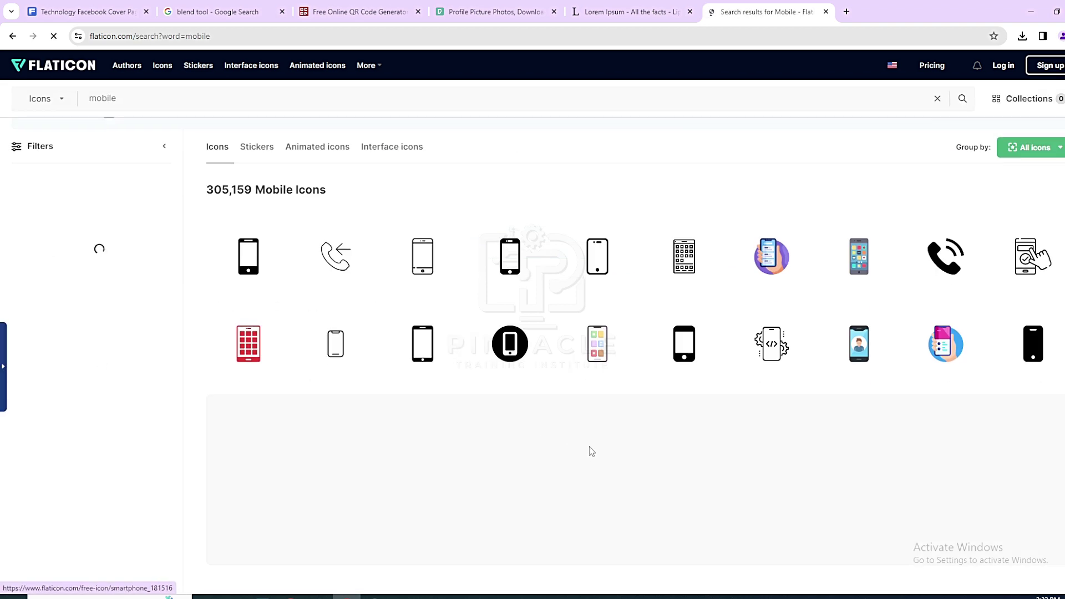
scroll(585, 455, down, 2)
right_click(947, 147)
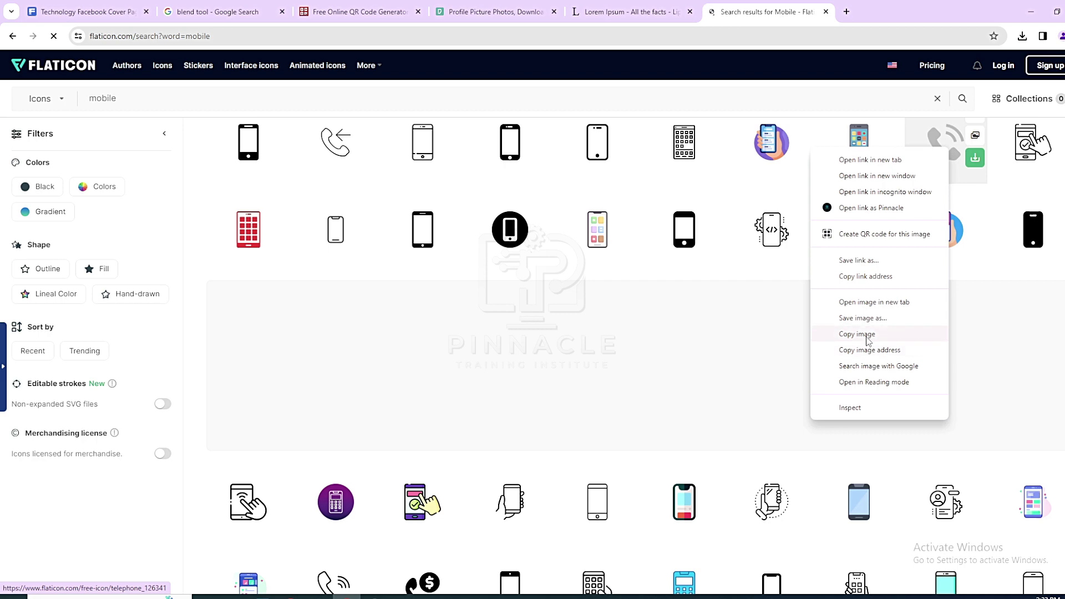
click(867, 339)
click(333, 596)
click(632, 298)
key(ctrl+v)
Set the telephone picture to In Front of Text and shrink it to a small square
drag(682, 345, 641, 246)
click(692, 228)
click(775, 318)
drag(676, 280, 661, 348)
Draw a small white, outline-free square left of the header's phone number
click(285, 201)
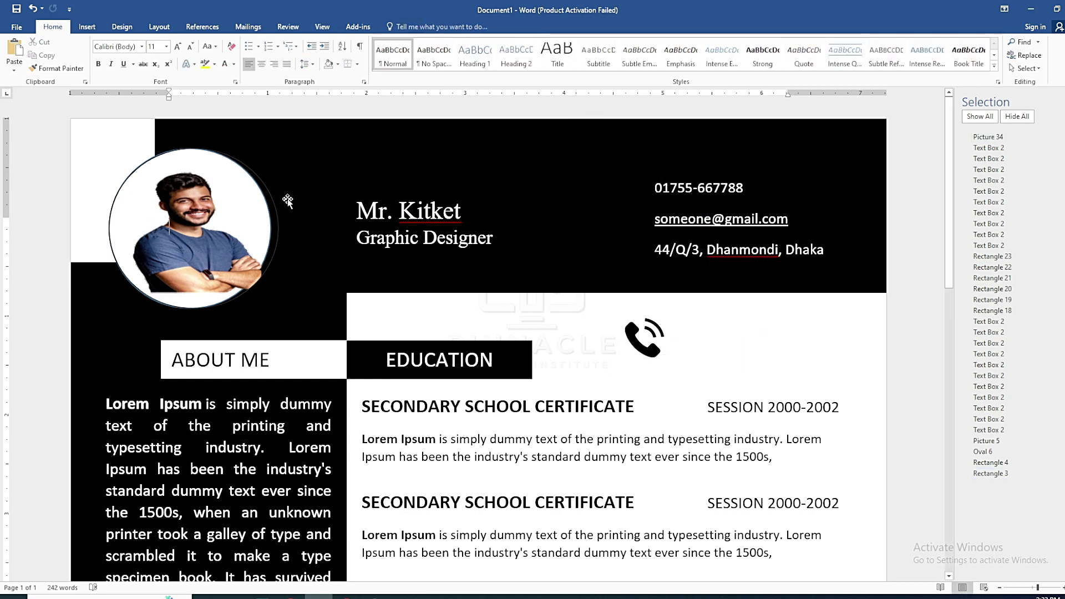
click(88, 27)
click(174, 55)
click(198, 98)
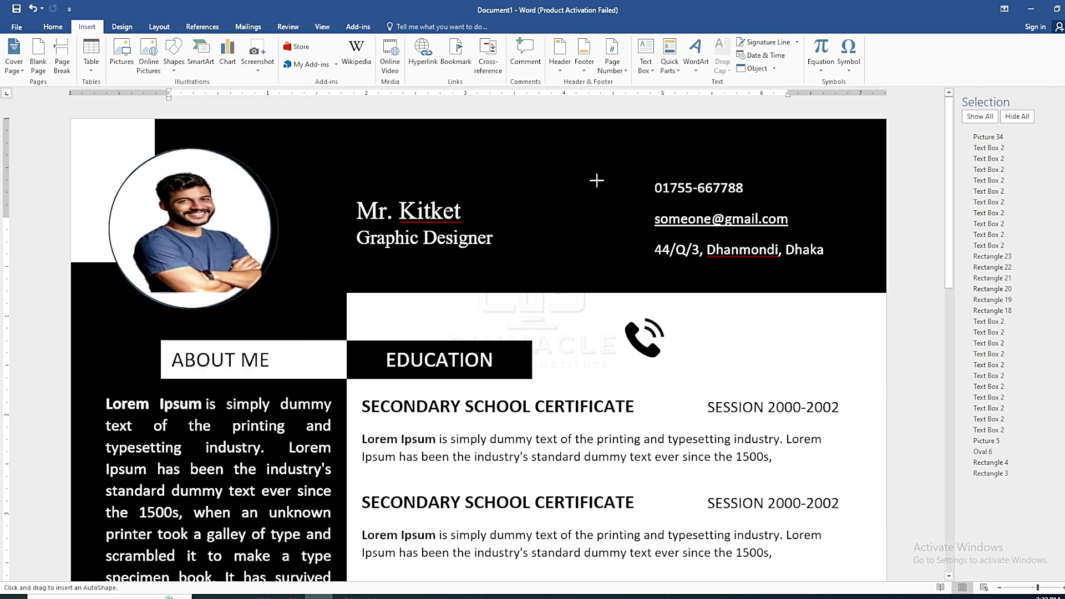
ctrl+scroll(654, 227, up, 3)
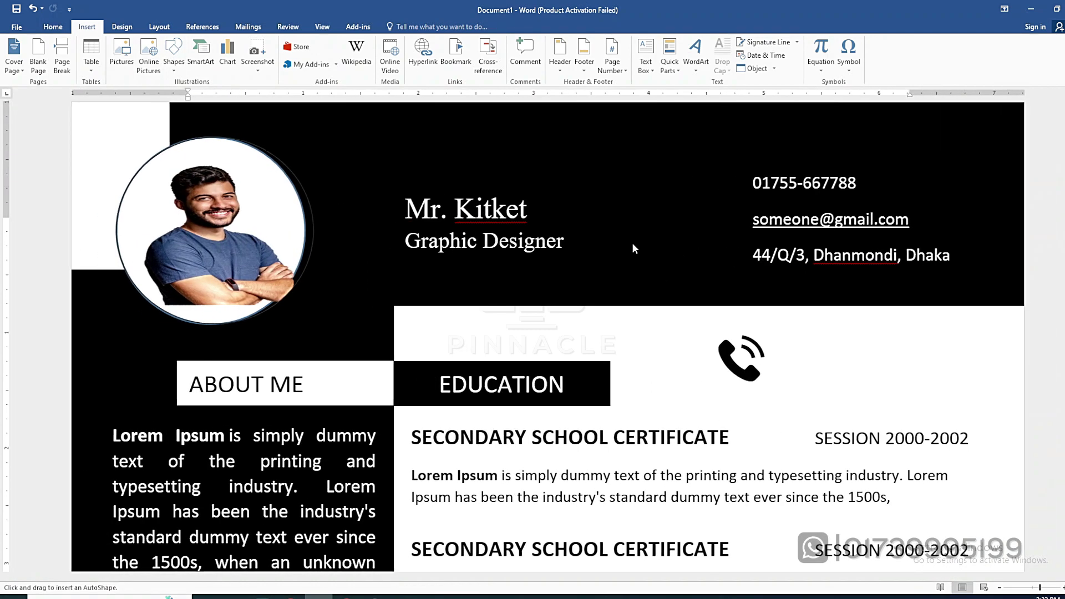
drag(703, 170, 729, 197)
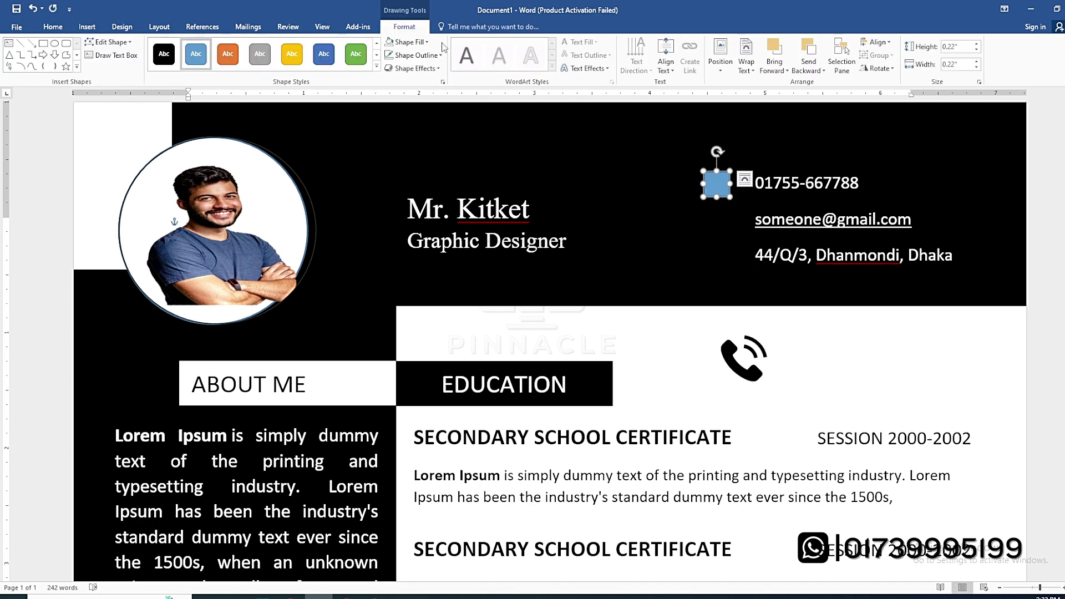
click(411, 42)
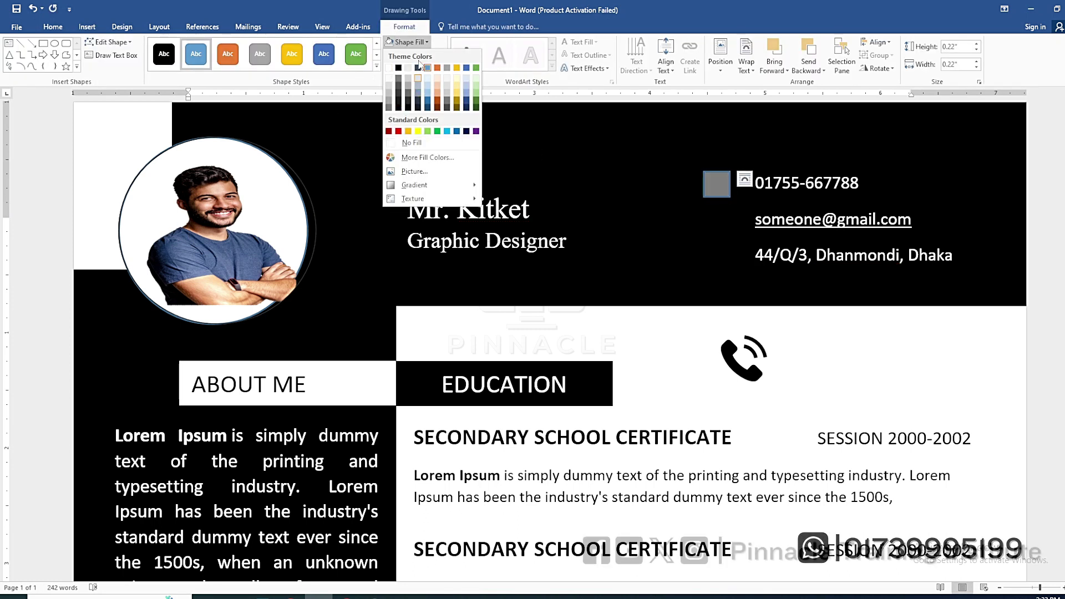
click(388, 67)
click(415, 54)
click(418, 156)
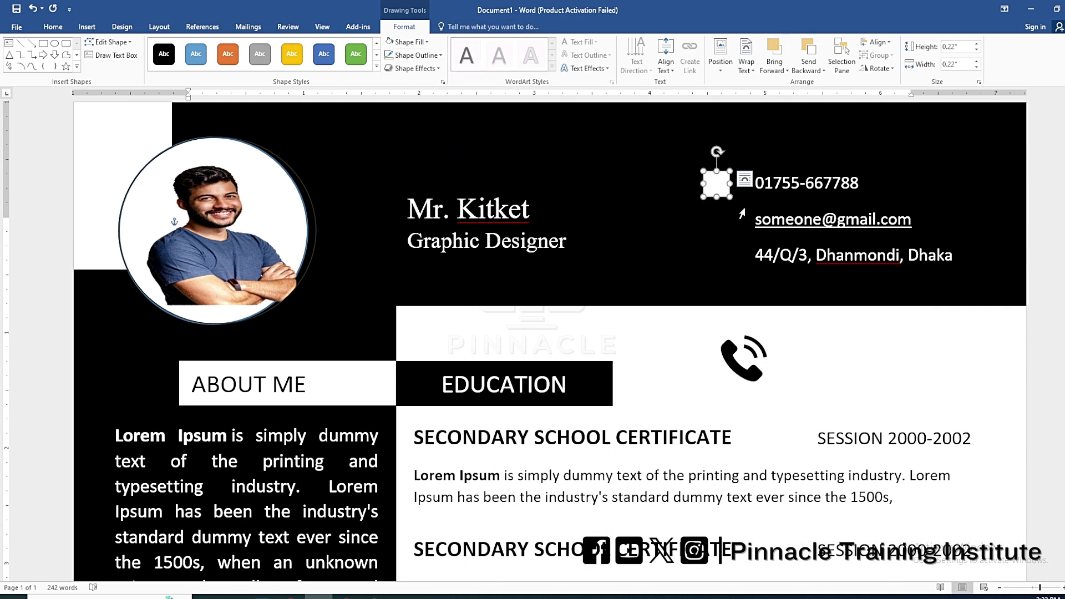
key(Up)
key(Up)
key(Right)
key(Right)
key(Right)
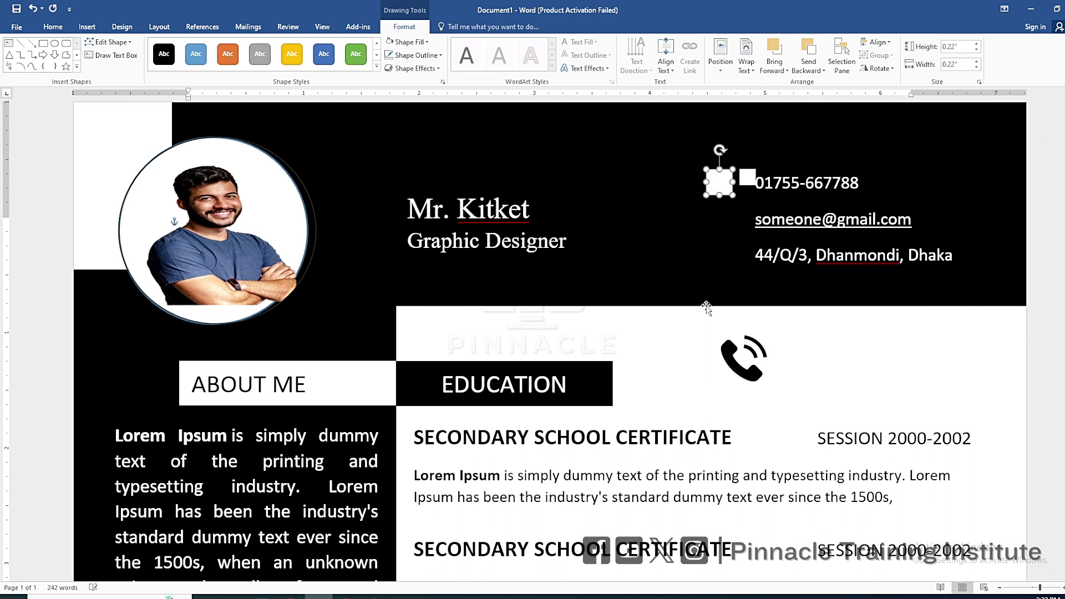
Place the phone icon in front of the white square, centred and resized to 0.15 inch
drag(750, 373, 726, 201)
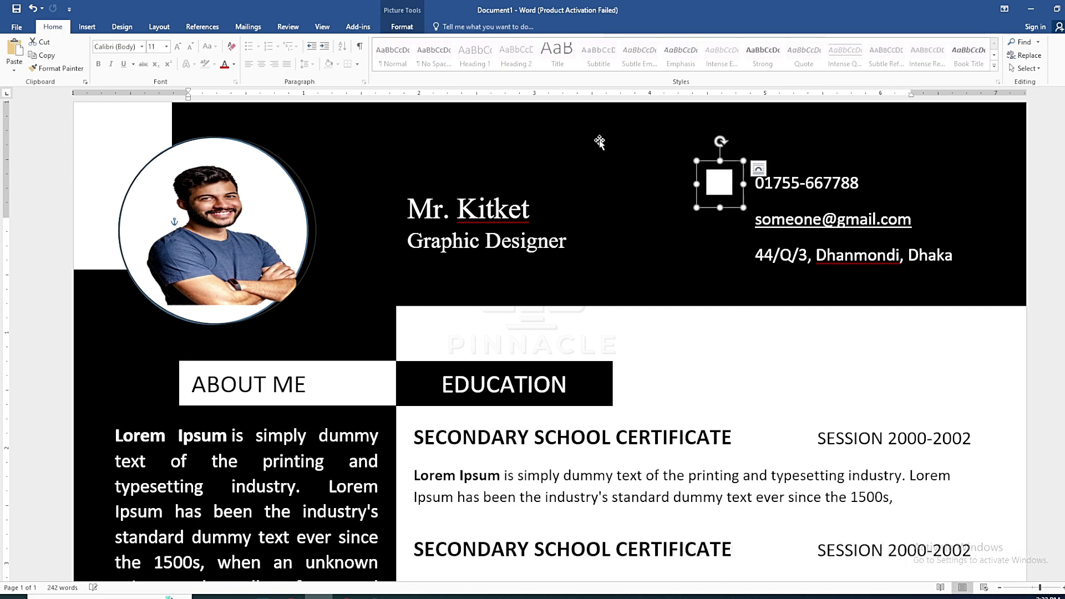
click(402, 27)
click(868, 44)
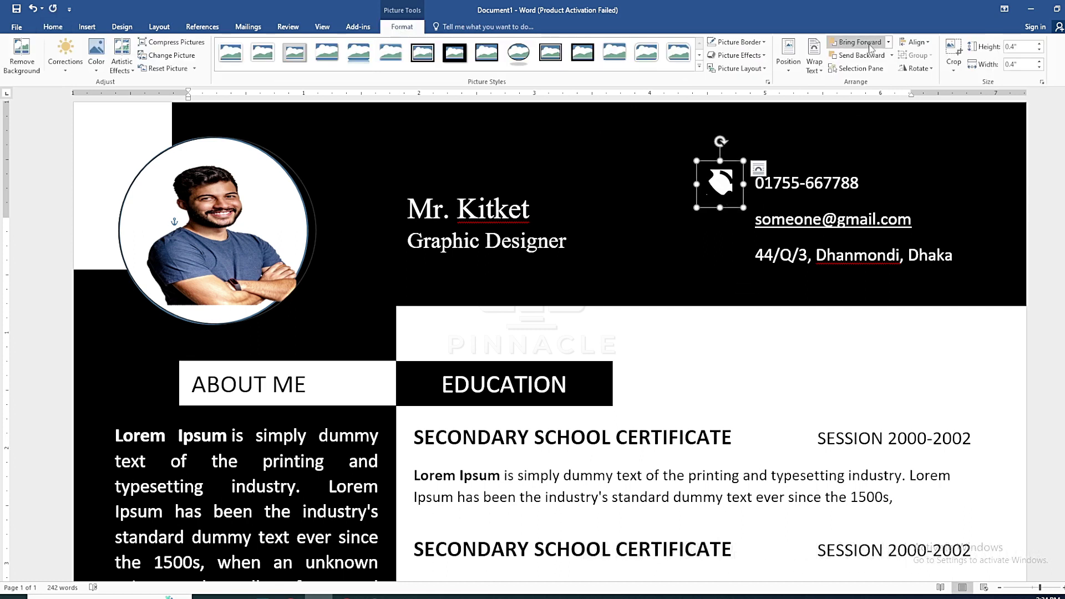
drag(744, 208, 719, 183)
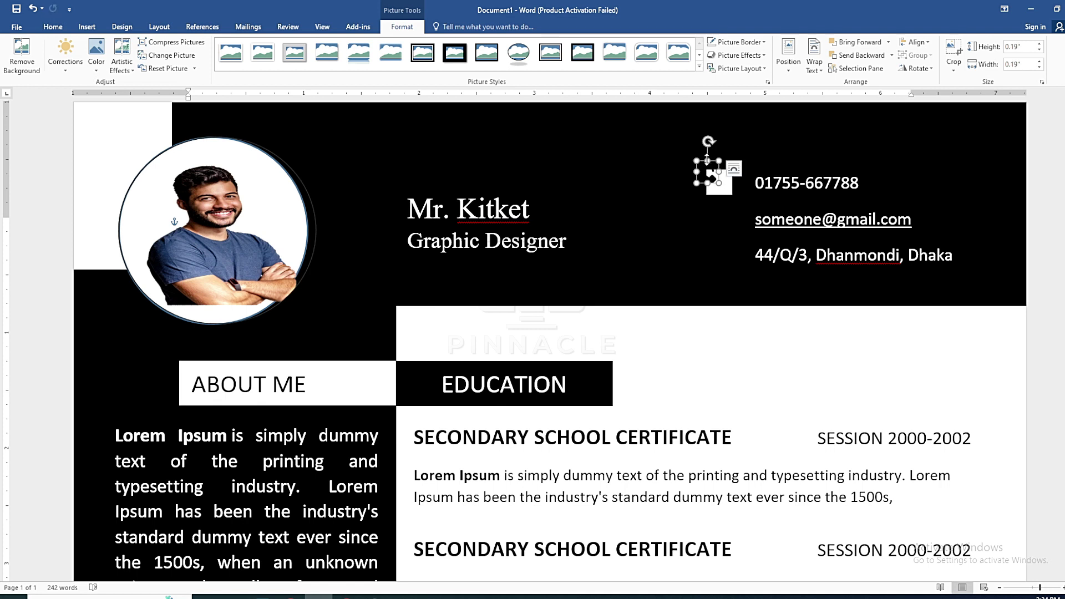
drag(707, 161, 718, 169)
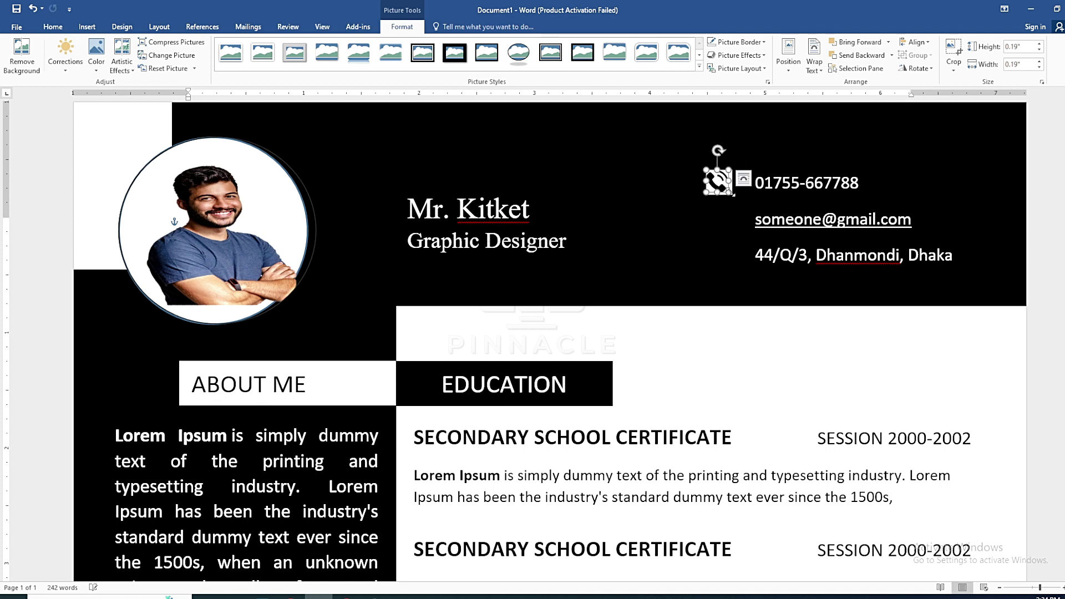
mouse_move(728, 190)
mouse_down()
mouse_move(721, 175)
mouse_move(724, 186)
mouse_up()
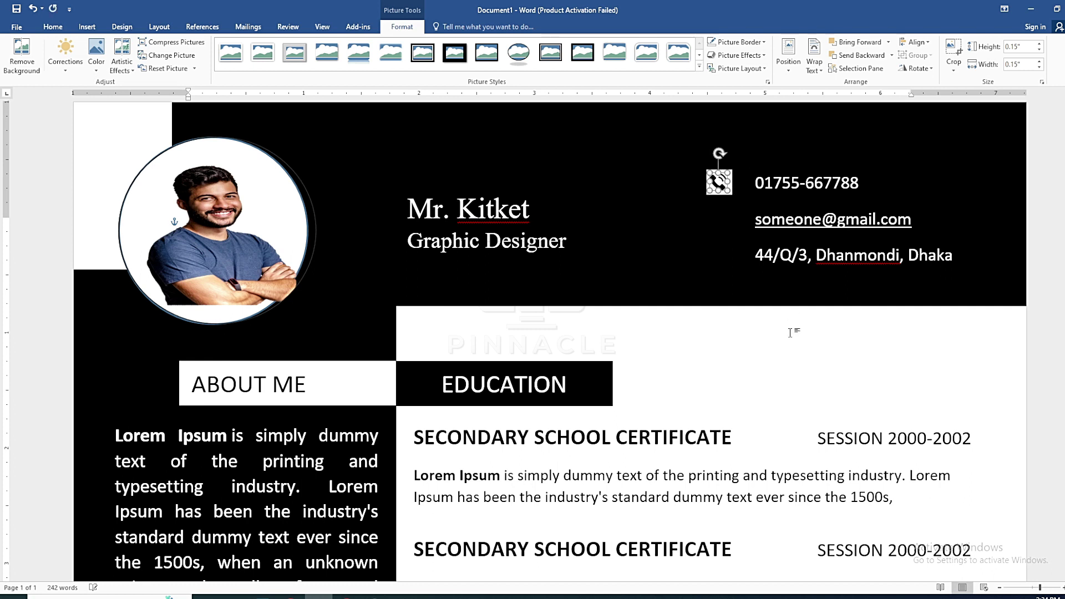
click(845, 347)
double_click(719, 182)
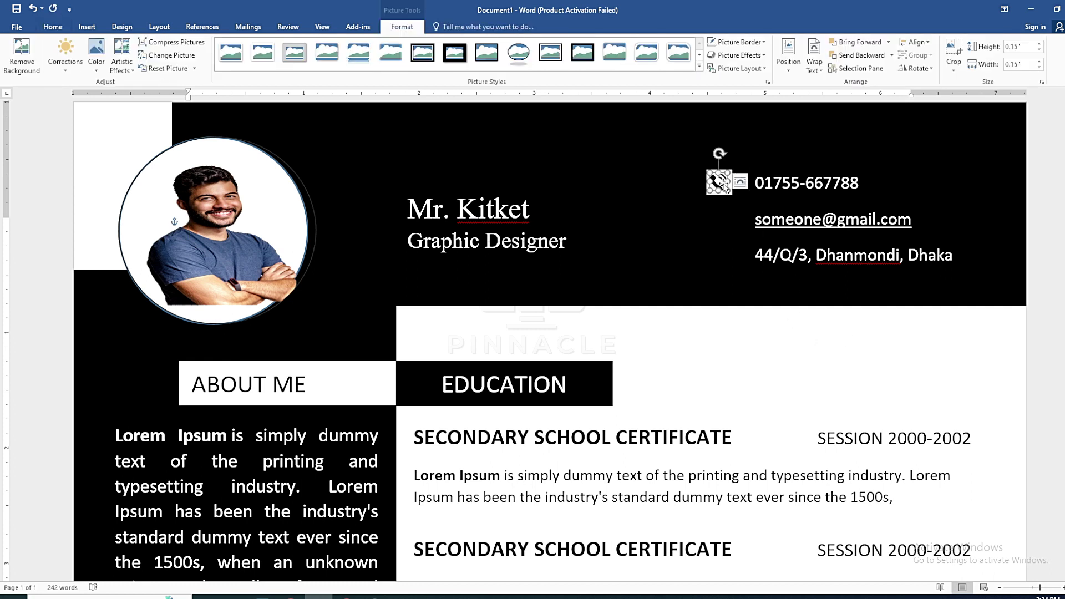
Paste a copy of the phone icon with its white square beside the e-mail address
click(857, 68)
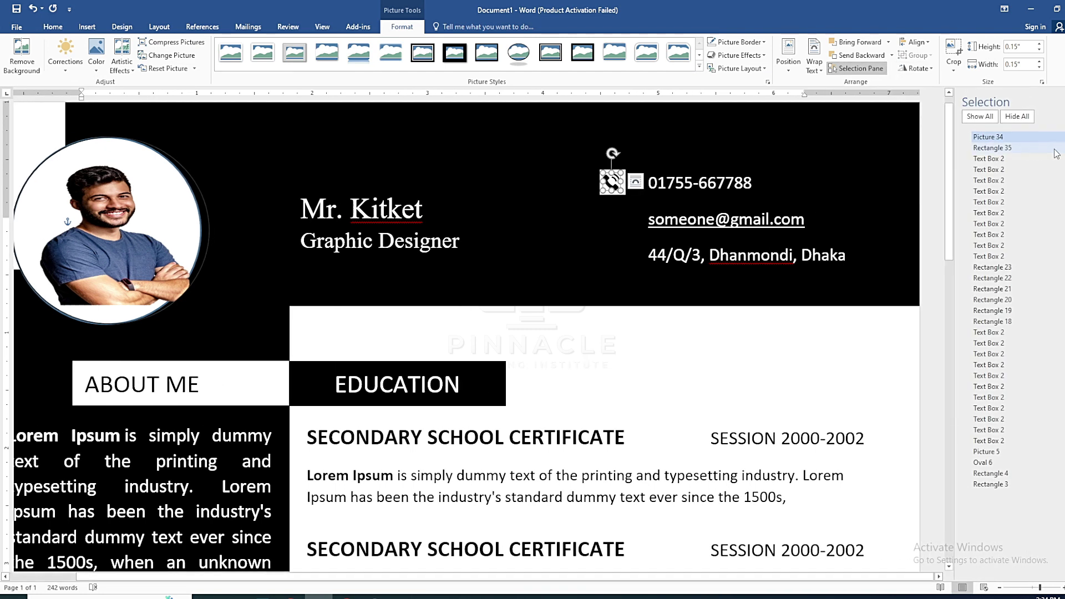
key(ctrl)
key(ctrl+v)
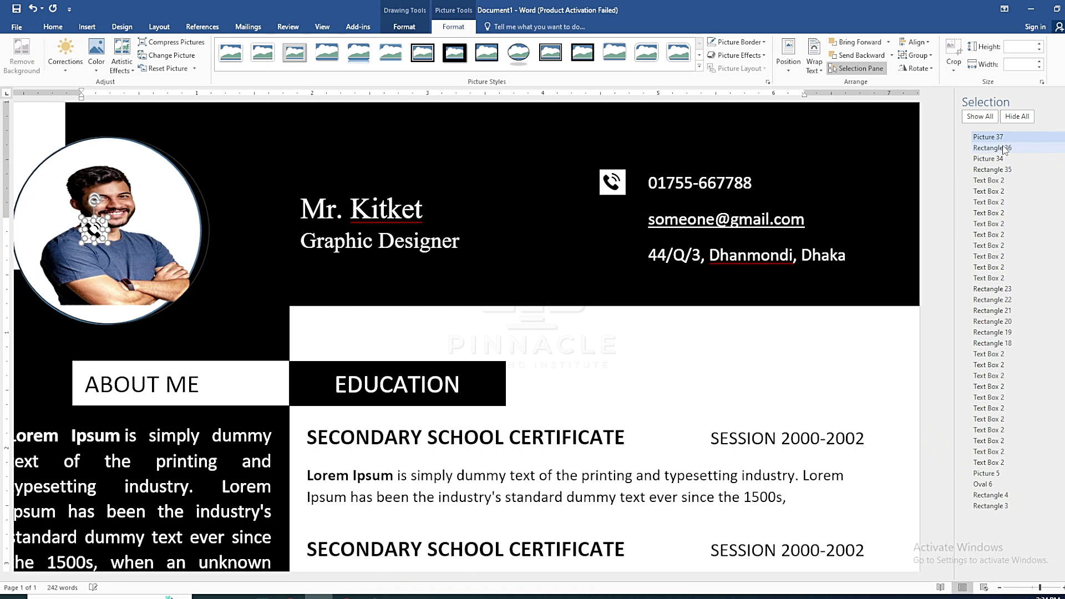
drag(95, 227, 98, 267)
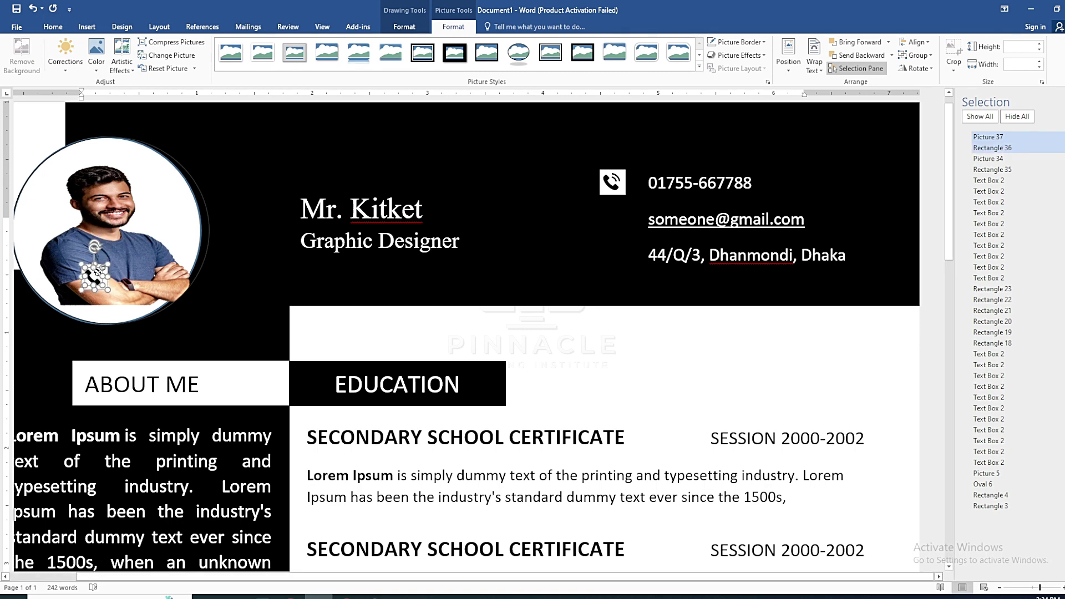
drag(95, 274, 614, 219)
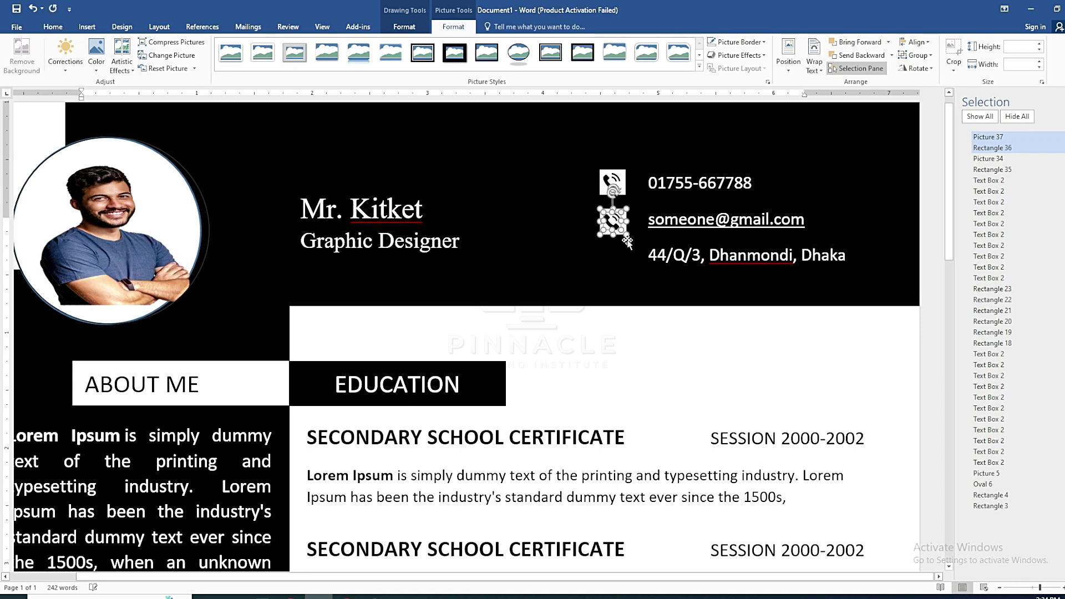
click(642, 311)
Place another icon copy beside the address line and check the page
key(ctrl+v)
drag(95, 227, 613, 255)
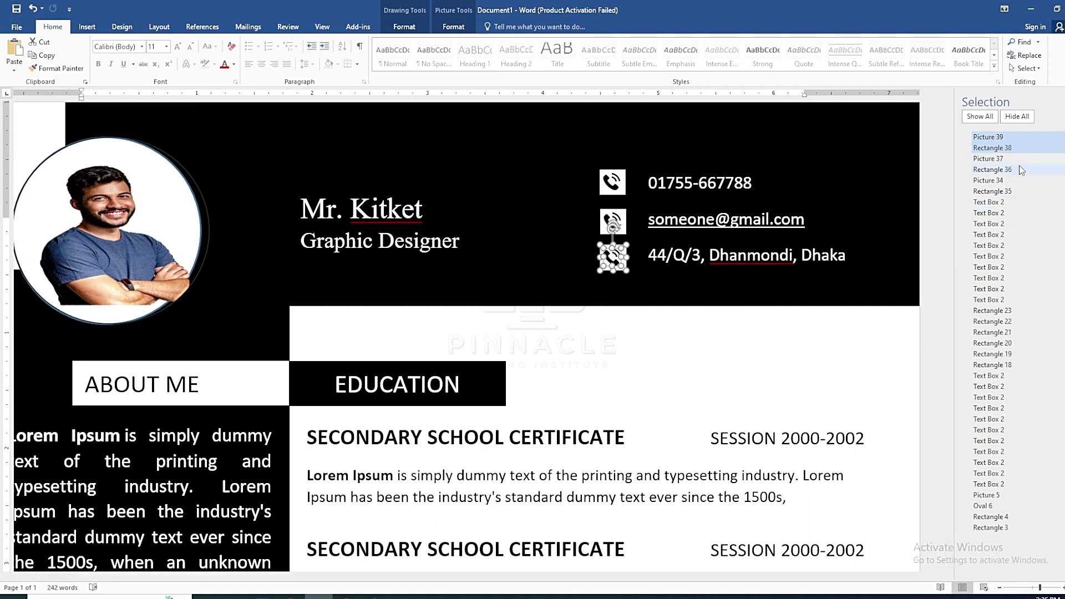
click(658, 345)
scroll(657, 344, down, 1)
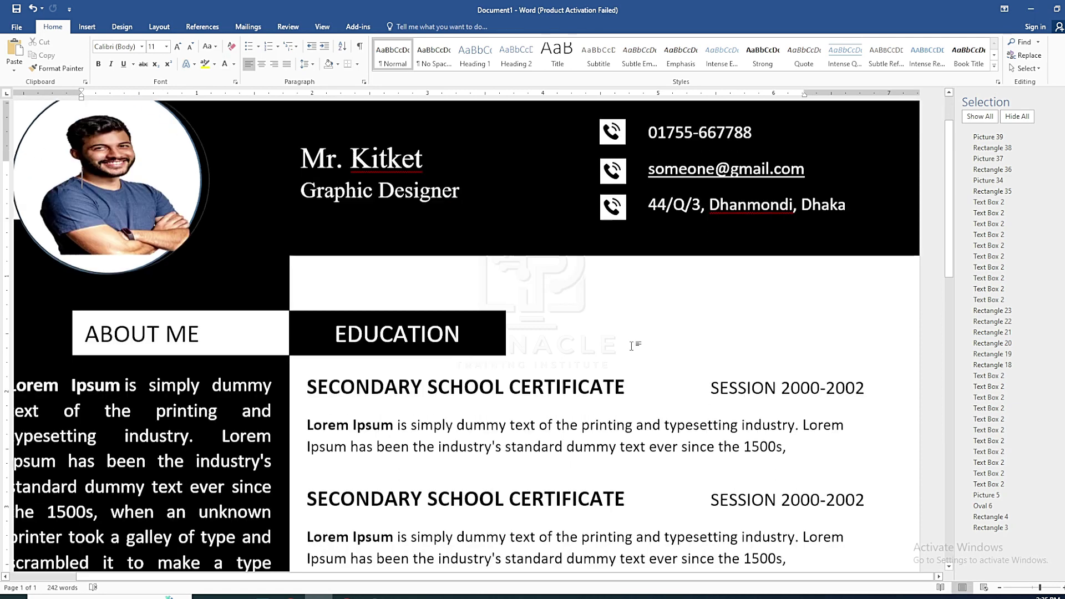
scroll(633, 348, up, 2)
scroll(665, 334, down, 3)
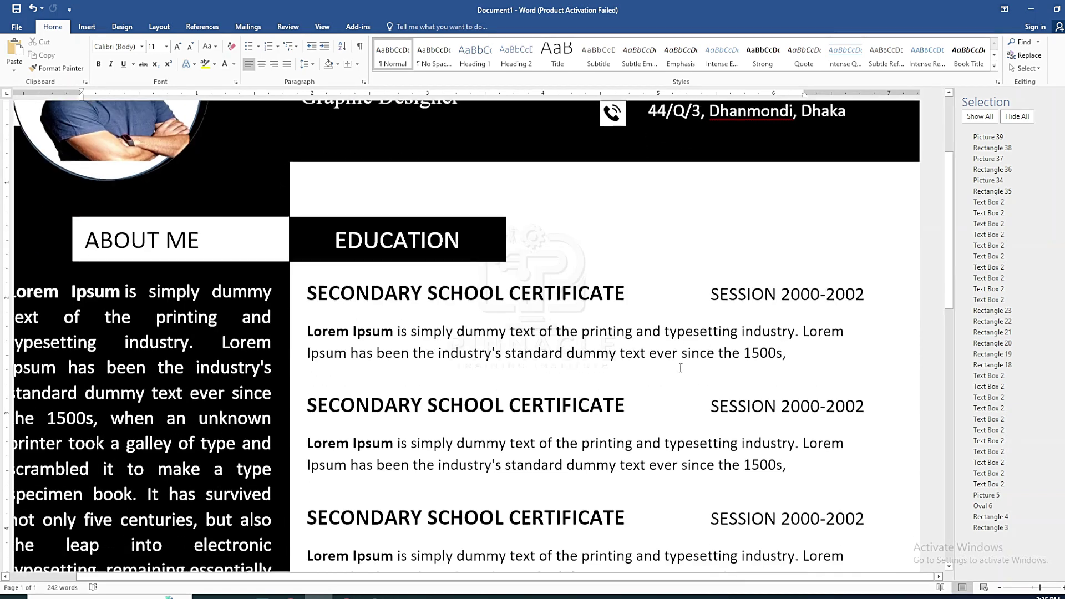
scroll(343, 267, up, 2)
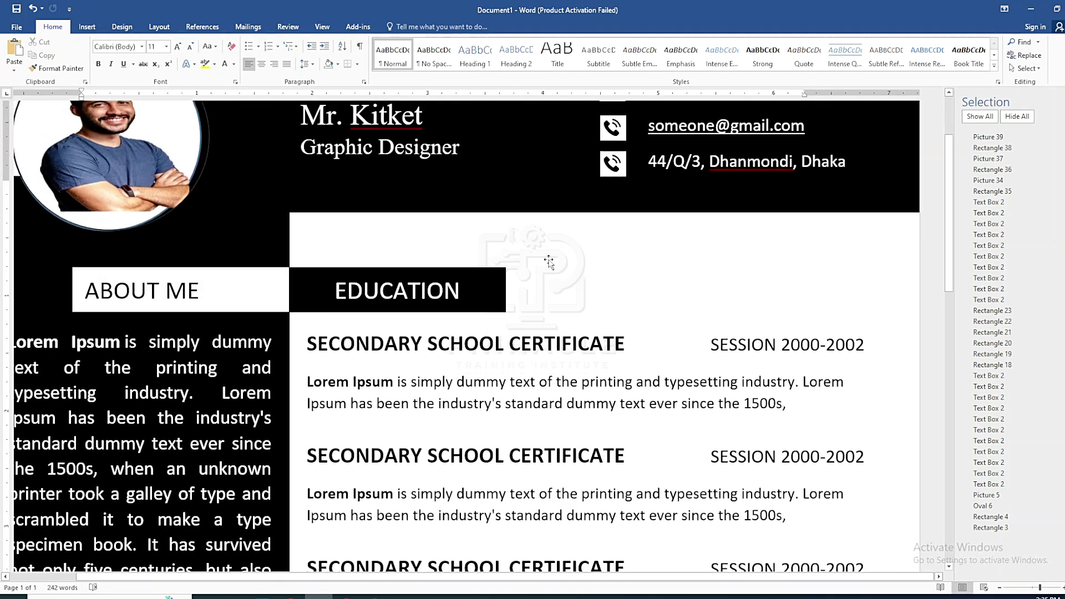
scroll(330, 283, down, 12)
scroll(331, 284, up, 12)
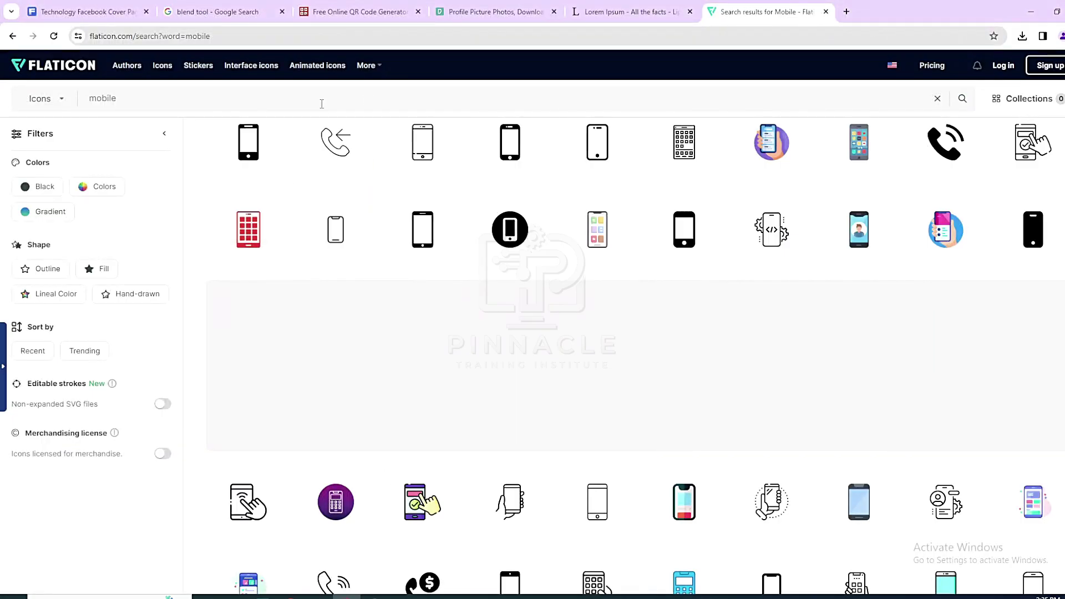
Search Flaticon for 'education', dismiss the Adobe Stock popup, and copy the black graduation-cap image
click(321, 103)
text(education)
key(Return)
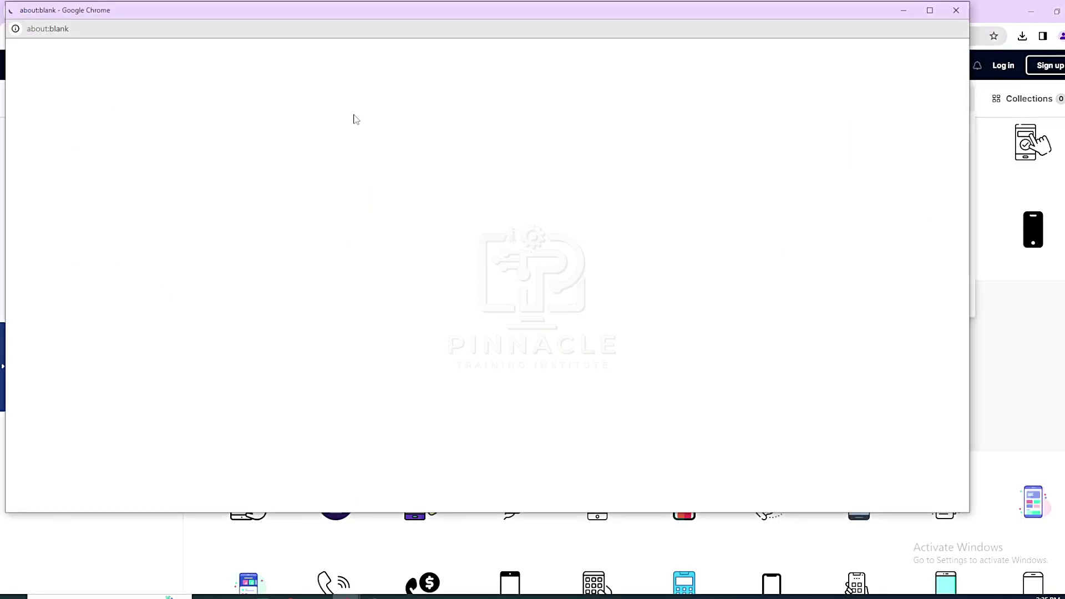
click(956, 11)
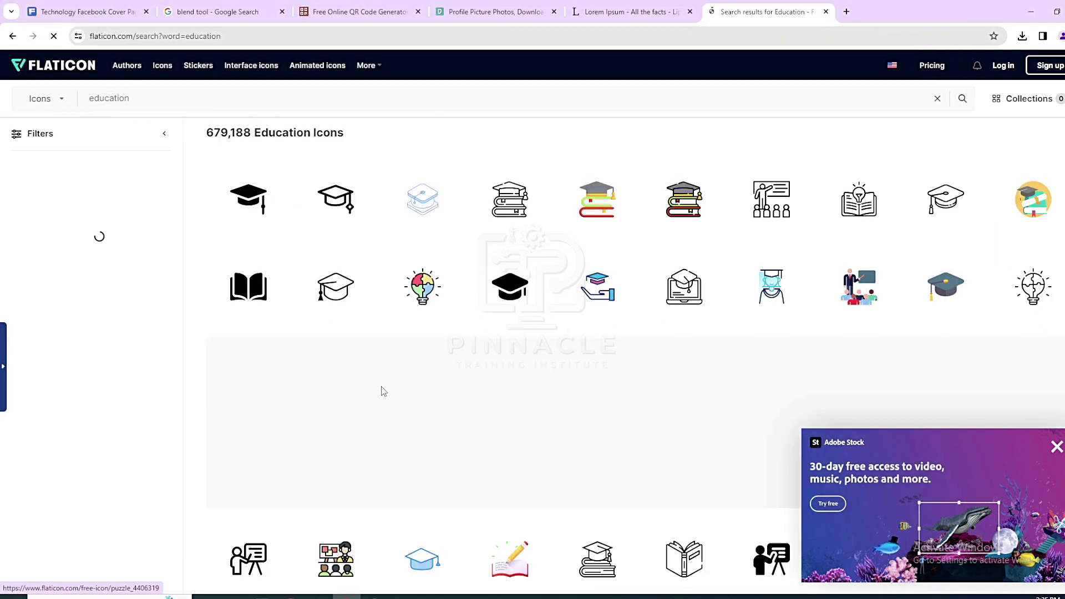
scroll(534, 348, down, 1)
right_click(510, 138)
click(560, 356)
key(alt+Tab)
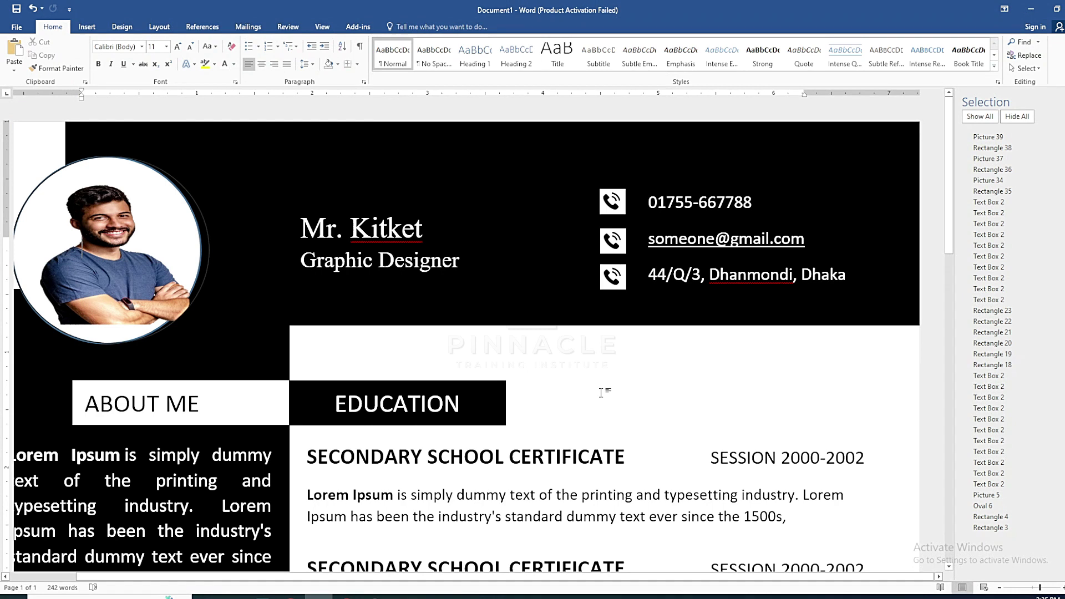
Paste the graduation cap, recolor it light, and place it at the left of the EDUCATION bar
key(ctrl+v)
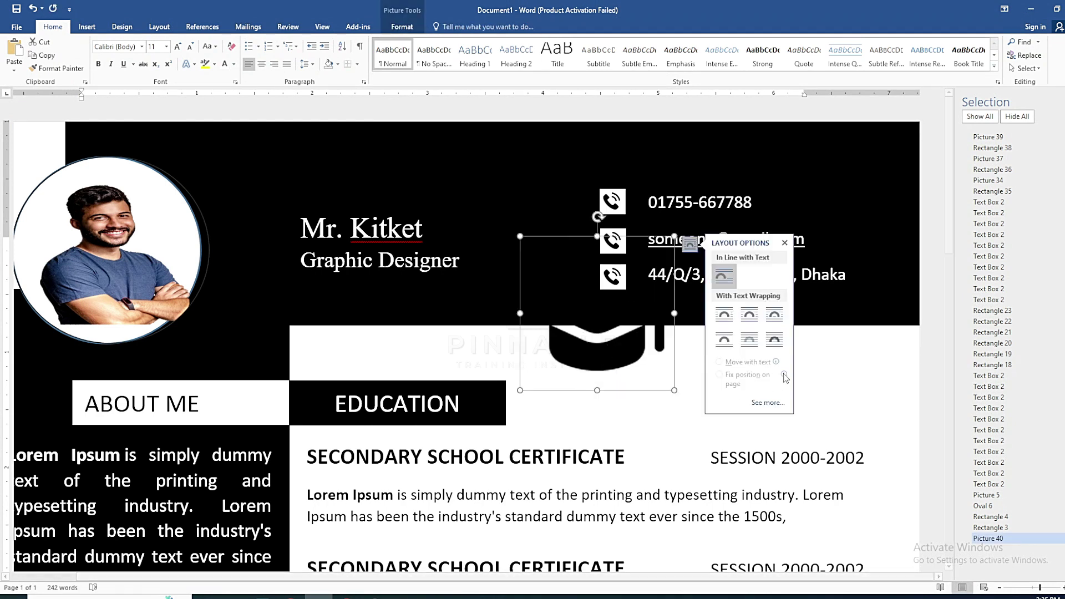
drag(607, 351, 571, 388)
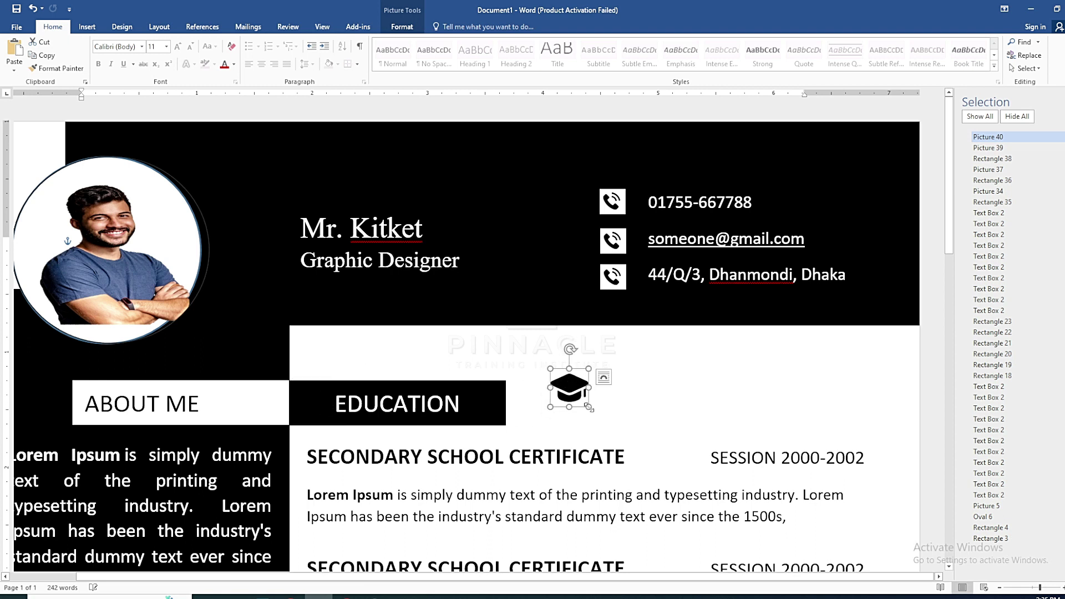
click(401, 26)
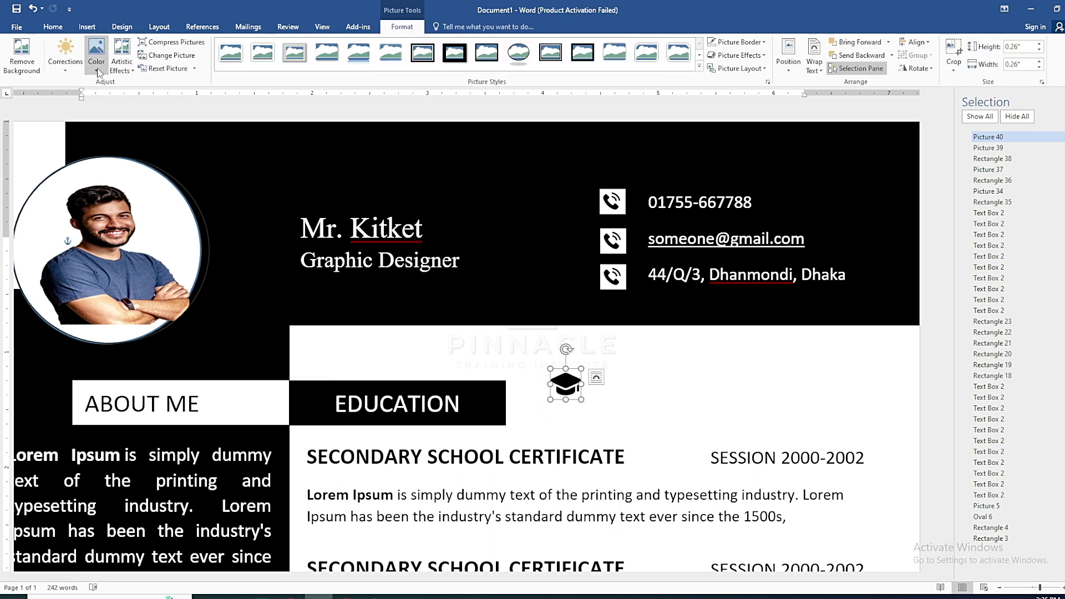
click(96, 55)
mouse_move(150, 320)
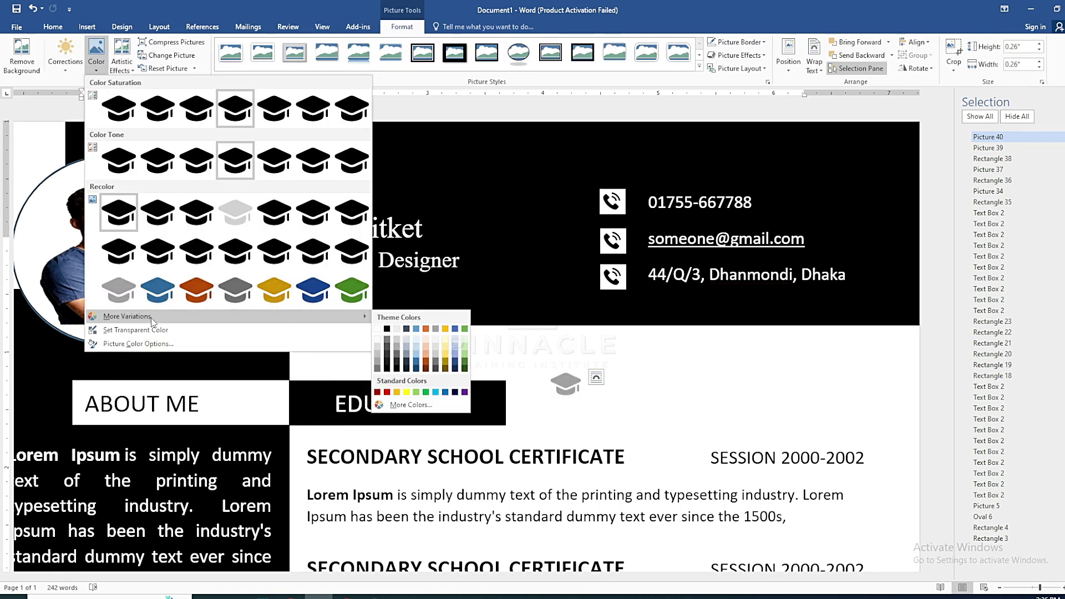
click(378, 329)
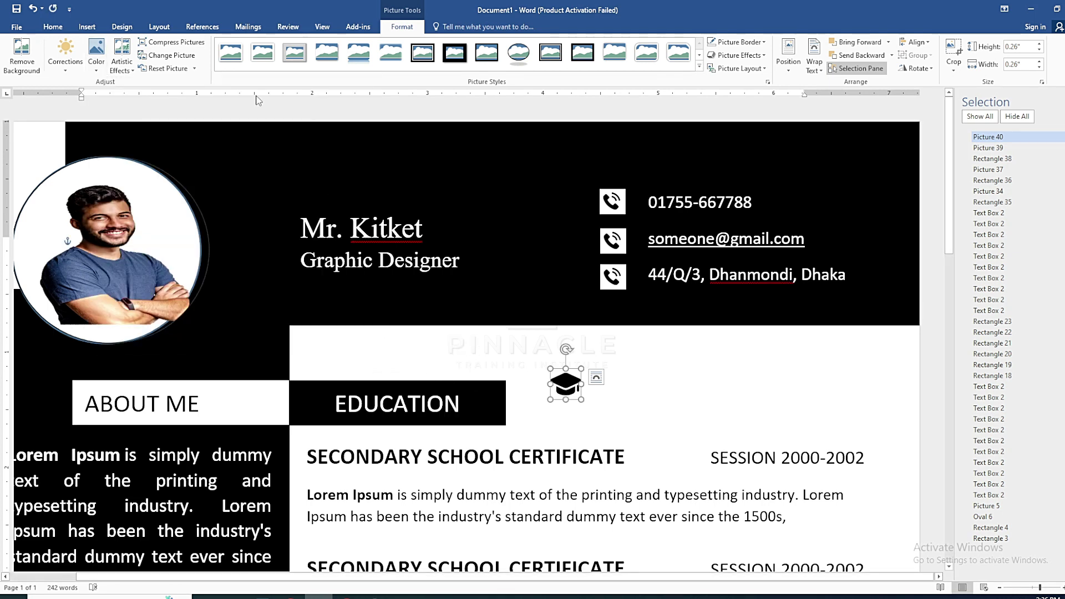
click(96, 71)
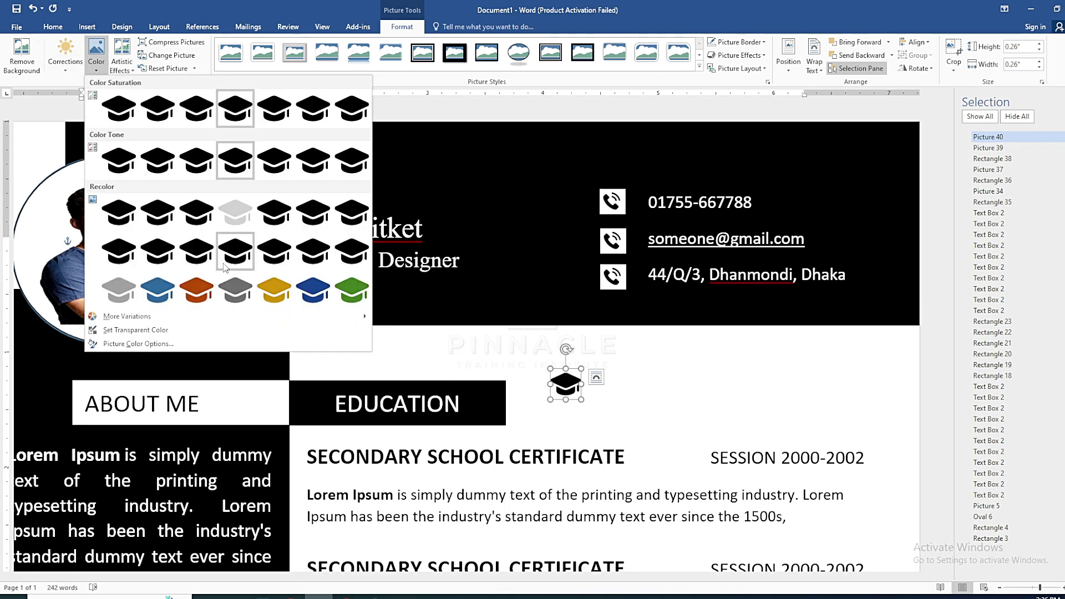
click(243, 218)
drag(571, 386, 324, 402)
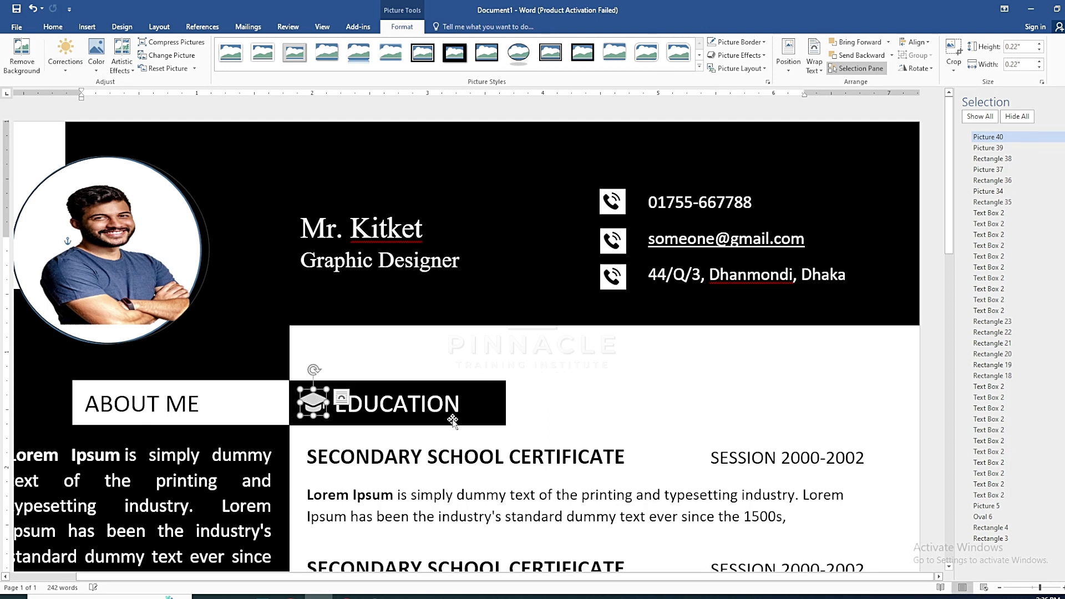
Put graduation-cap copies on the EXPERIENCE and REFERANCE heading bars
scroll(557, 411, down, 2)
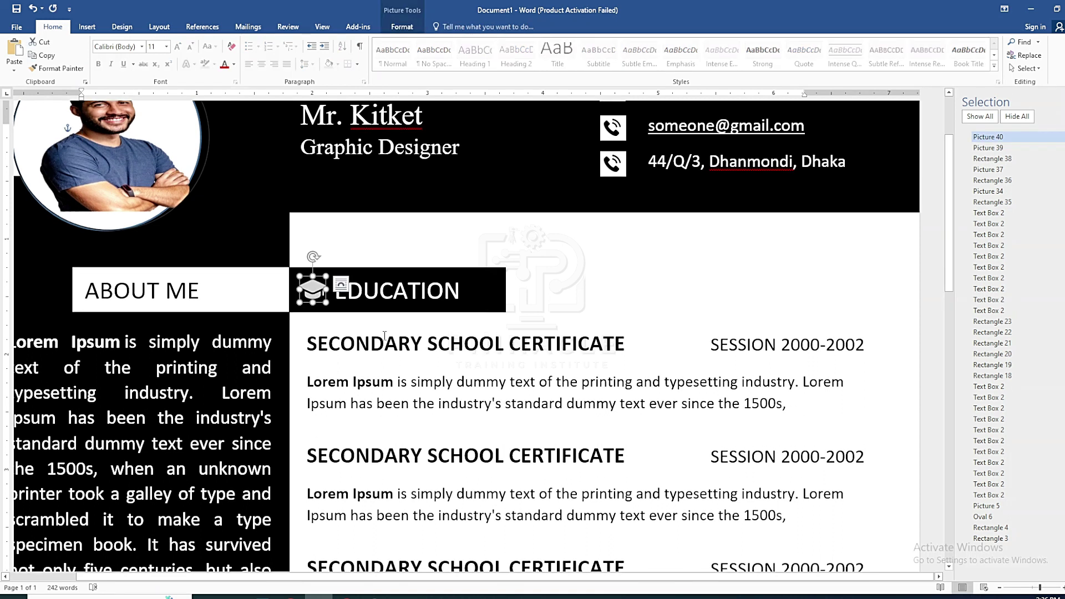
drag(313, 291, 333, 471)
scroll(357, 302, down, 9)
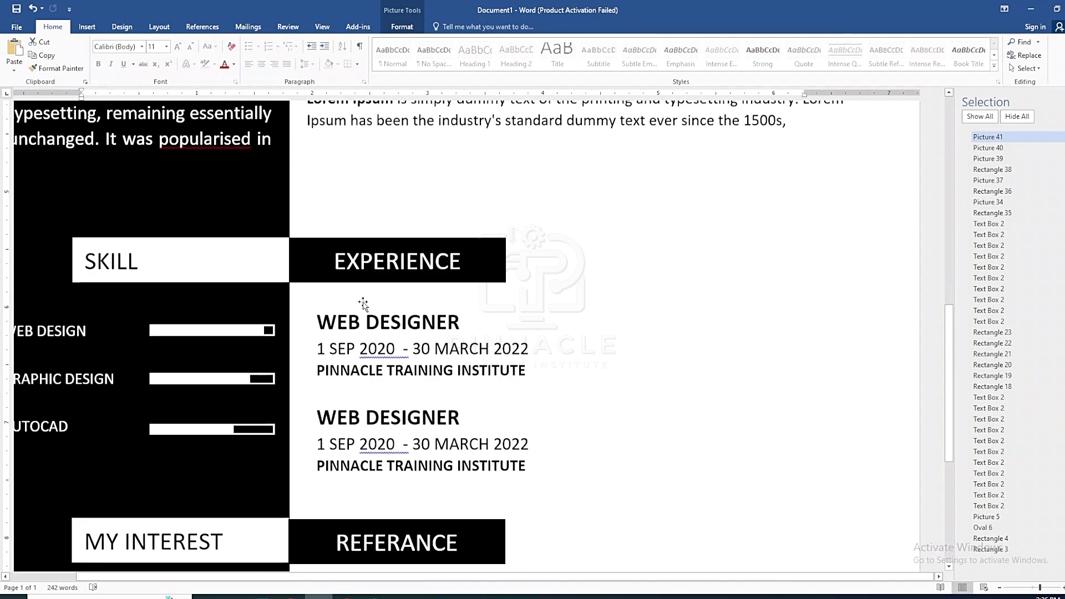
scroll(332, 194, up, 4)
drag(331, 194, 317, 483)
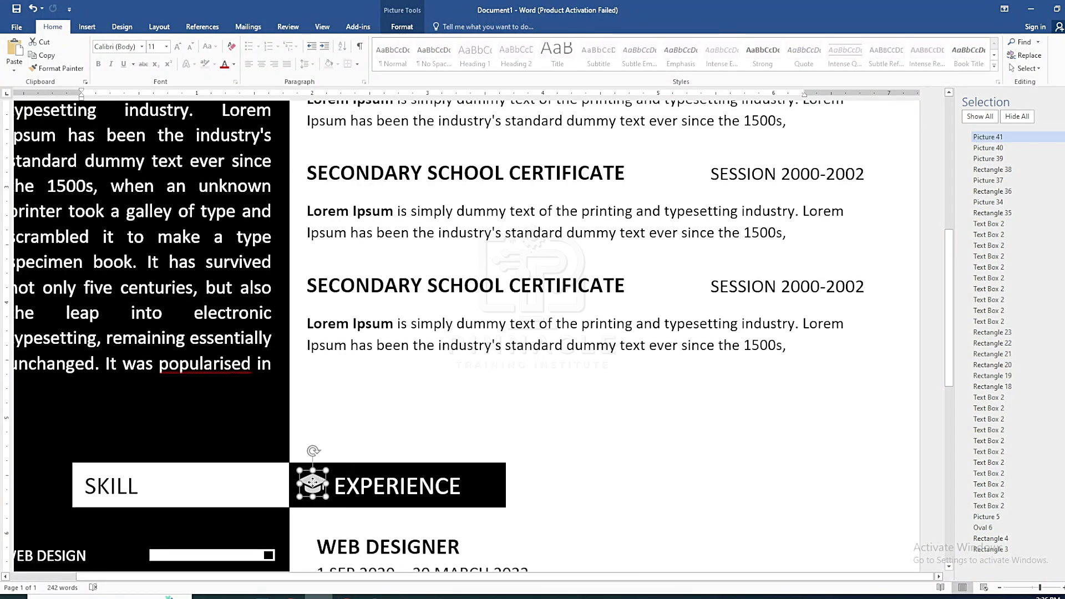
scroll(313, 482, up, 4)
scroll(377, 232, down, 10)
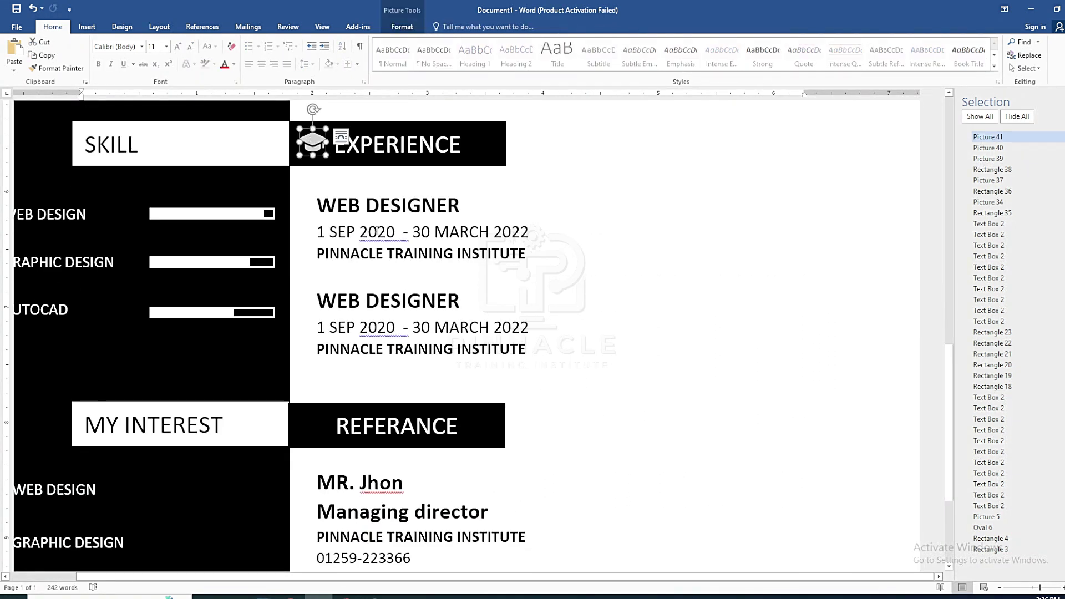
key(ctrl+v)
drag(330, 163, 301, 430)
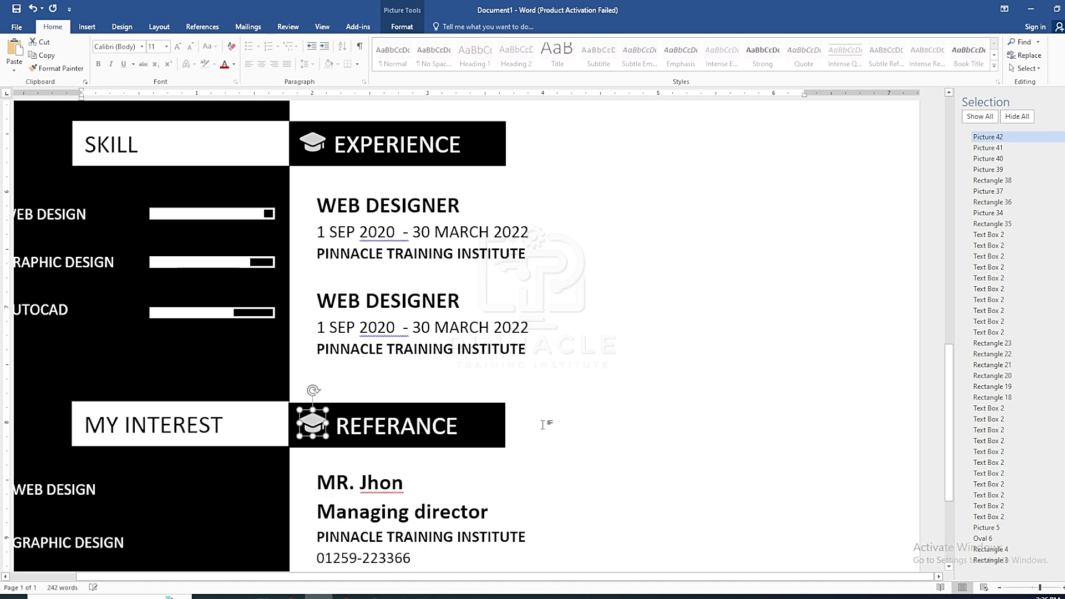
click(588, 403)
scroll(590, 402, up, 8)
scroll(591, 401, down, 8)
scroll(592, 403, up, 10)
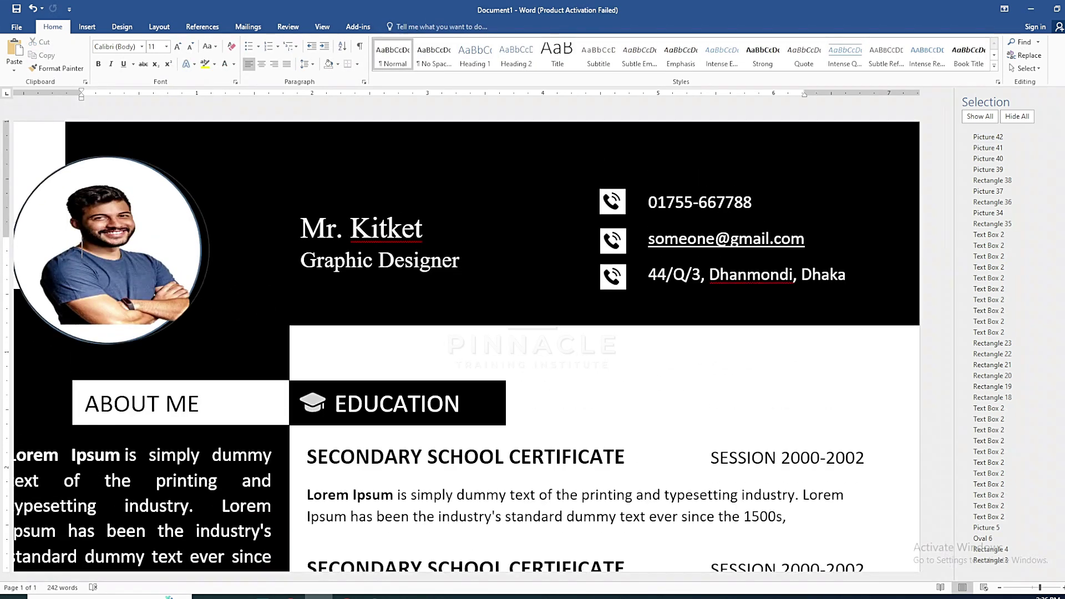
key(alt+F10)
scroll(620, 420, down, 8)
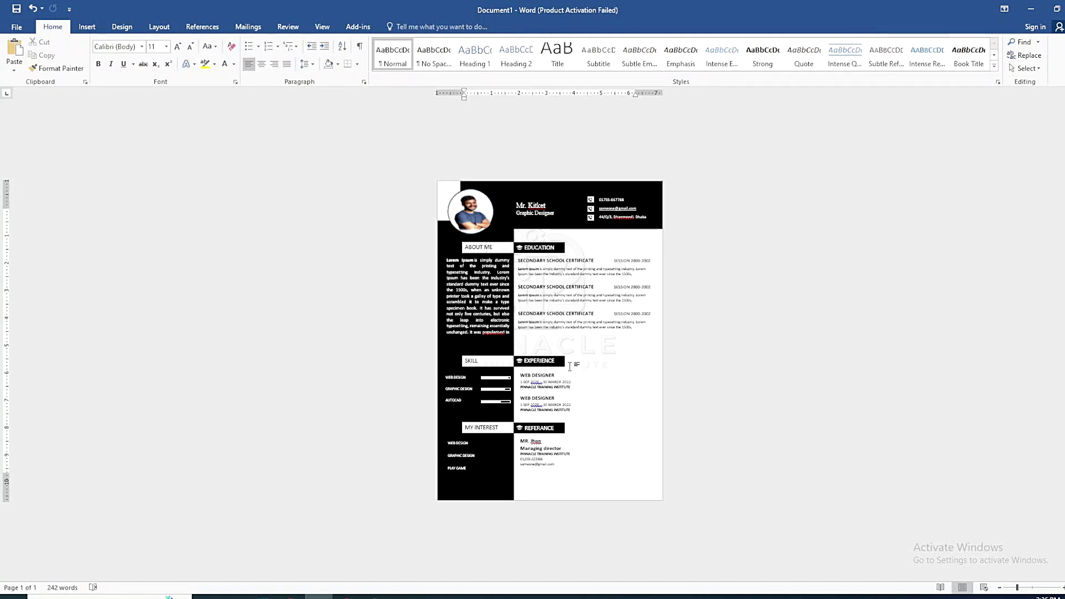
Save the résumé as a PDF, Doc1.pdf, on the Desktop
click(17, 27)
click(28, 142)
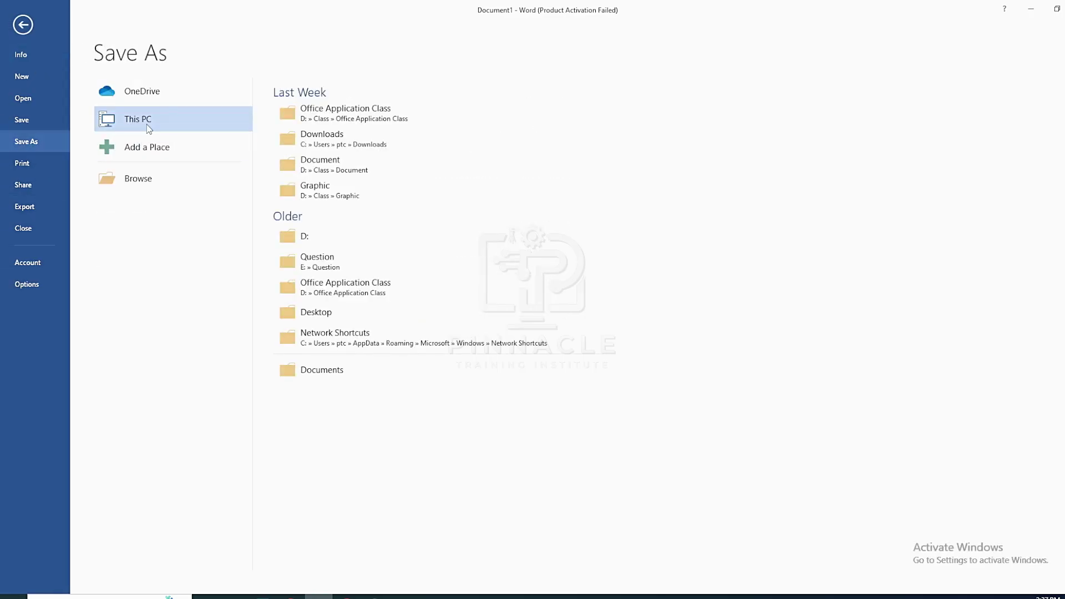
click(151, 120)
click(202, 209)
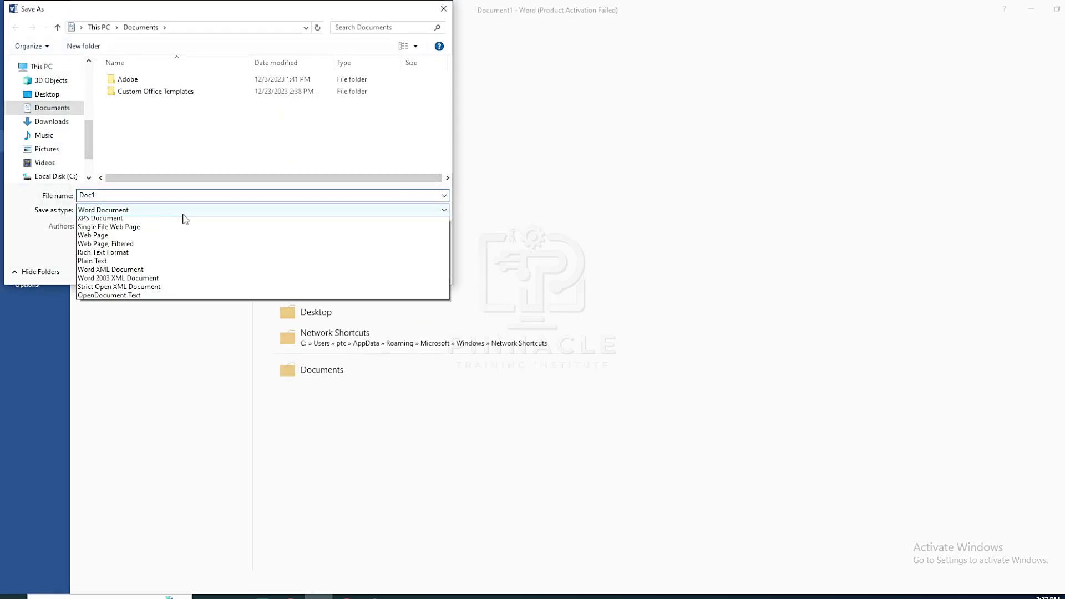
click(135, 281)
click(47, 93)
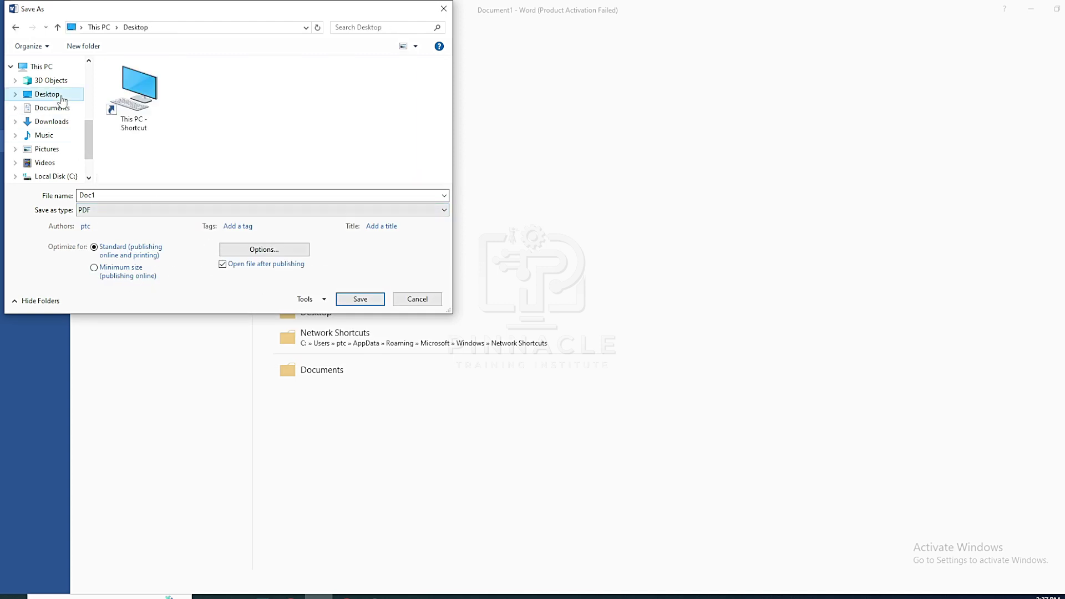
click(360, 299)
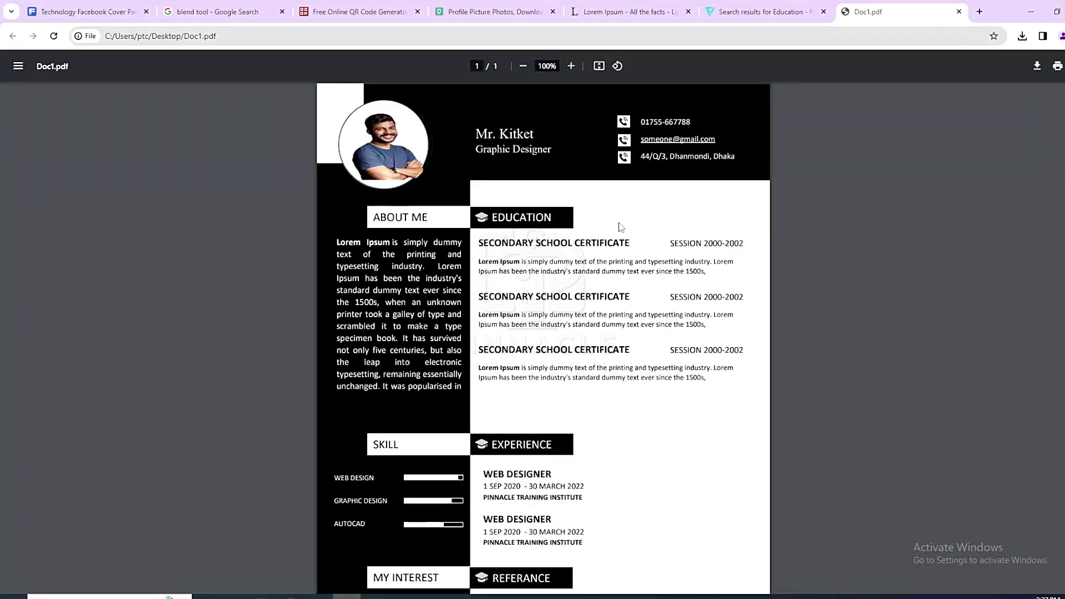
ctrl+scroll(608, 261, down, 2)
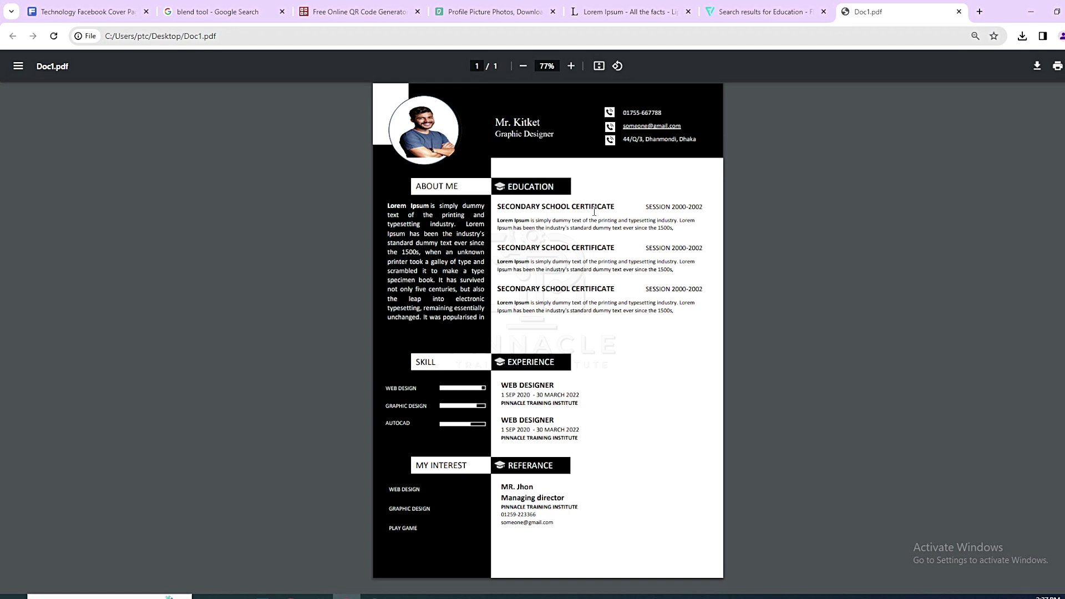